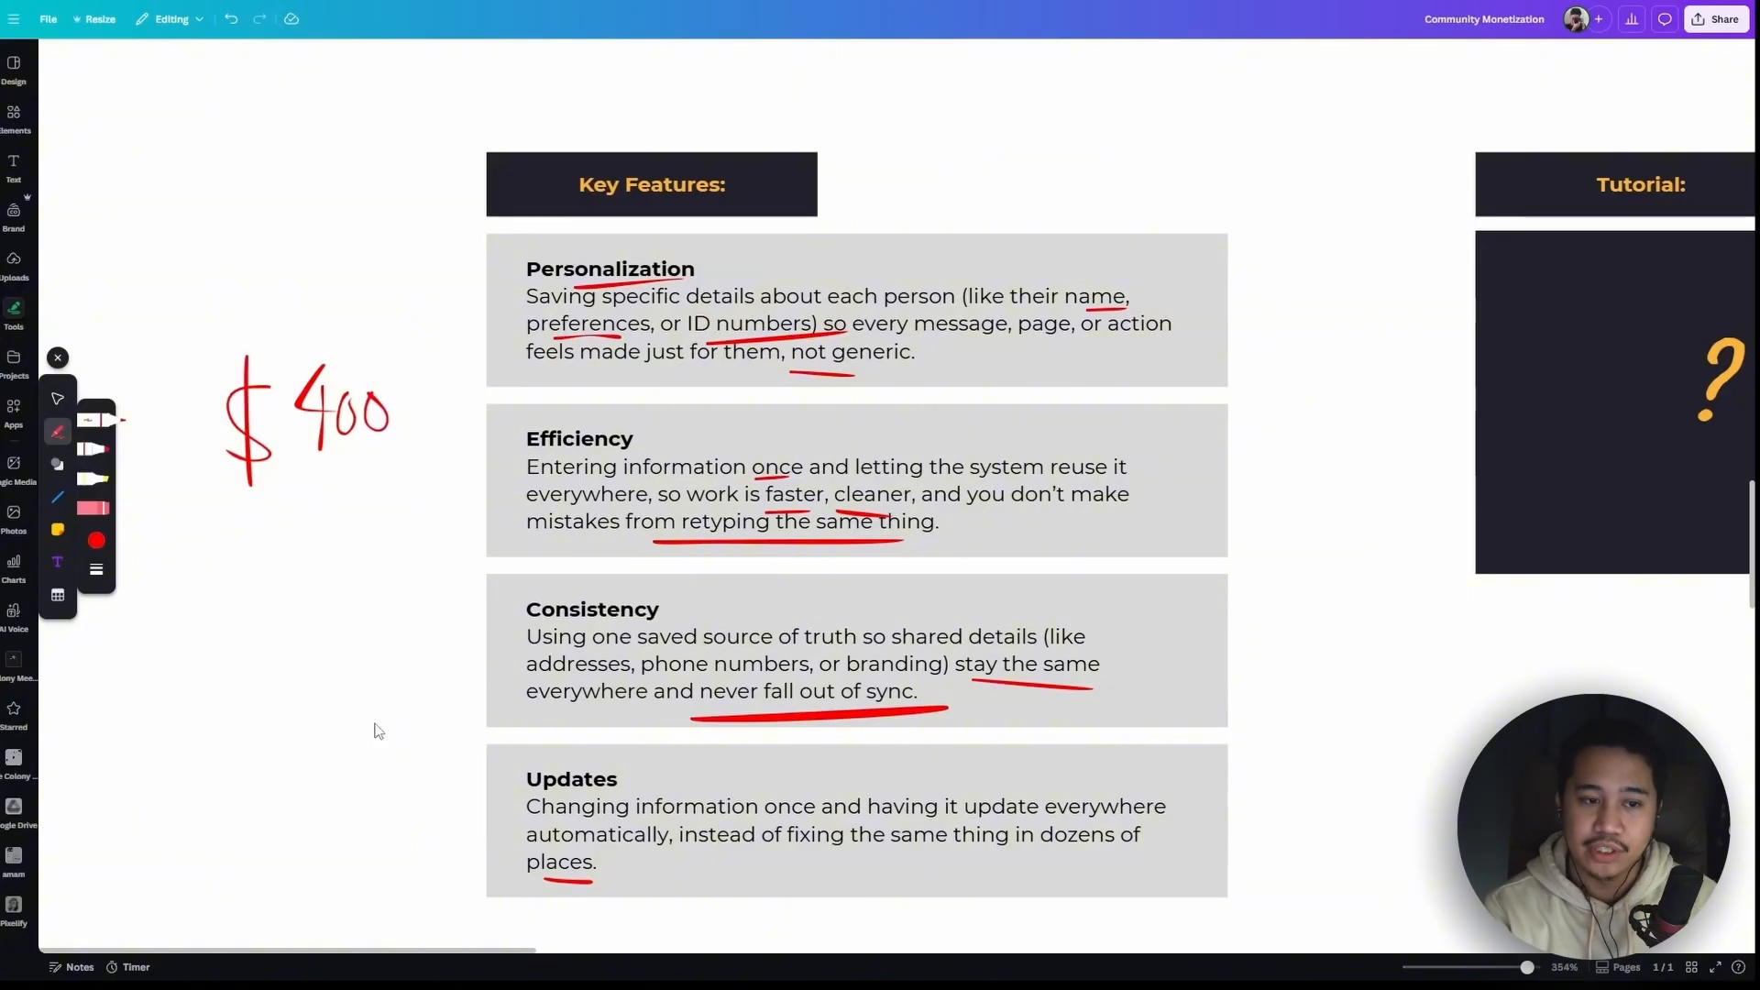
Handwrite an underlined {{Value}} in red below the $400 note and draw a red box around each of them
mouse_move(231, 530)
mouse_down()
mouse_move(206, 641)
mouse_move(229, 660)
mouse_move(248, 605)
mouse_move(272, 672)
mouse_up()
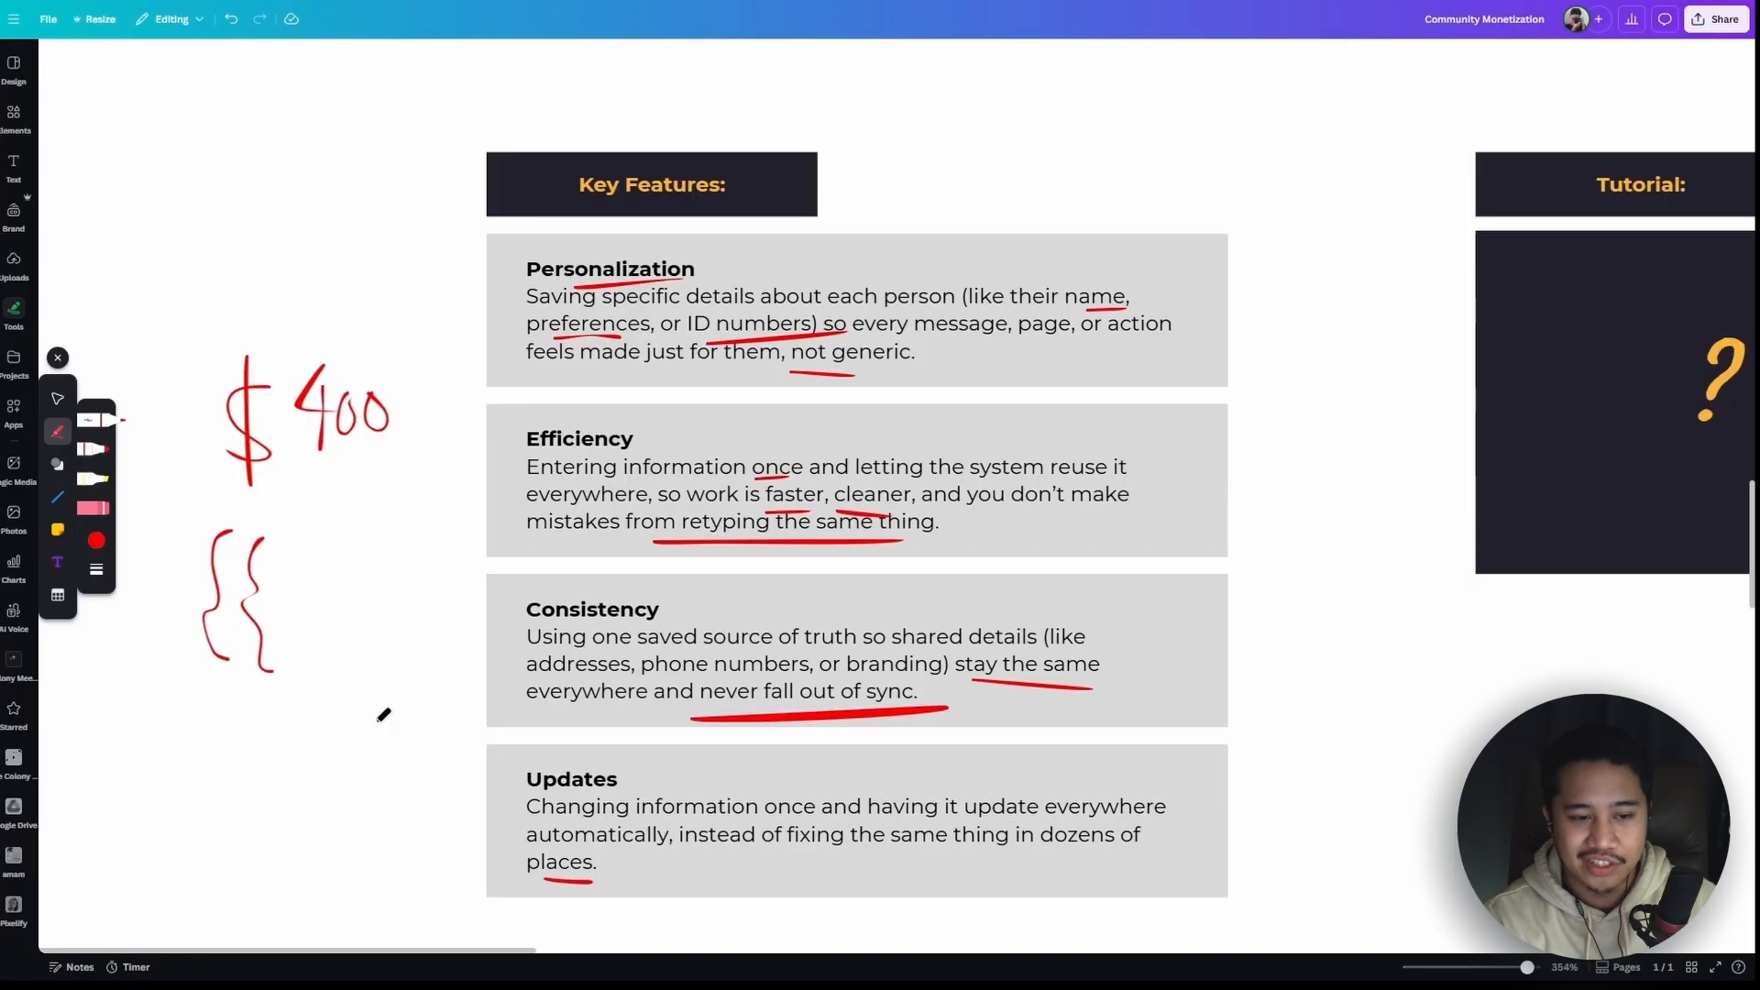
mouse_move(278, 579)
mouse_down()
mouse_move(311, 580)
mouse_move(337, 629)
mouse_move(417, 612)
mouse_up()
drag(383, 547, 403, 687)
drag(424, 546, 453, 678)
drag(163, 694, 460, 699)
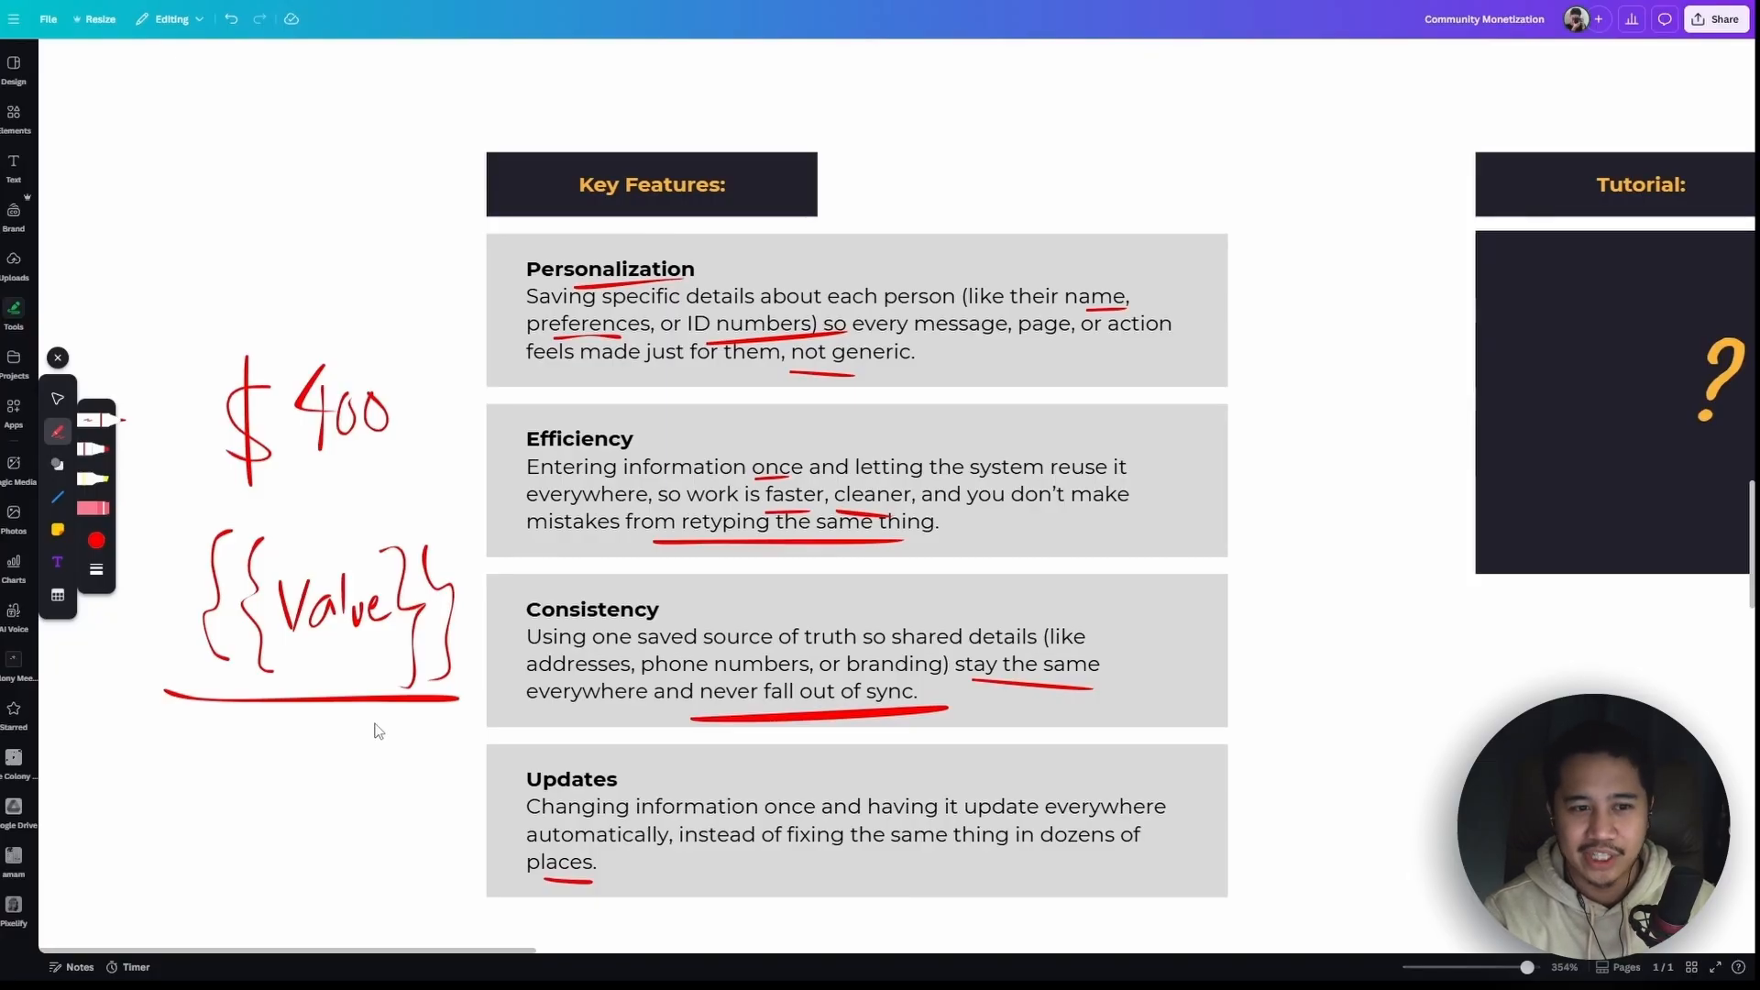
mouse_move(424, 338)
mouse_down()
mouse_move(226, 335)
mouse_move(427, 317)
mouse_up()
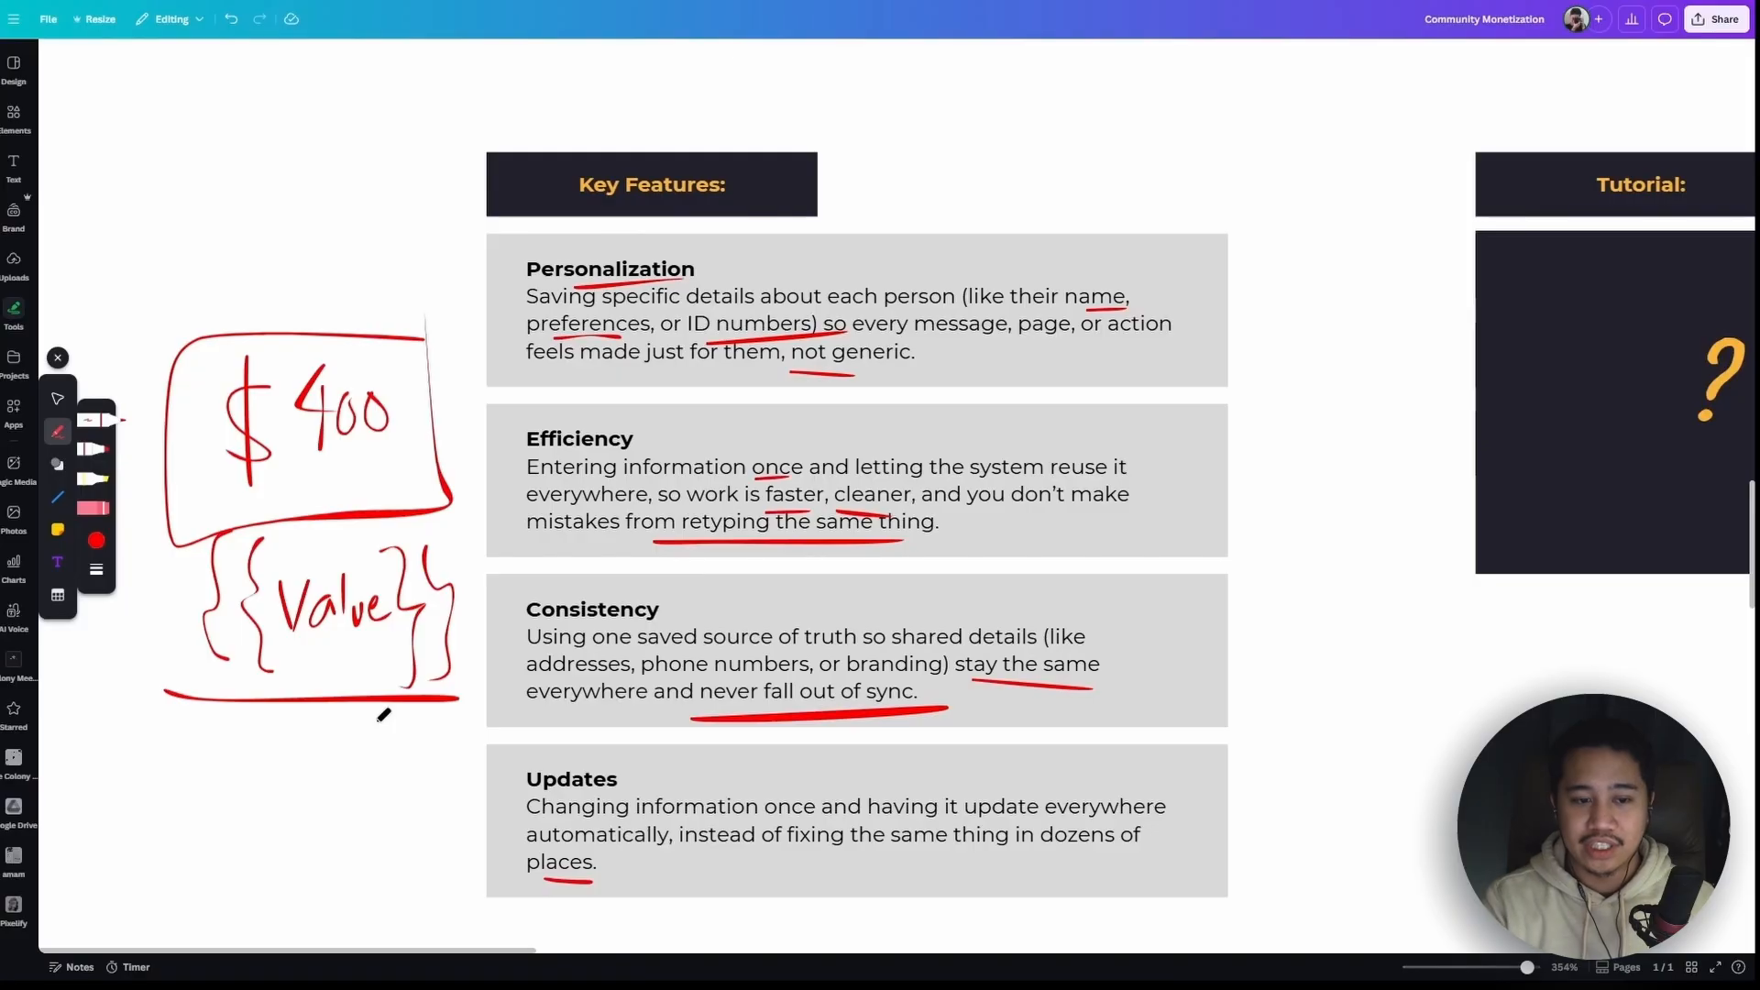
mouse_move(468, 529)
mouse_down()
mouse_move(392, 530)
mouse_move(434, 693)
mouse_move(503, 539)
mouse_up()
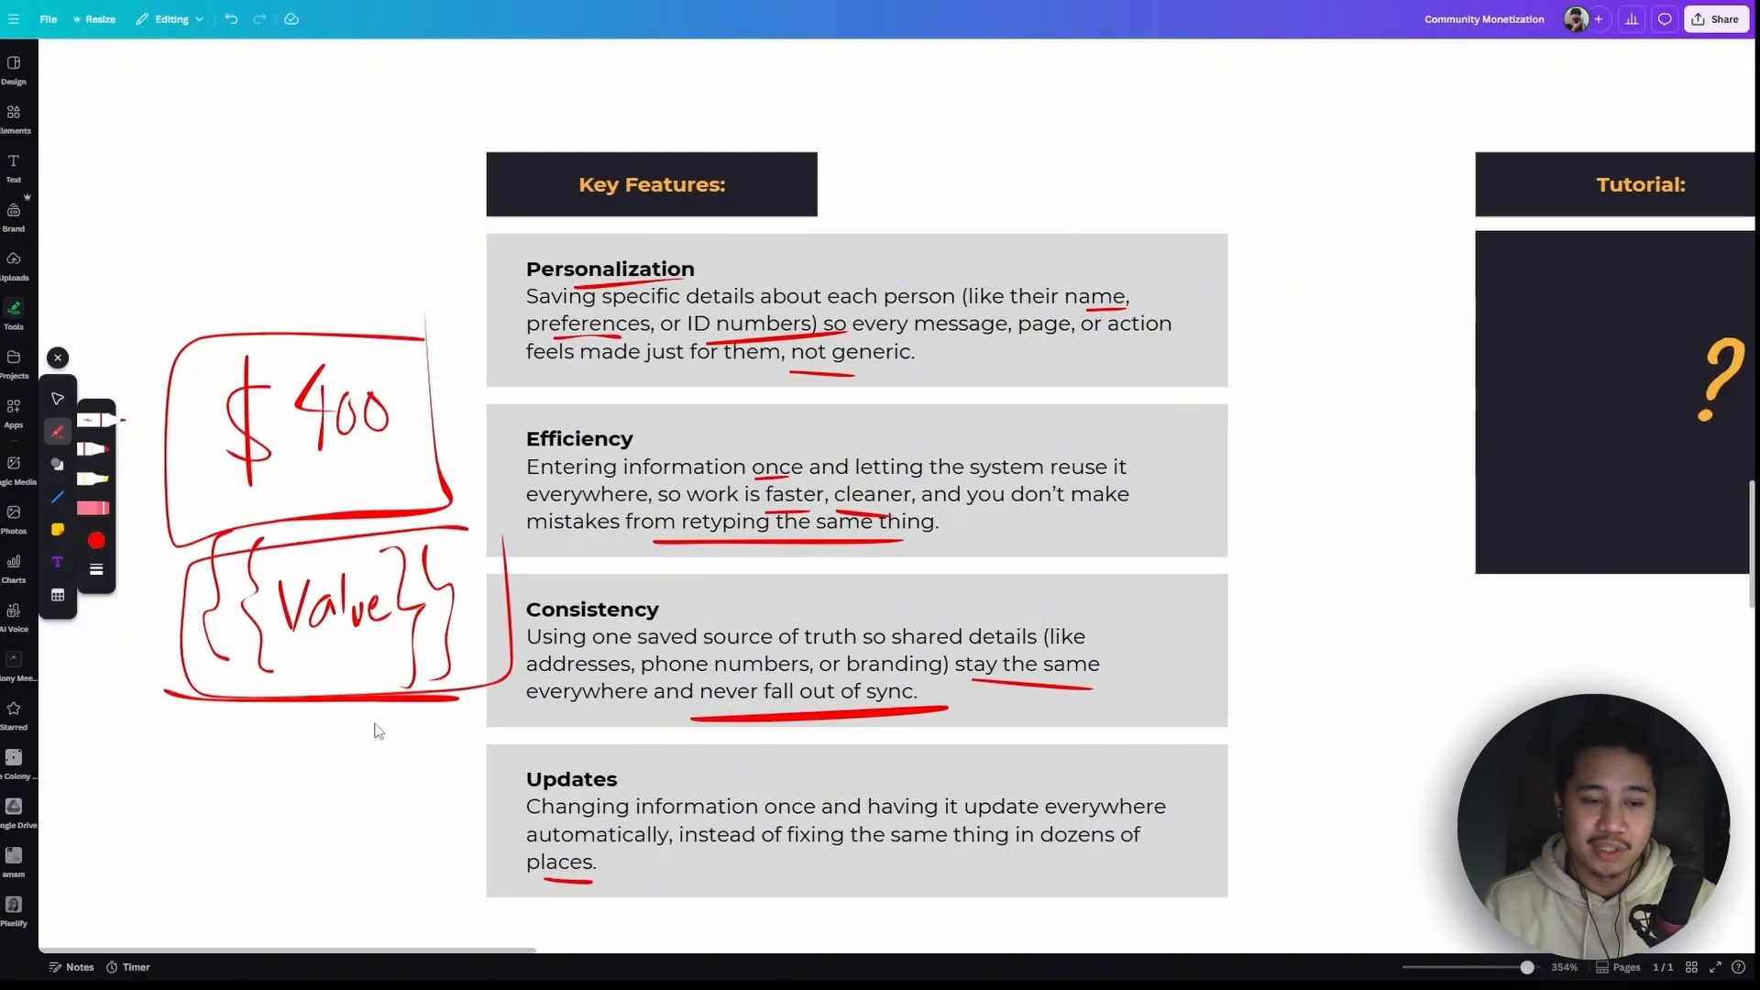
Delete the question mark covering the Tutorial box on the whiteboard
drag(680, 541, 706, 550)
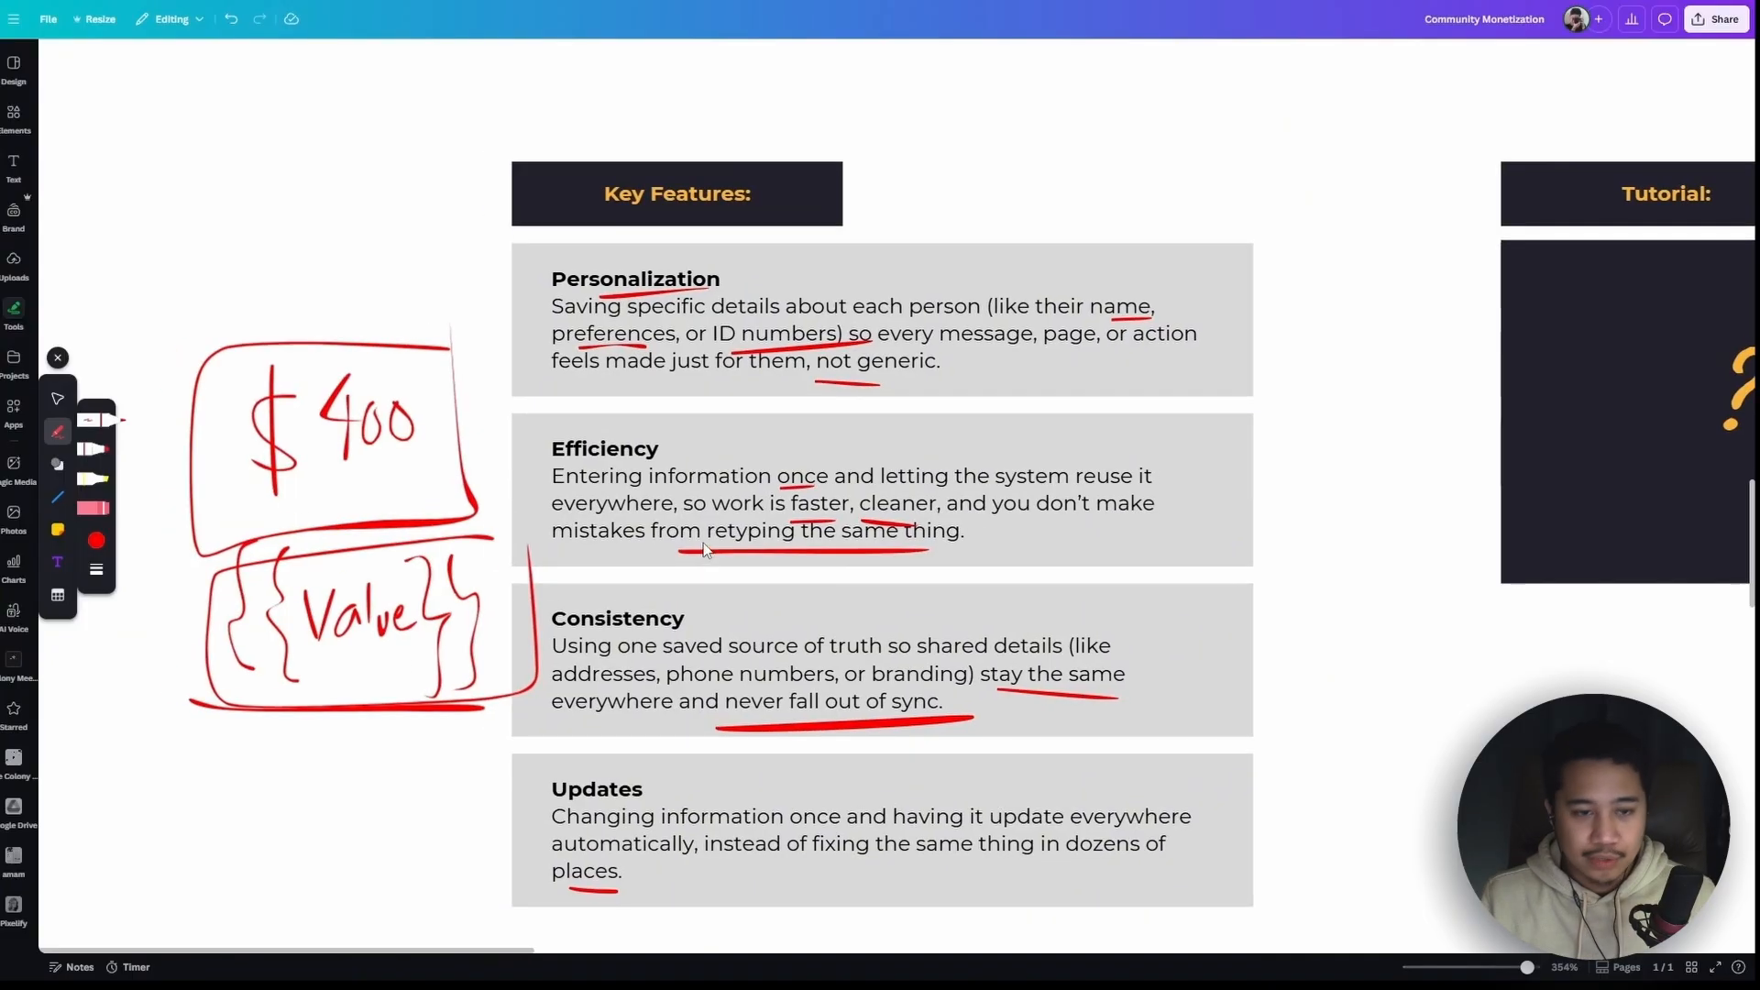
scroll(599, 421, down, 3)
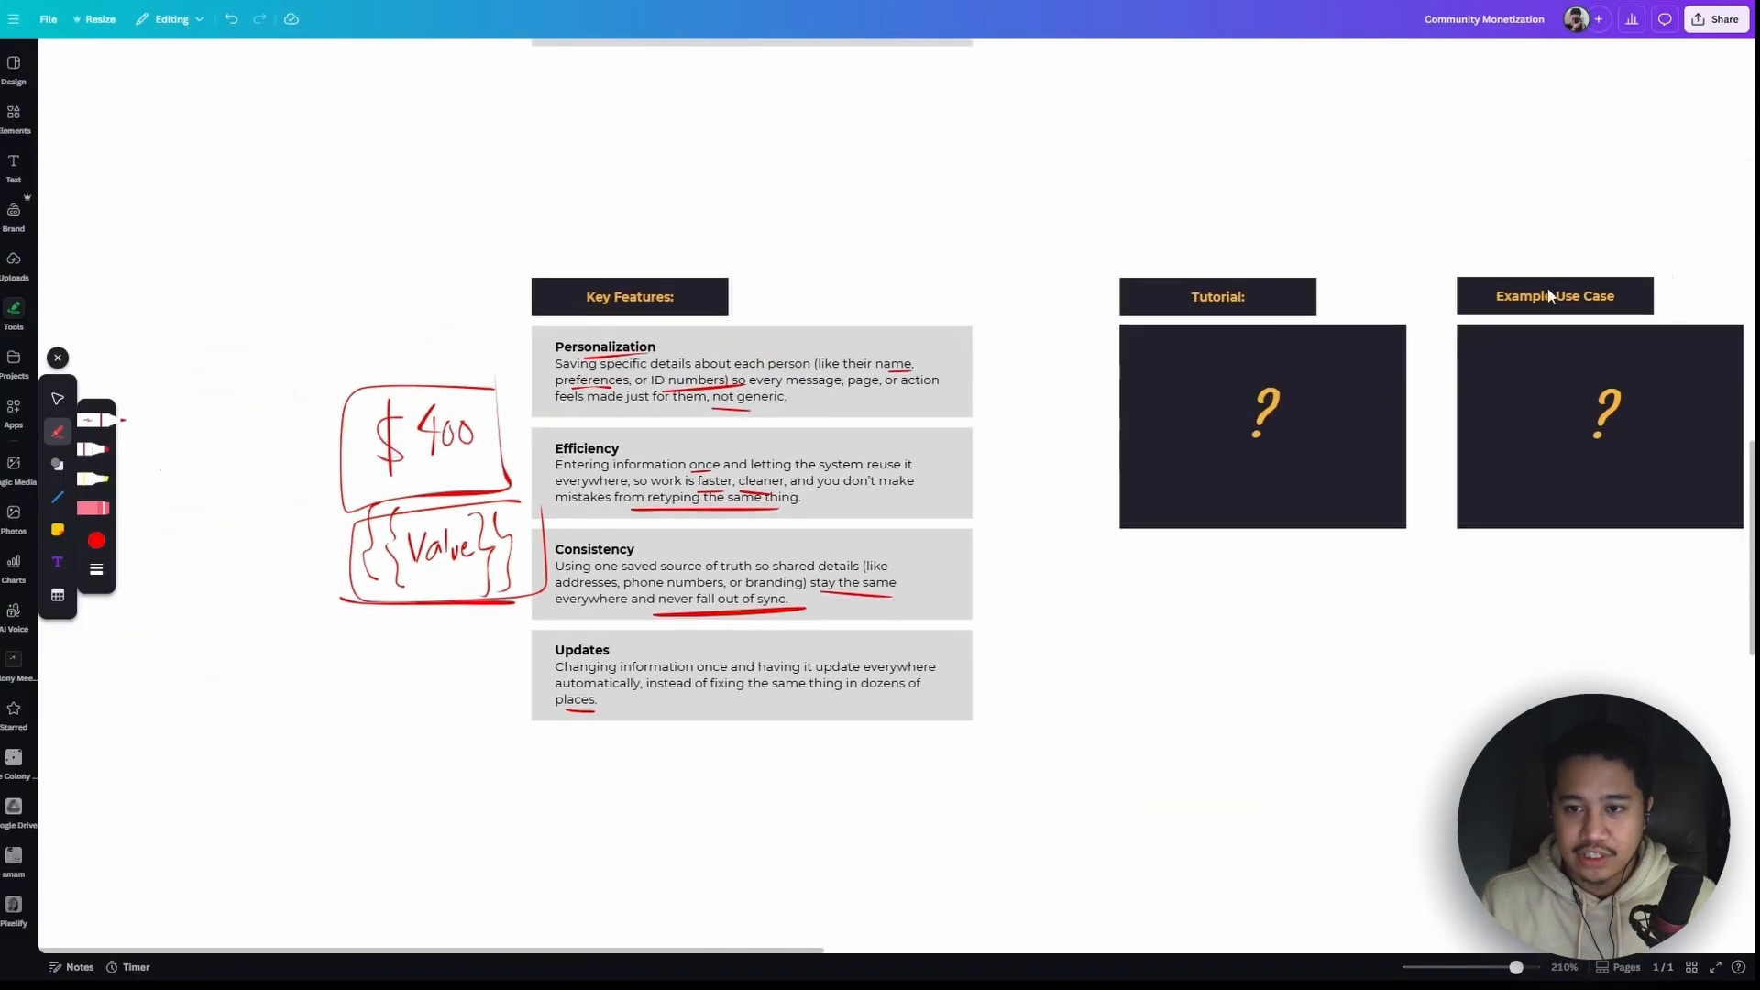
scroll(1547, 320, up, 4)
scroll(1547, 350, up, 1)
click(57, 397)
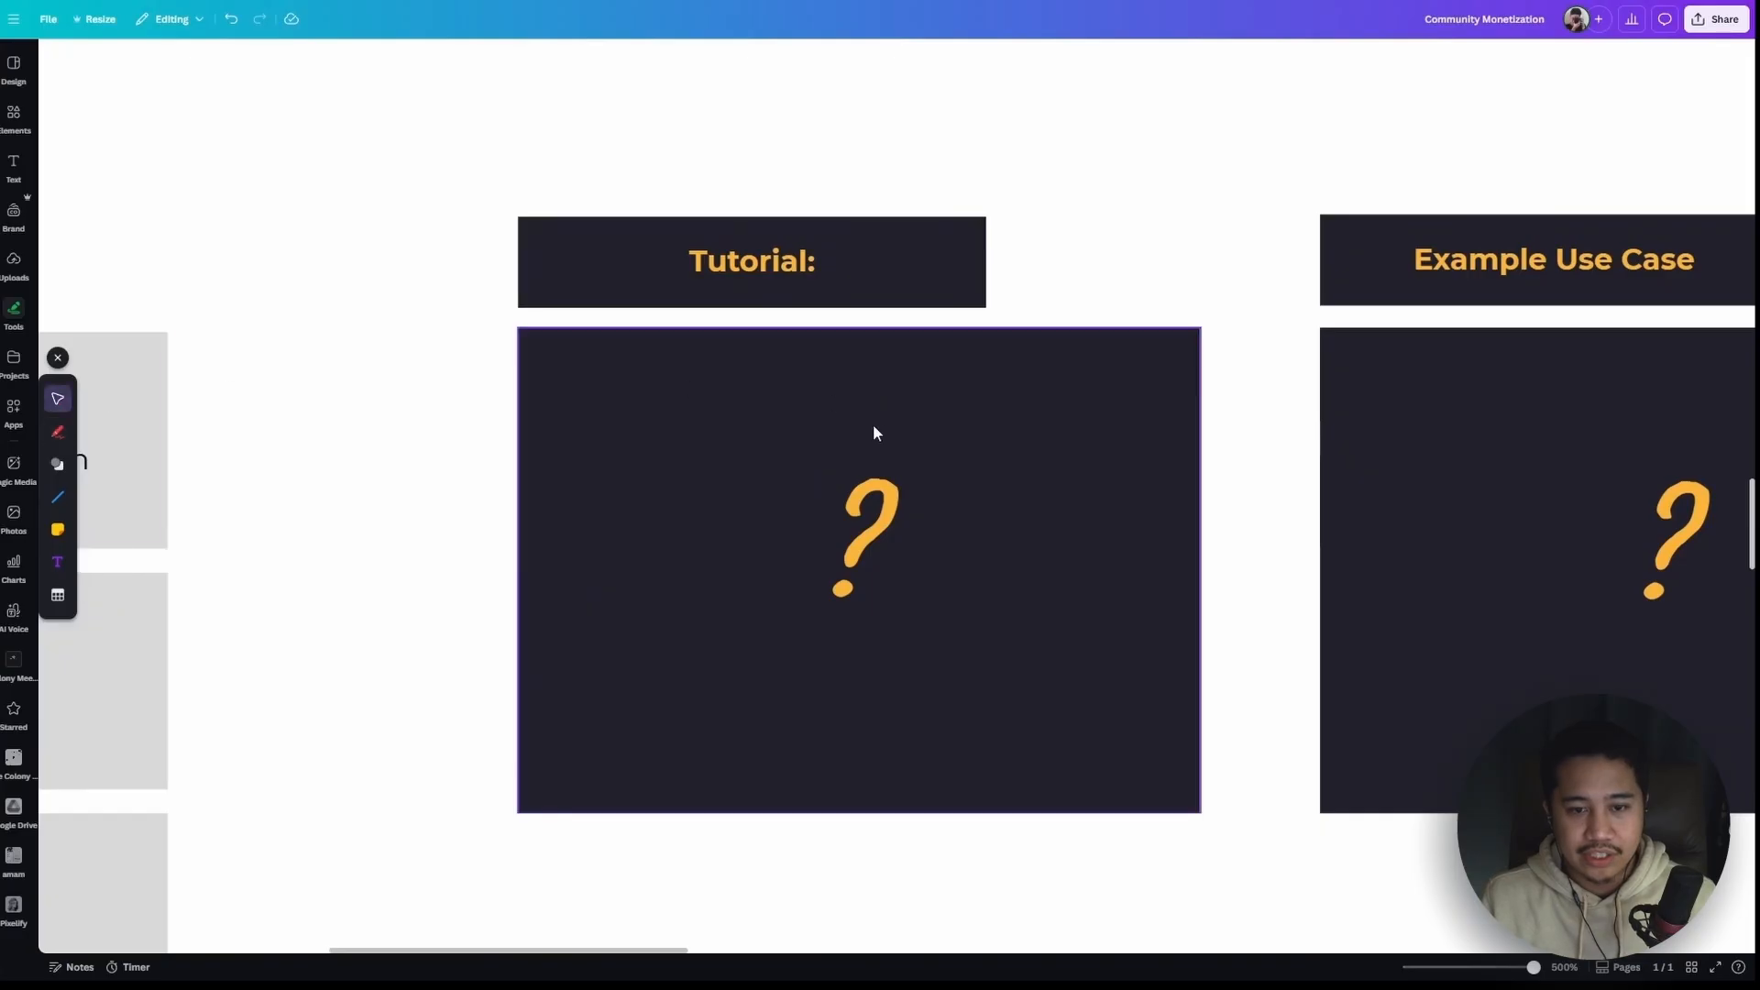
click(869, 516)
key(Delete)
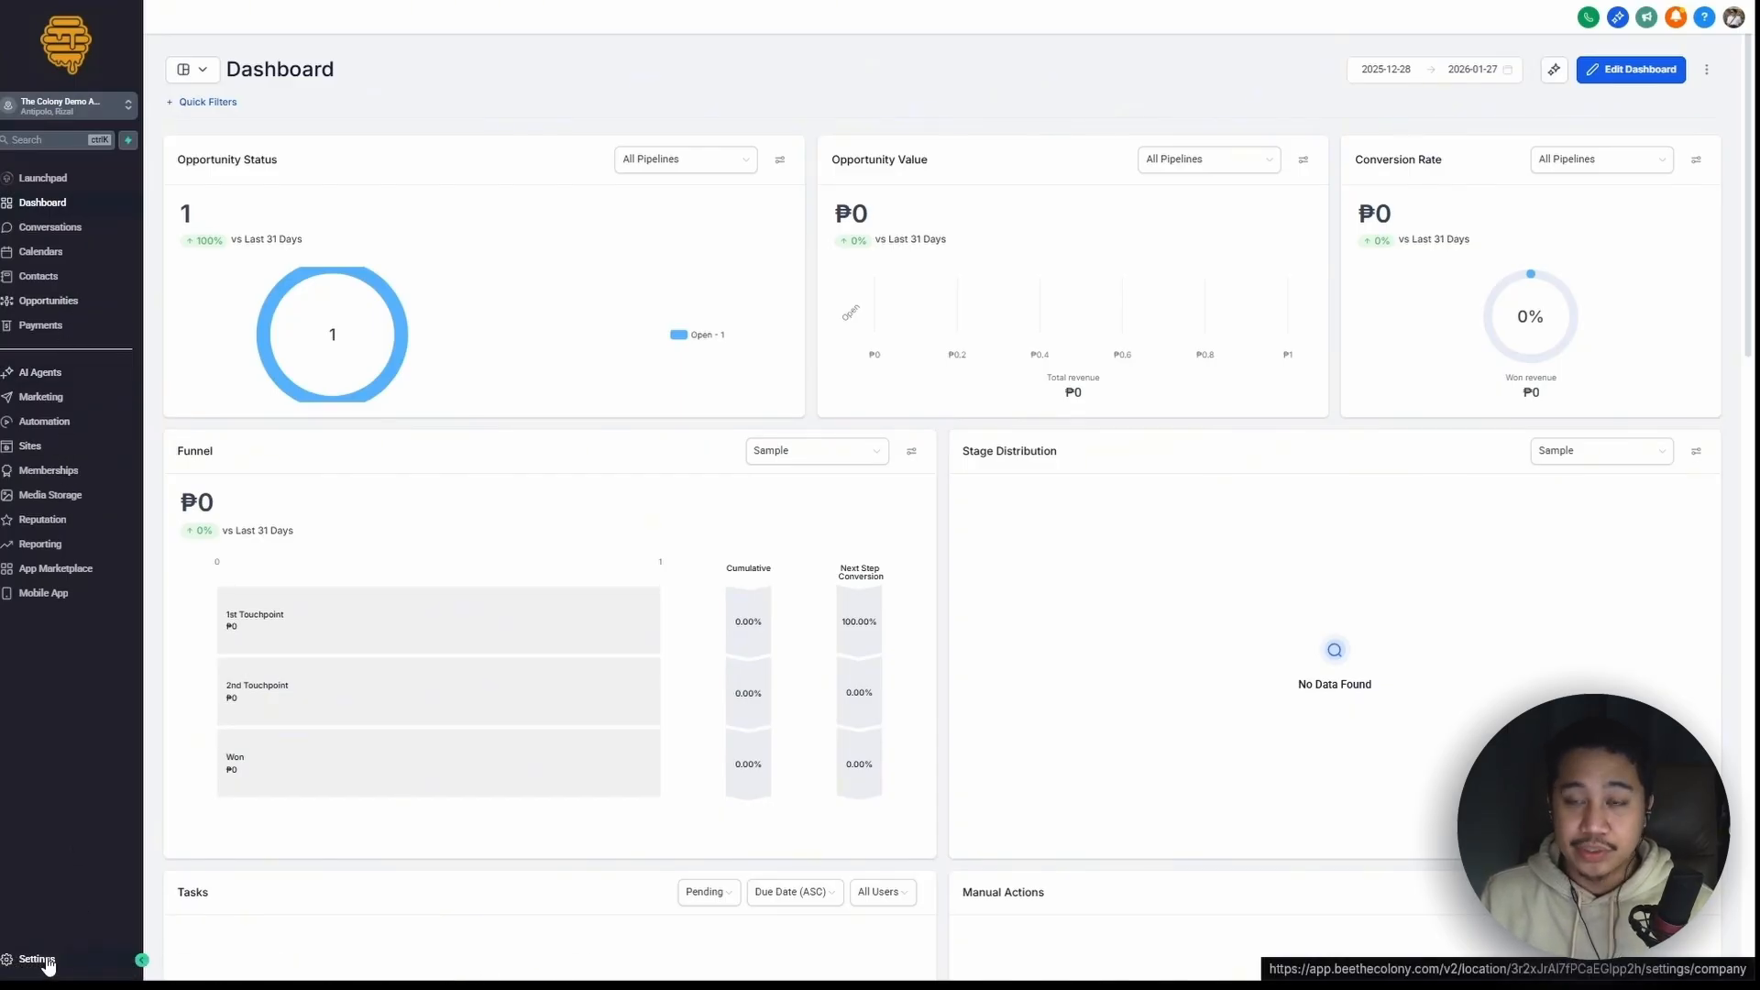
Switch to The Colony demo account and open its Custom Values settings
click(42, 959)
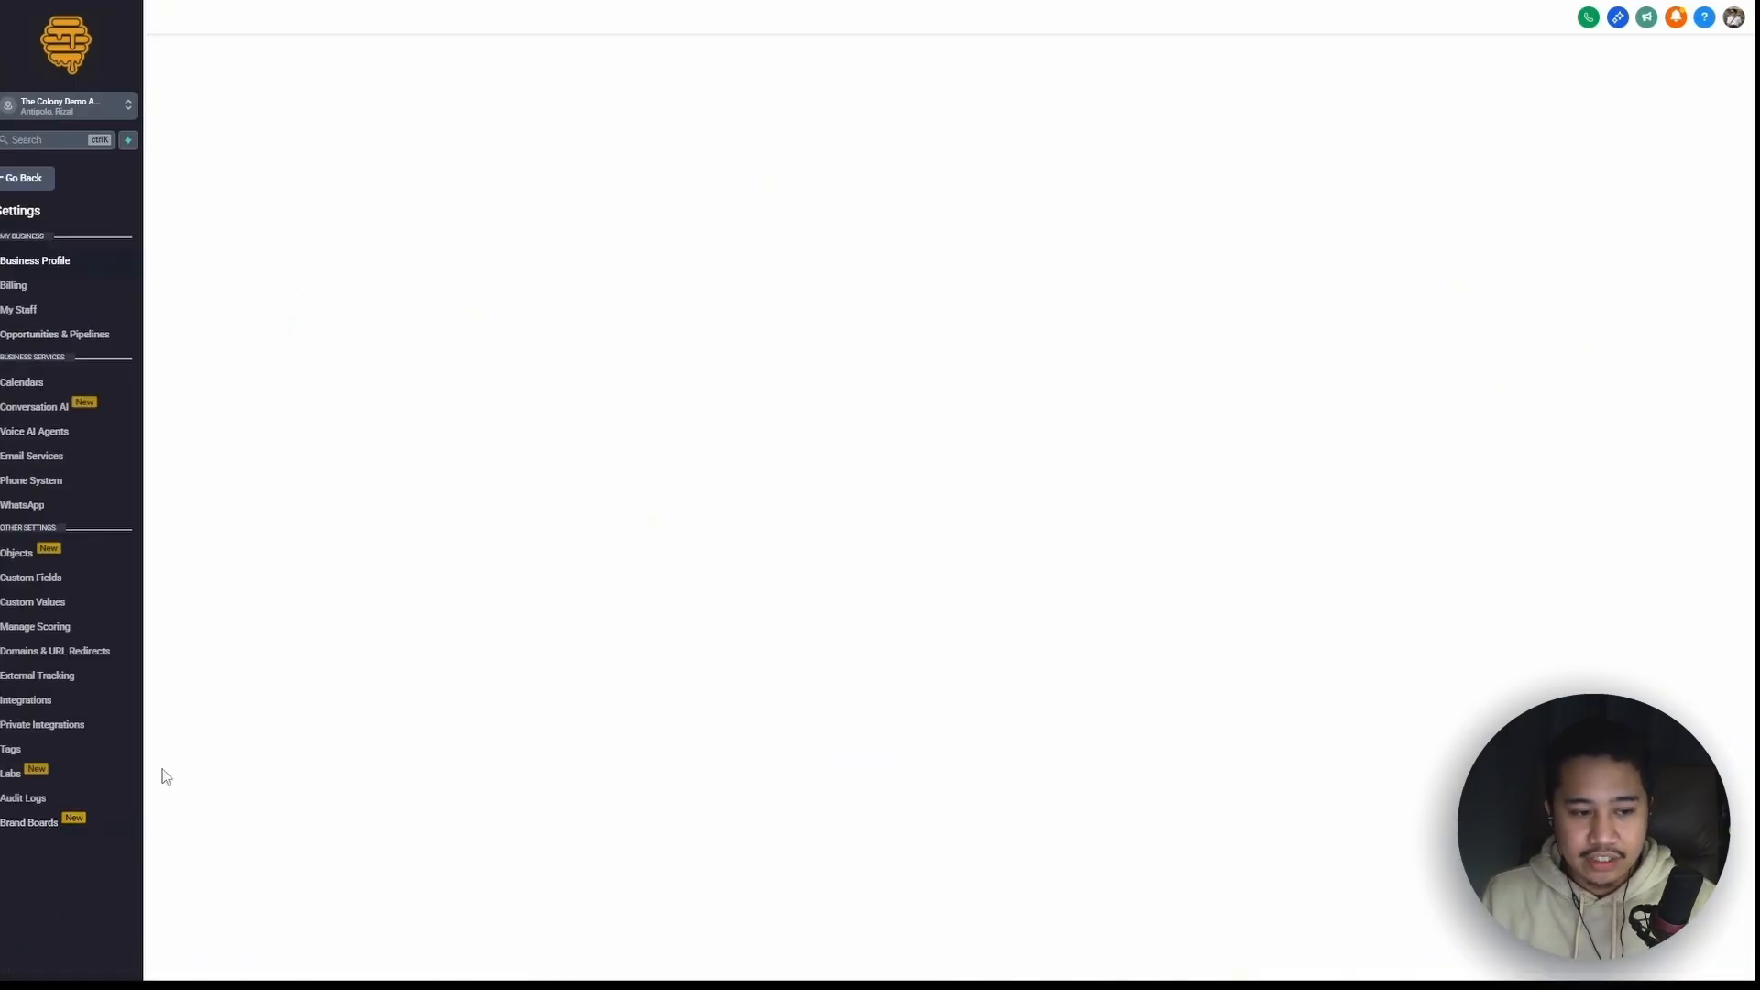
click(57, 605)
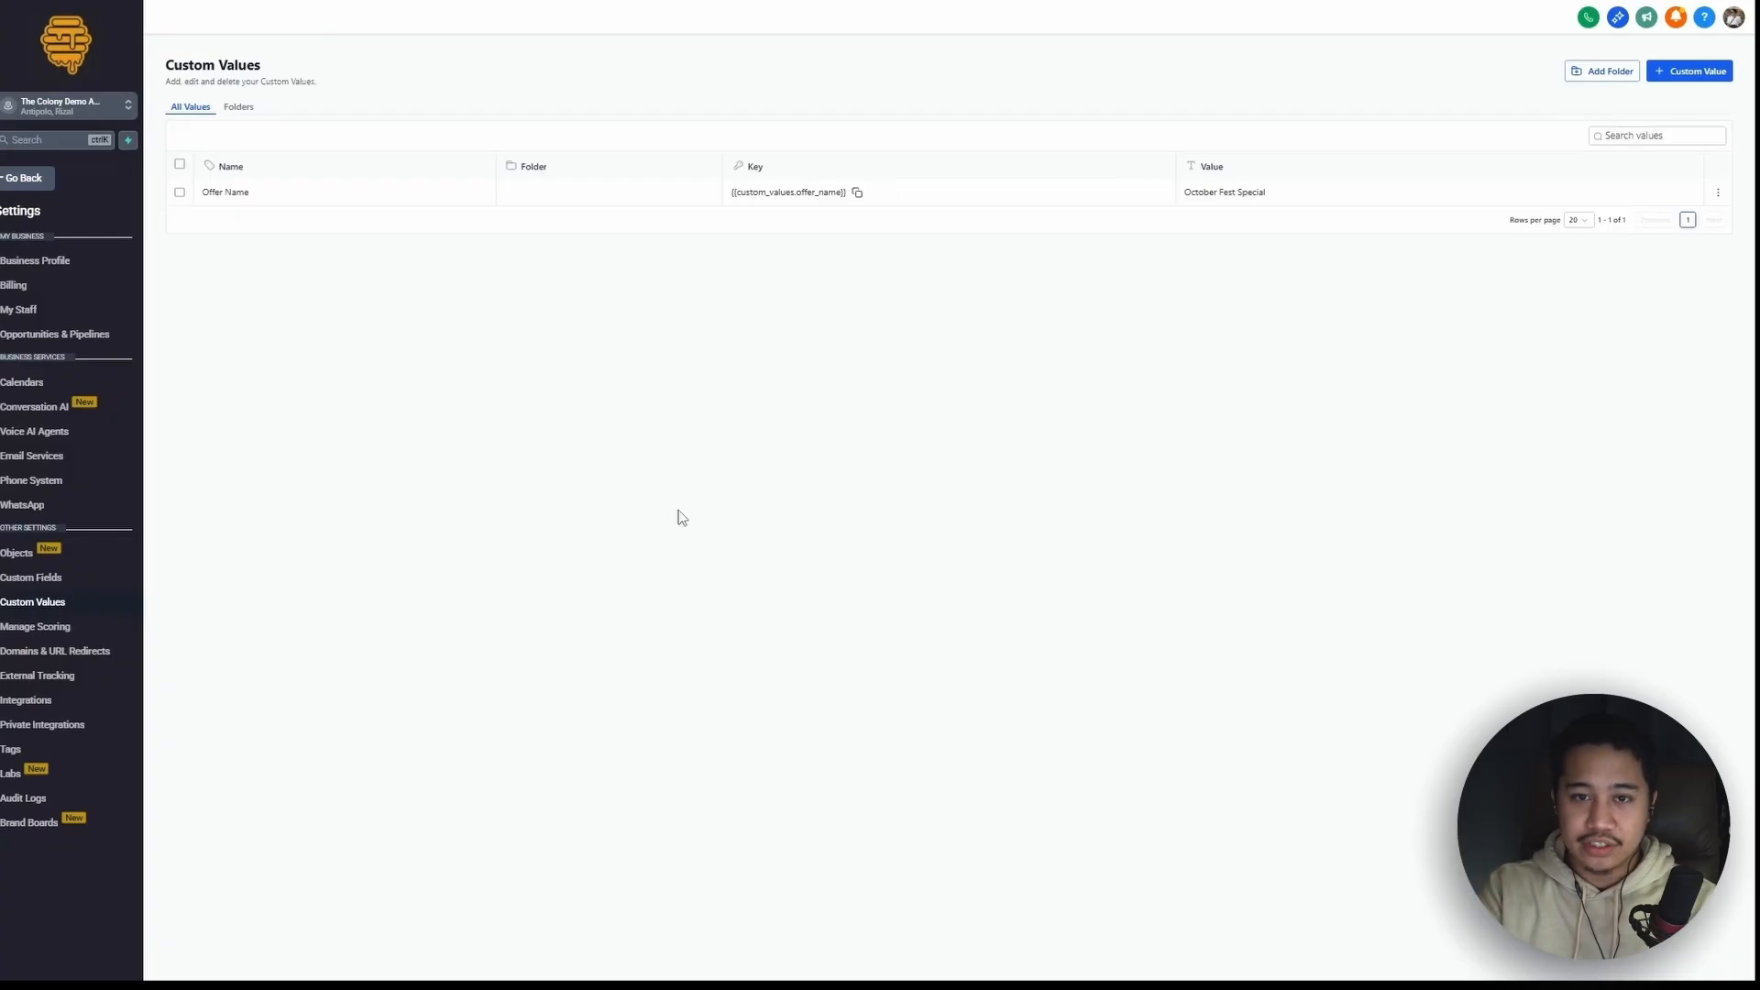
key(ctrl+plus)
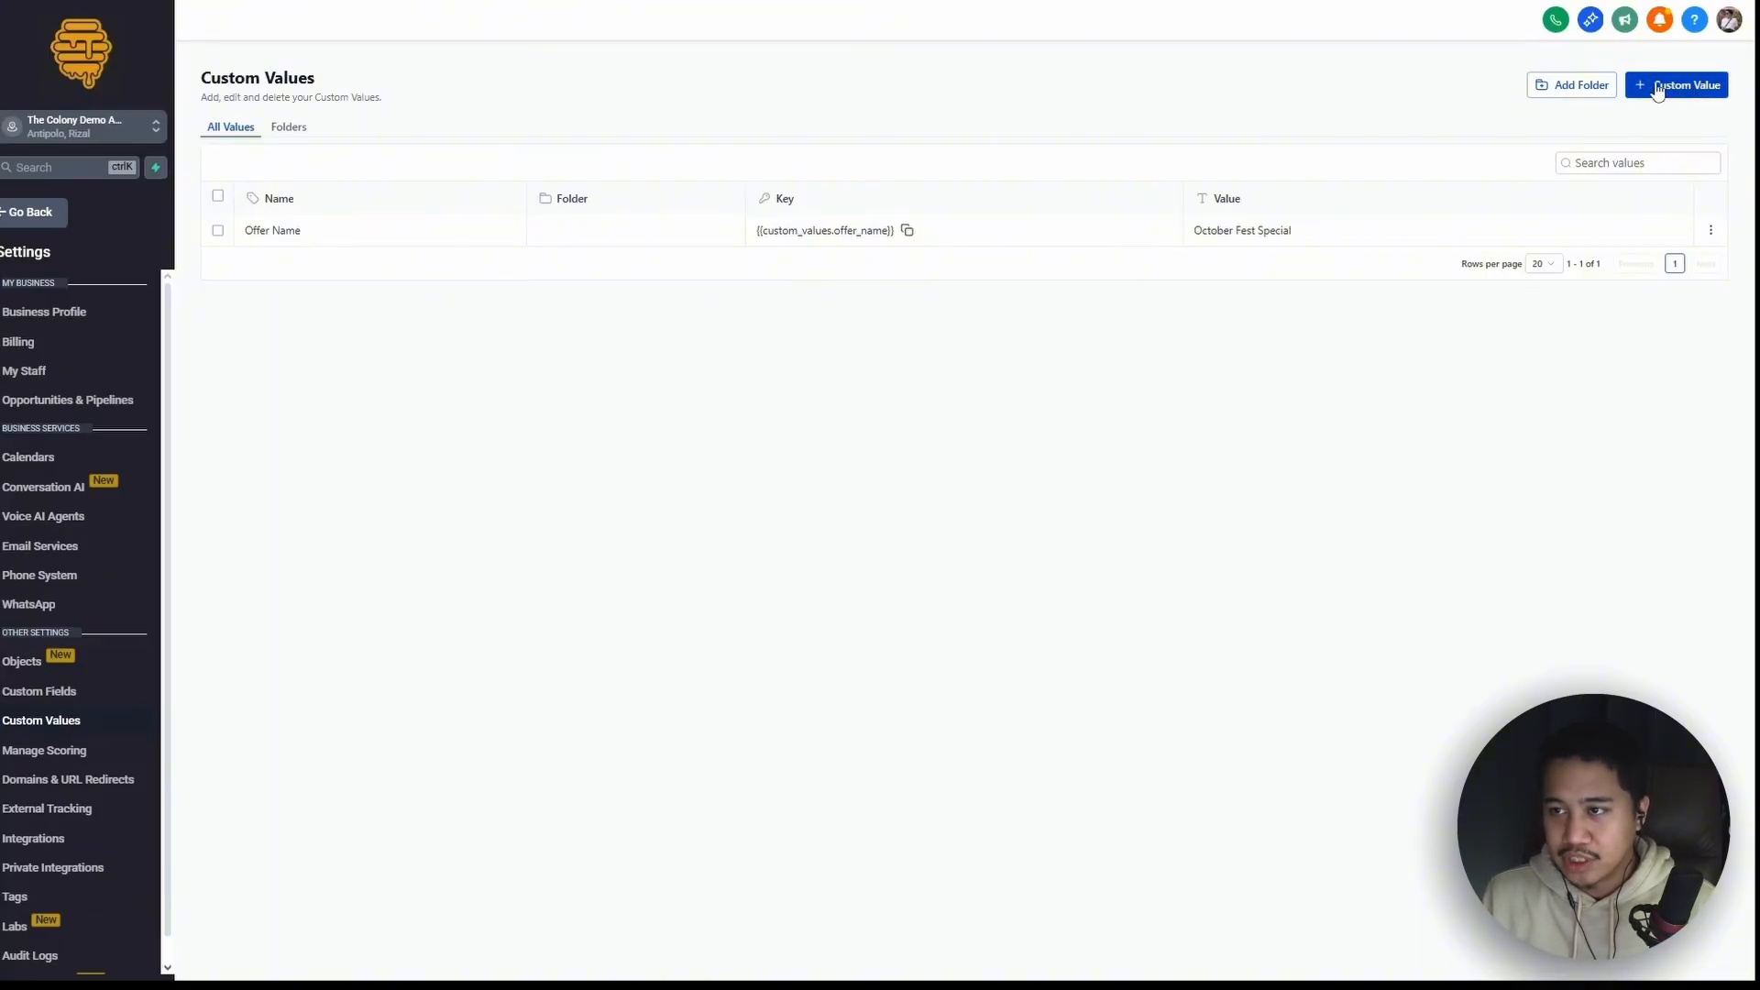
Start a new custom value and name it Solar Installation Service Main Pricing
click(1689, 91)
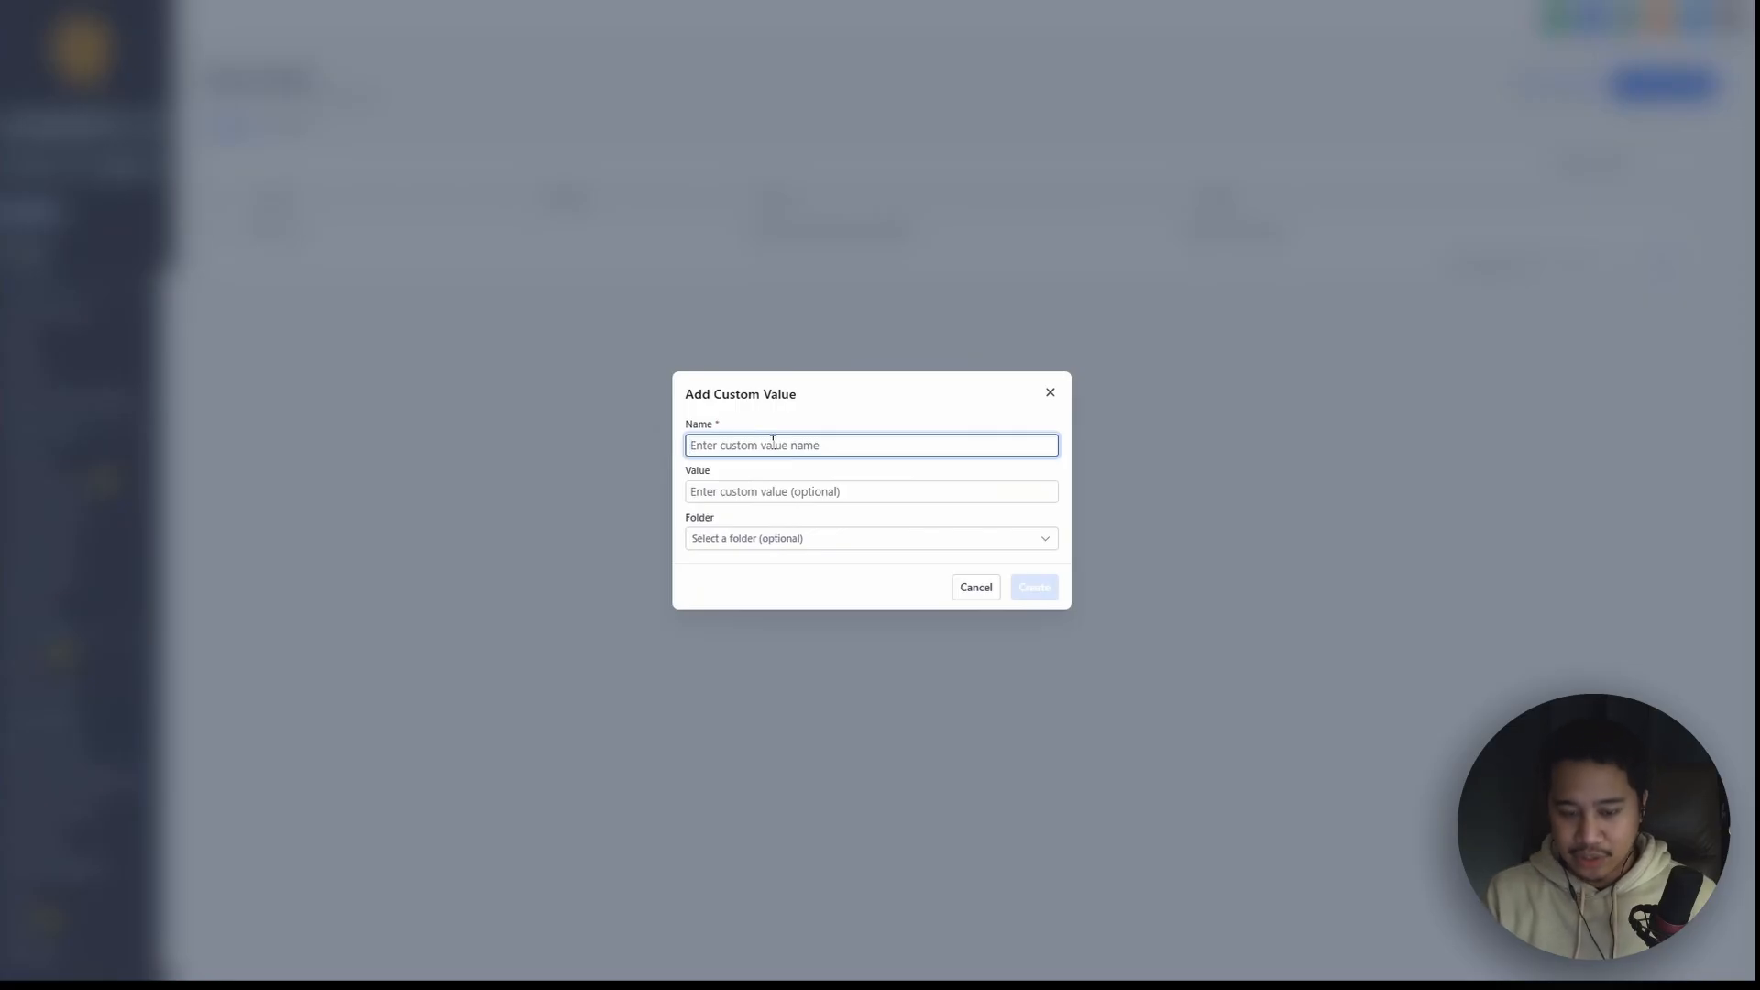
text(Solar)
key(ctrl+a)
key(BackSpace)
text(S)
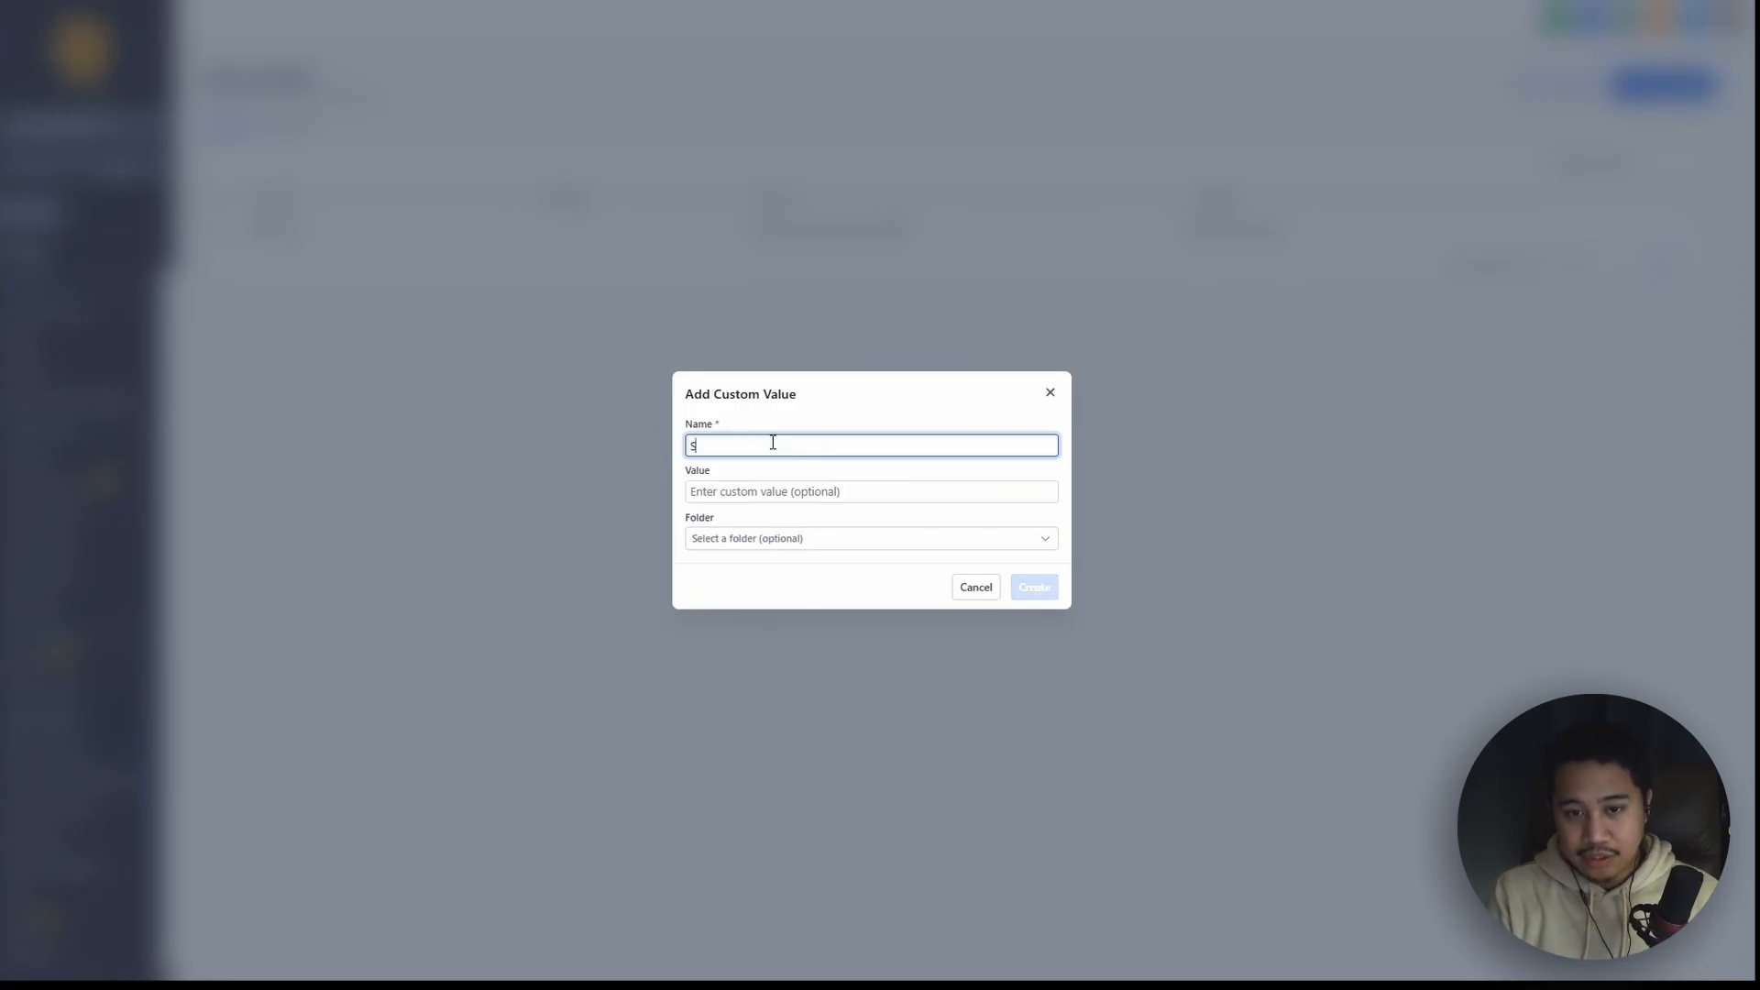
text(olar Service)
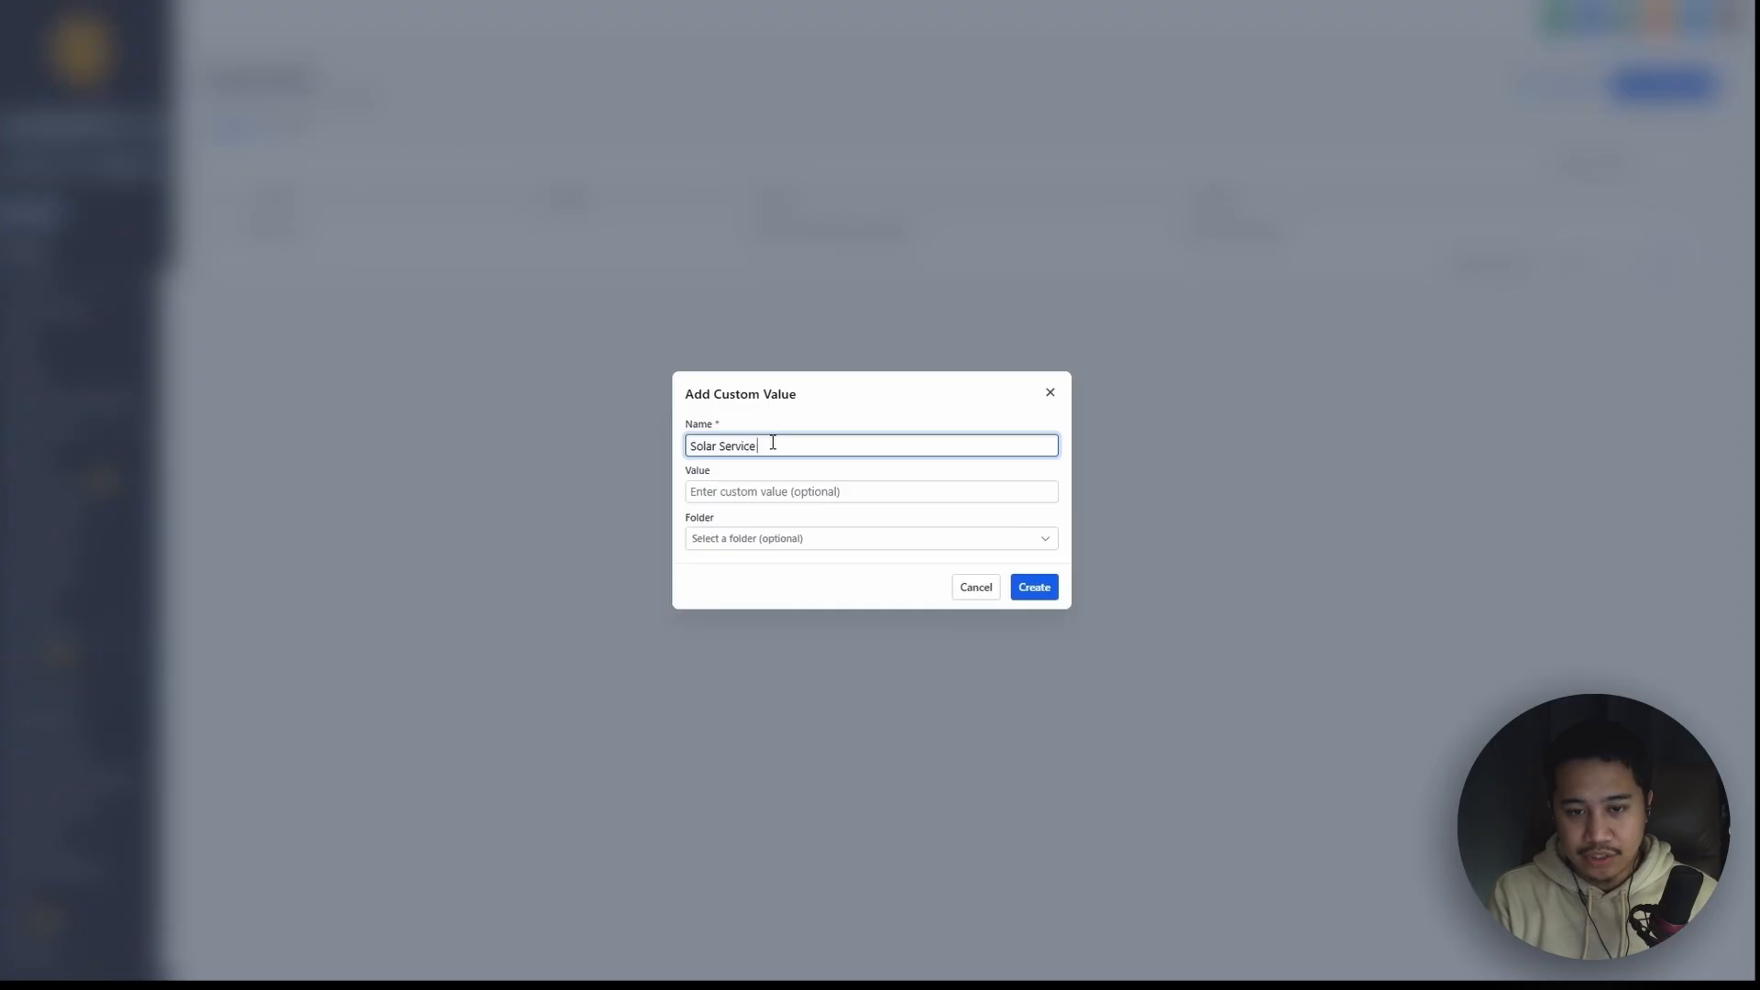
key(ctrl+BackSpace)
text(Installati)
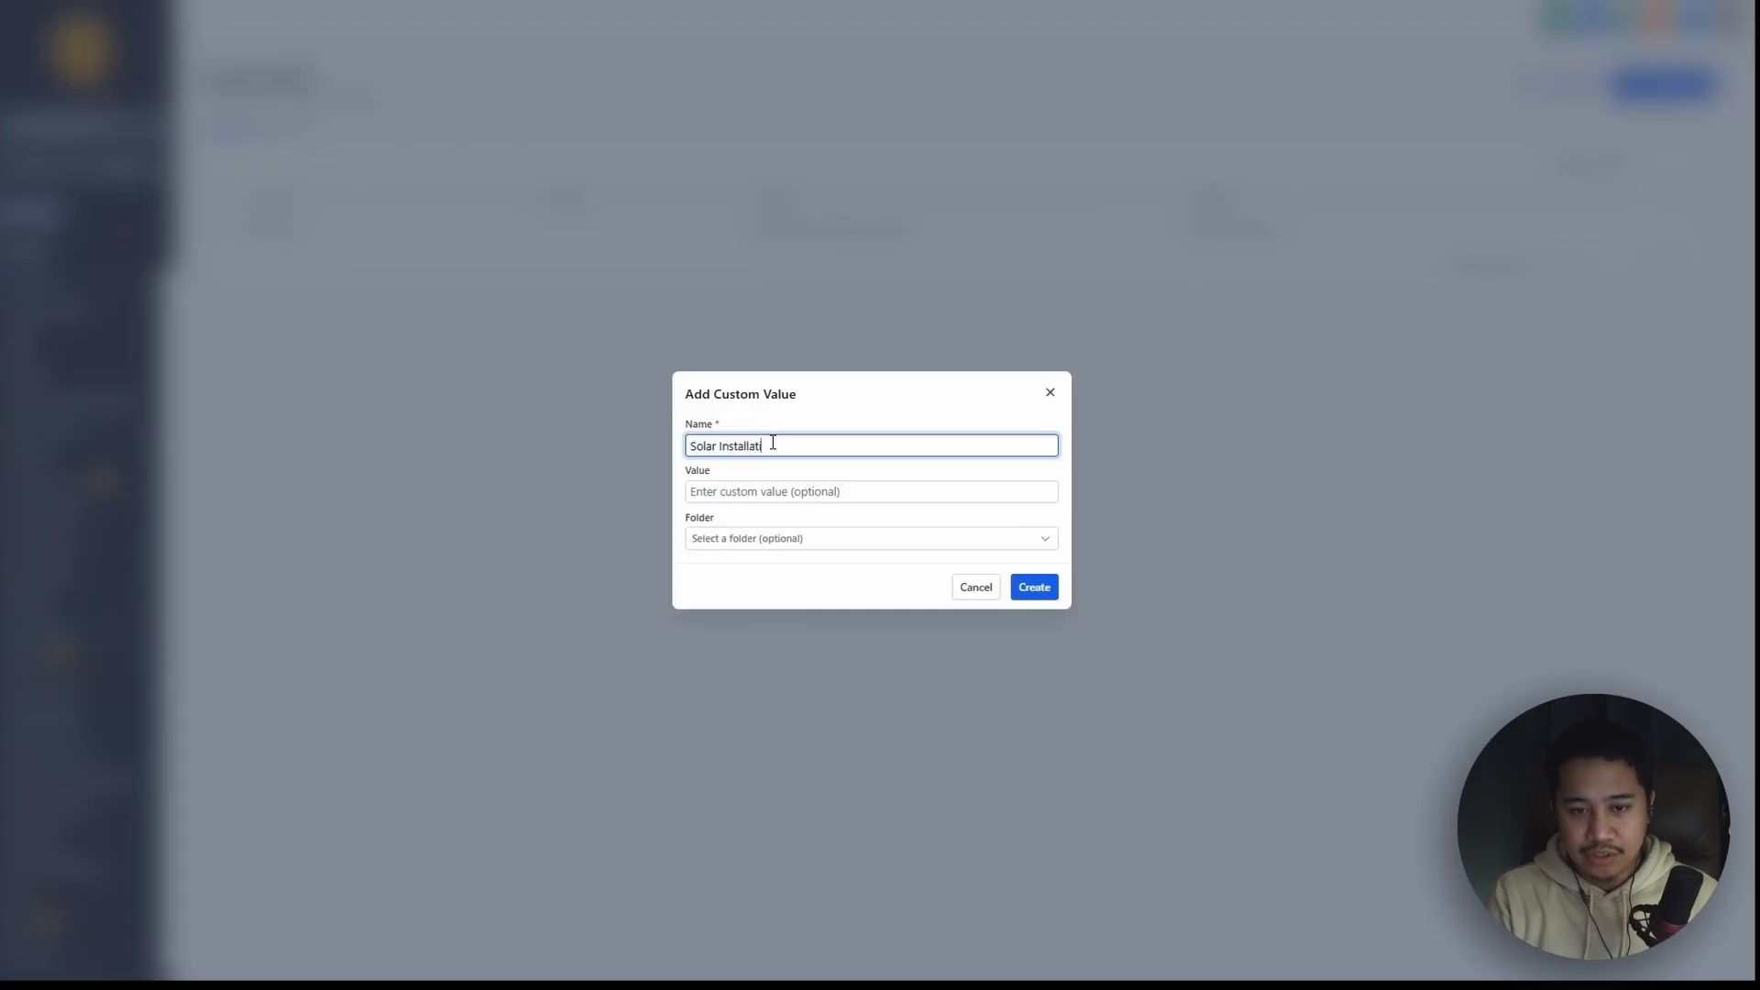
text(on Service Main )
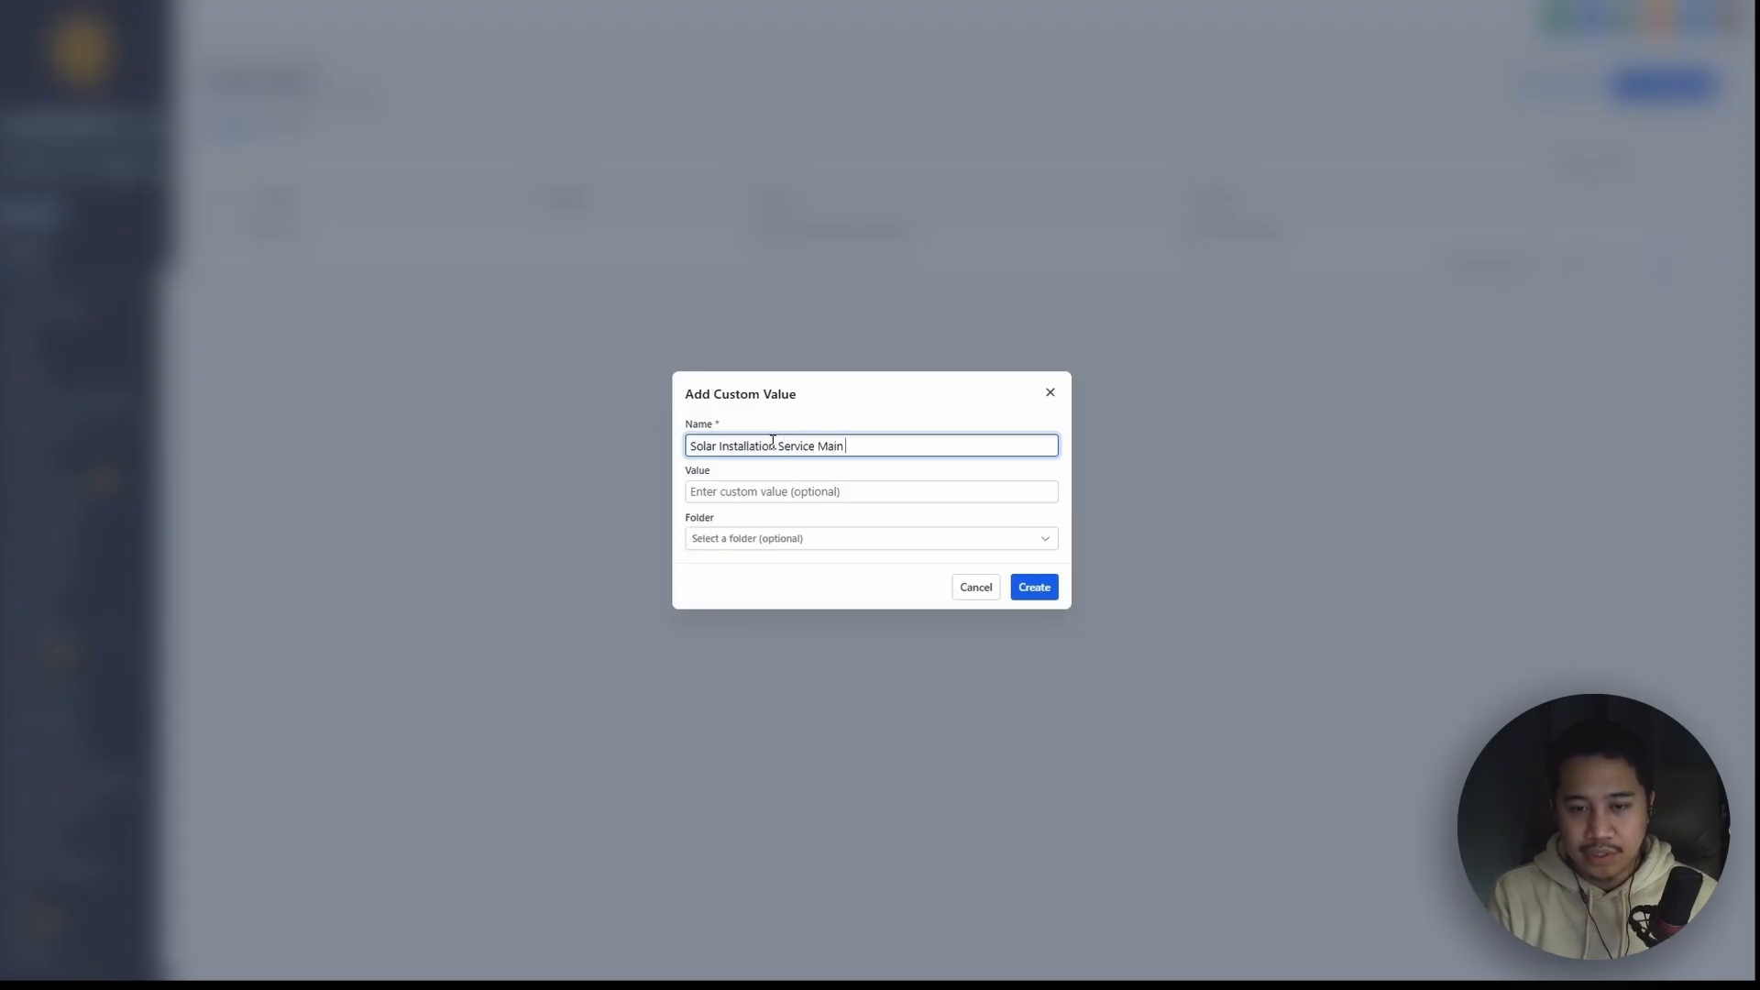
text(Pricing)
key(Tab)
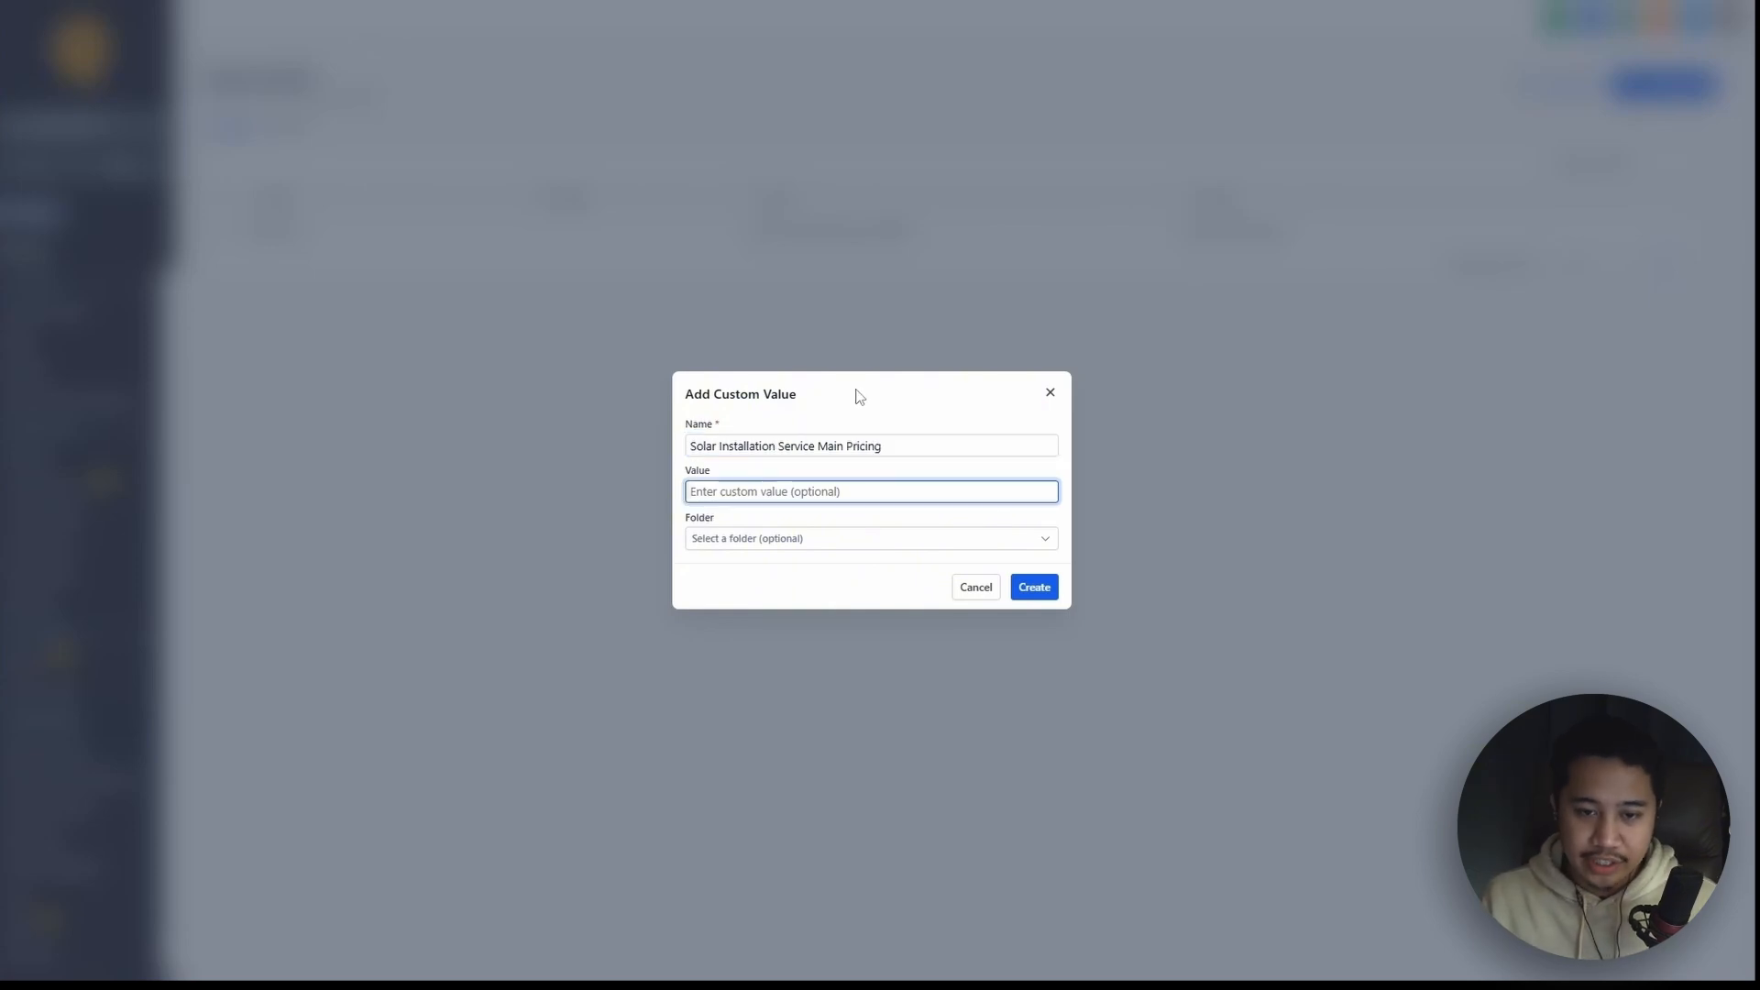
Set the new custom value to $10,000 and create it without assigning a folder
text($10)
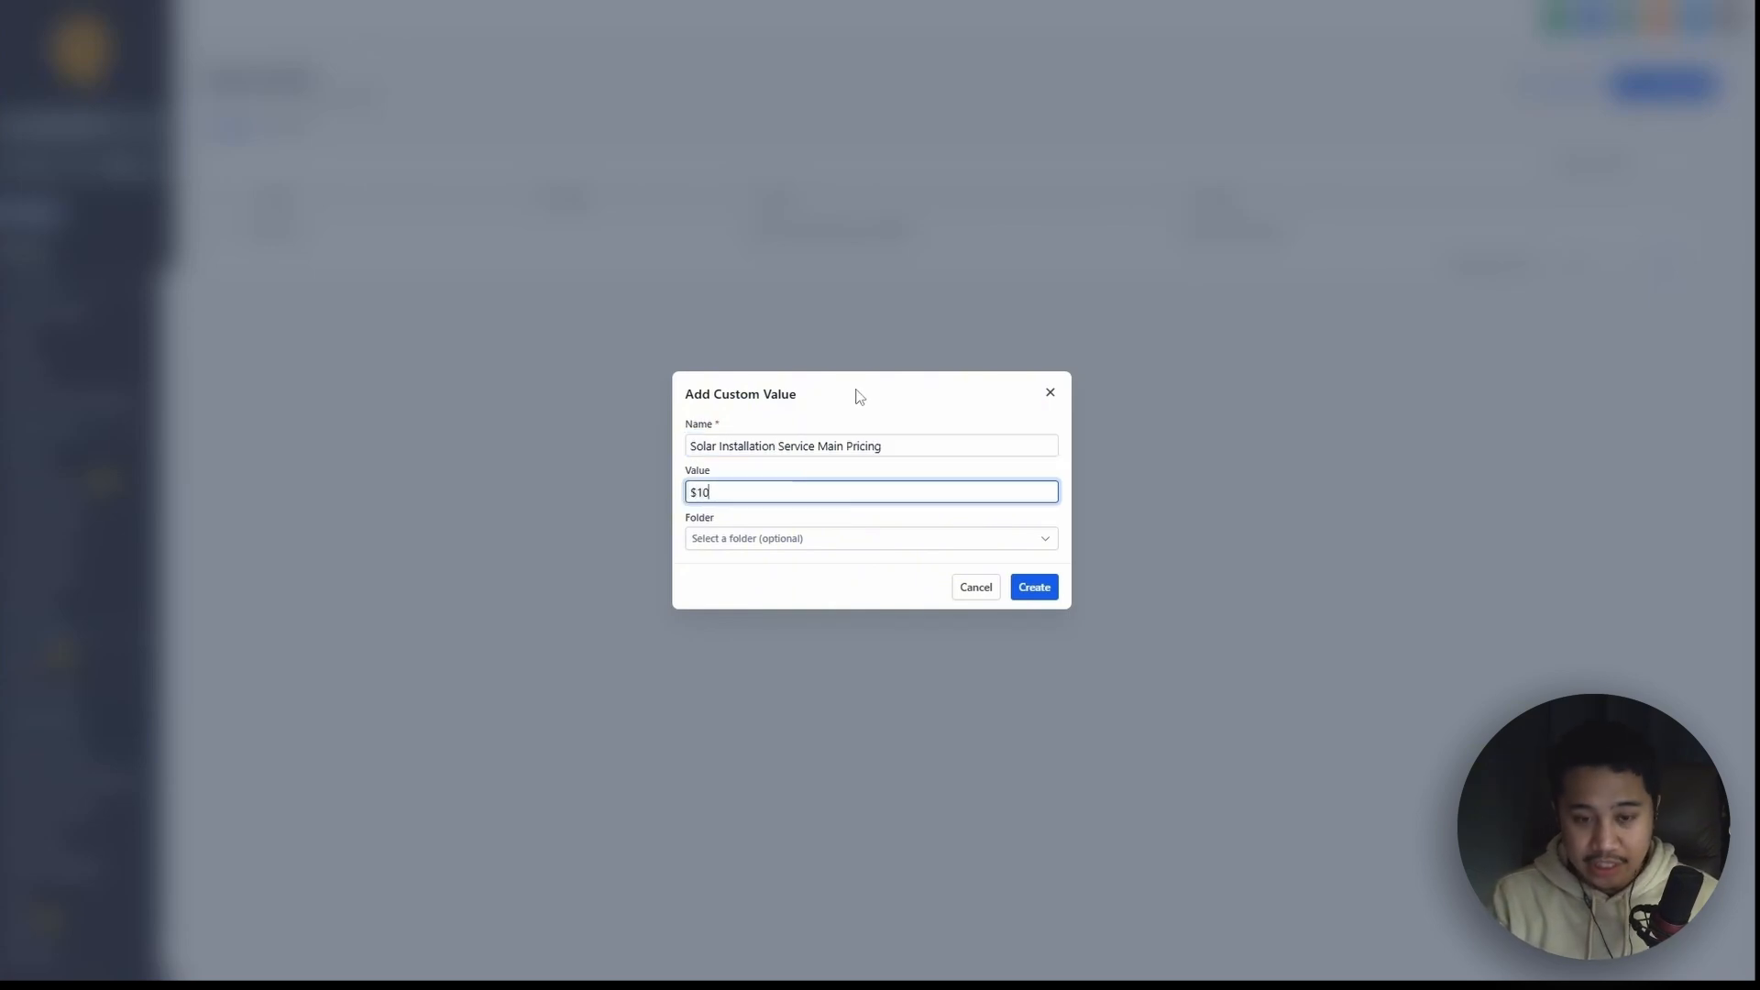
text(,000)
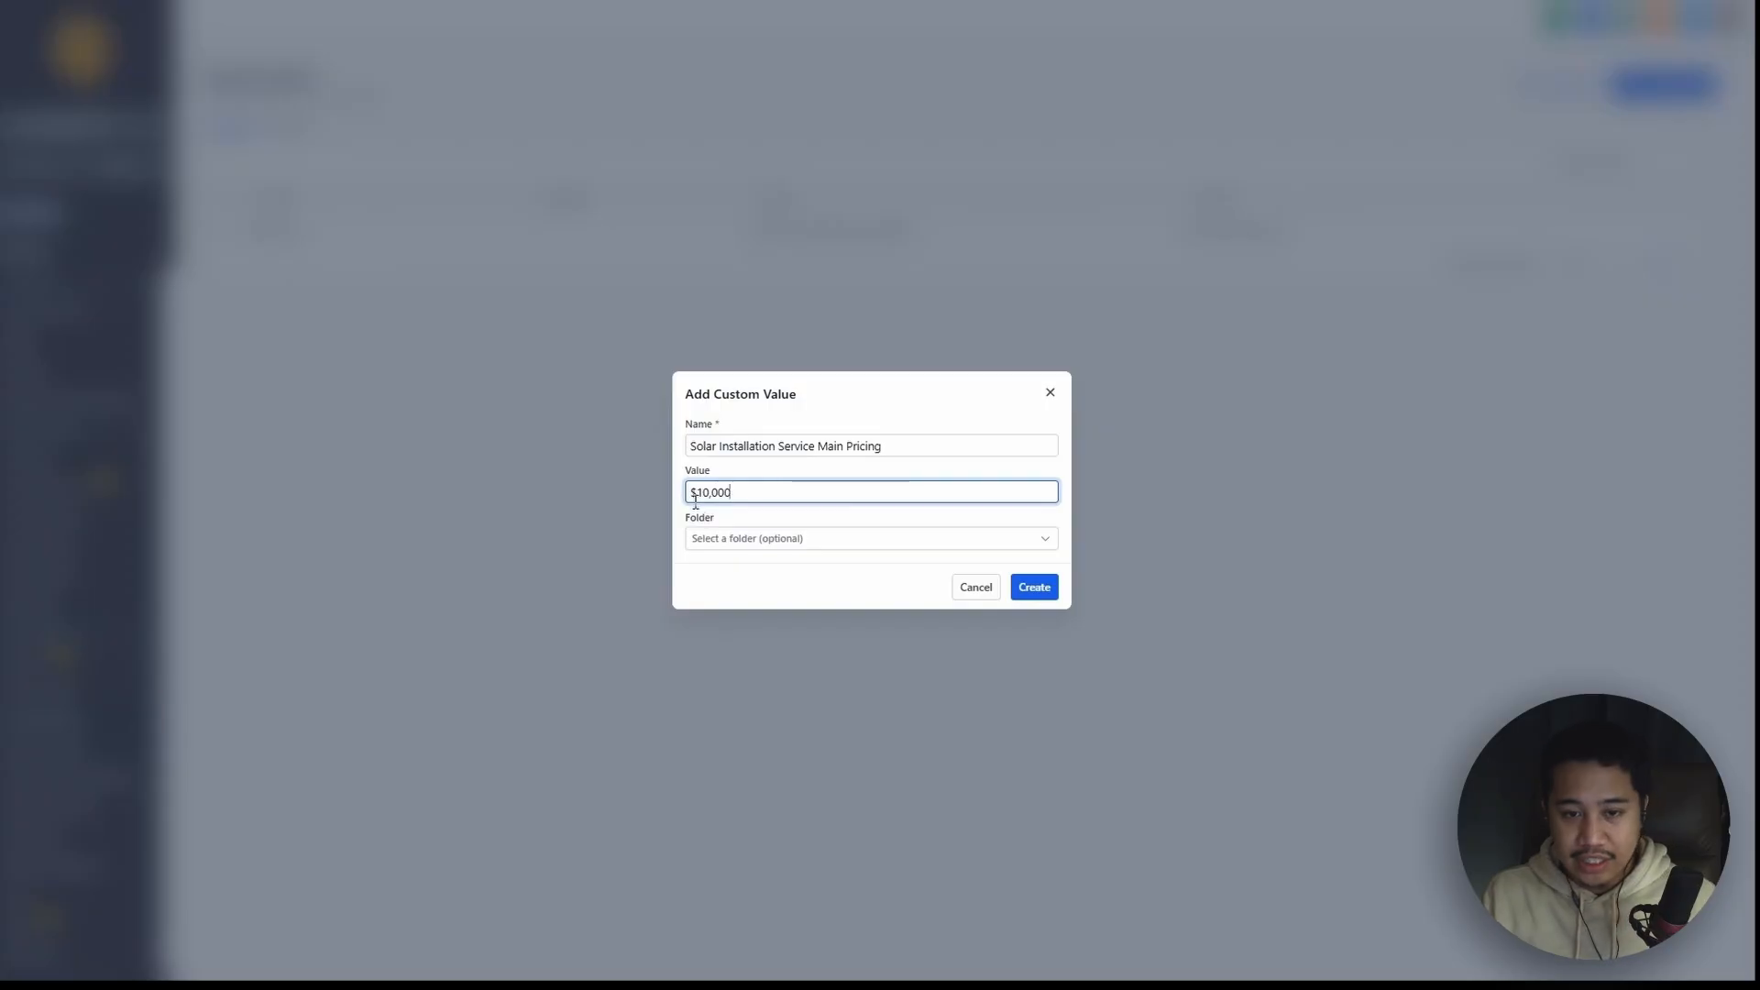
click(804, 545)
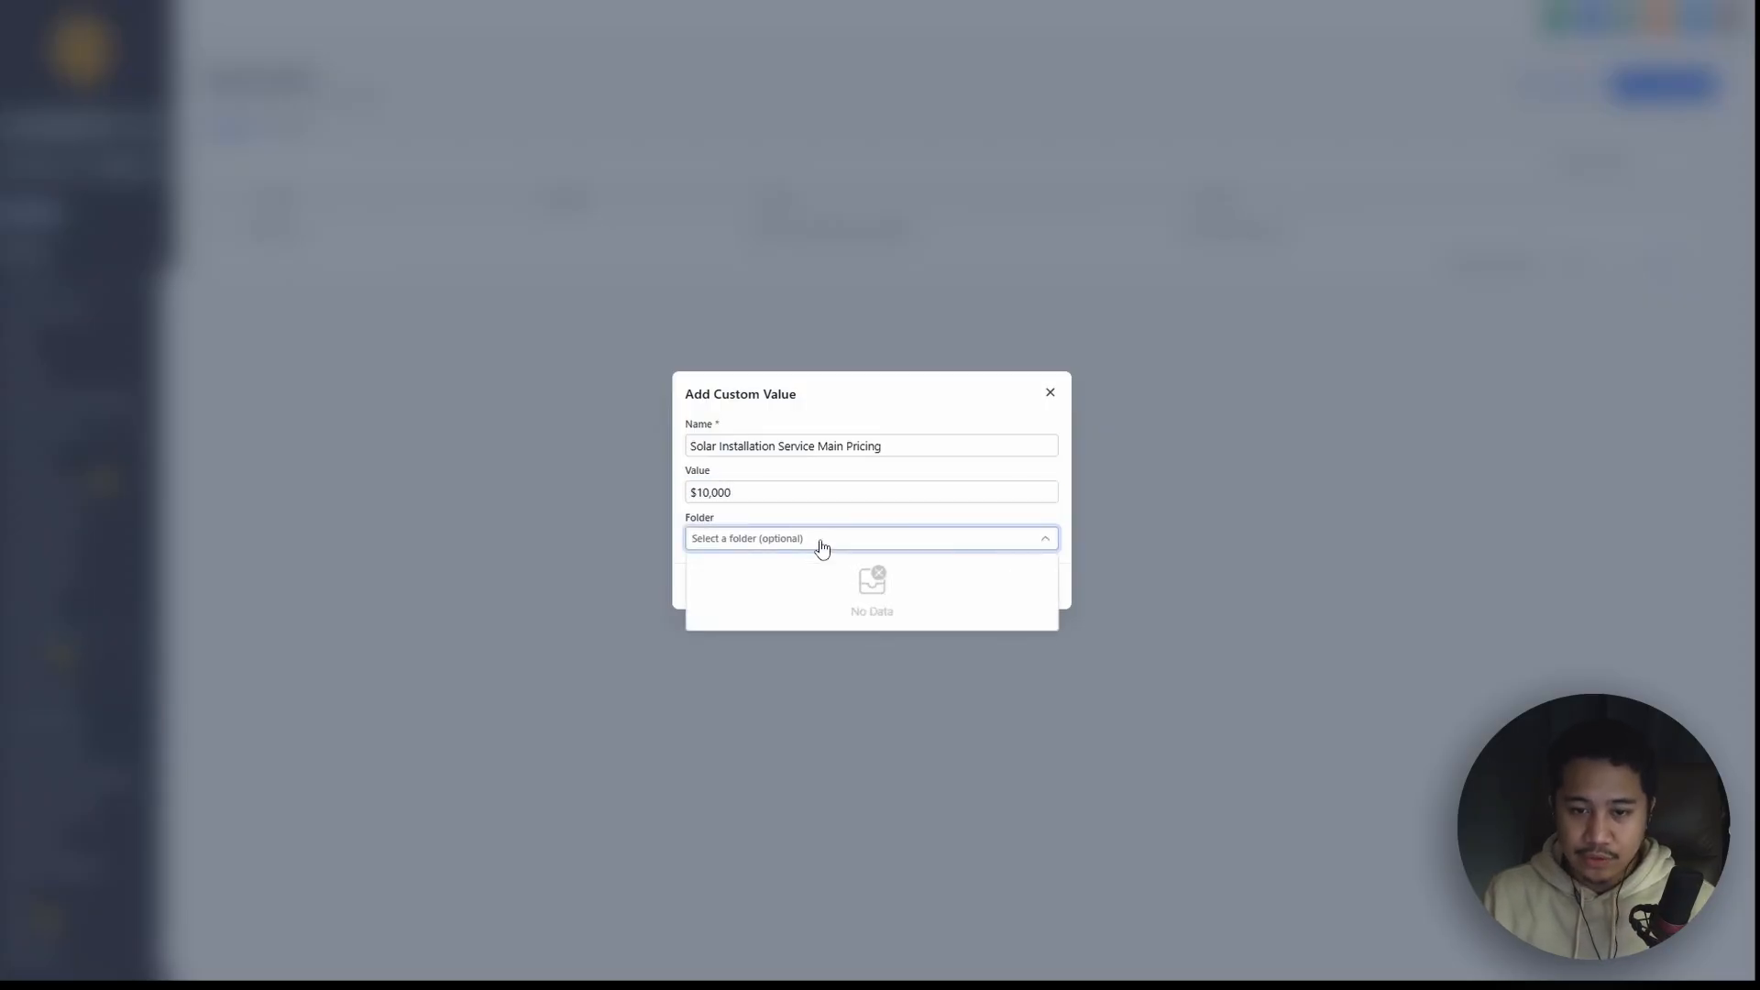
click(784, 515)
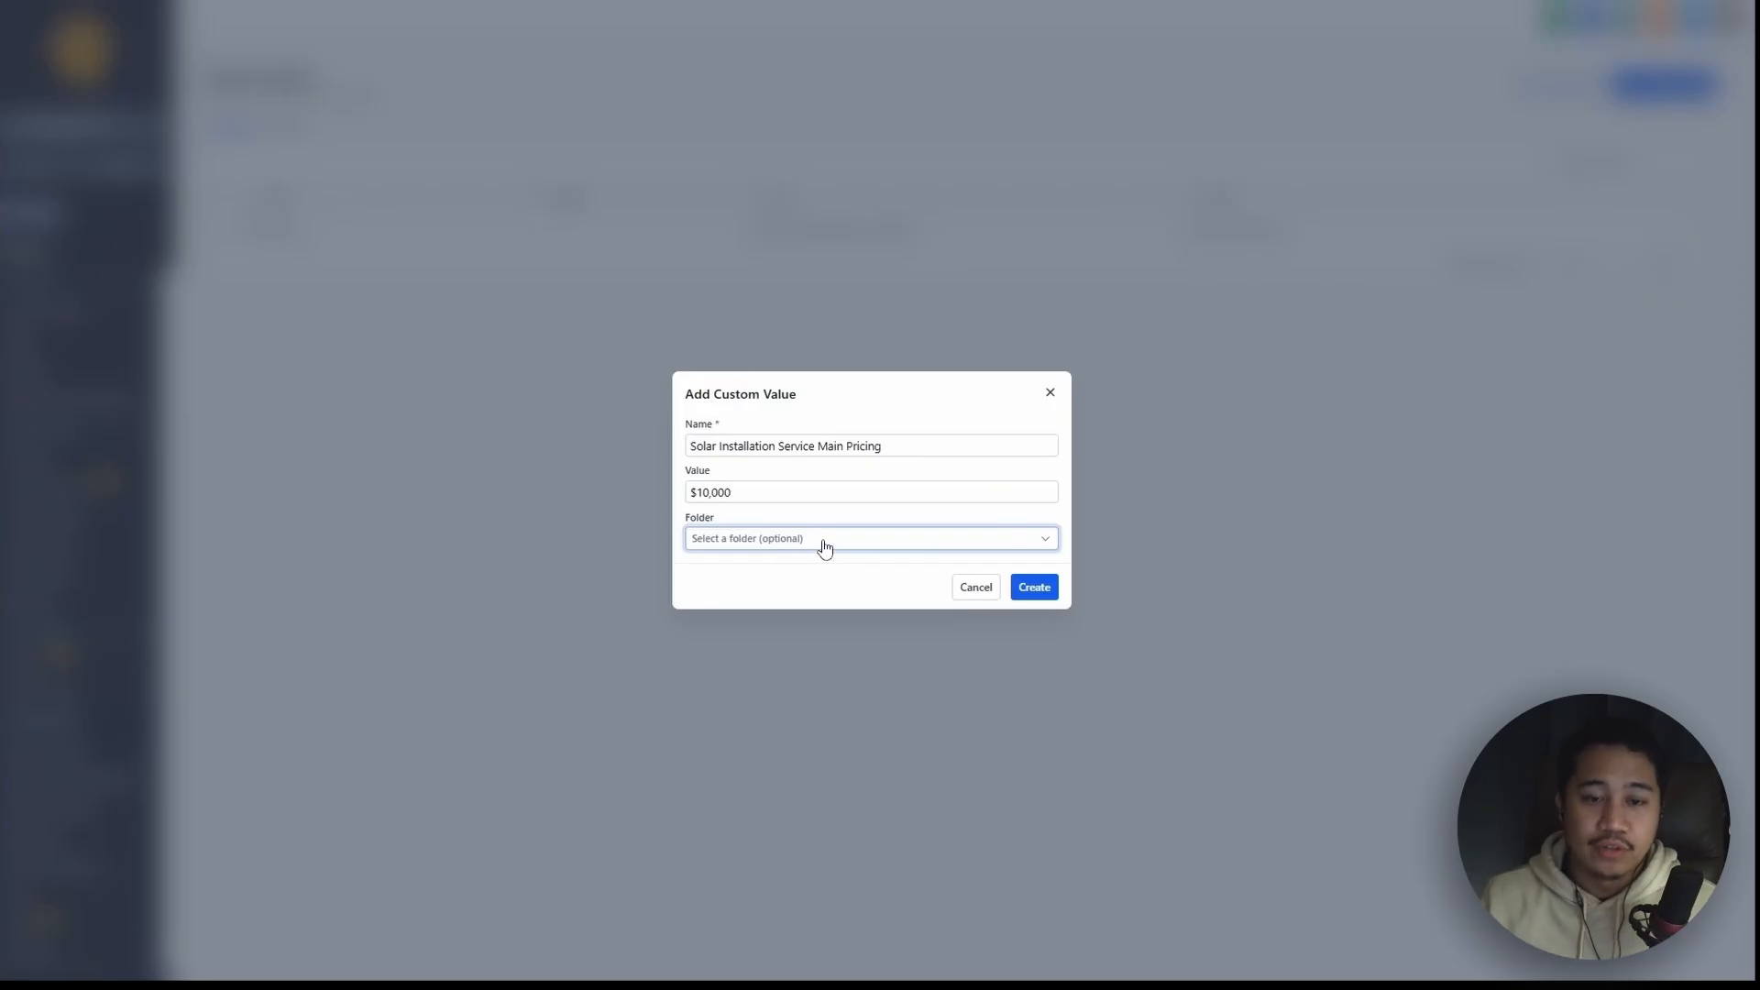
click(789, 548)
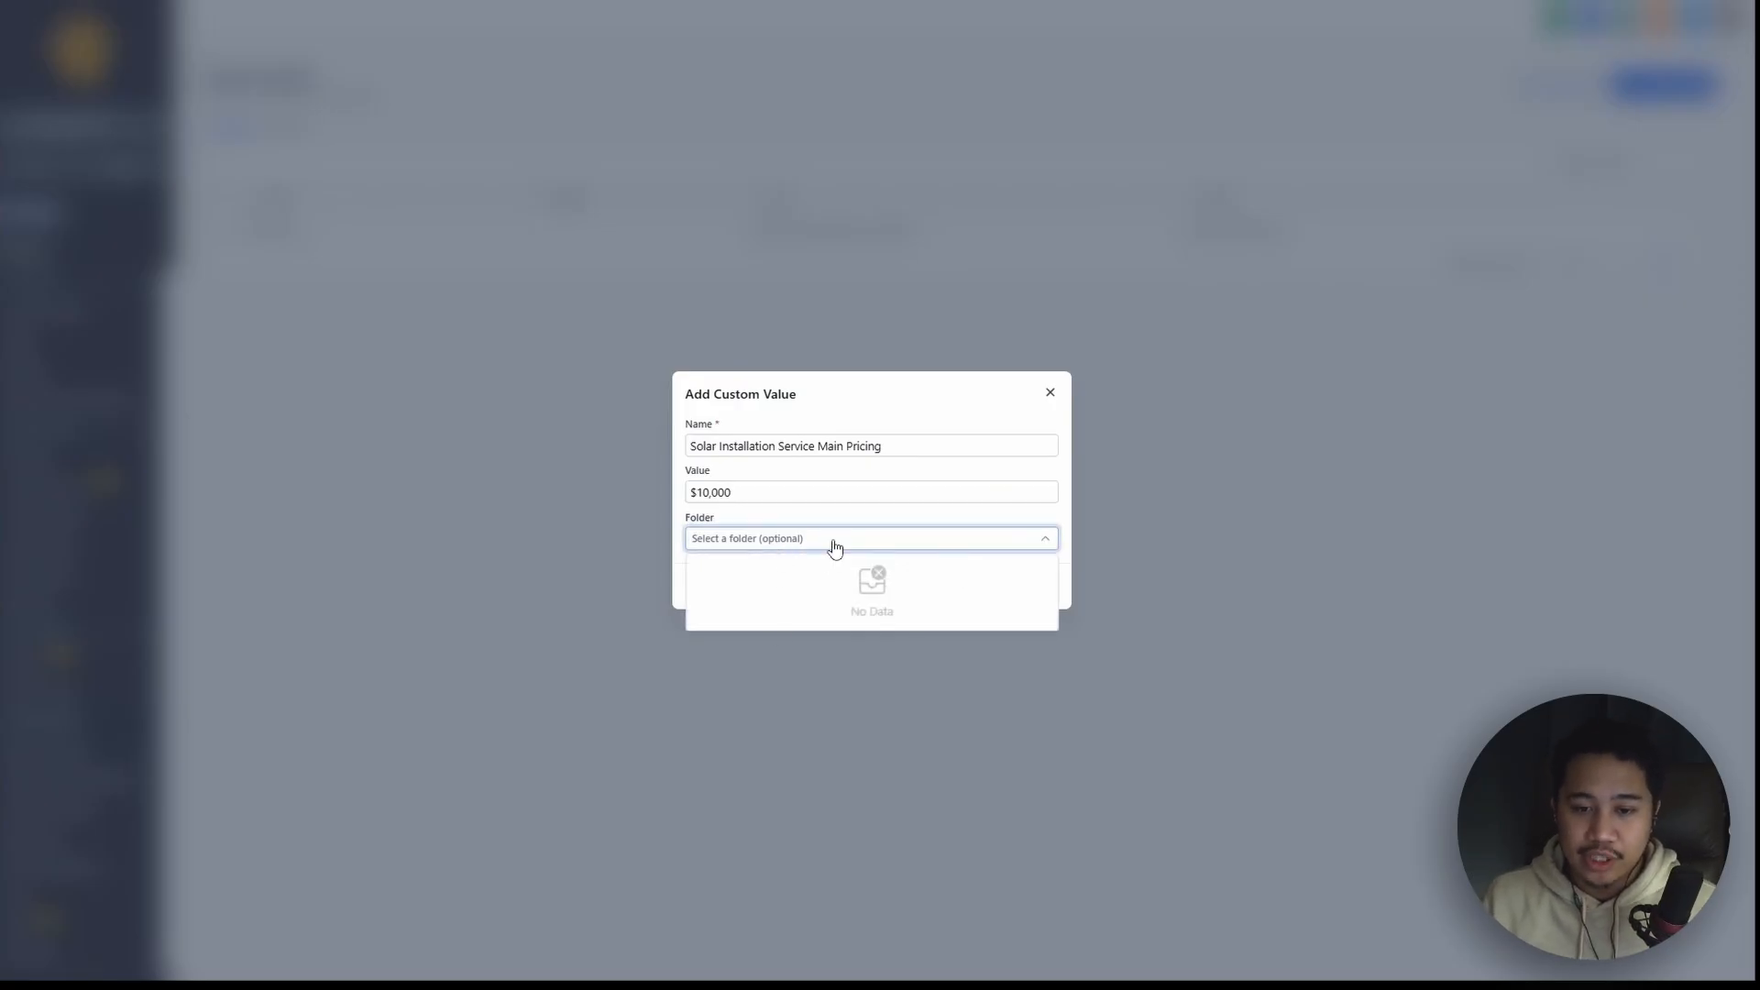
click(795, 519)
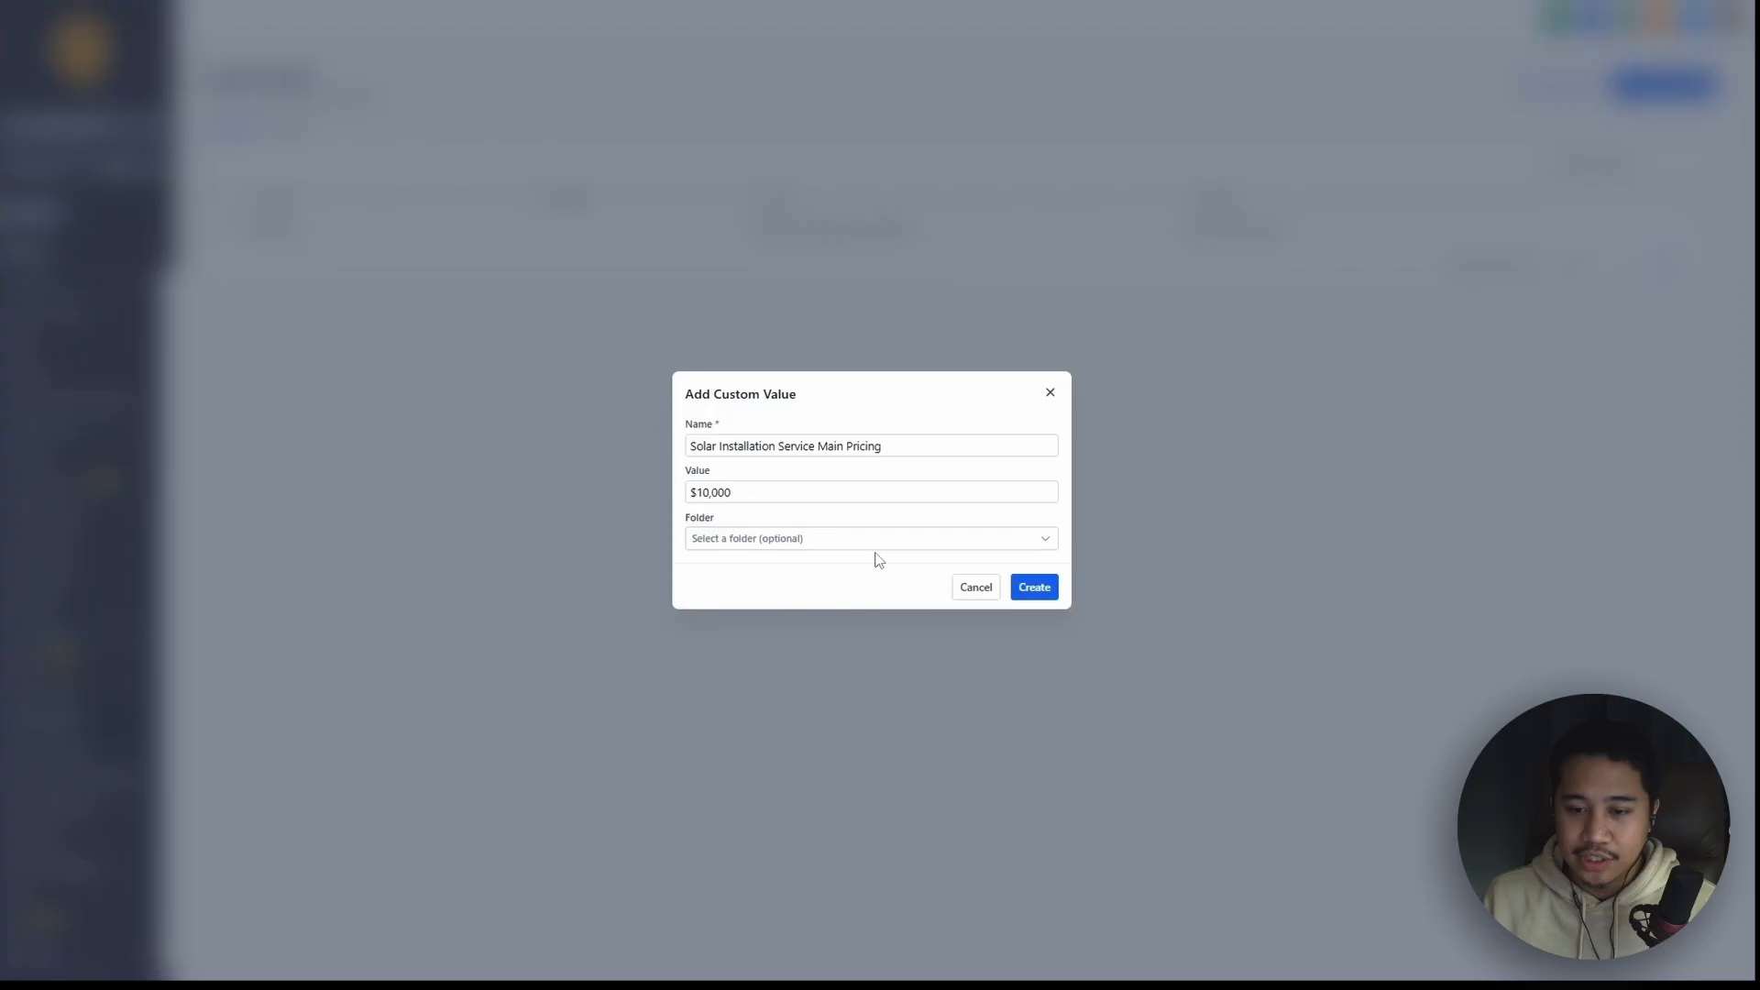
click(1039, 600)
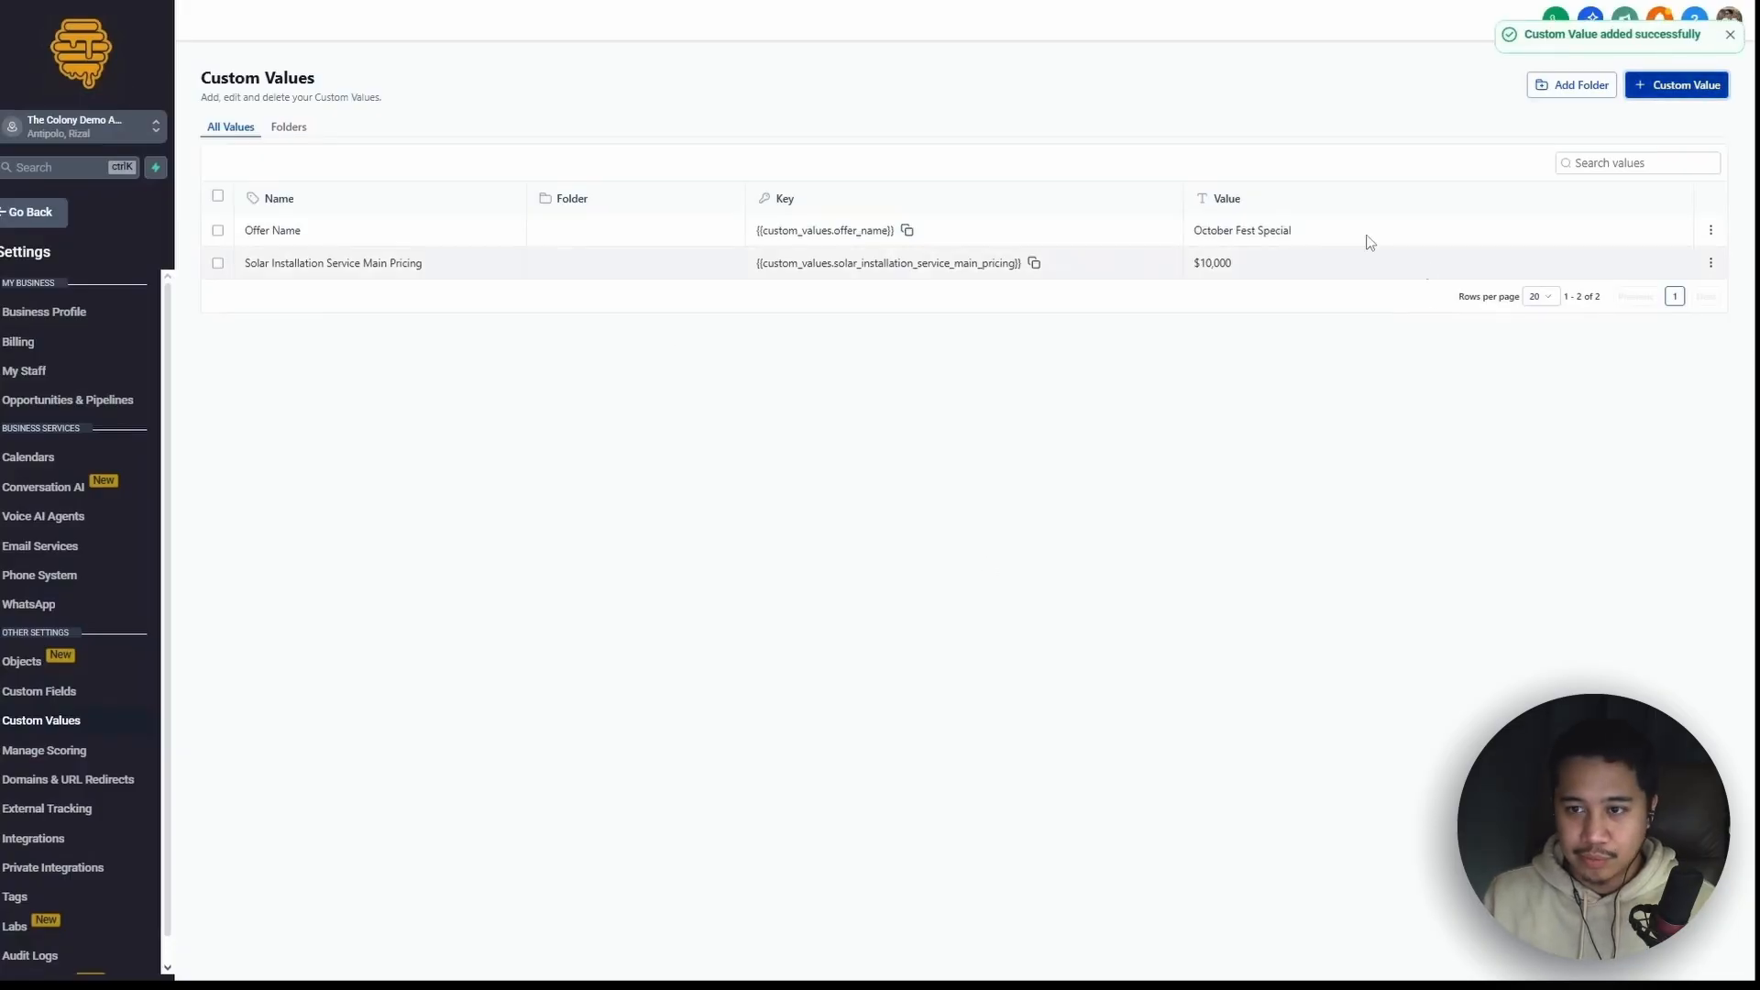
Examine the name, key and value of the Solar Installation Service Main Pricing entry
drag(462, 264, 246, 273)
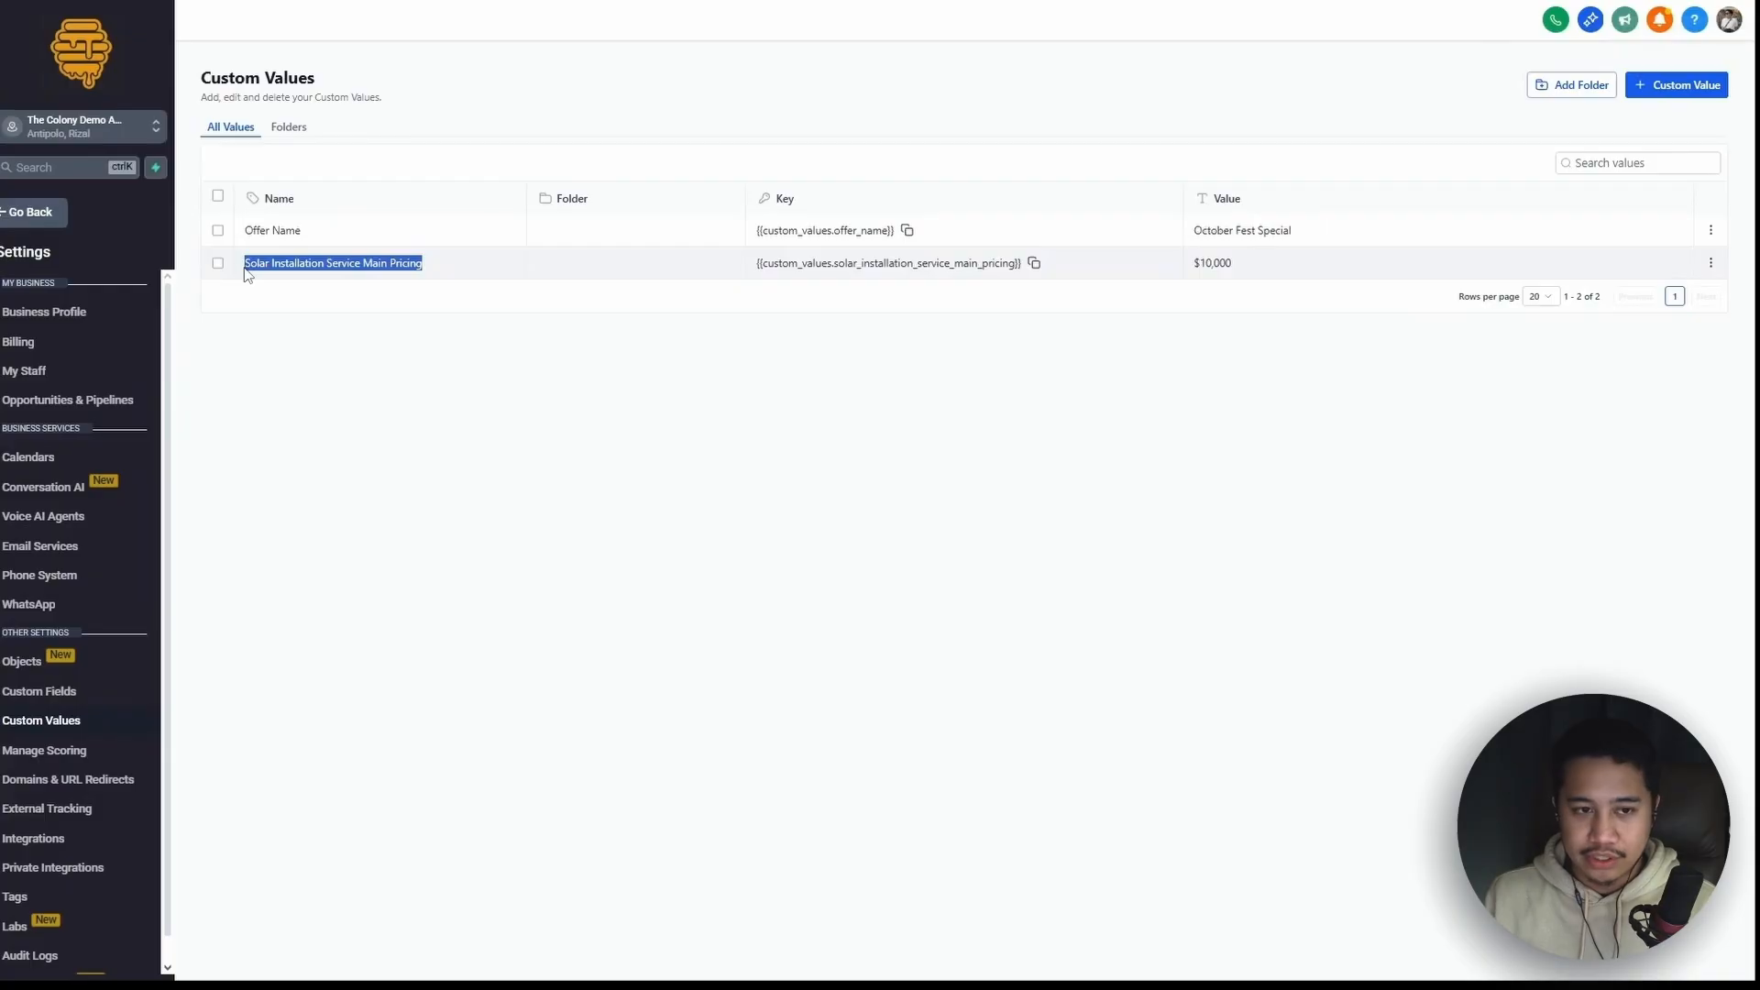
click(990, 380)
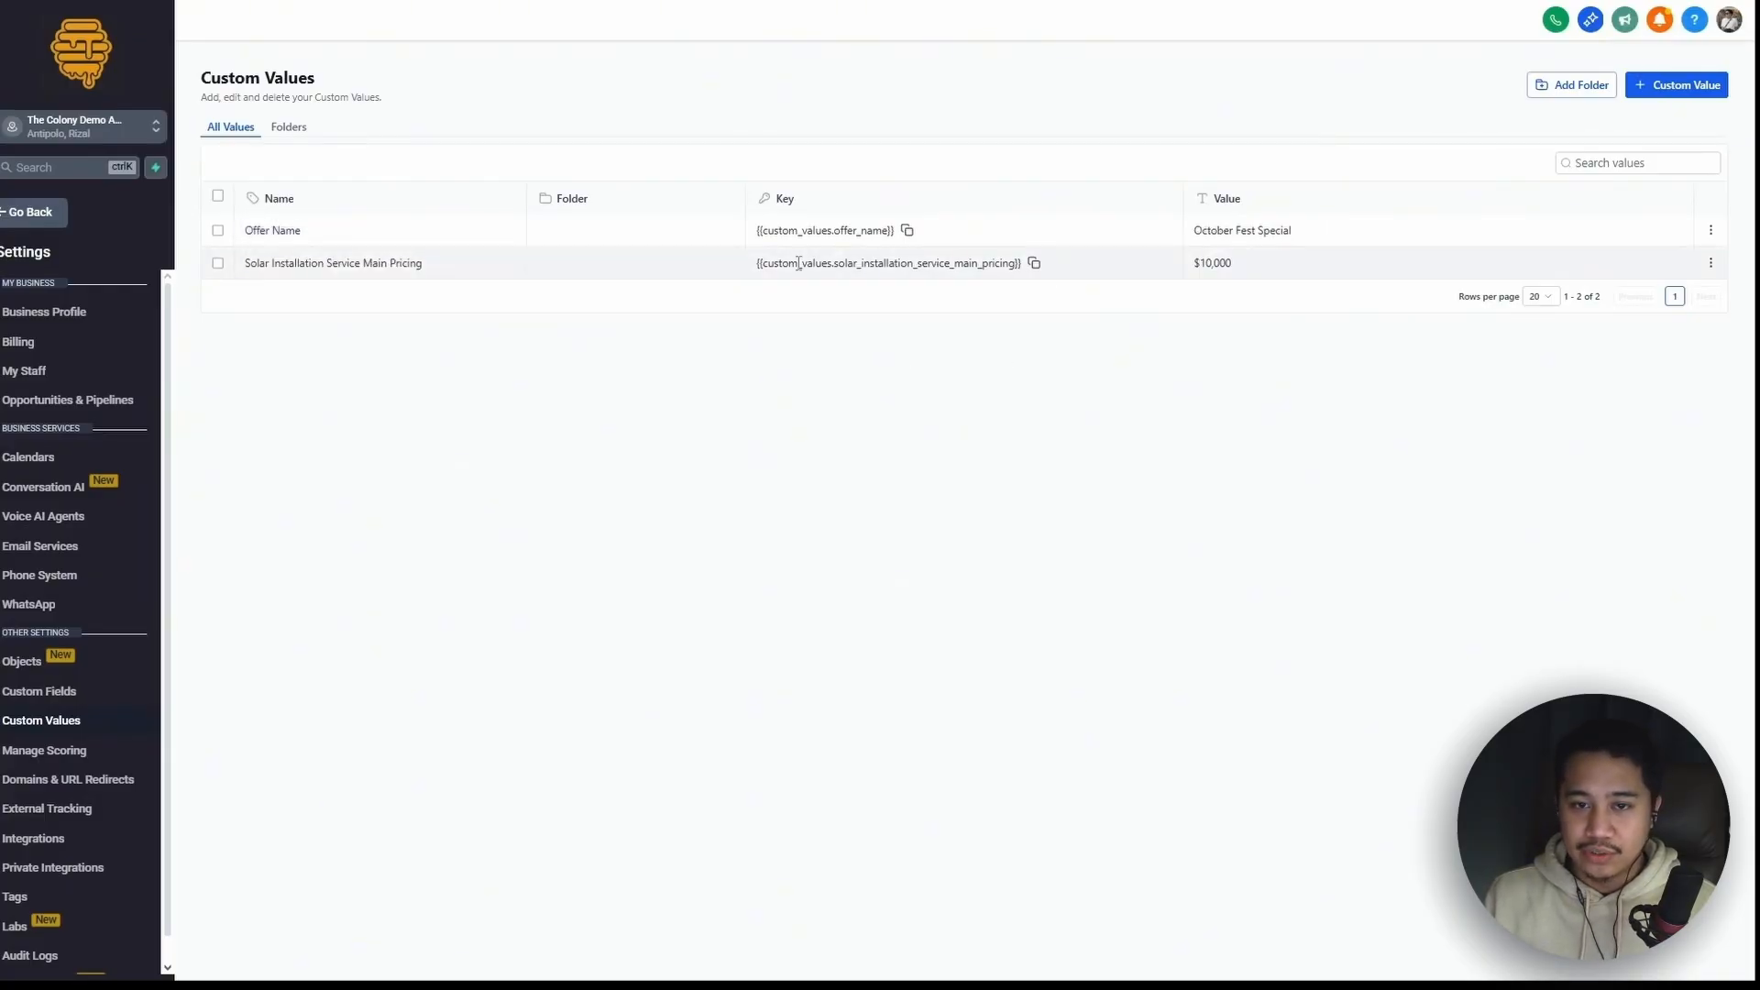
drag(755, 264, 1024, 275)
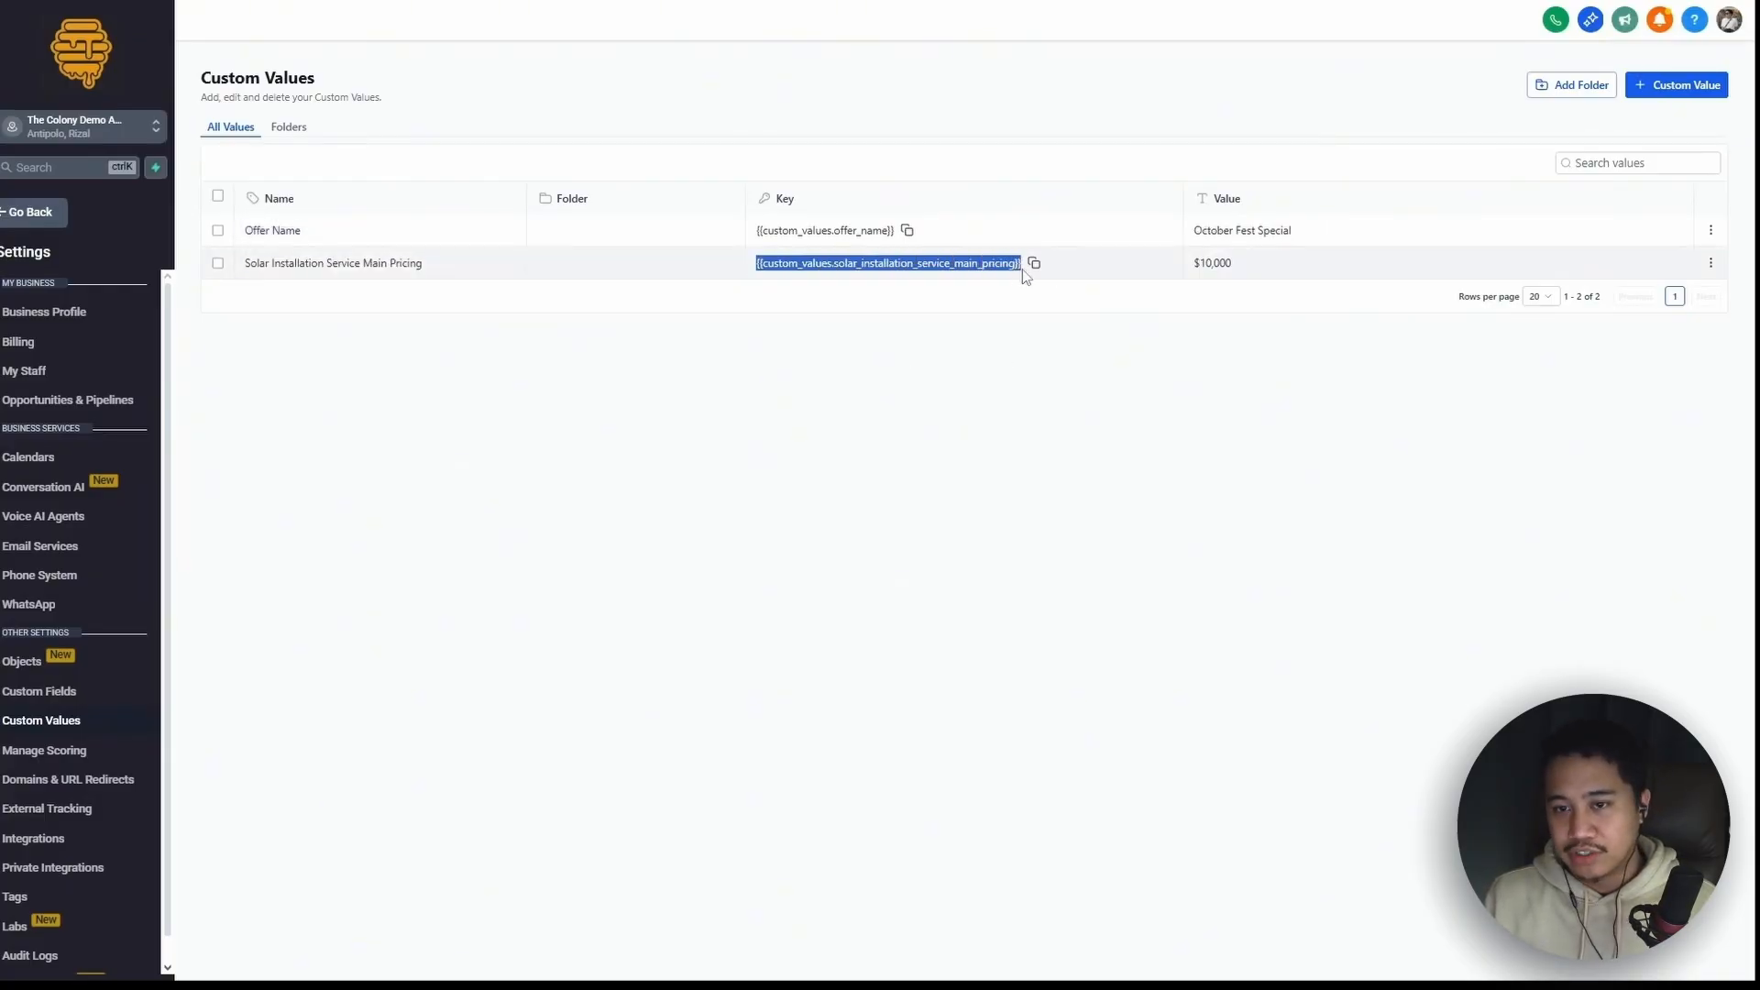
click(1028, 271)
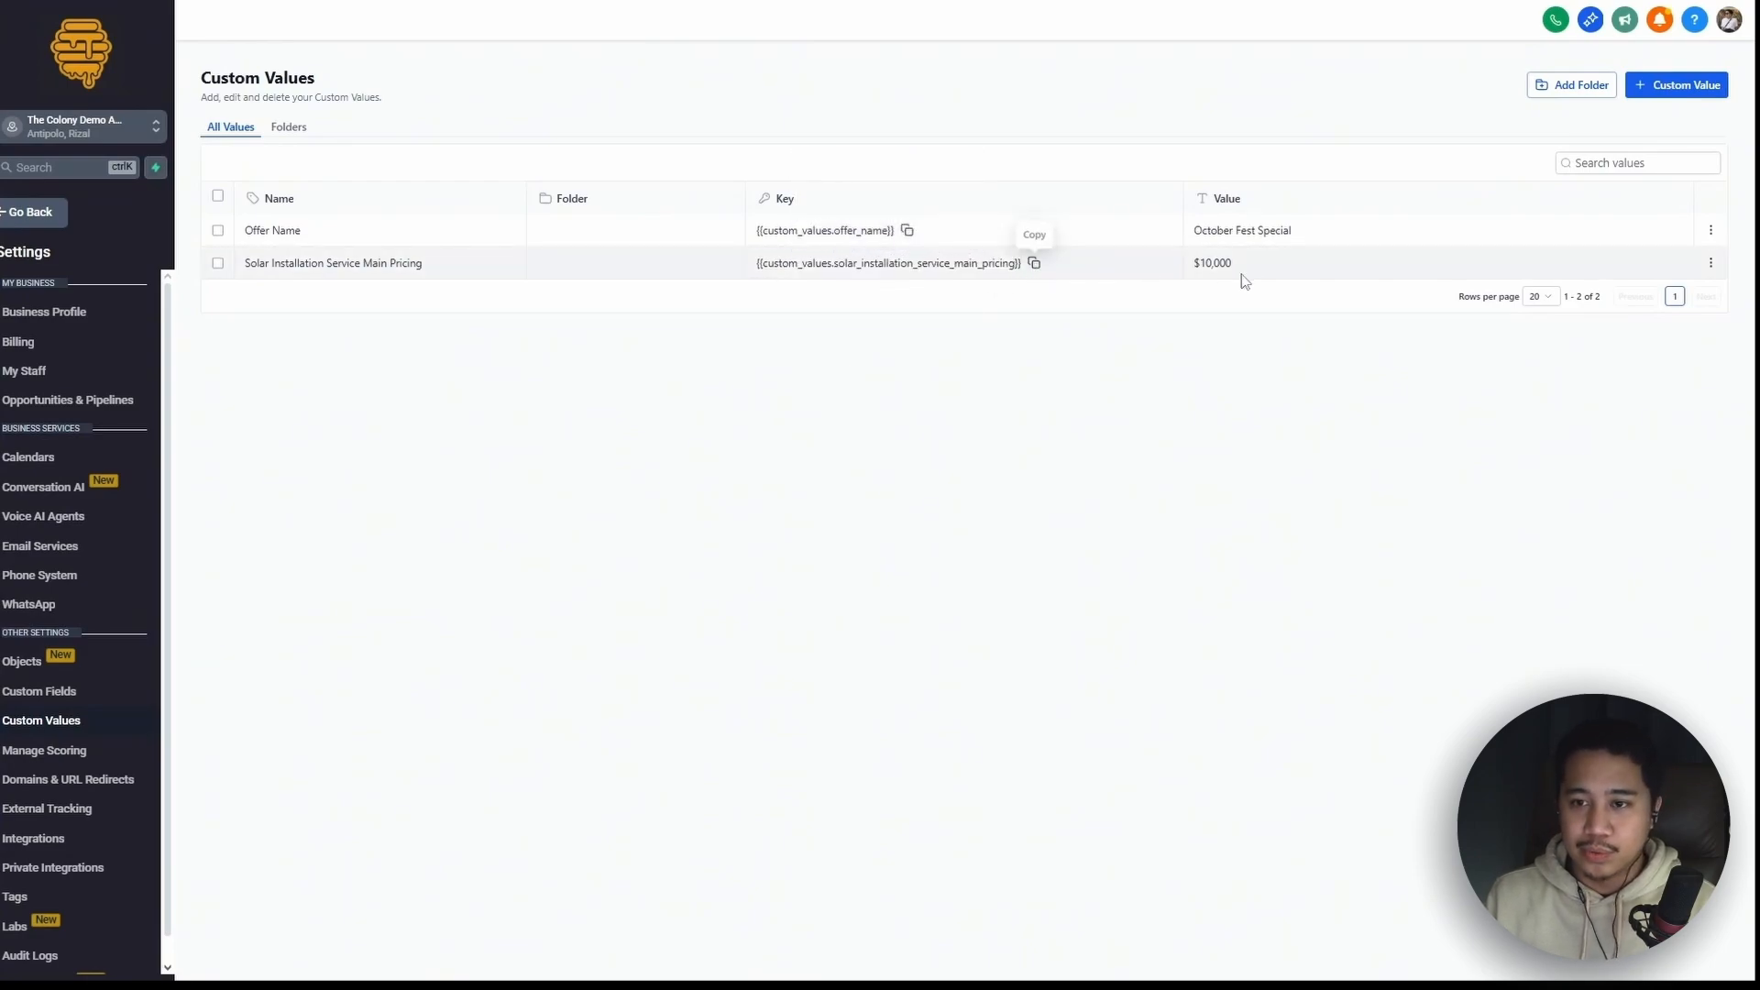
drag(1240, 269, 1191, 268)
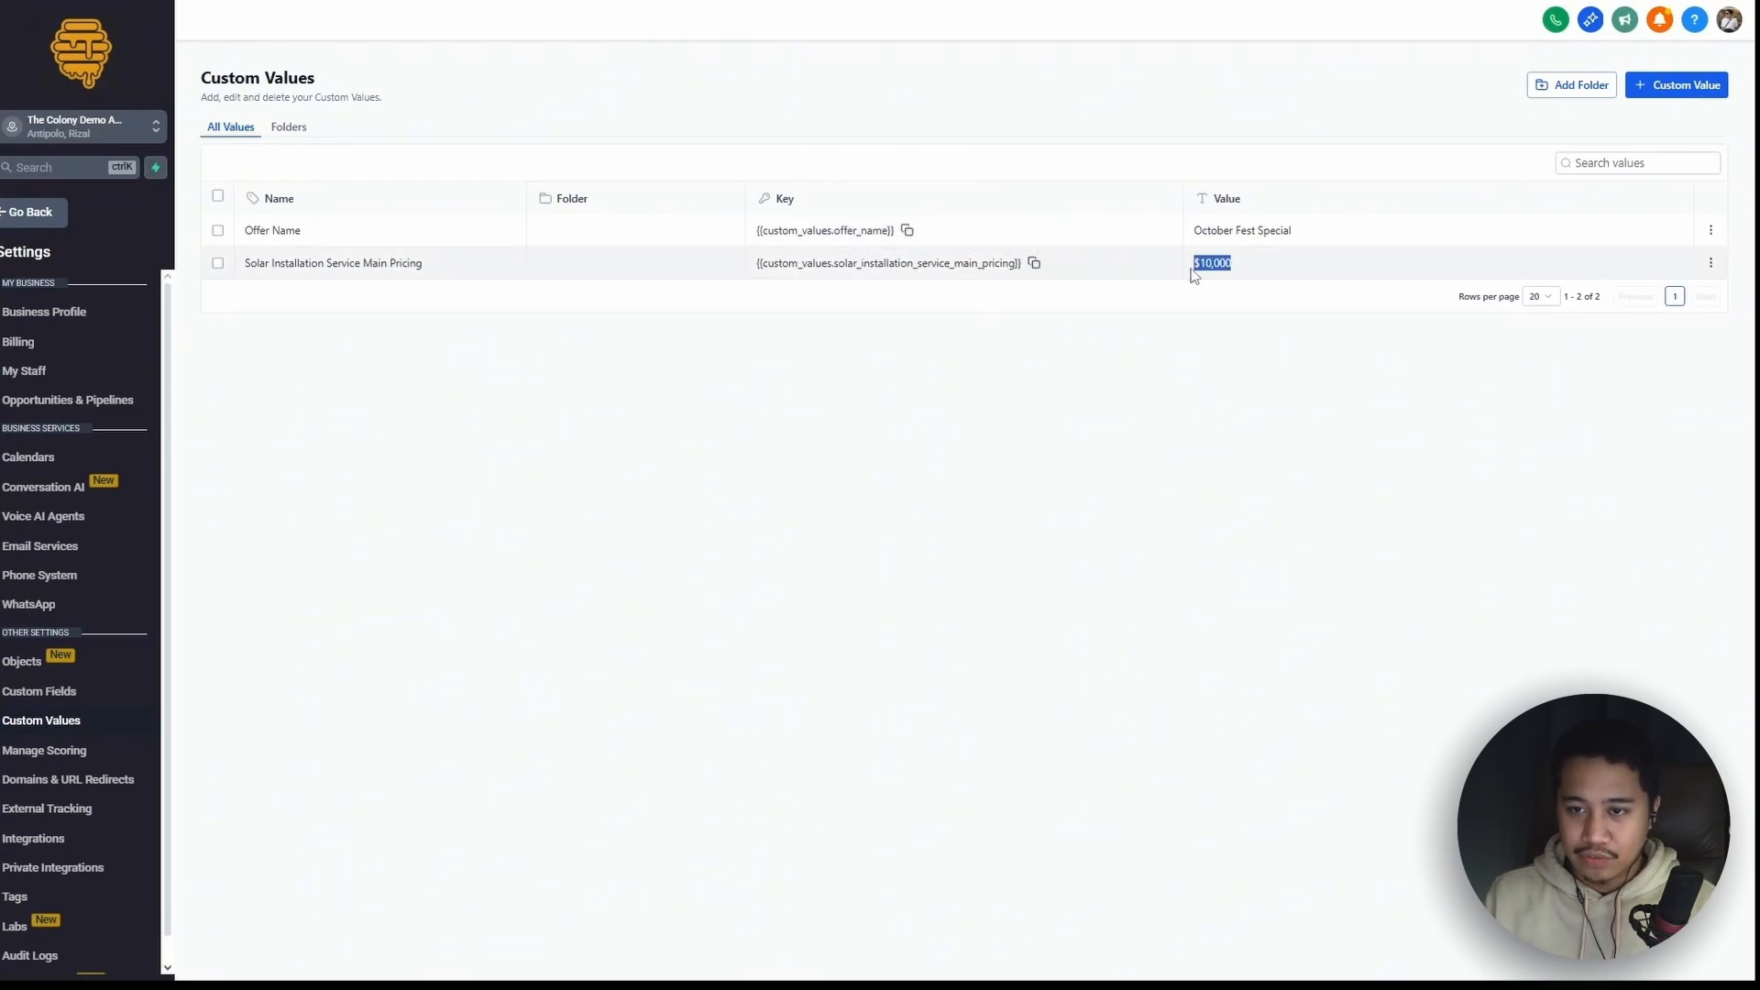
click(1111, 354)
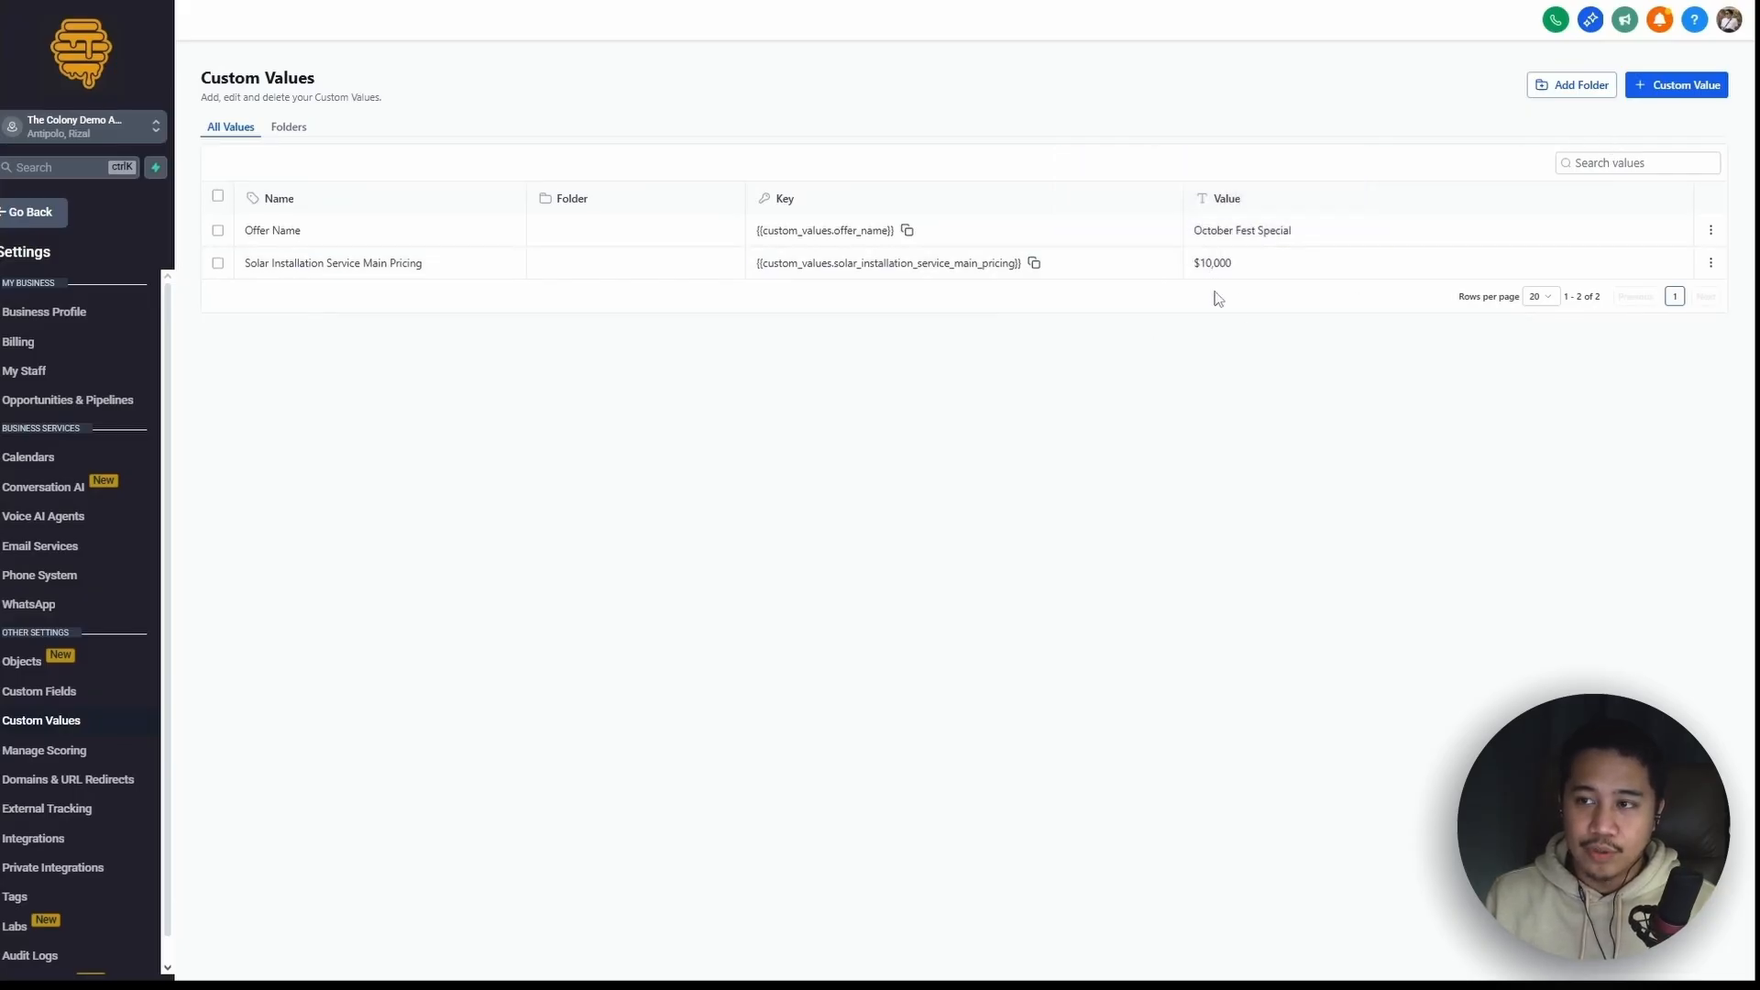
Update the Solar Installation Service Main Pricing custom value to $5,000
click(1710, 266)
click(1632, 298)
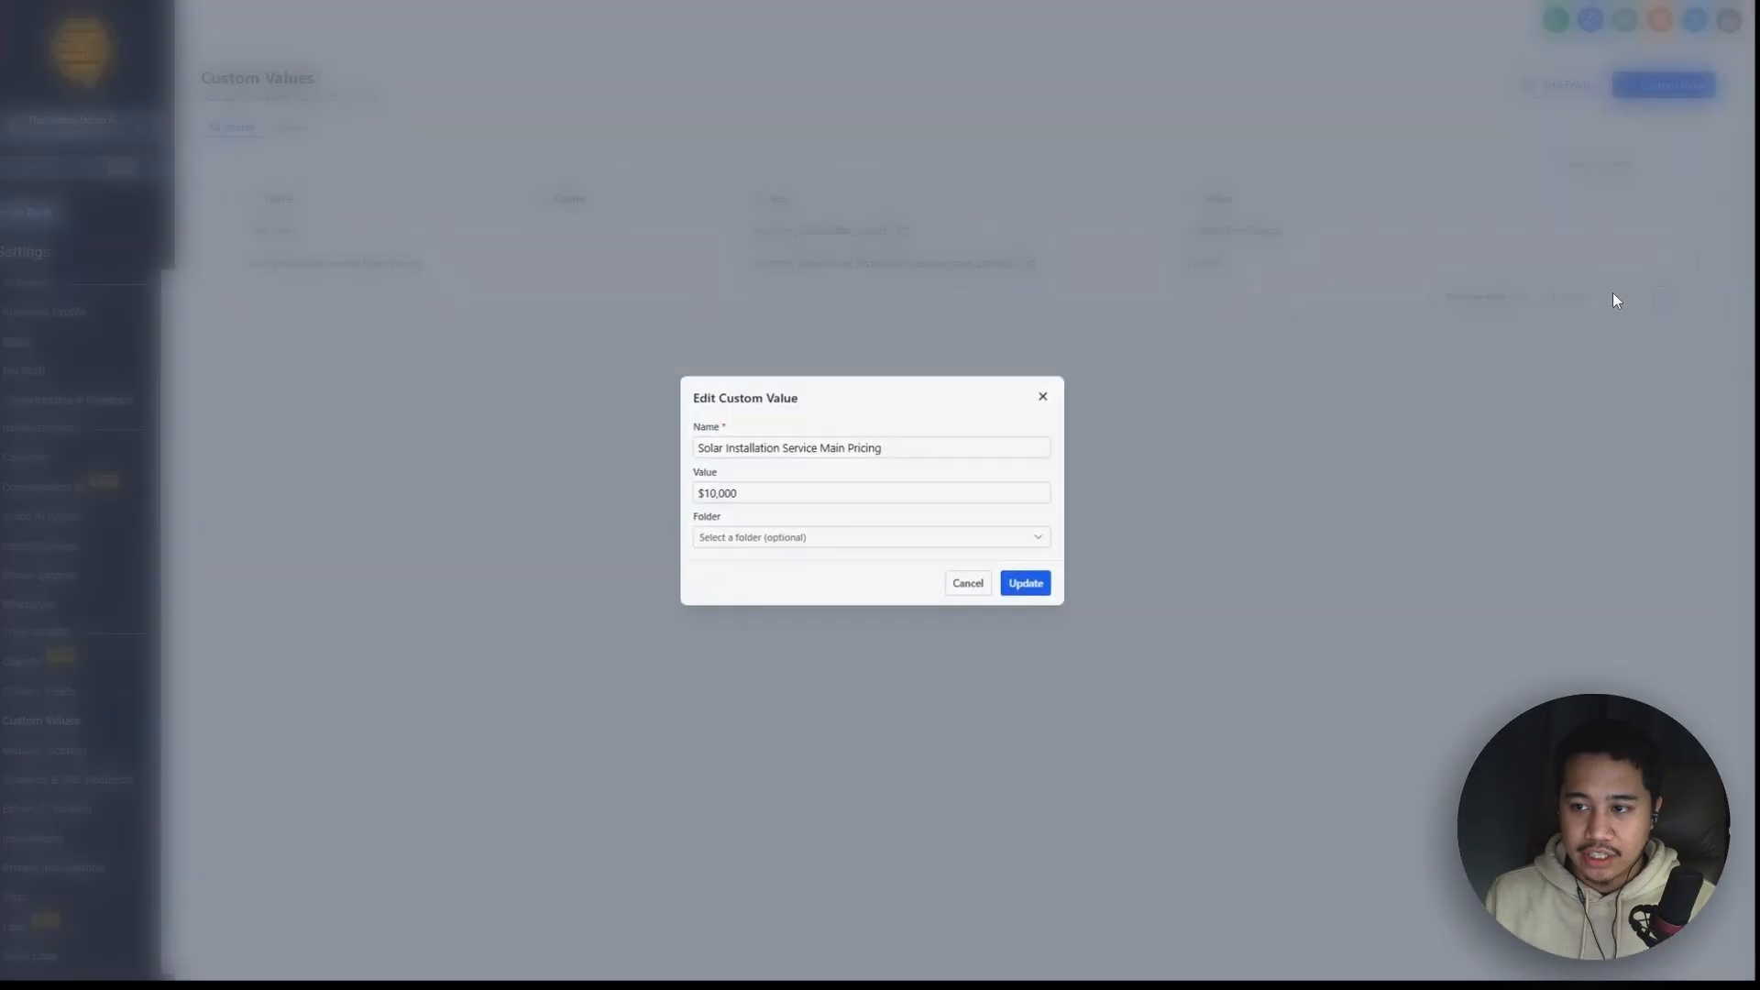
drag(770, 493, 706, 498)
key(BackSpace)
key(BackSpace)
text(5)
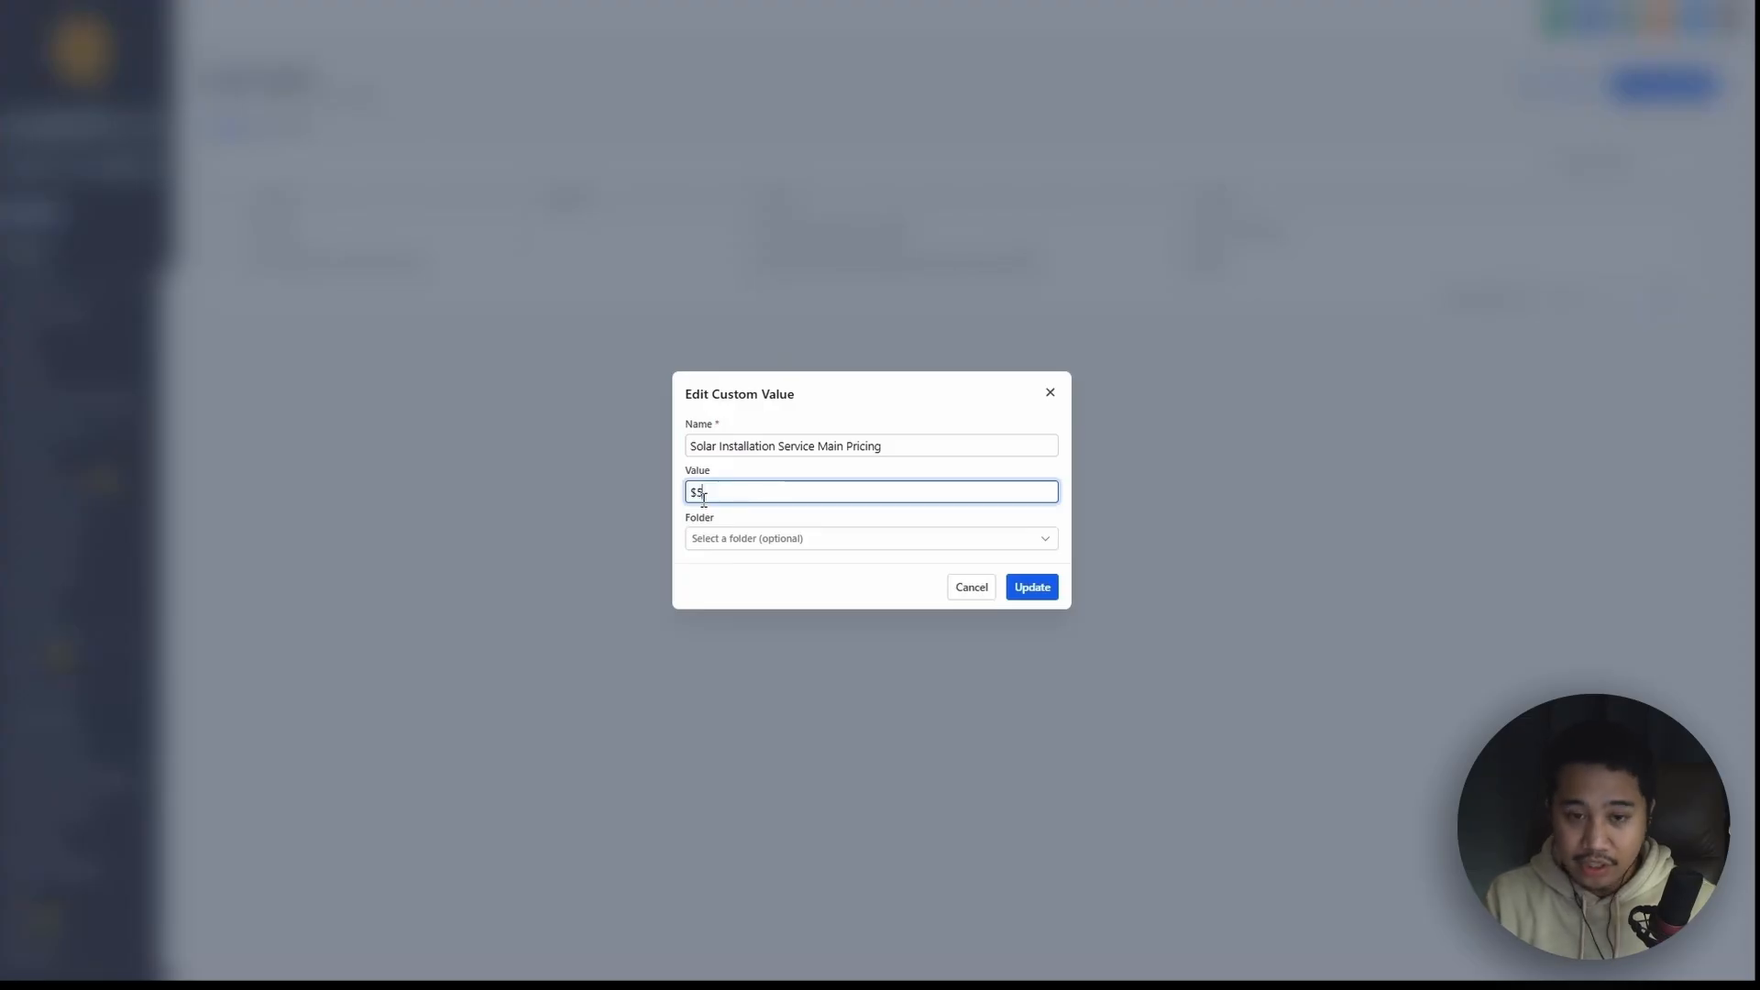
text(,000)
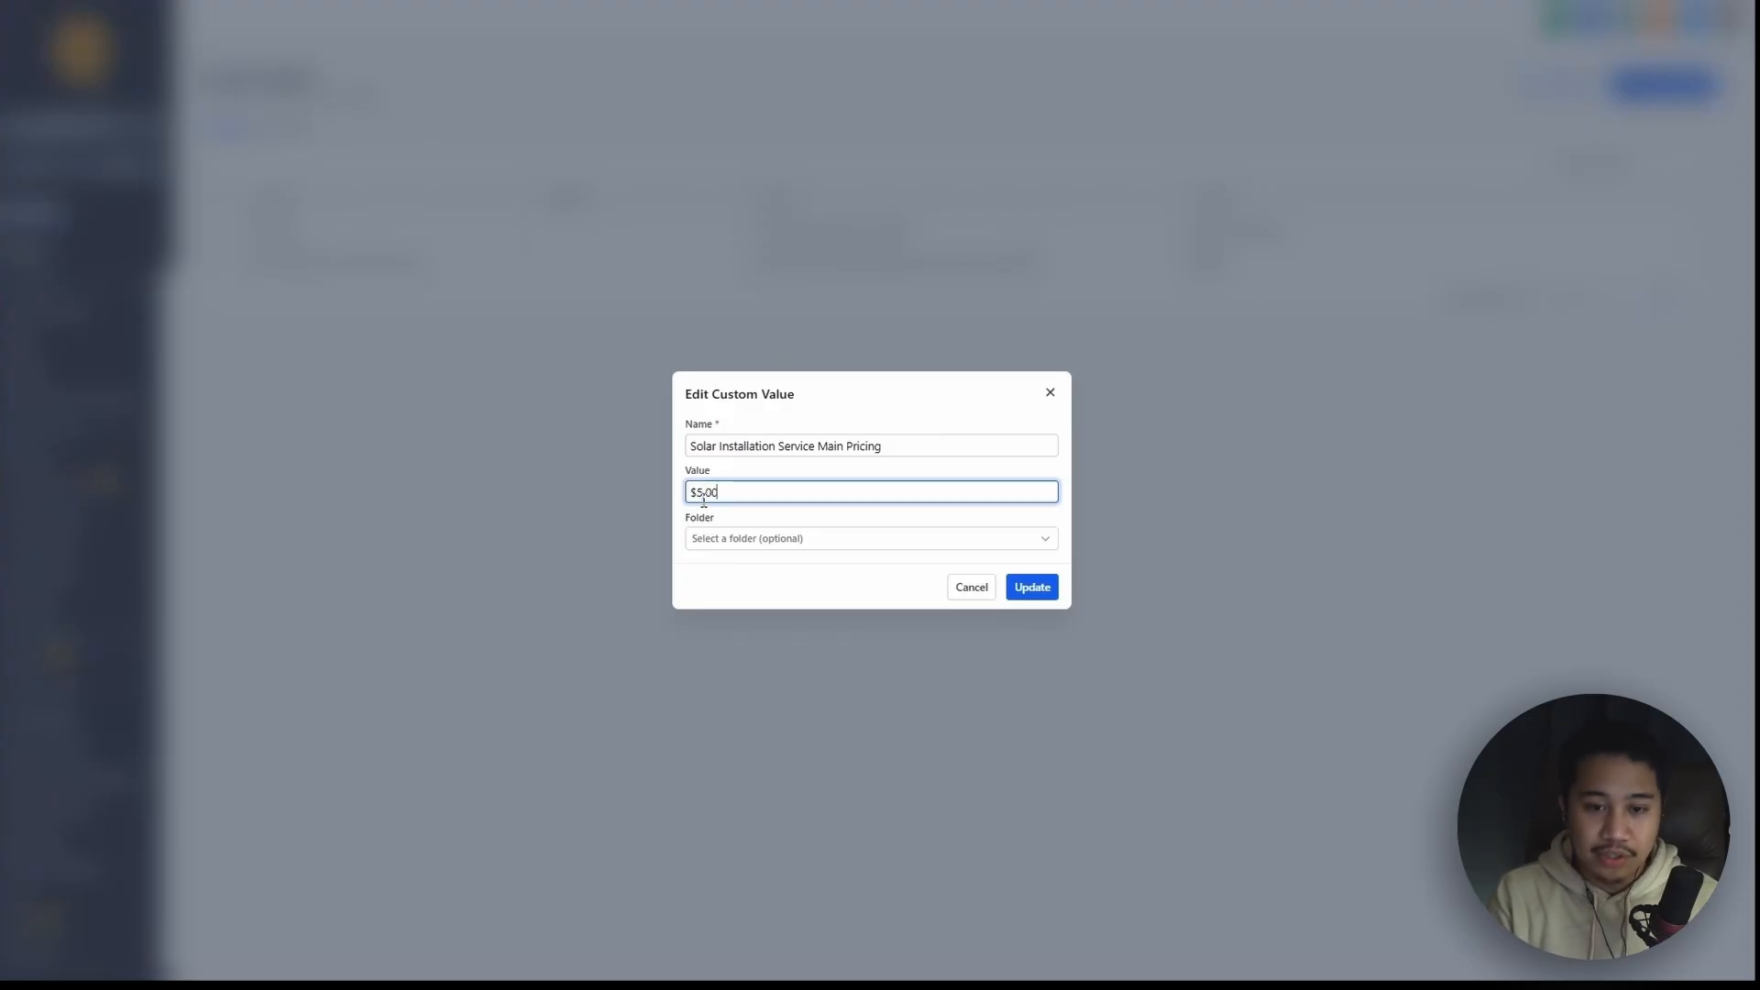
click(1026, 588)
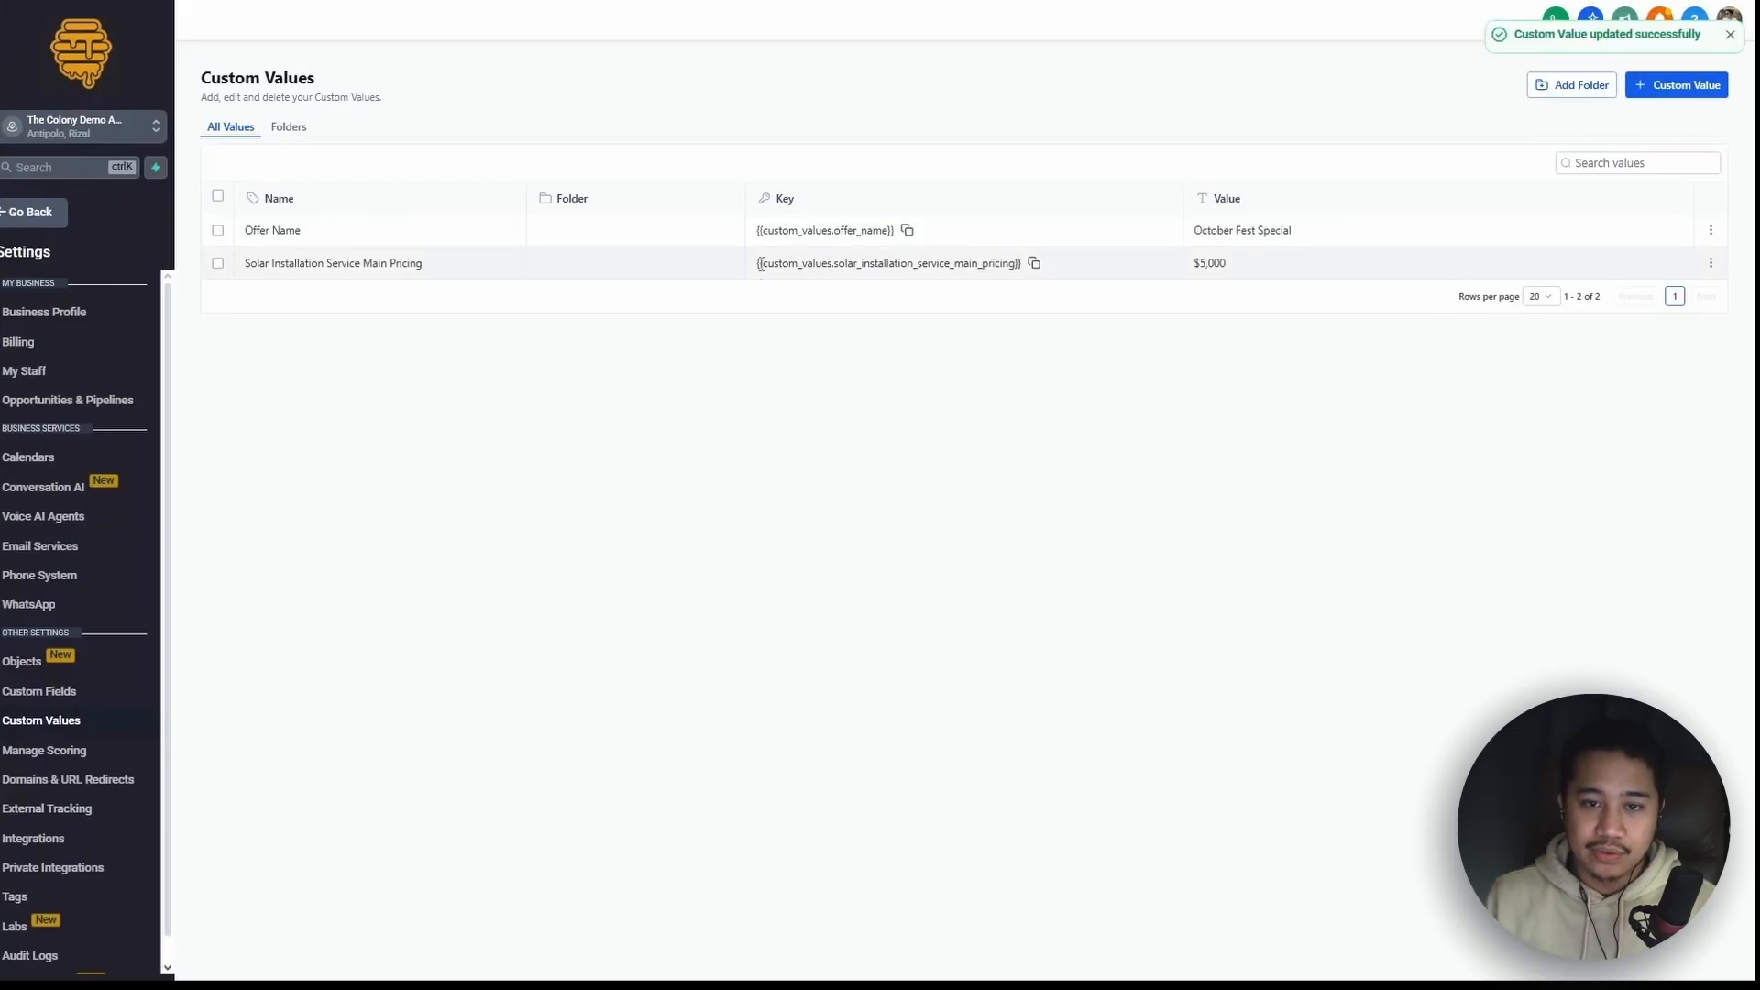
Review the key and updated value of the Solar Installation Service Main Pricing entry
drag(757, 263, 1021, 275)
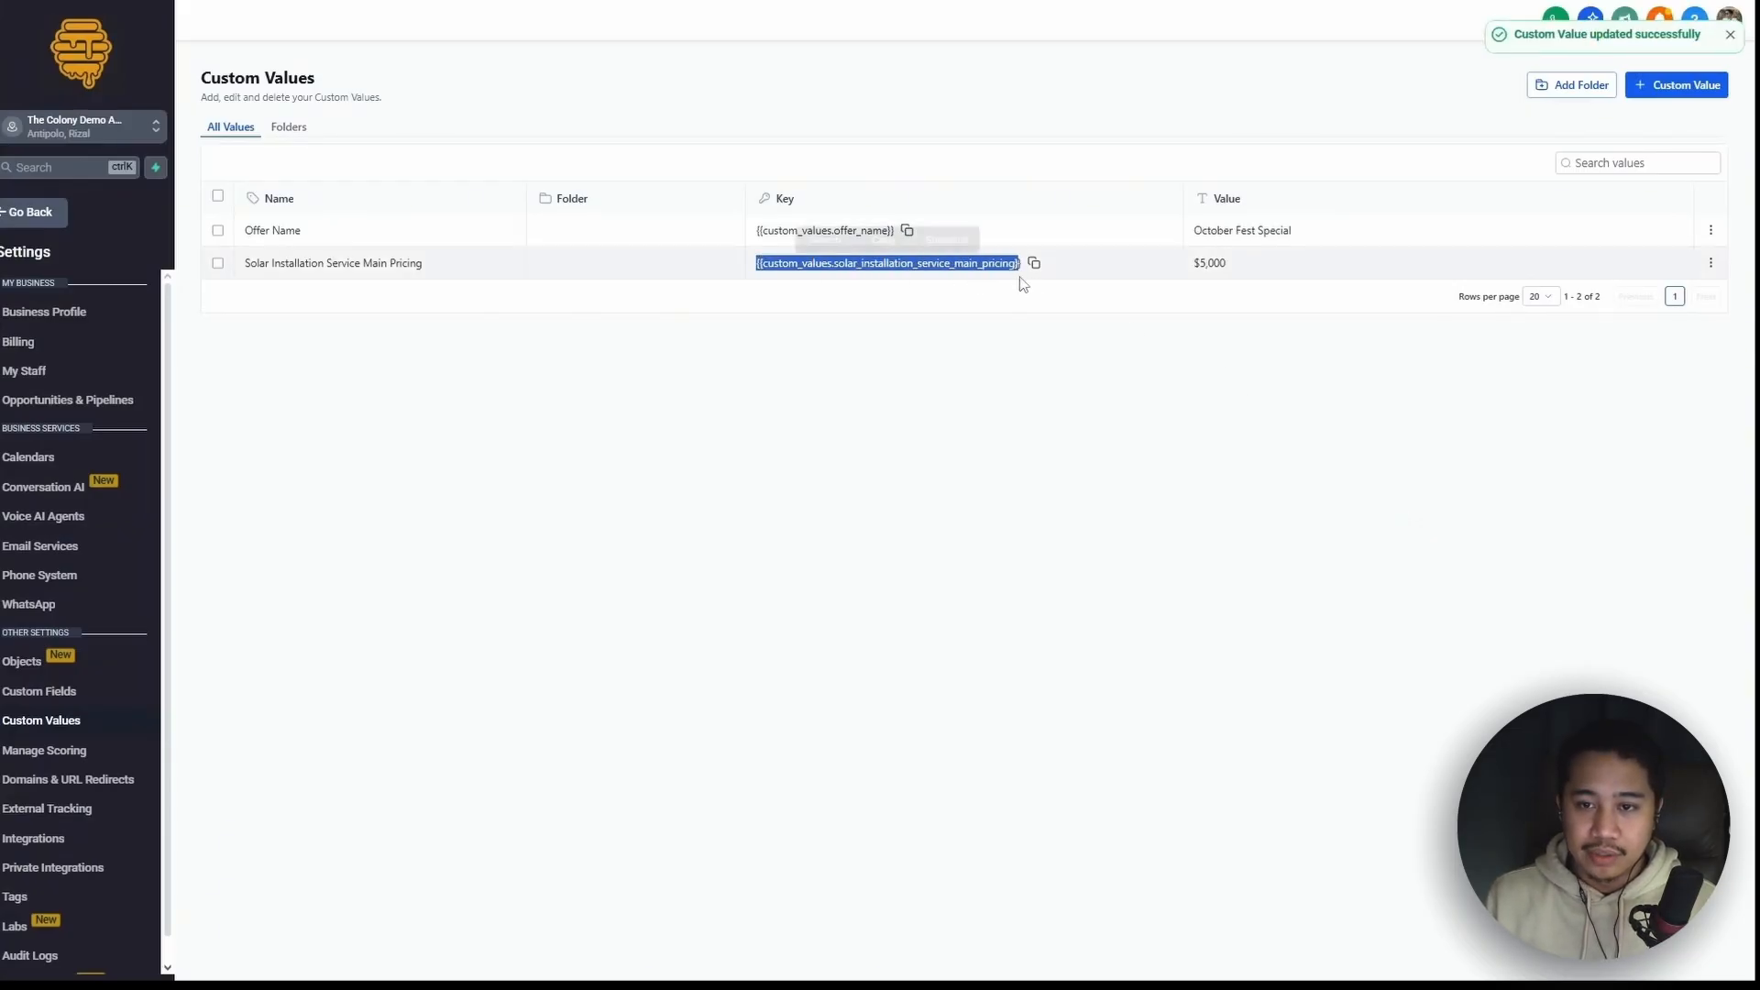
click(1093, 363)
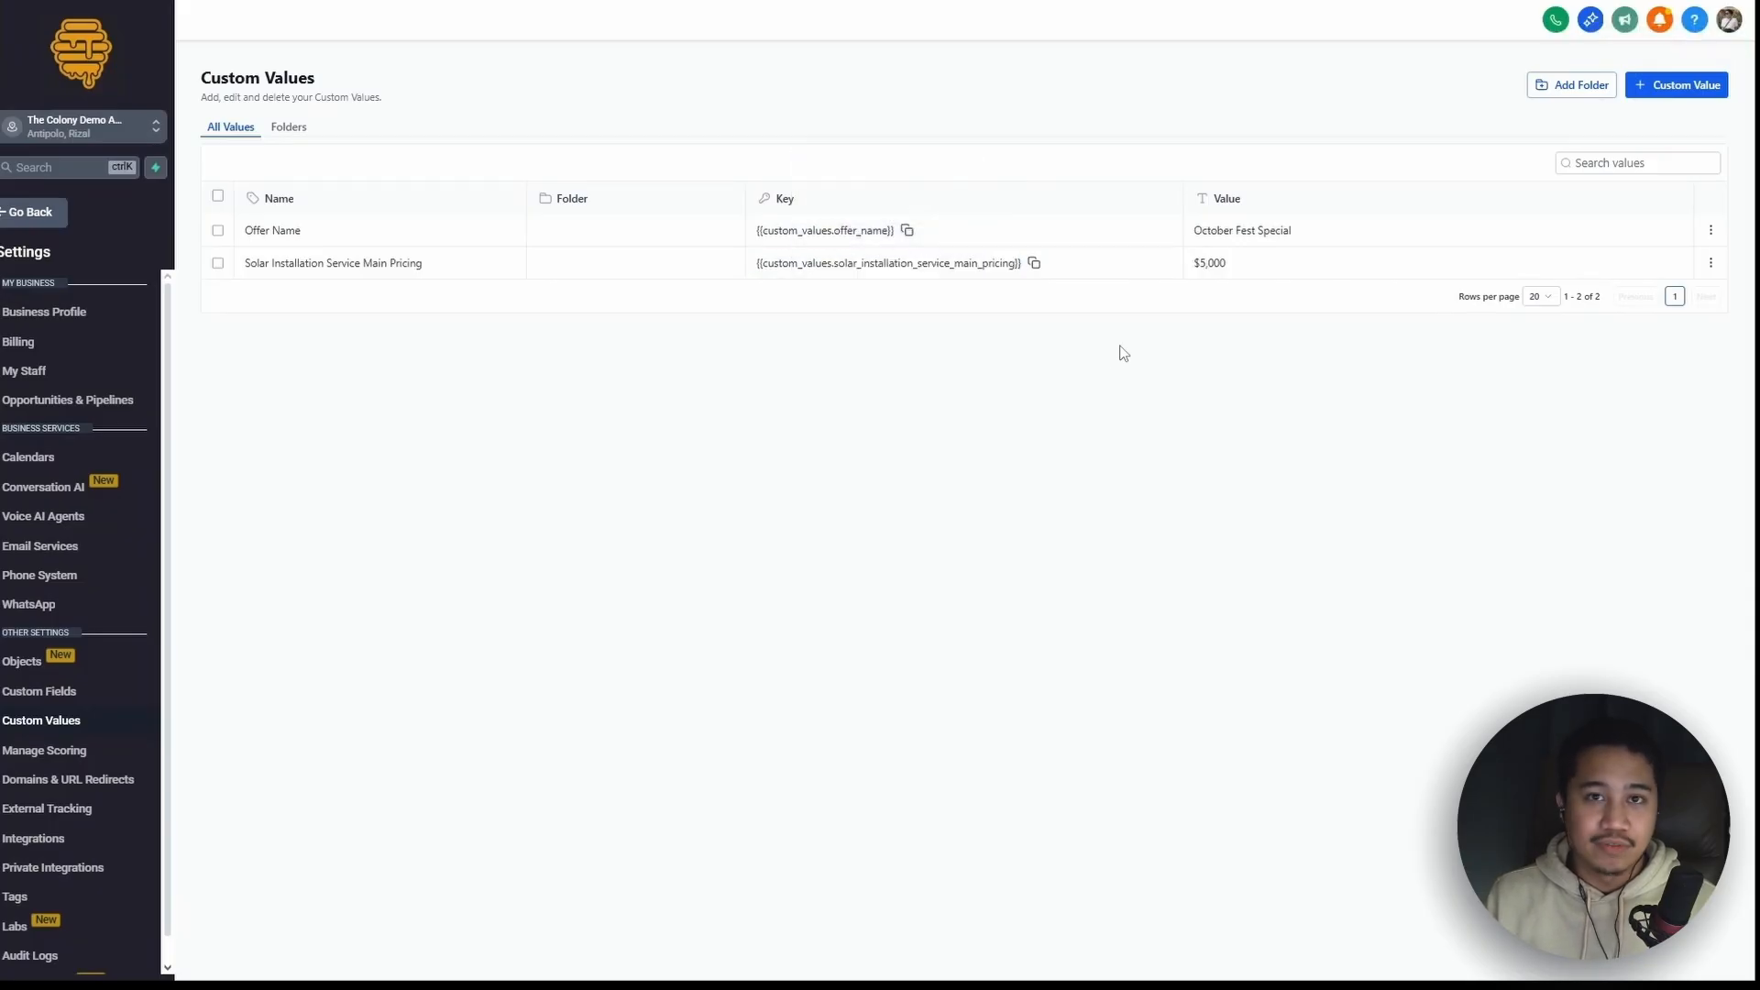
drag(1227, 264, 1191, 267)
click(1162, 368)
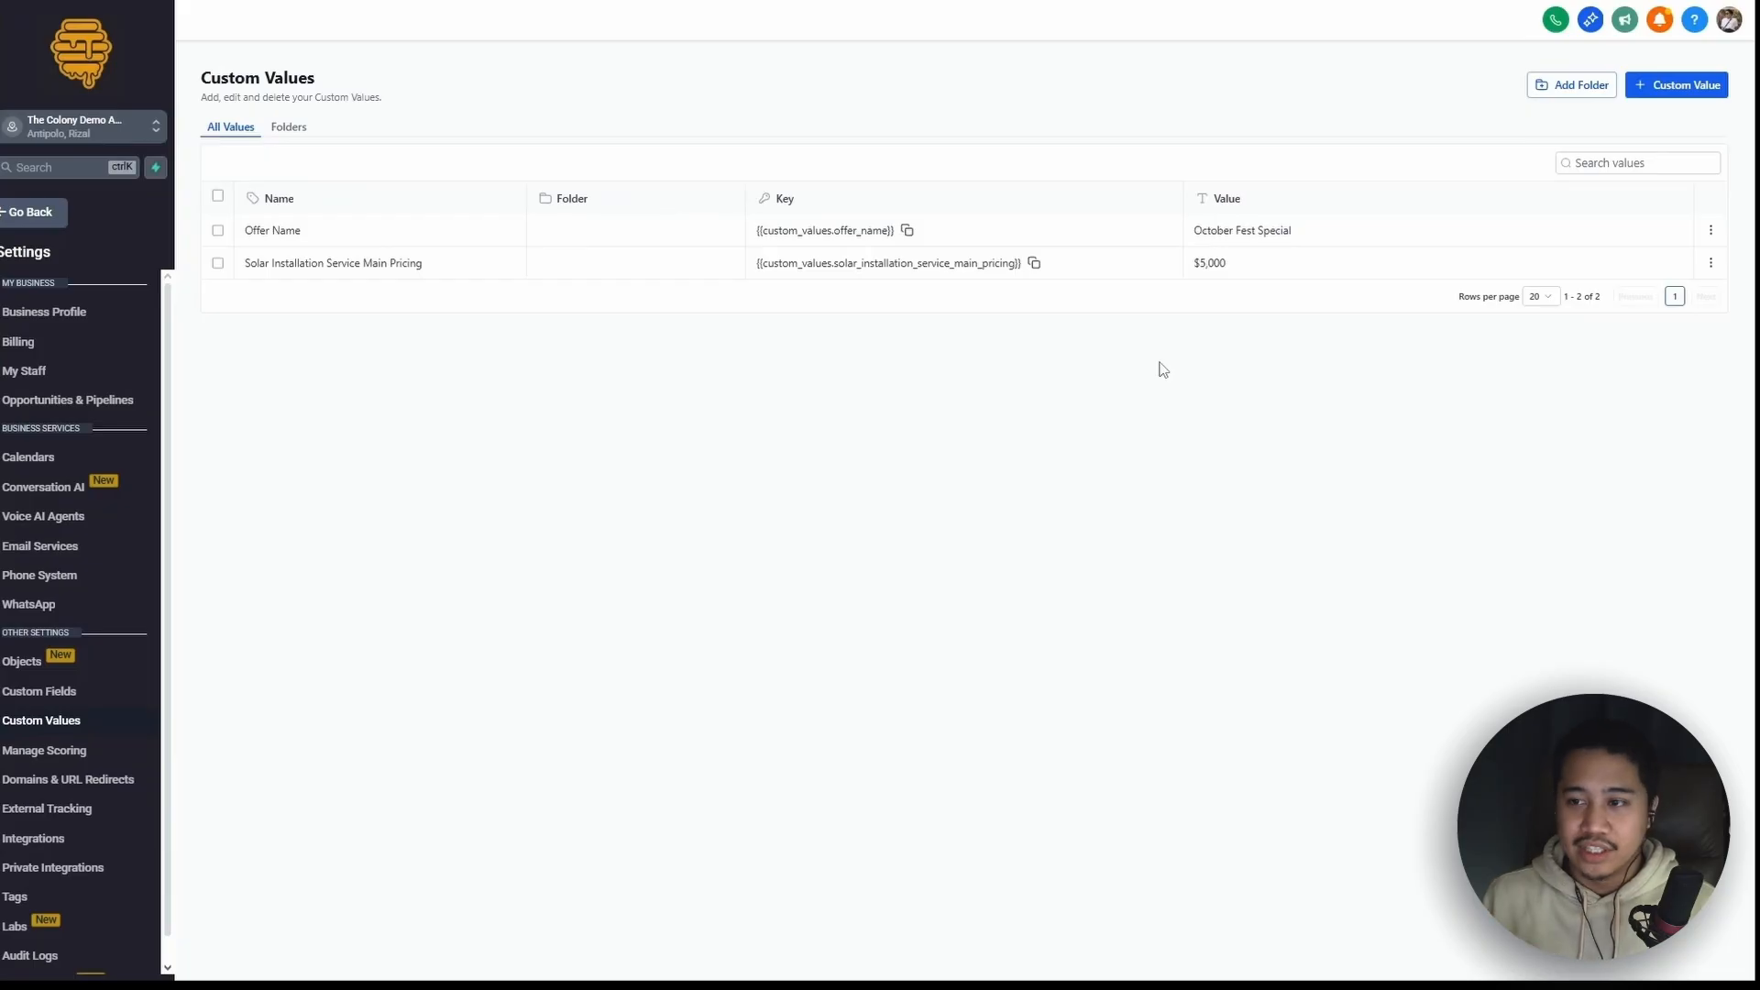
click(1710, 266)
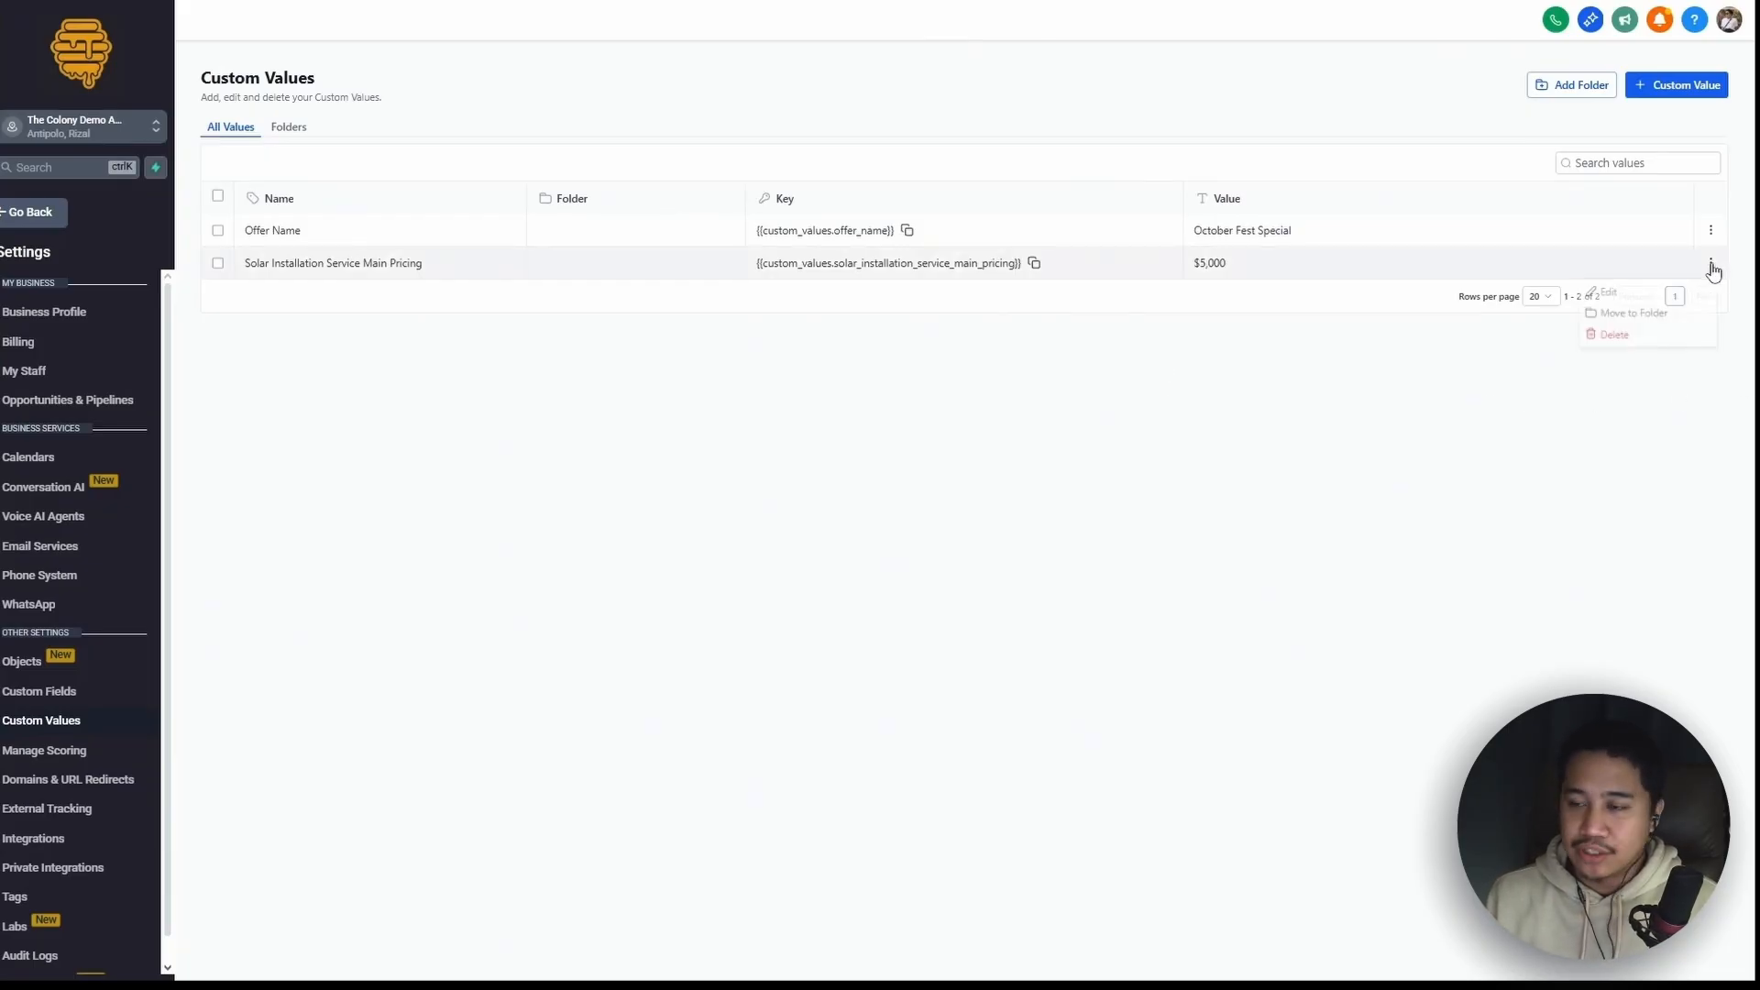
click(1605, 339)
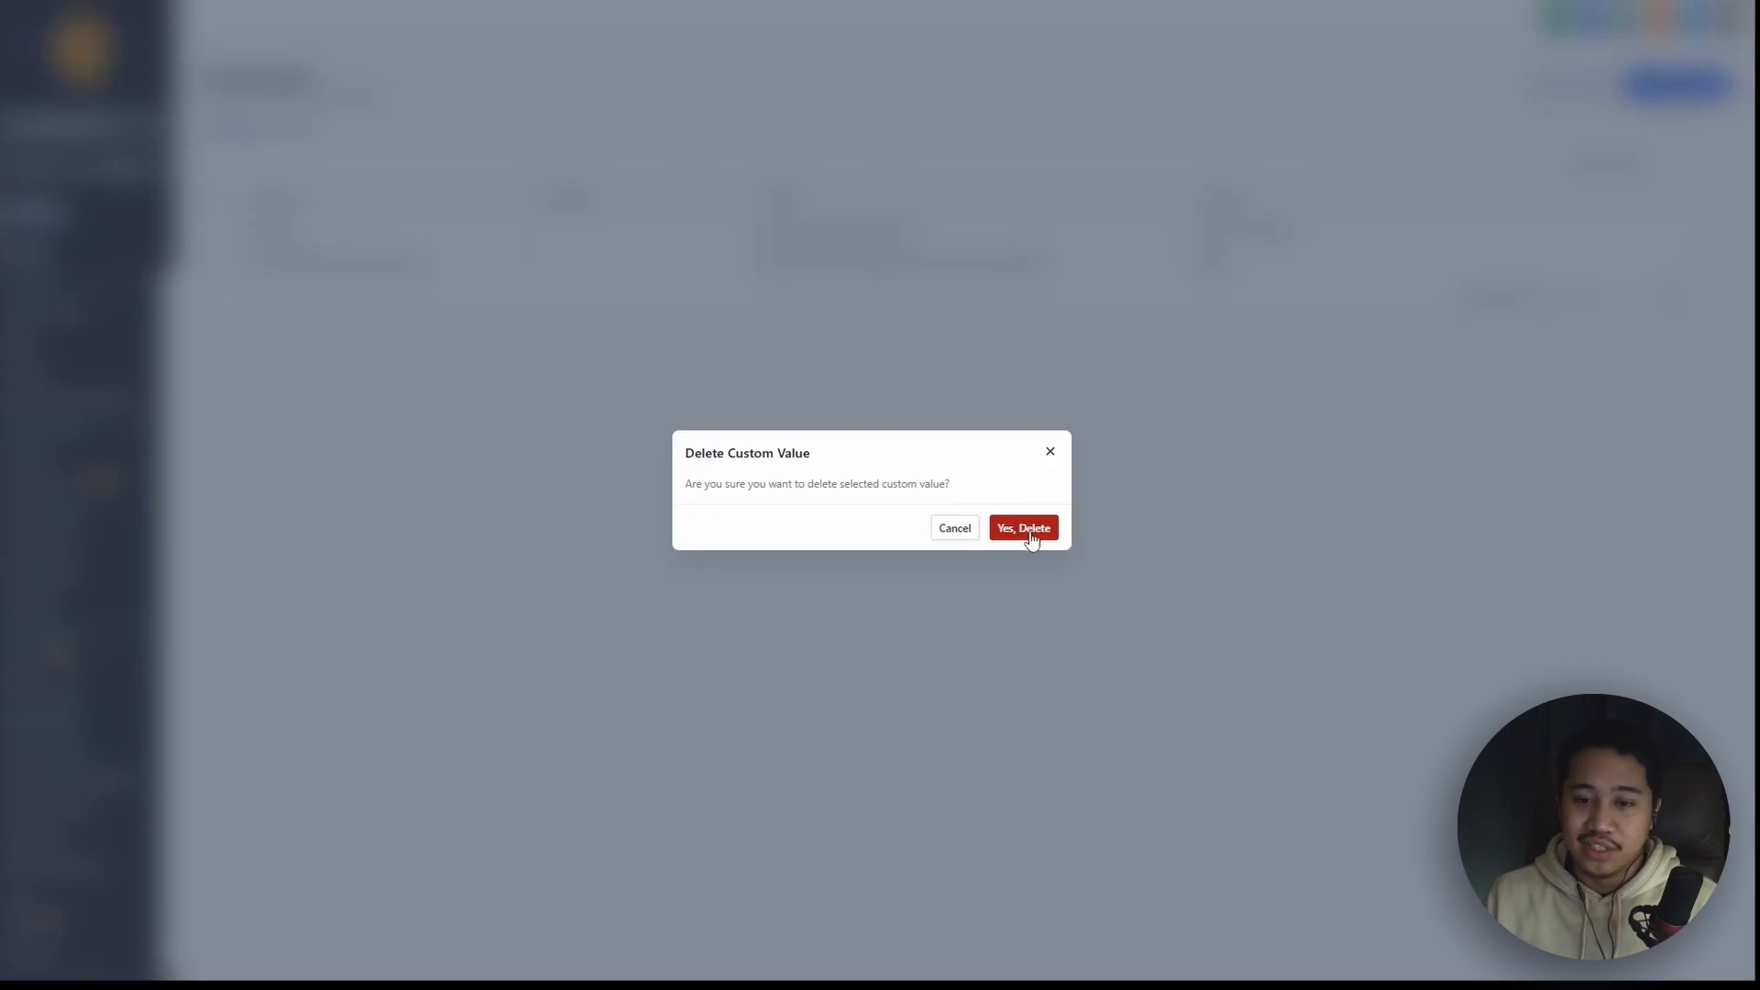
click(1051, 453)
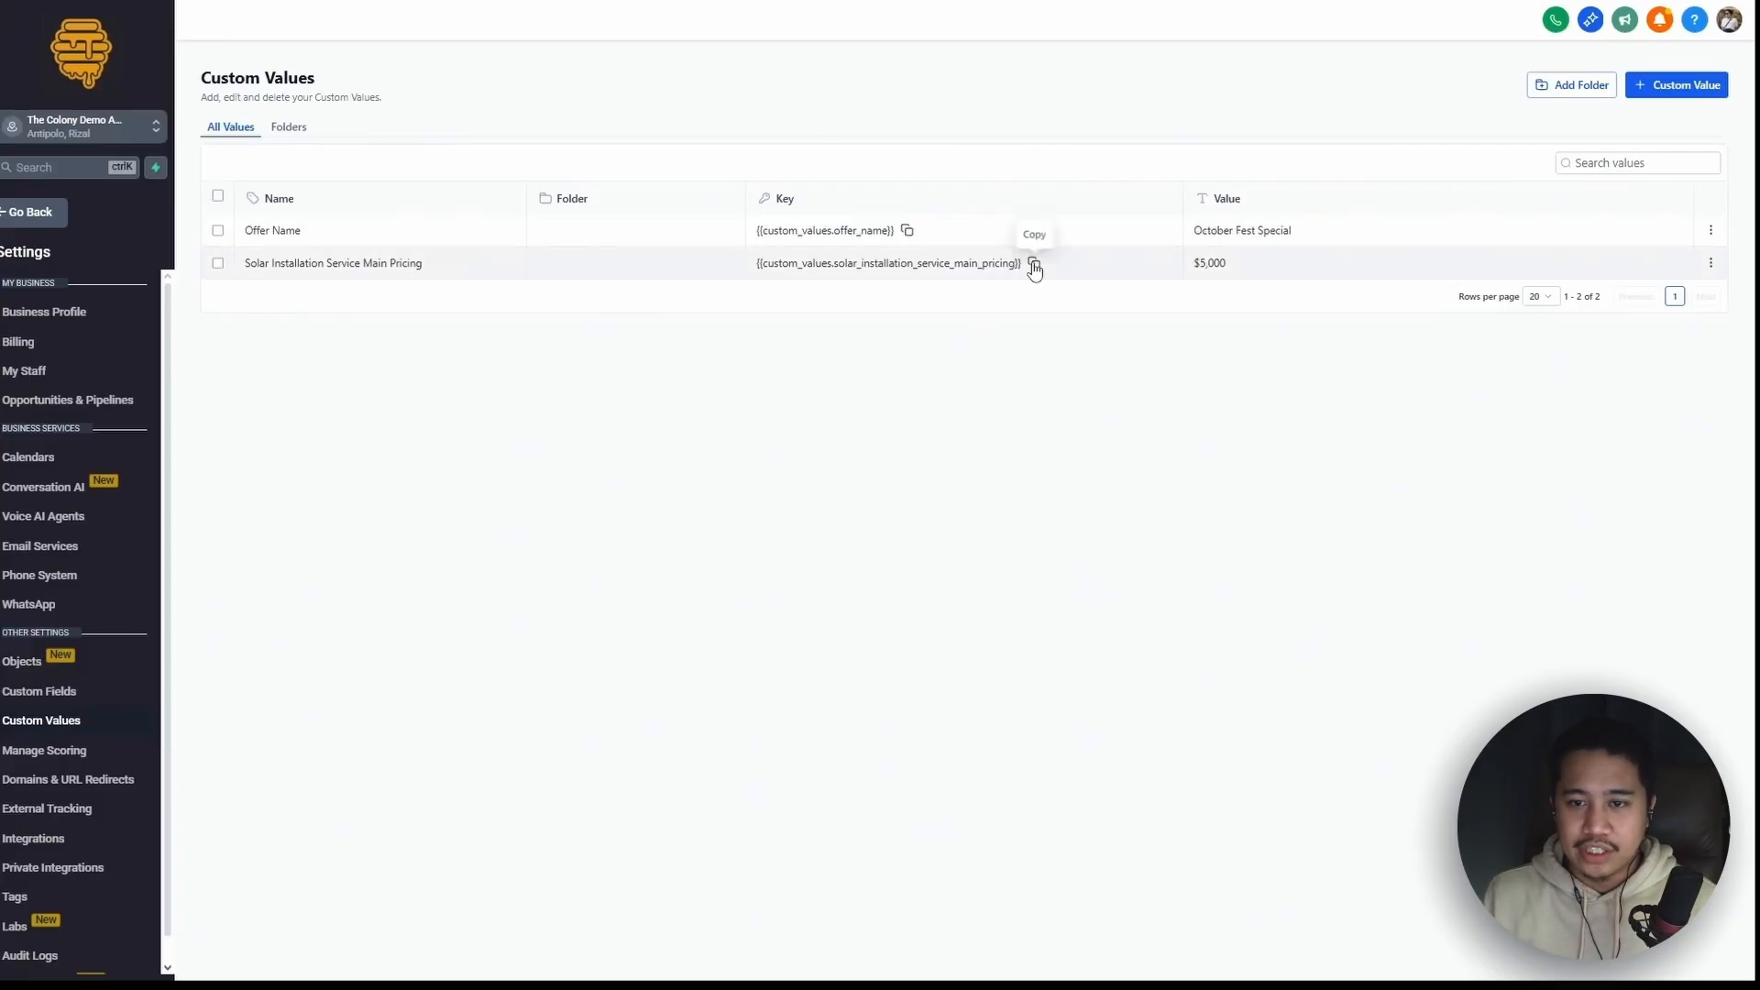
Copy the key of the Solar Installation Service Main Pricing custom value
drag(757, 271, 1025, 266)
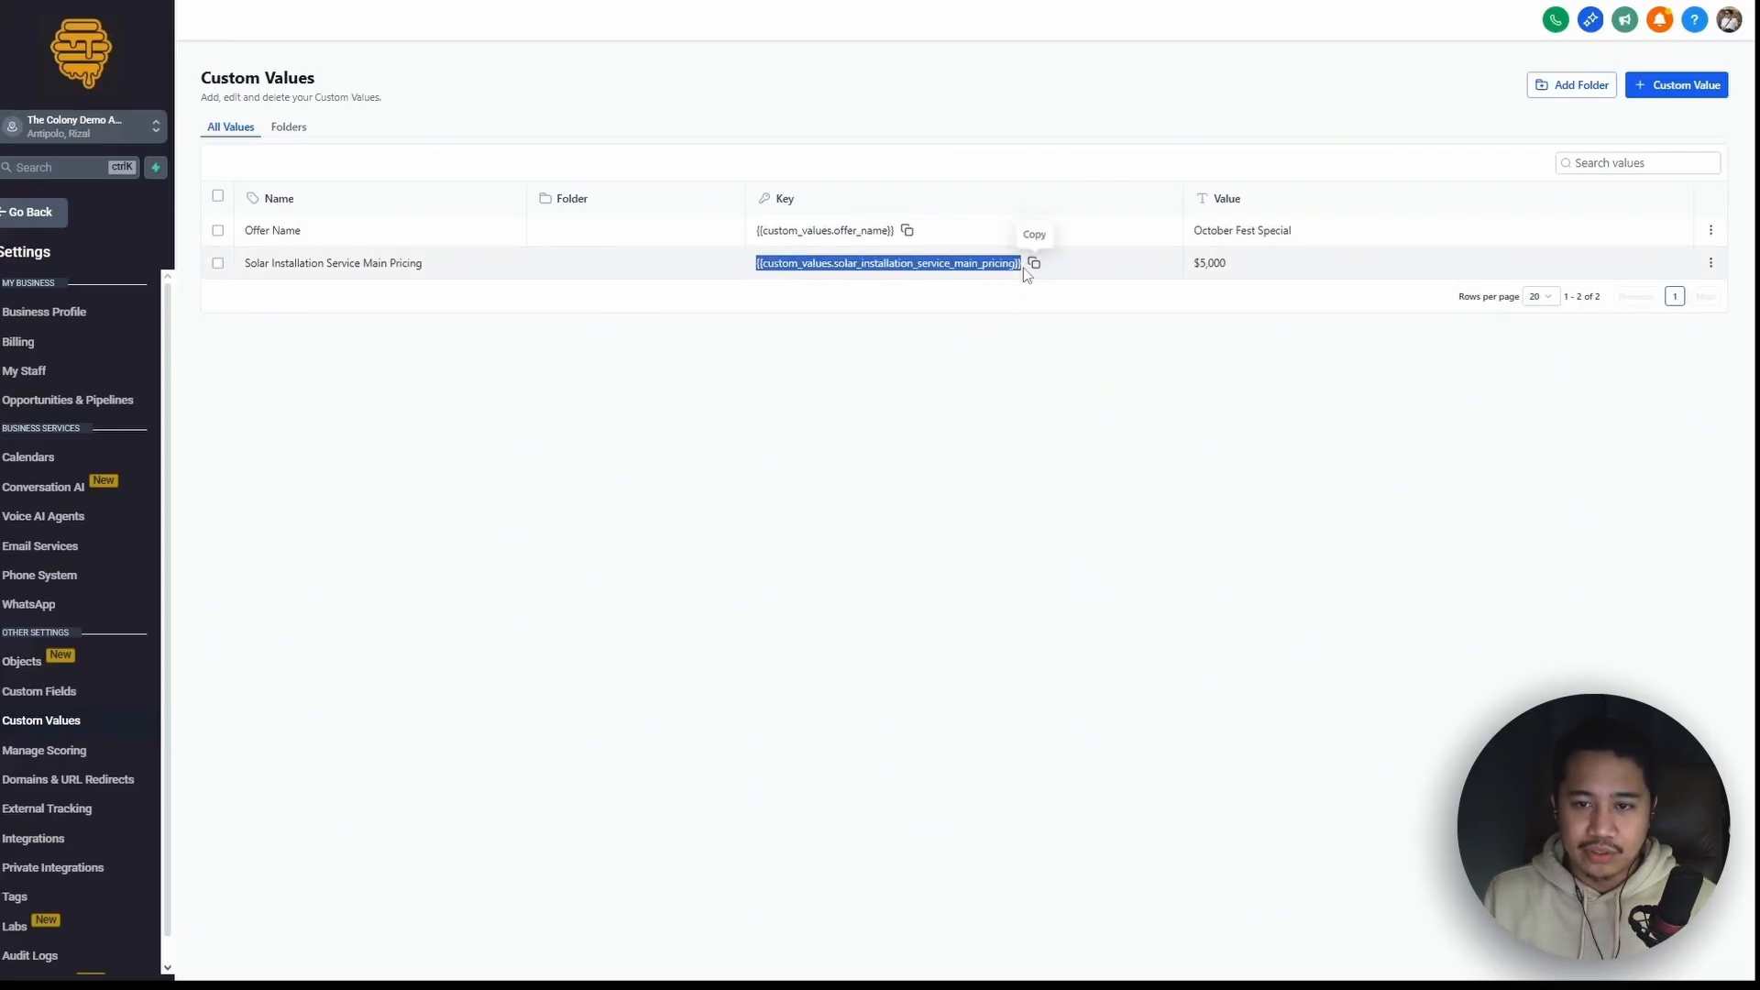
click(1033, 264)
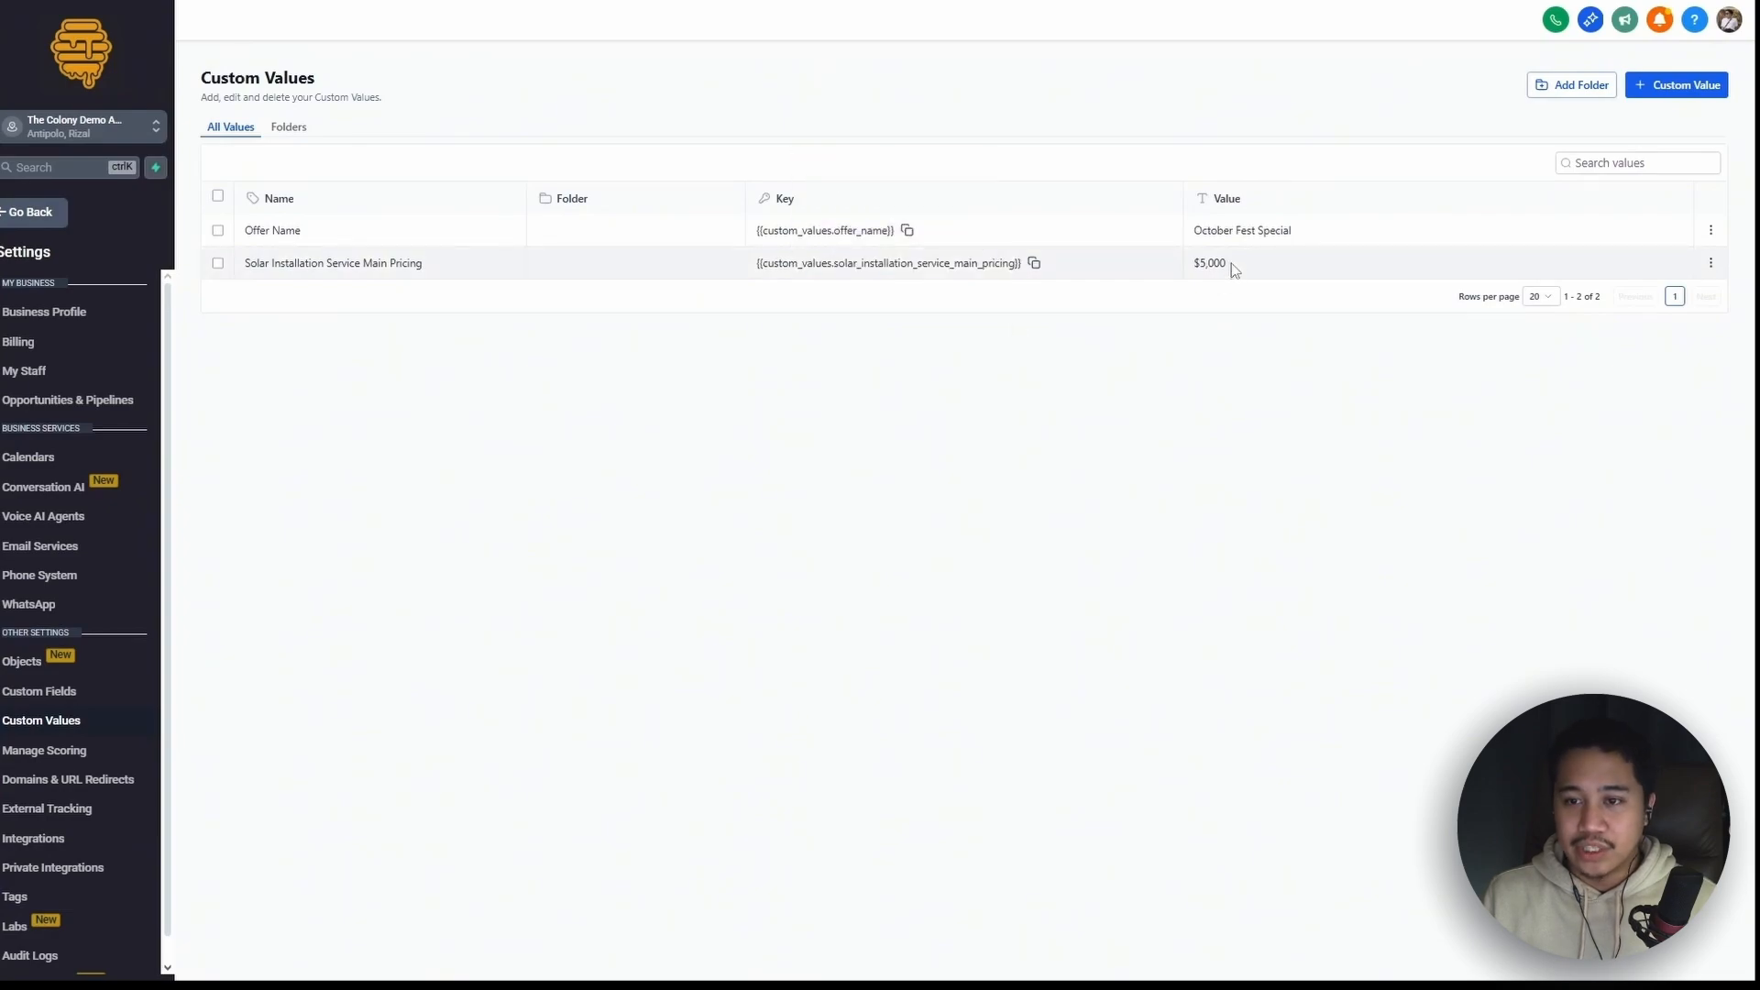
drag(1229, 267, 1191, 267)
click(1009, 362)
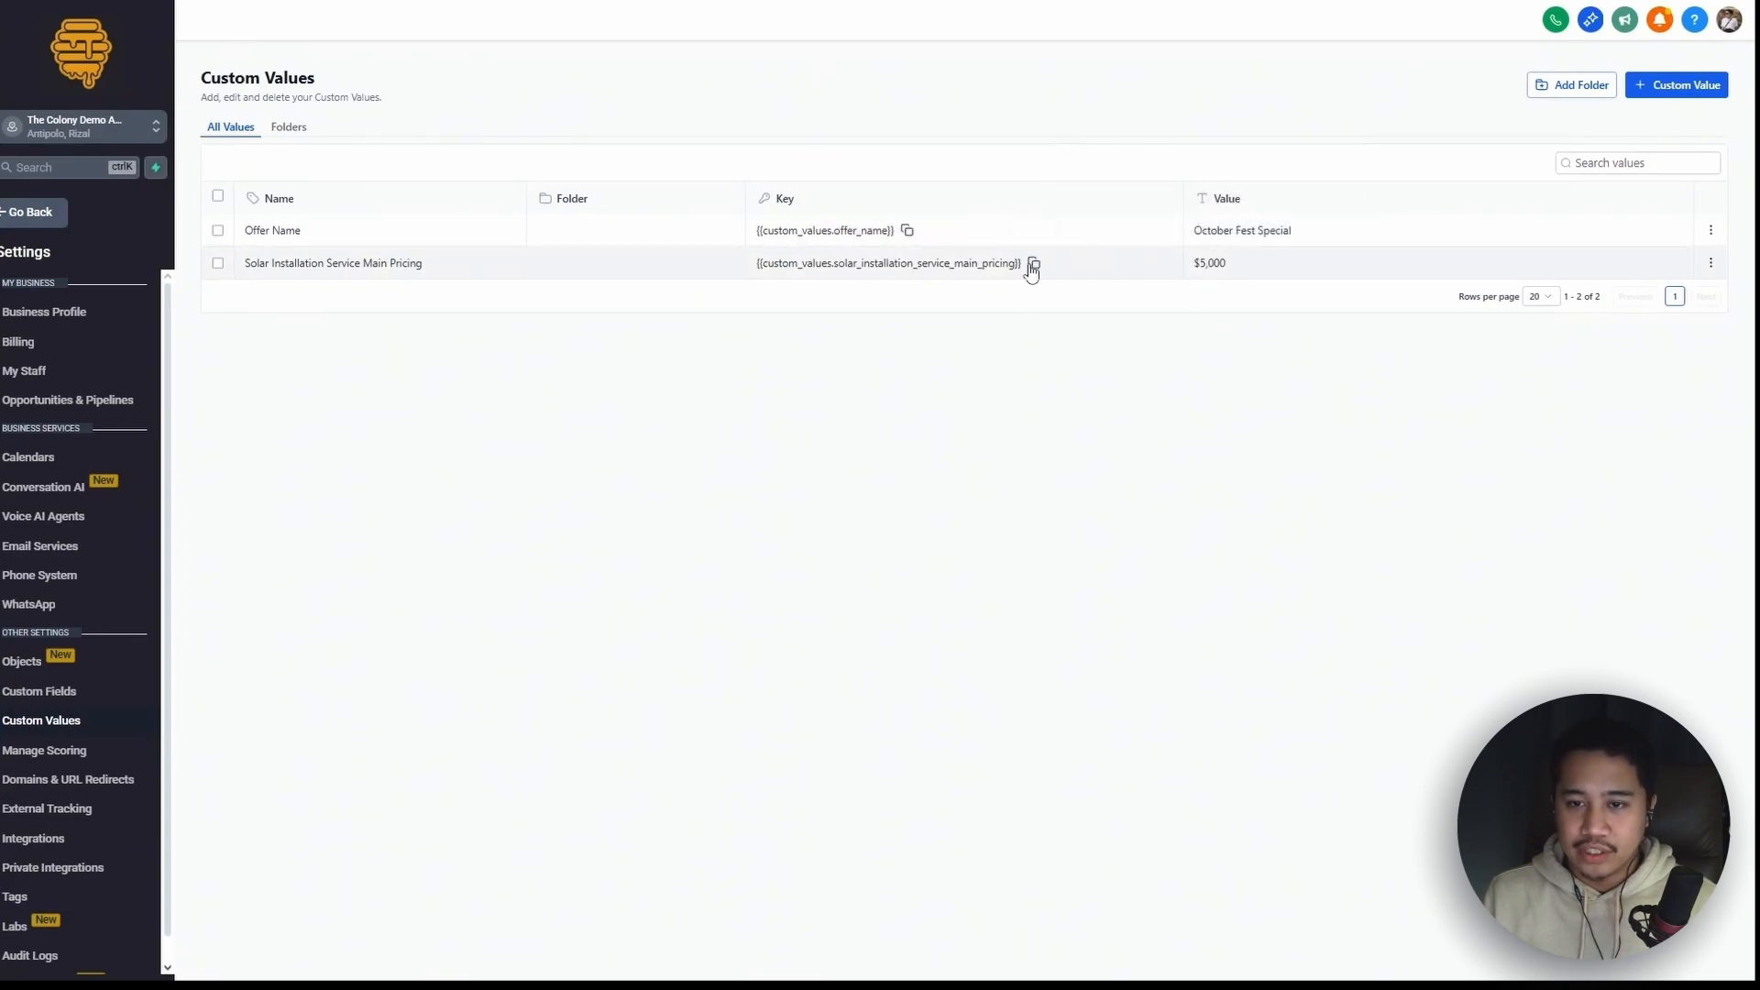
click(1033, 263)
click(1033, 265)
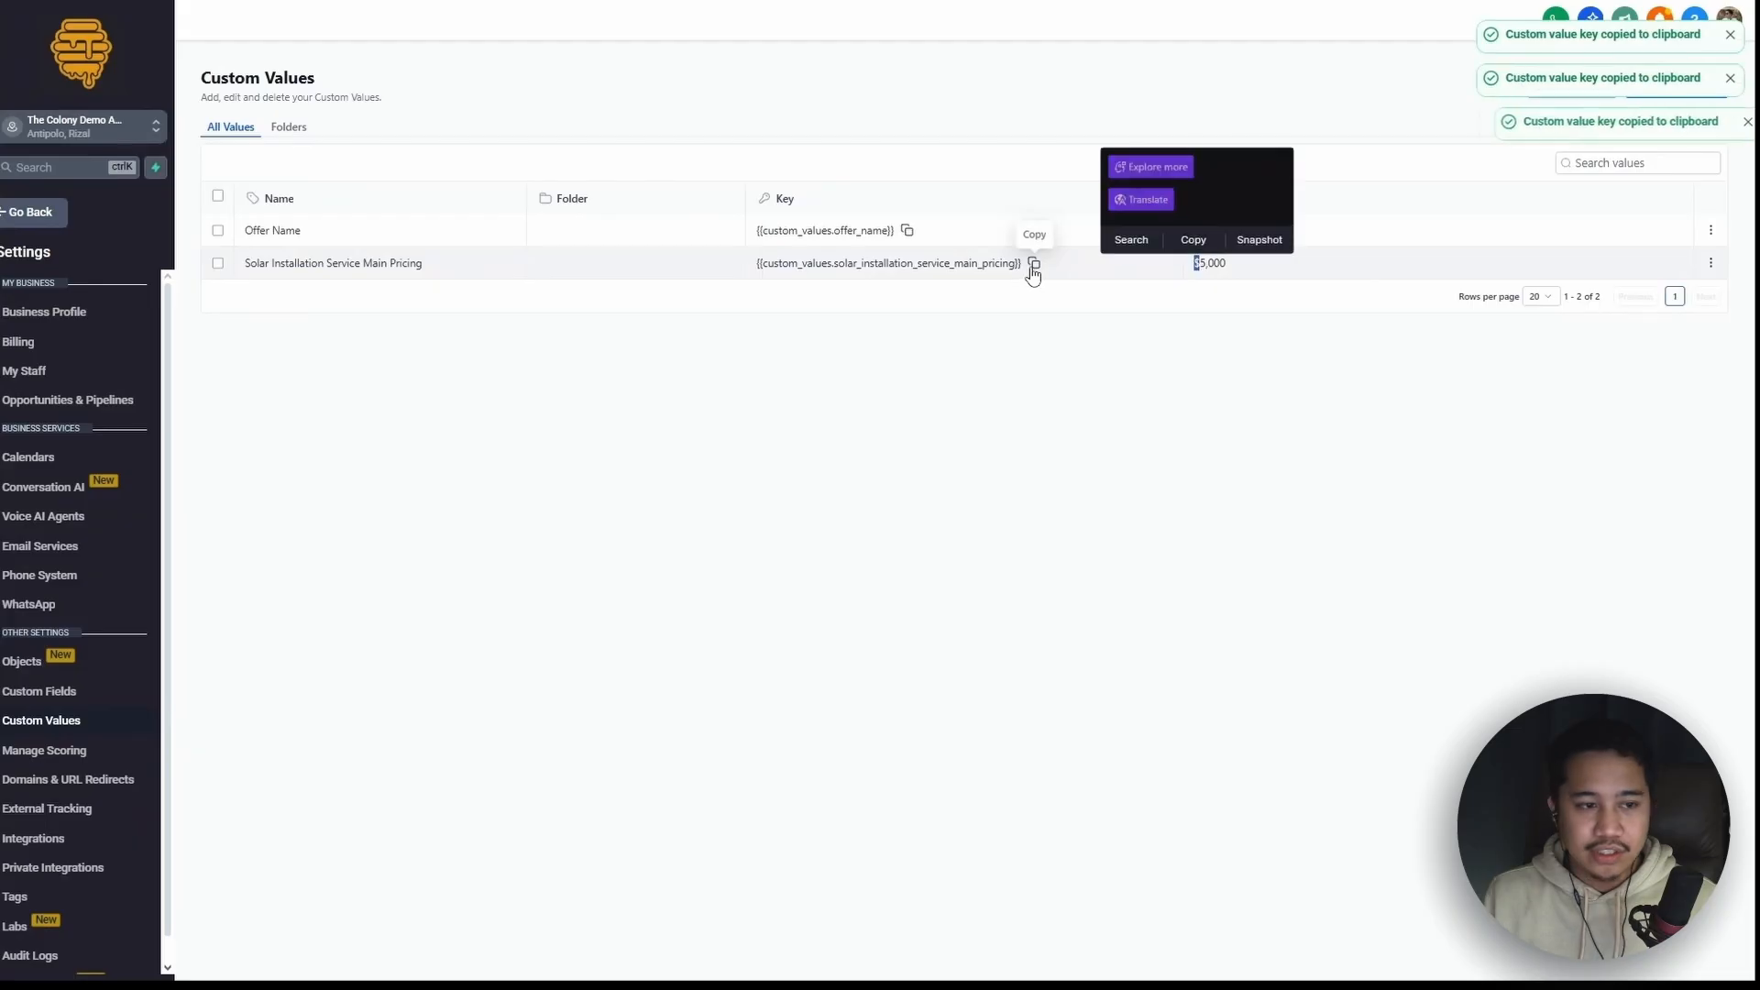
click(1033, 265)
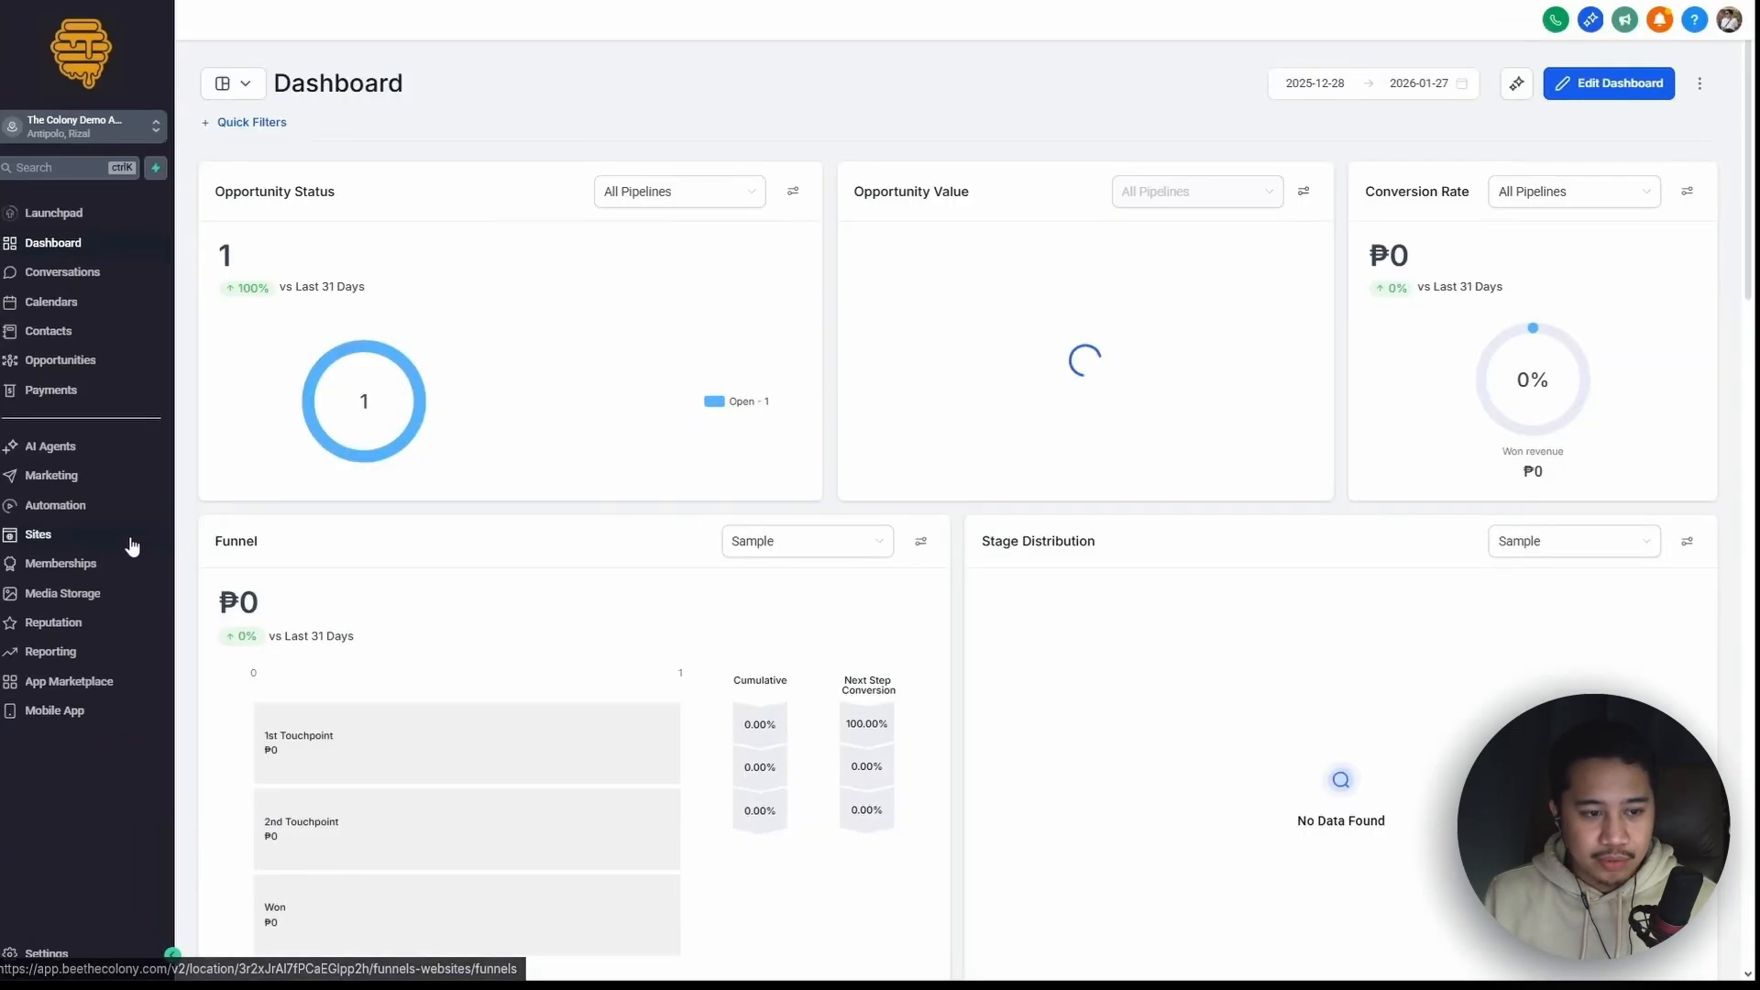
Open the Landing Page step of the Smart Finance funnel for editing
click(129, 545)
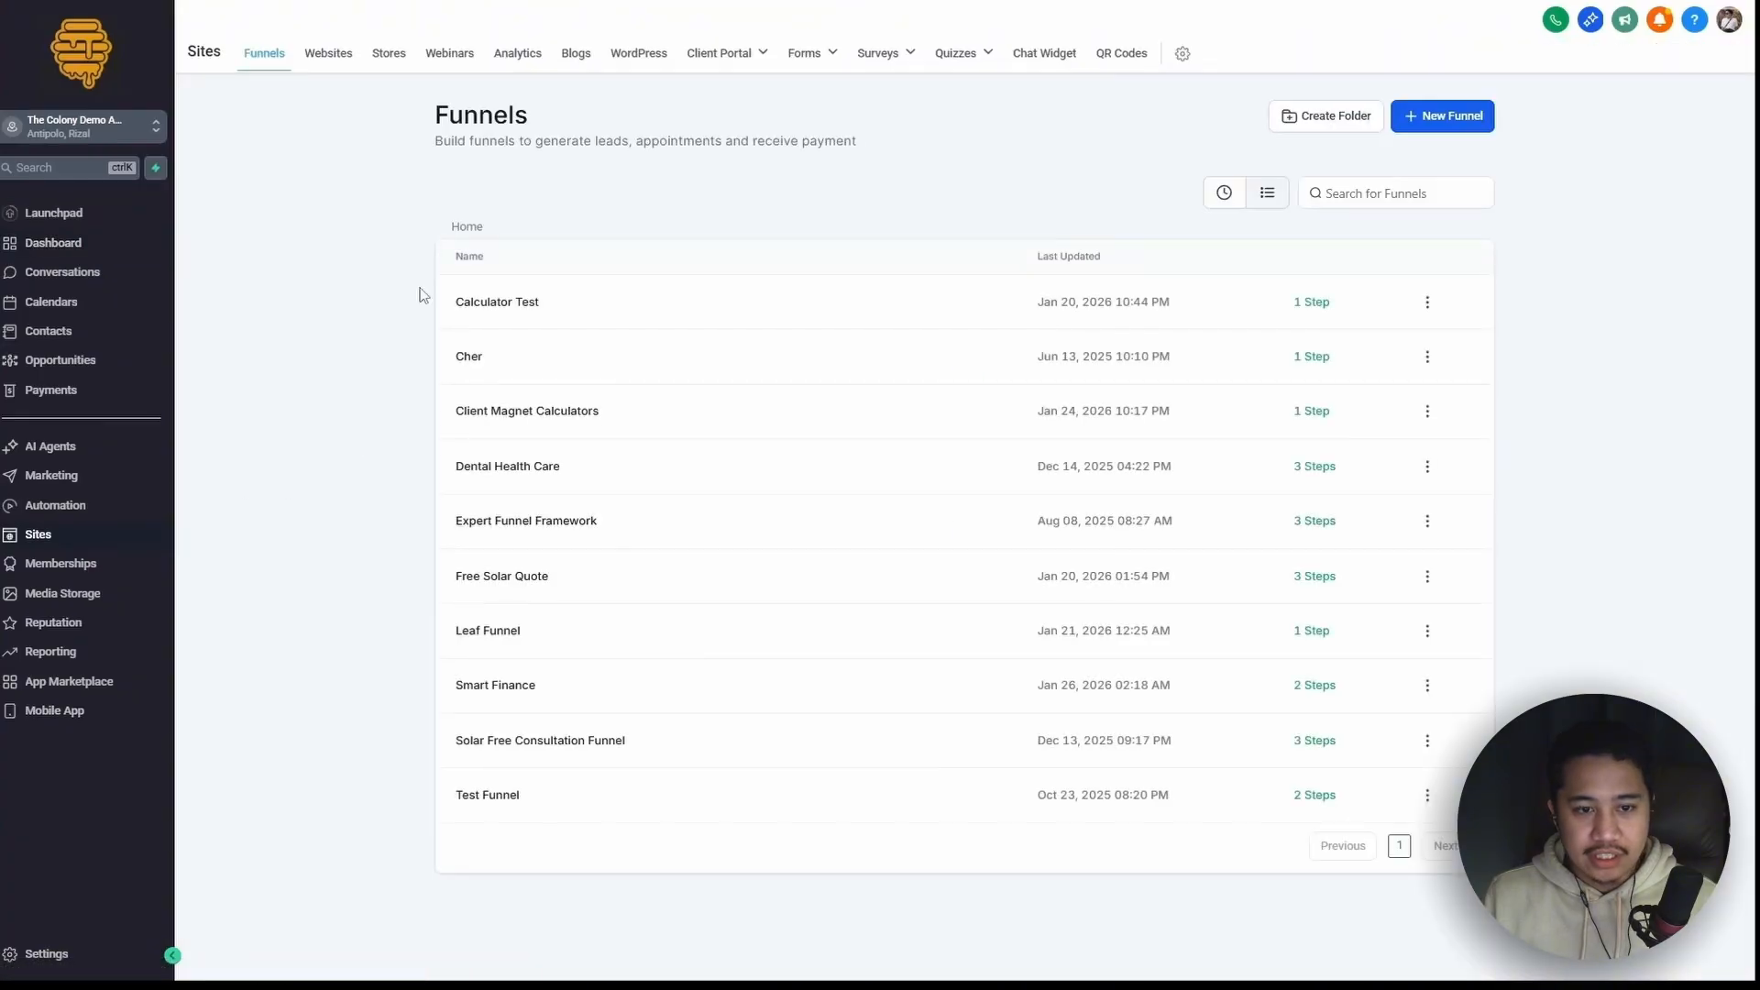
click(498, 687)
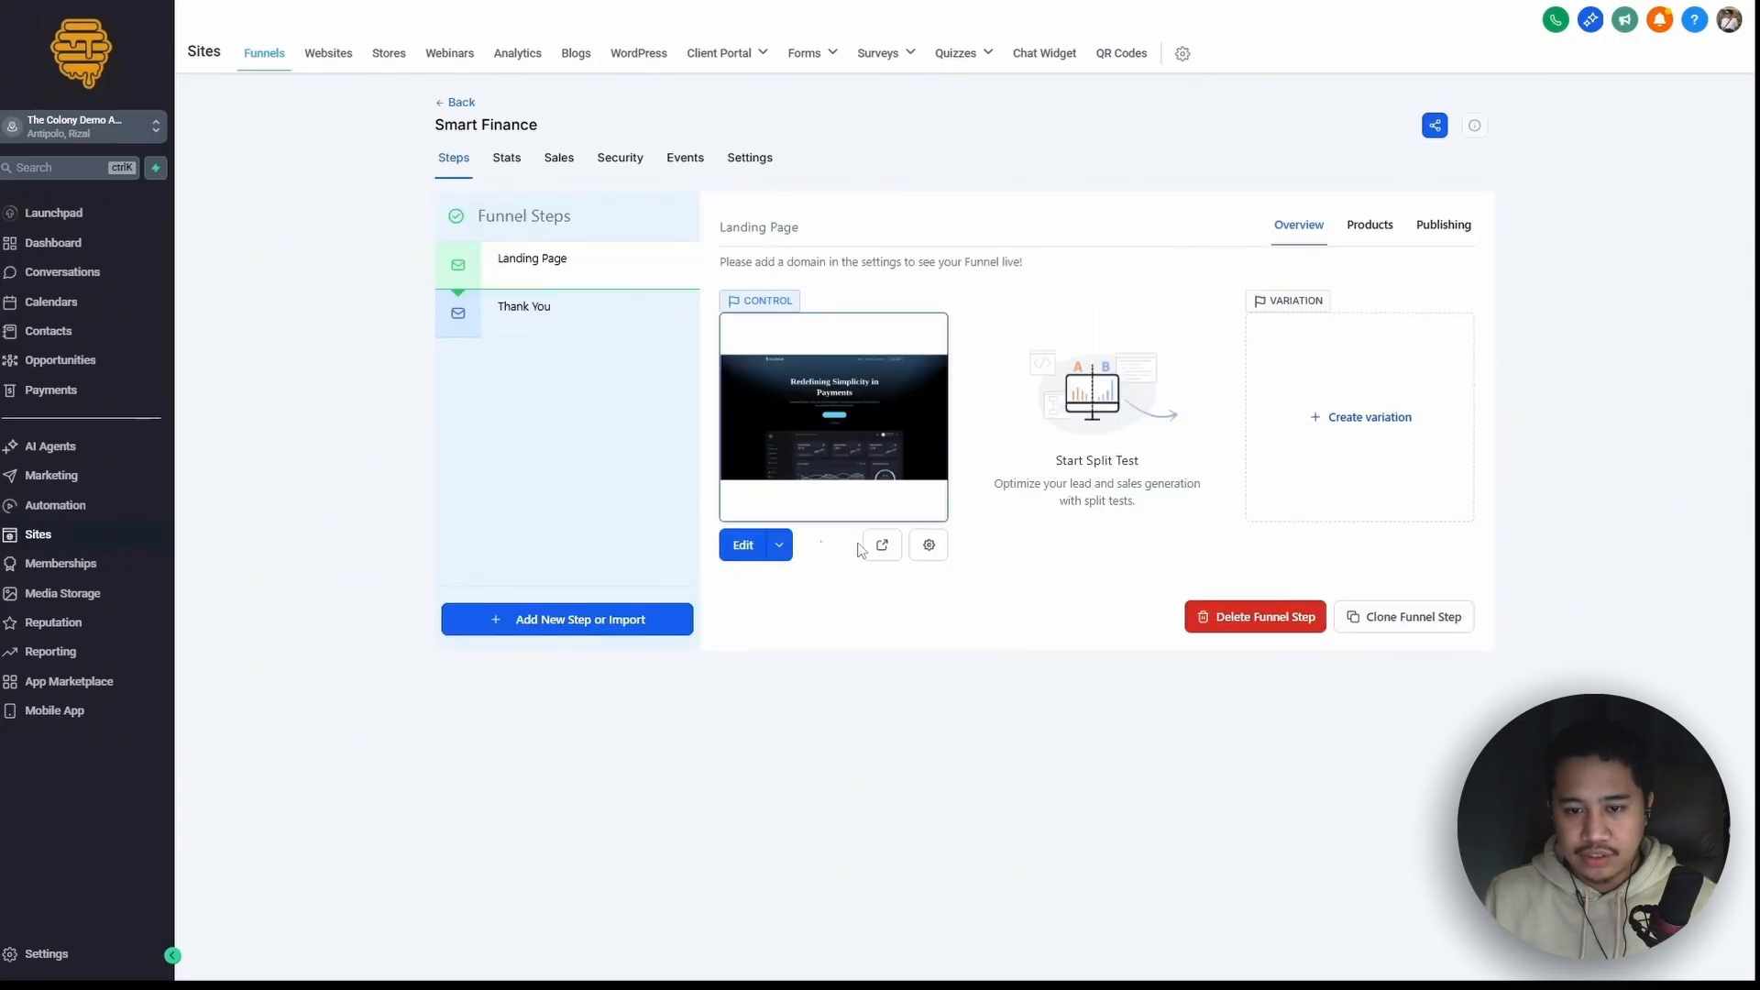
click(740, 547)
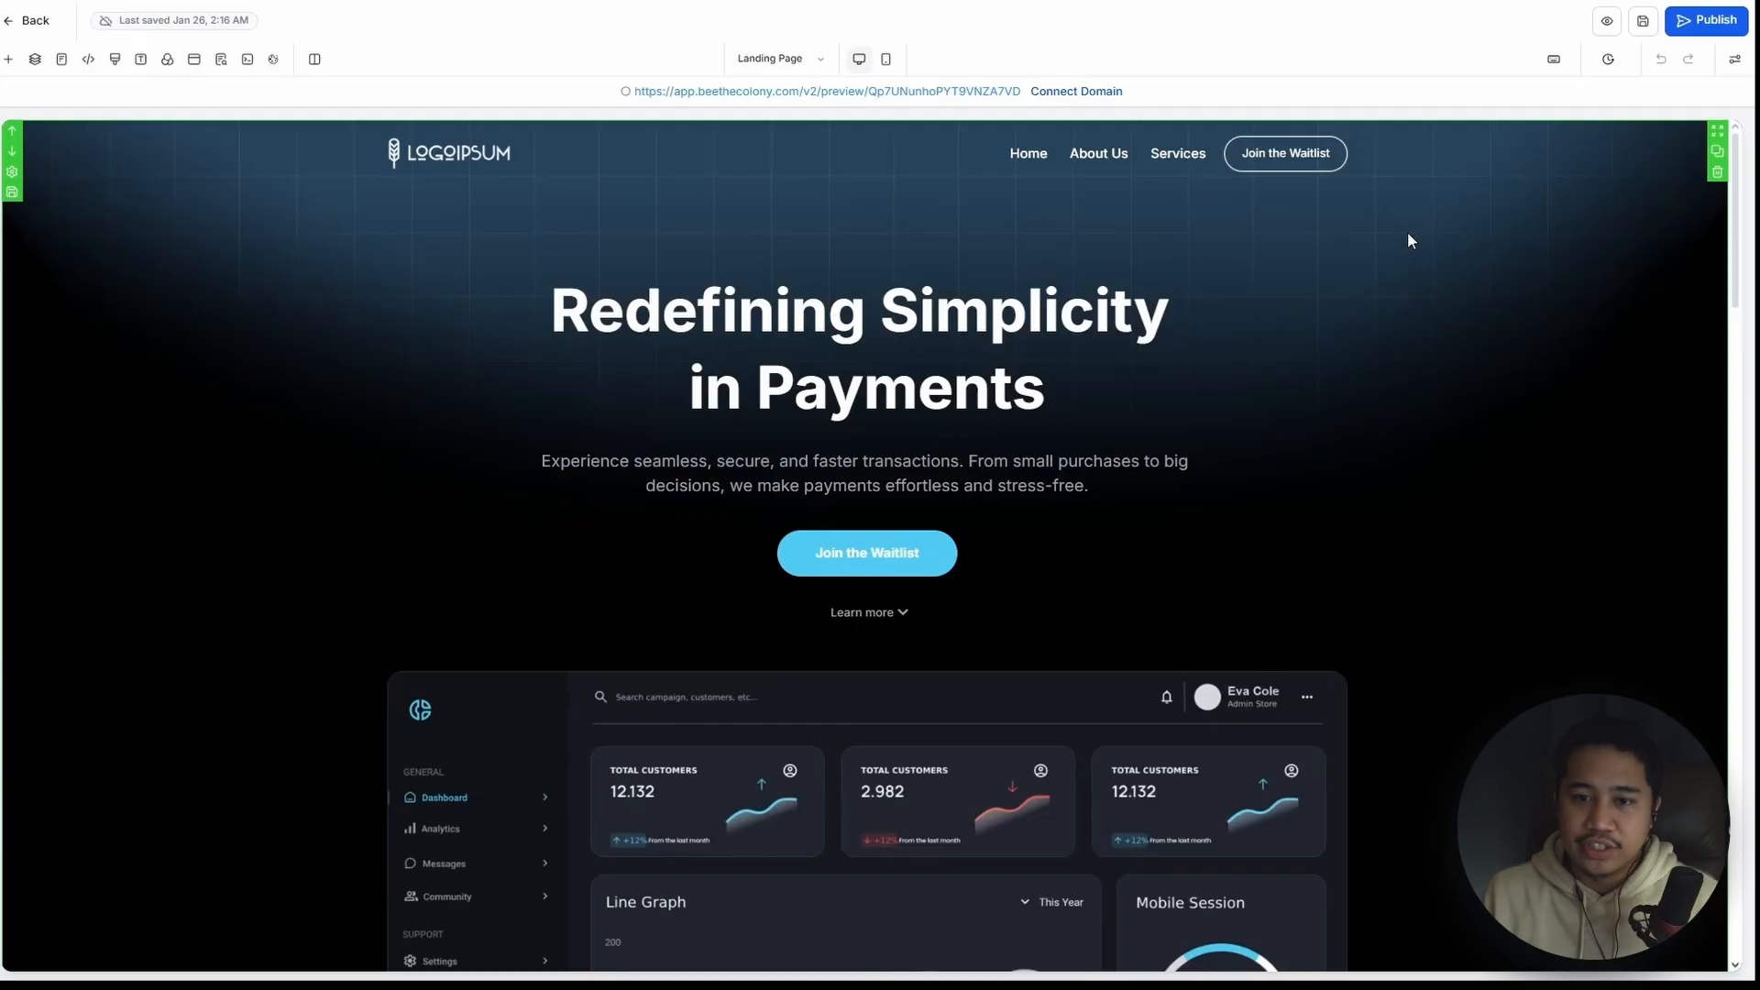
Insert the contact's First Name placeholder at the end of the "Redefining Simplicity in Payments" headline
click(1085, 398)
click(982, 390)
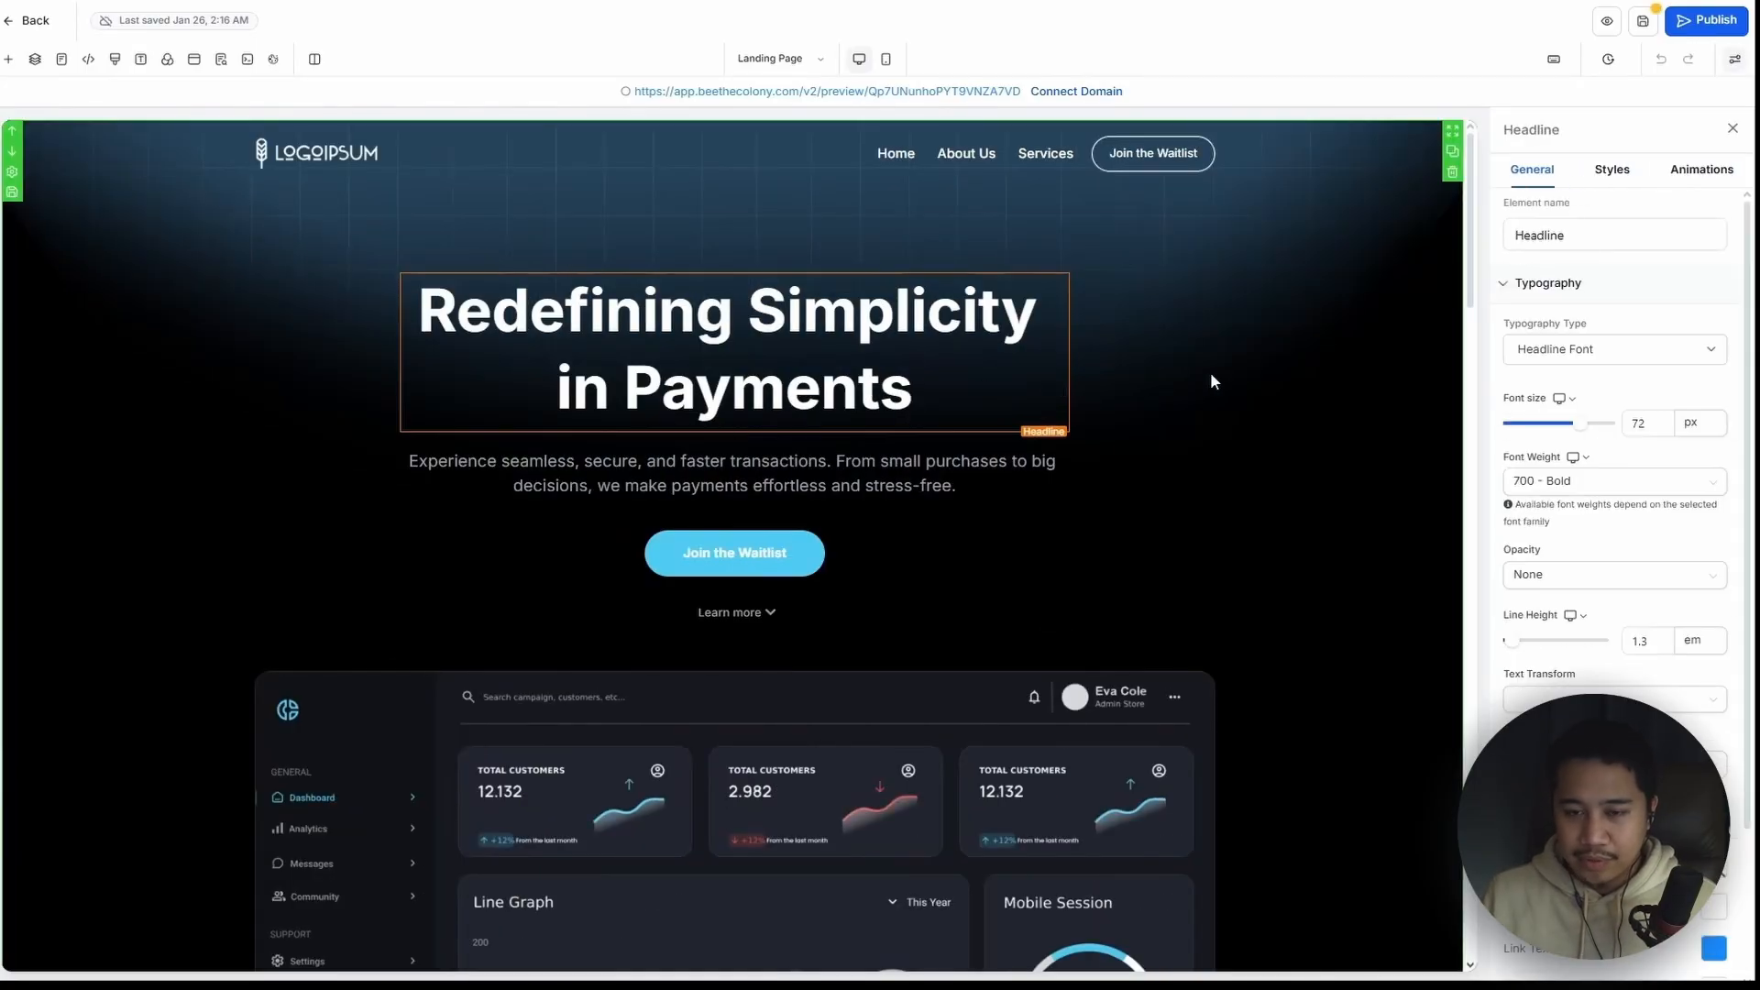
click(1210, 372)
click(1725, 132)
click(1078, 392)
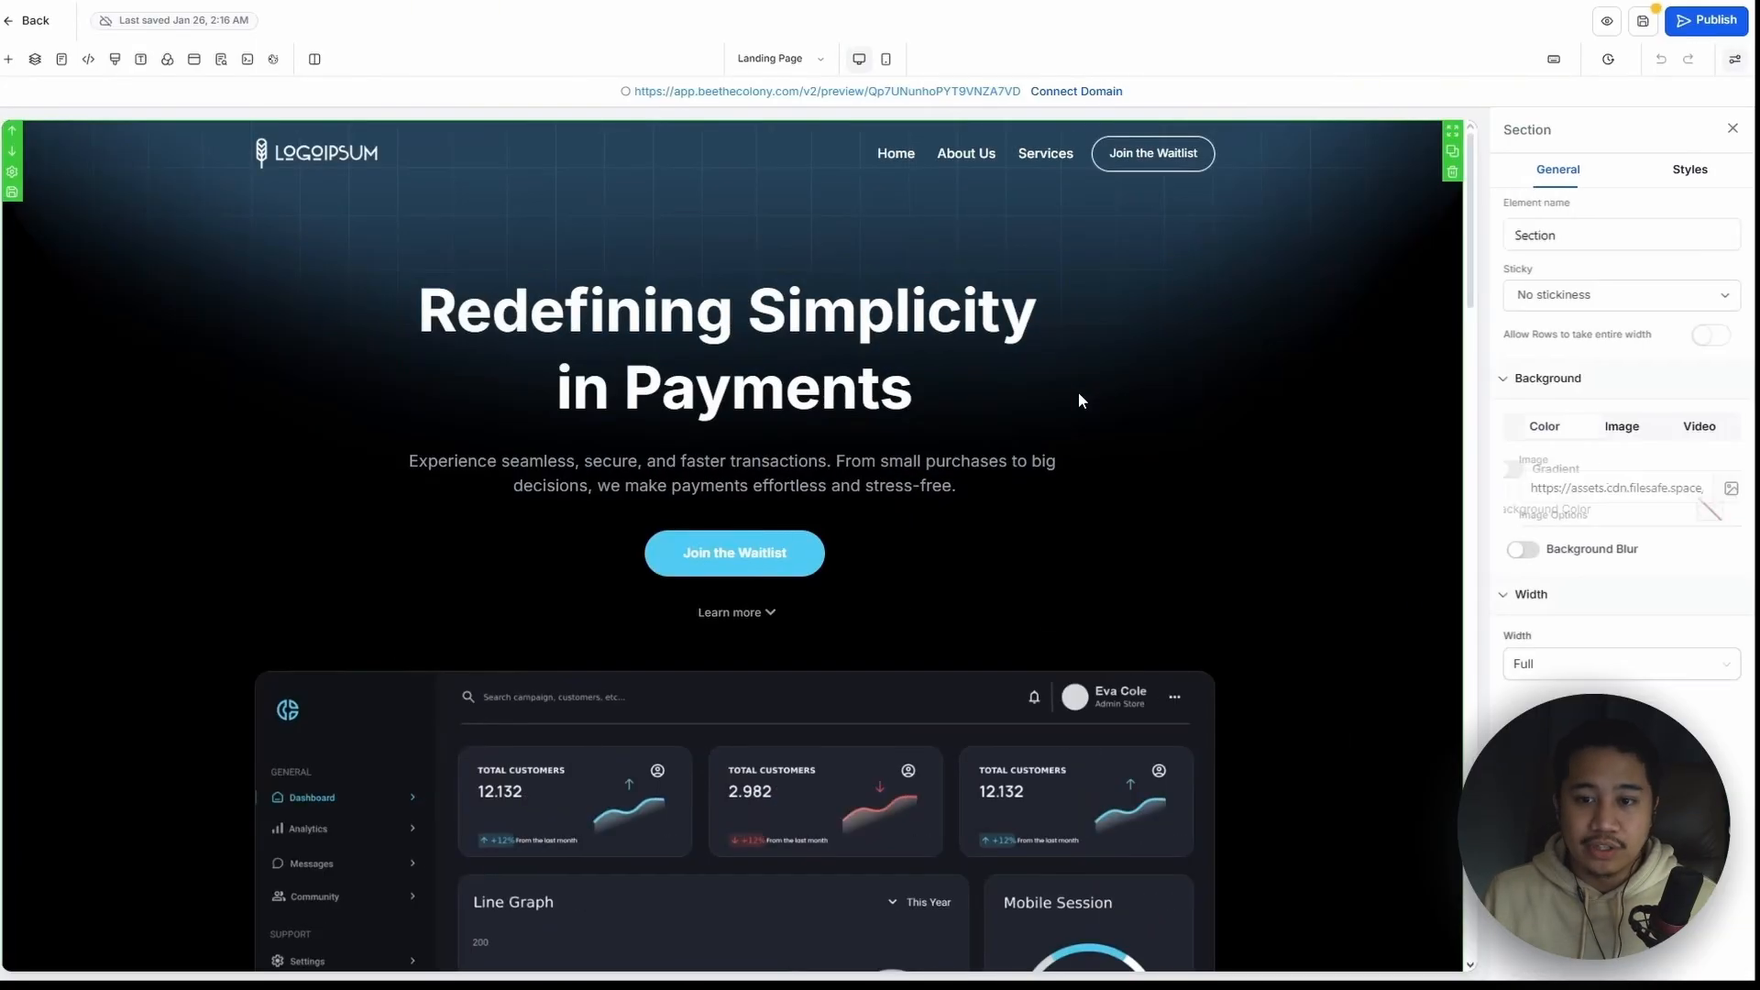
click(953, 394)
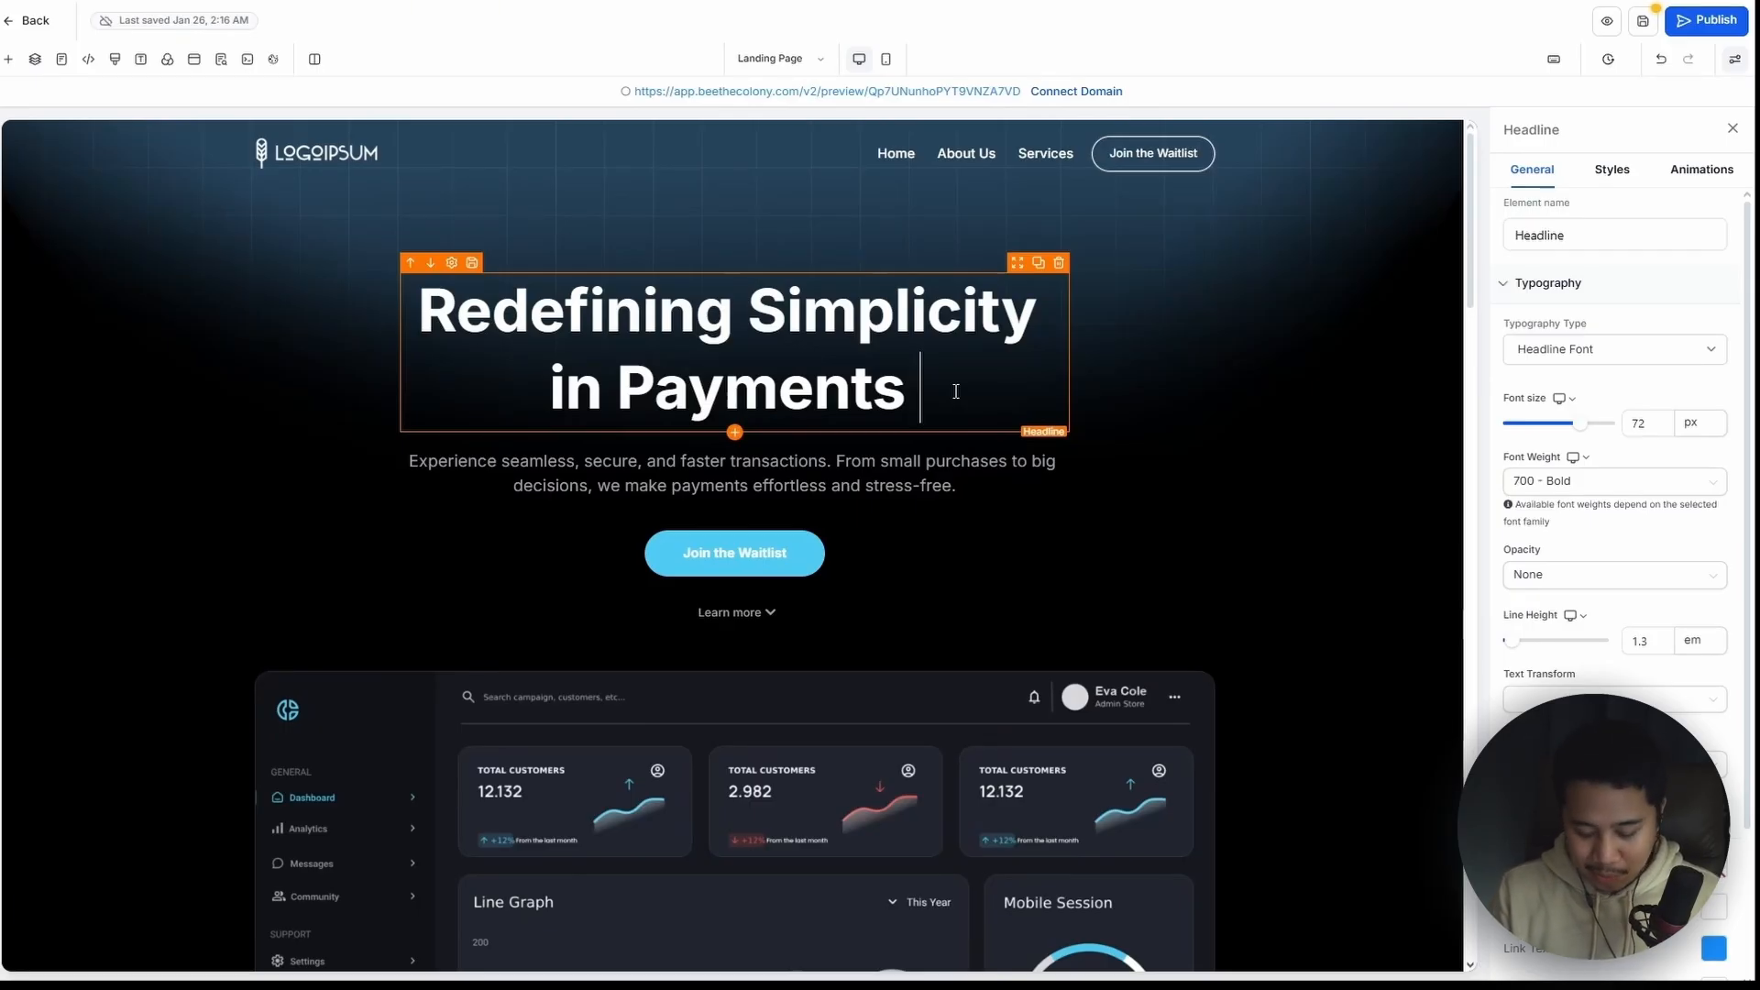
text({)
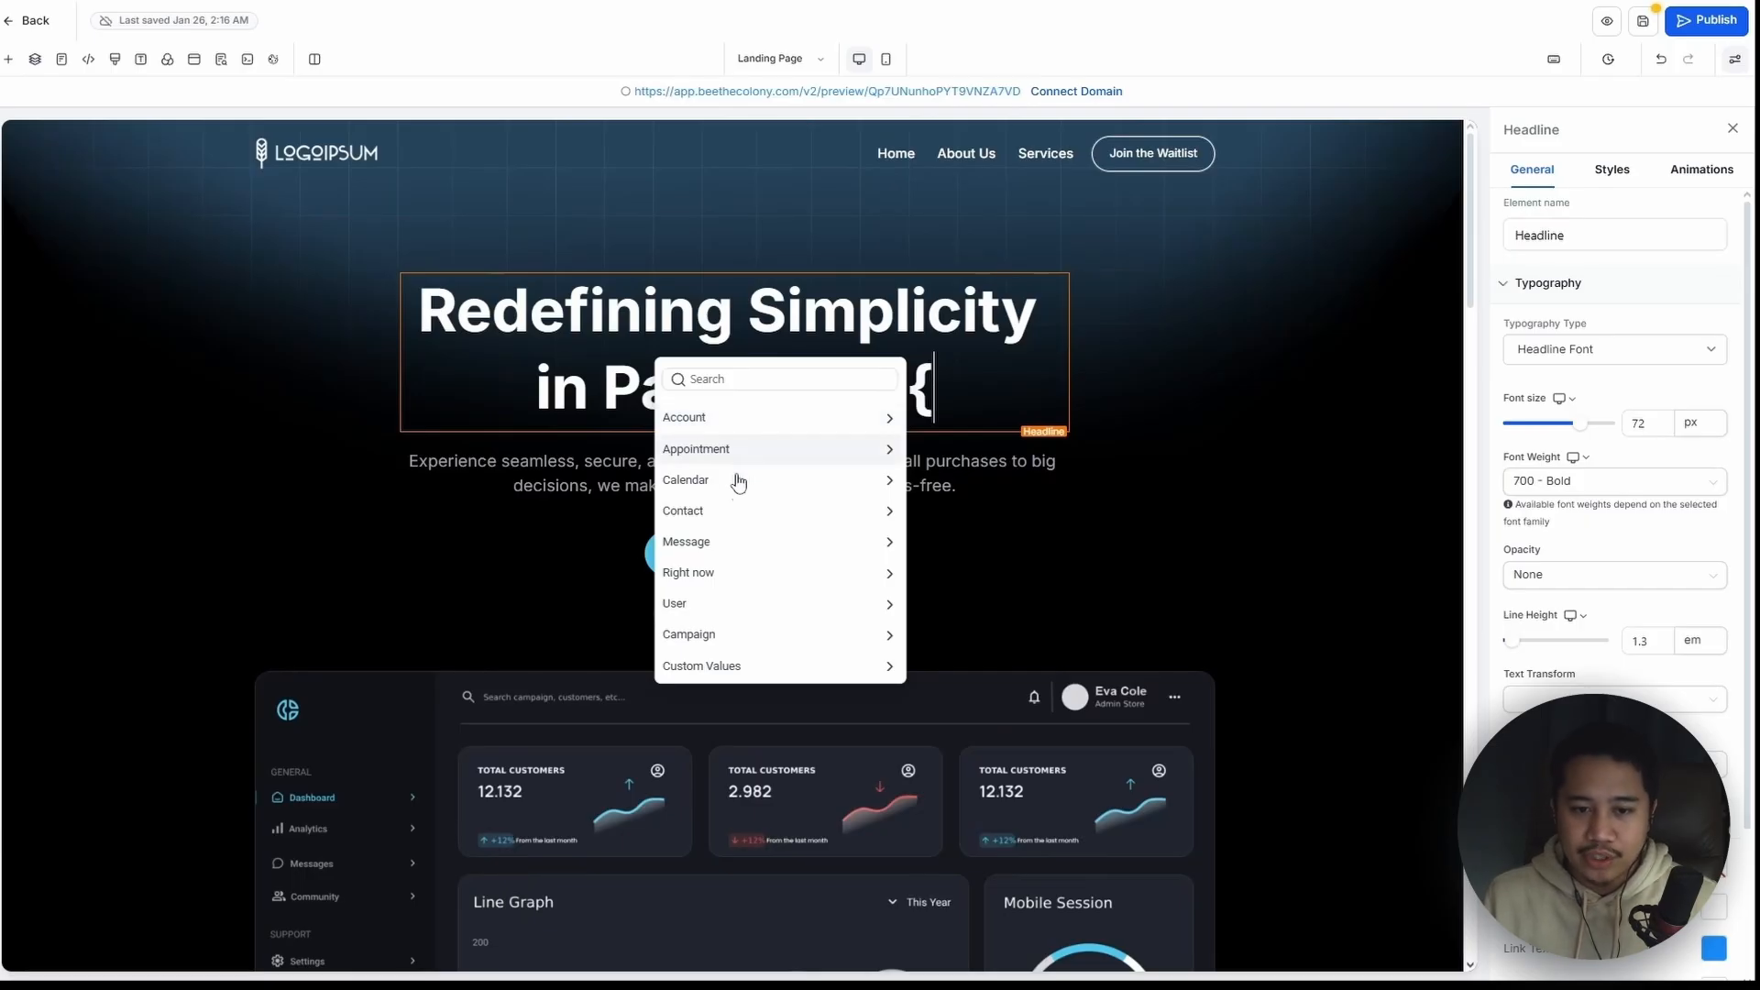
click(729, 511)
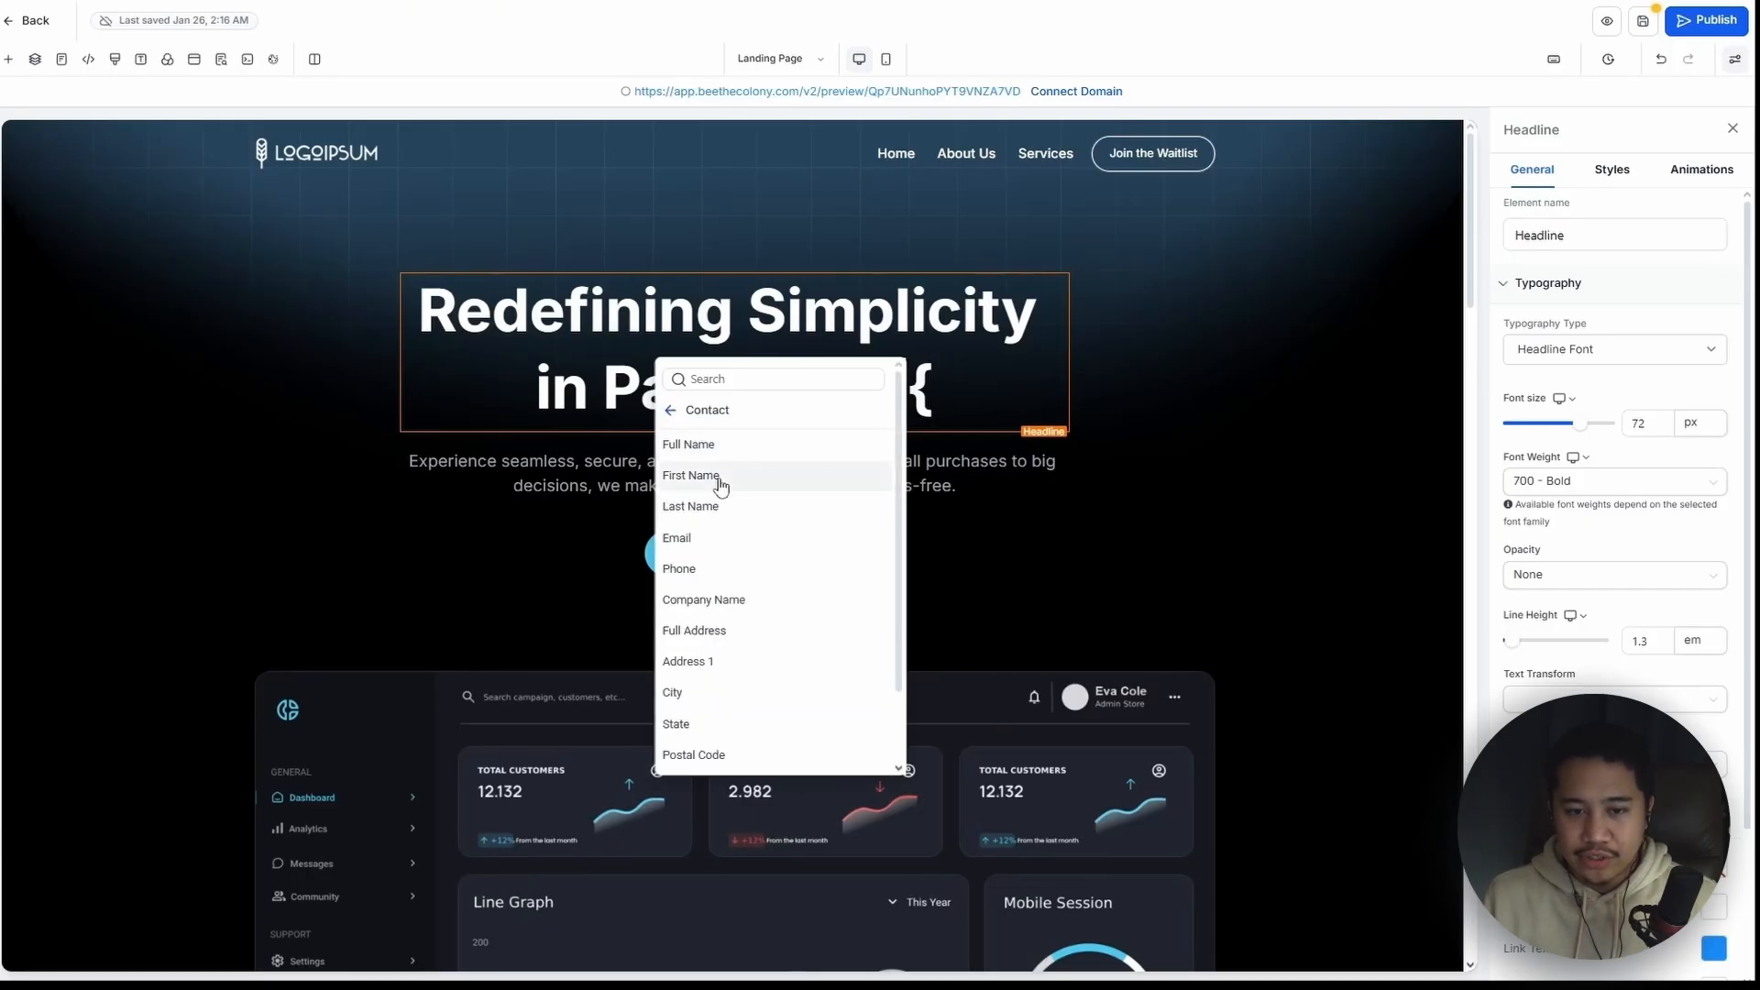
click(721, 479)
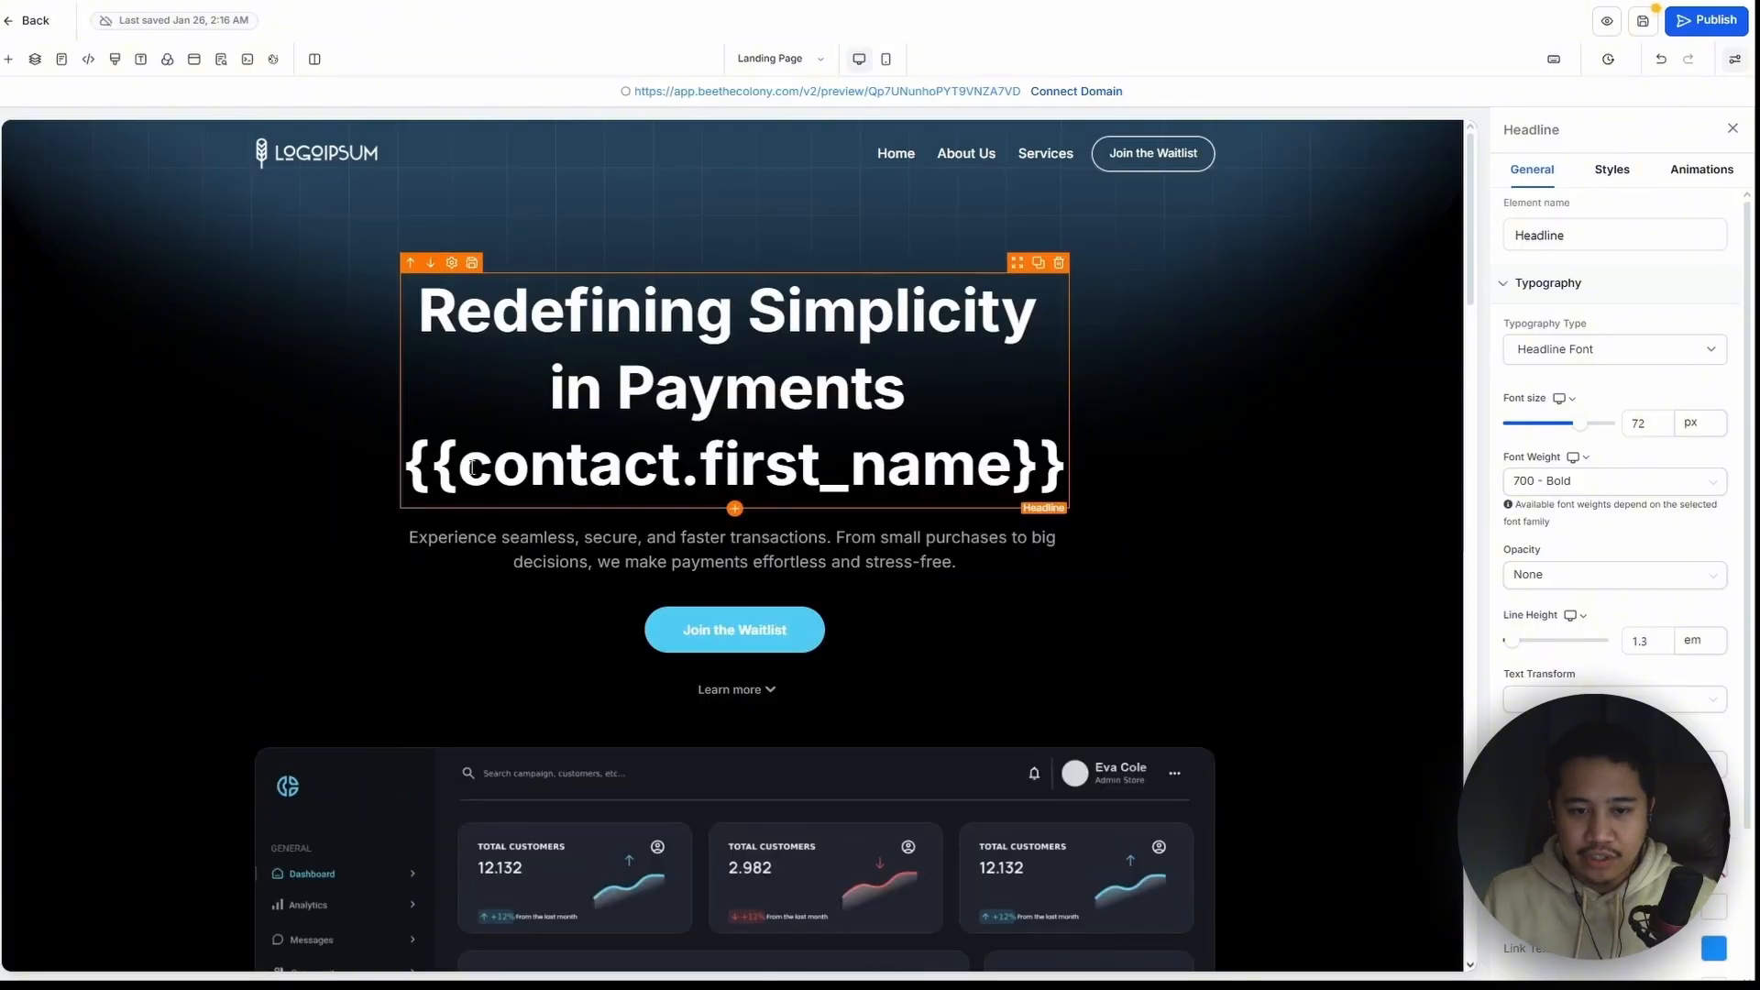
Remove the contact first name placeholder from the headline
drag(1064, 477, 922, 379)
click(1661, 58)
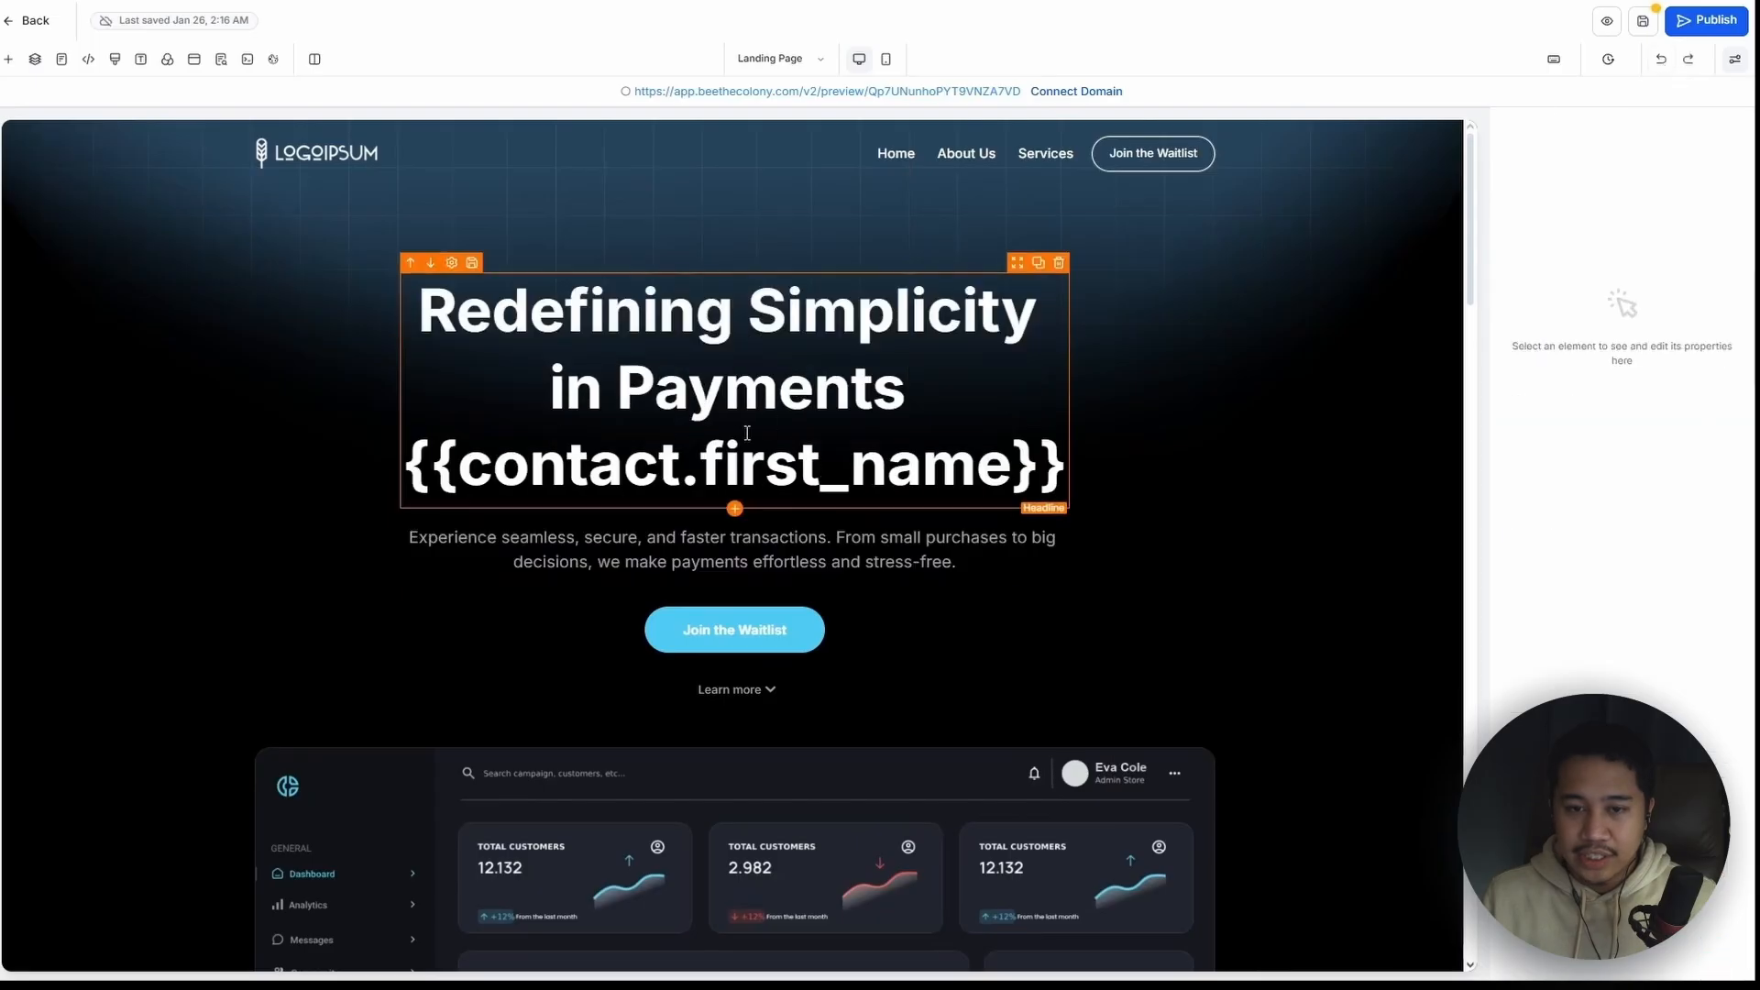
drag(406, 465, 1064, 465)
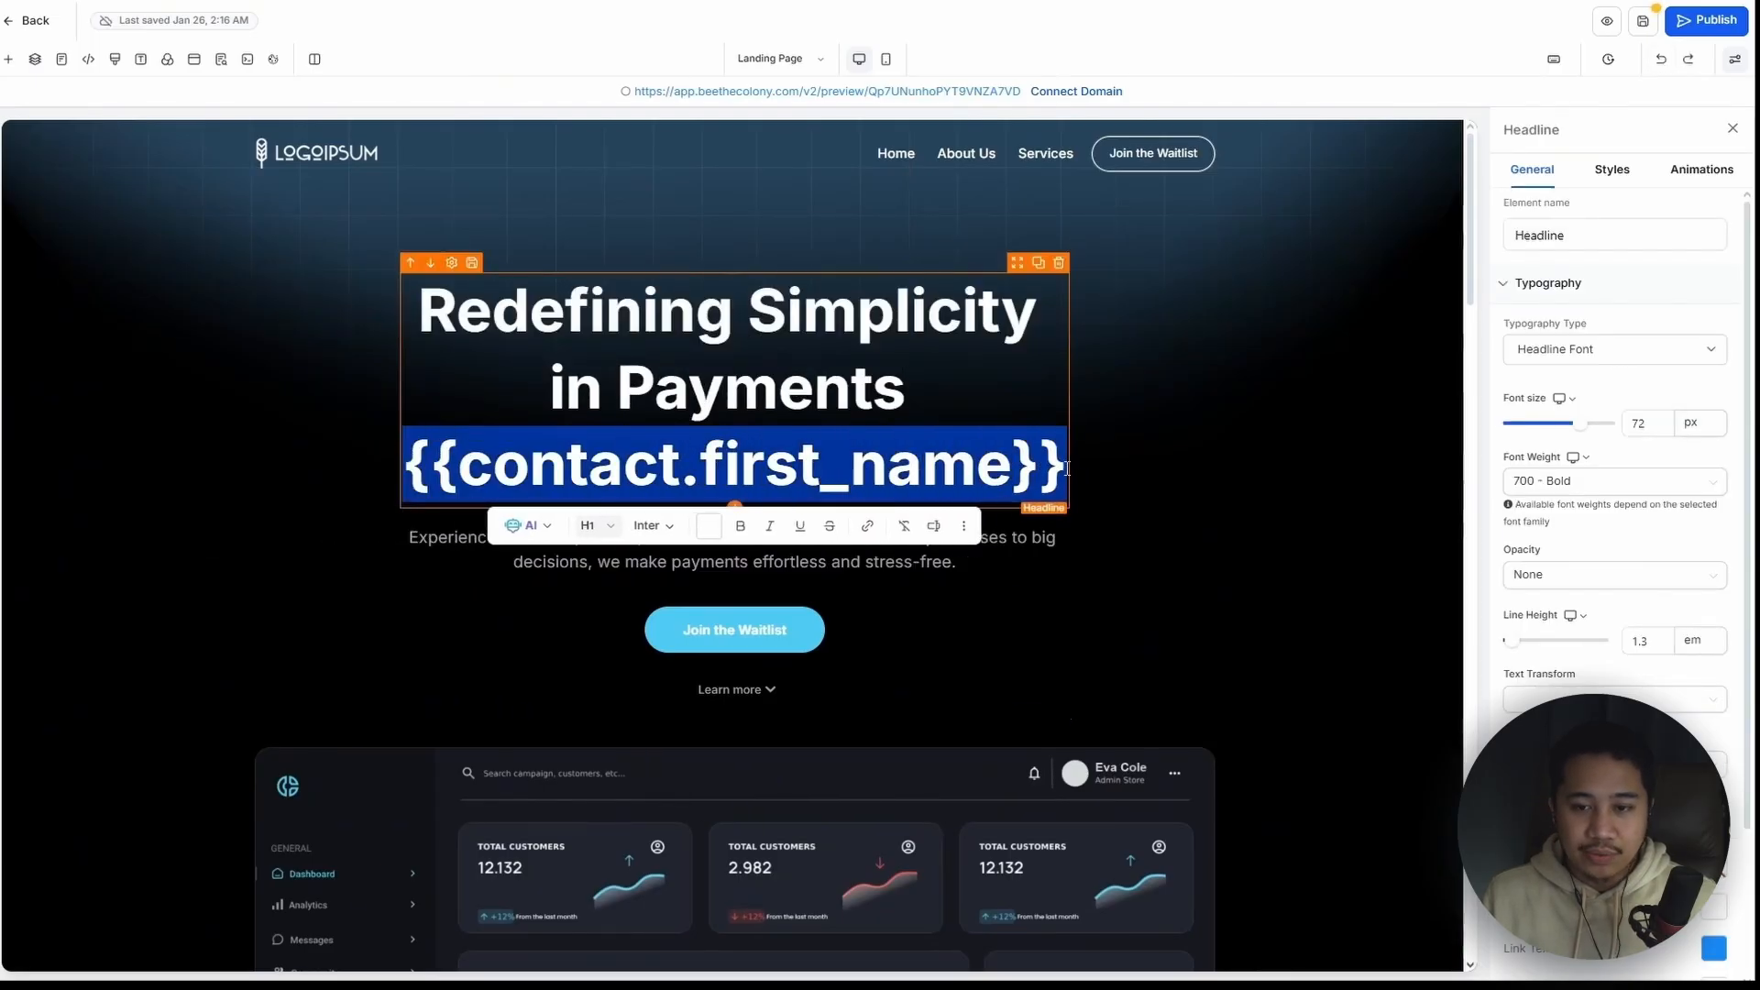
key(BackSpace)
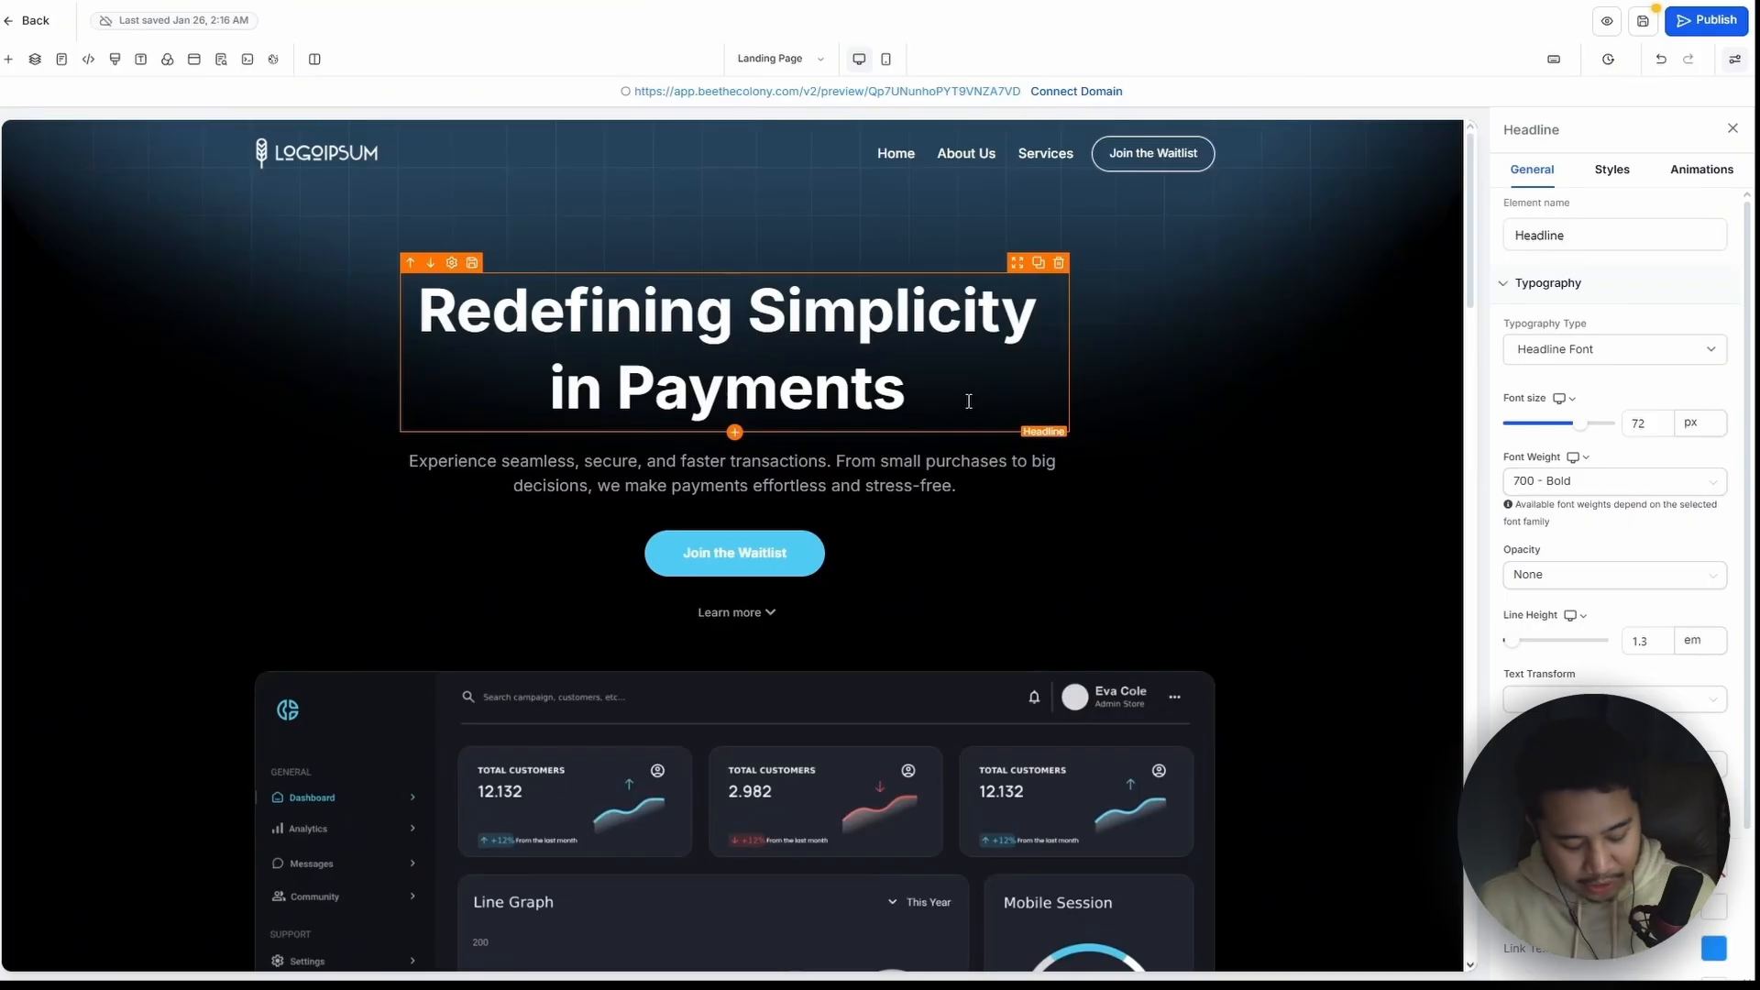
Insert the Solar Installation Service Main Pricing custom value at the end of the "Redefining Simplicity in Payments" headline
text({)
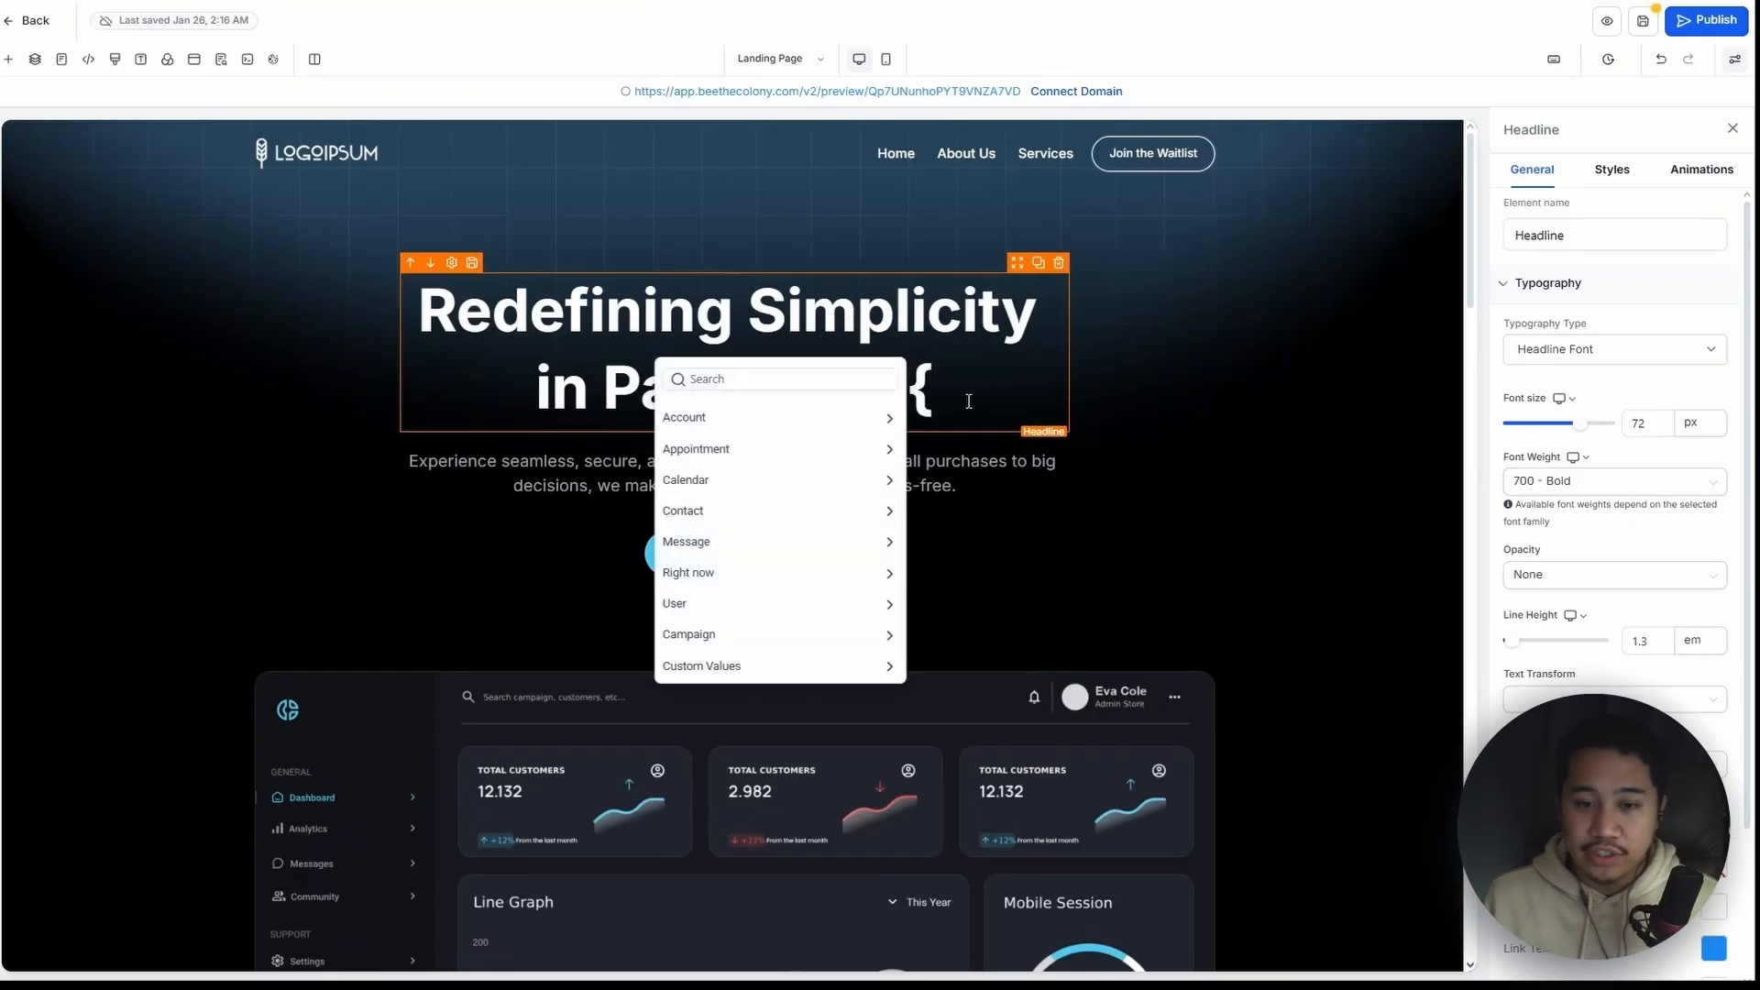
click(748, 666)
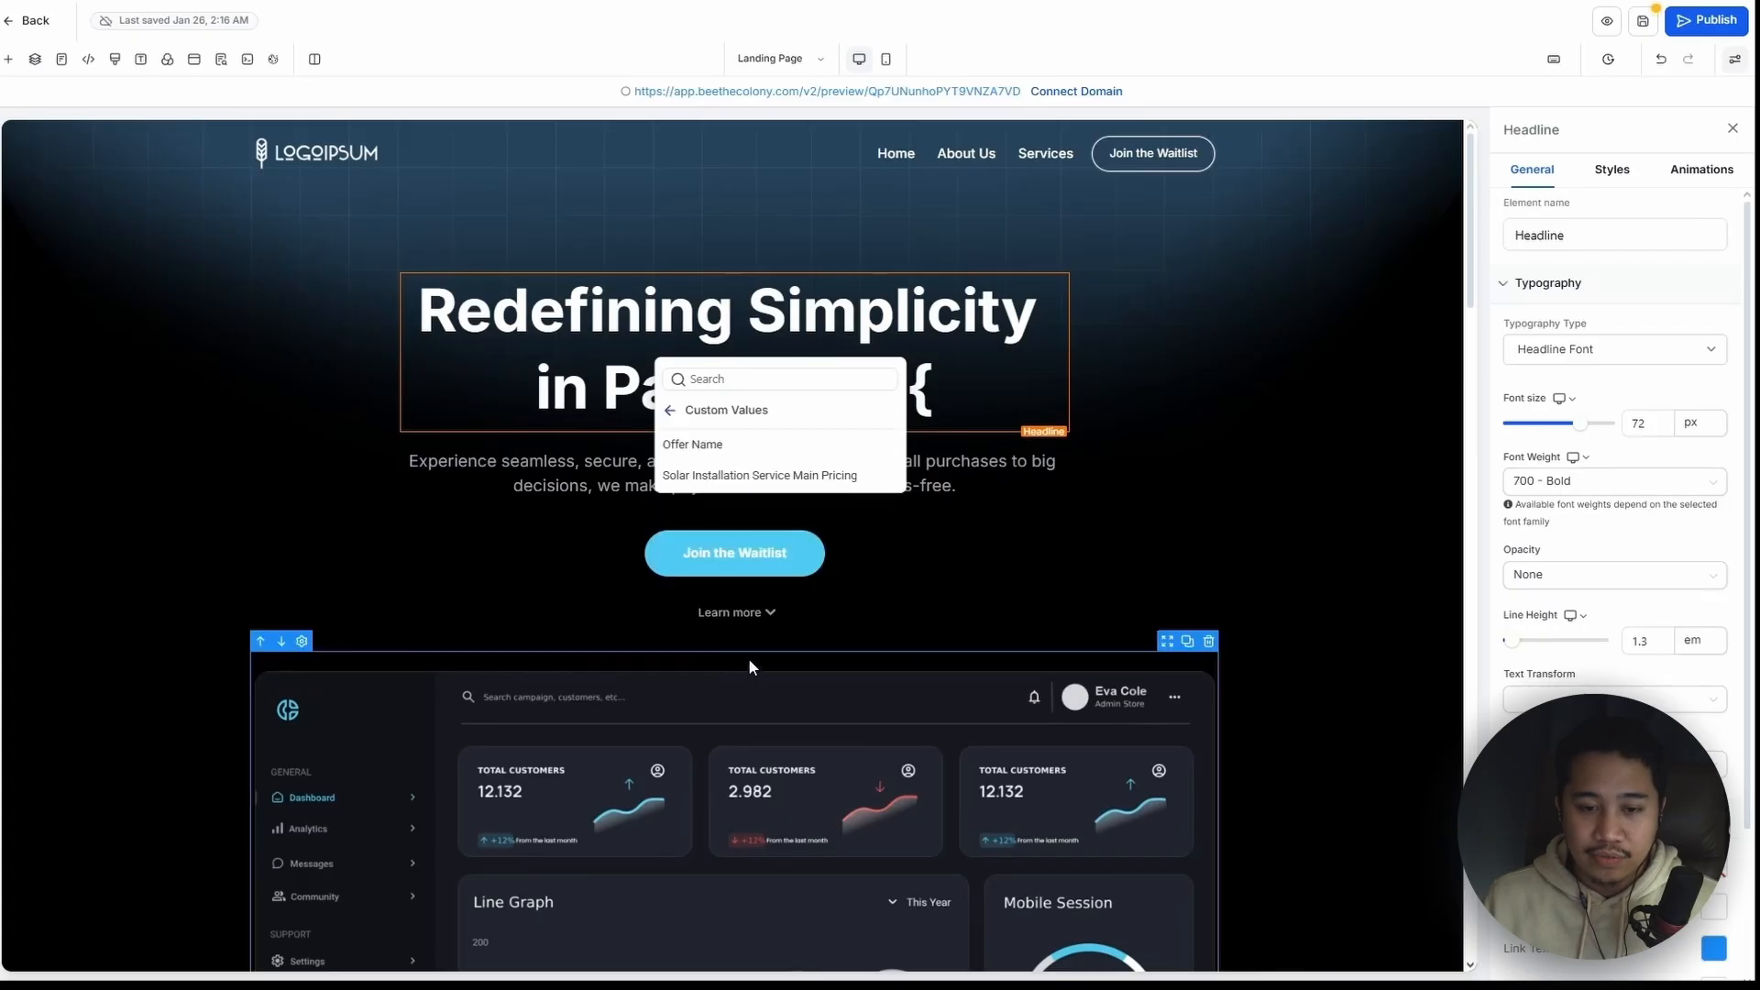
click(778, 483)
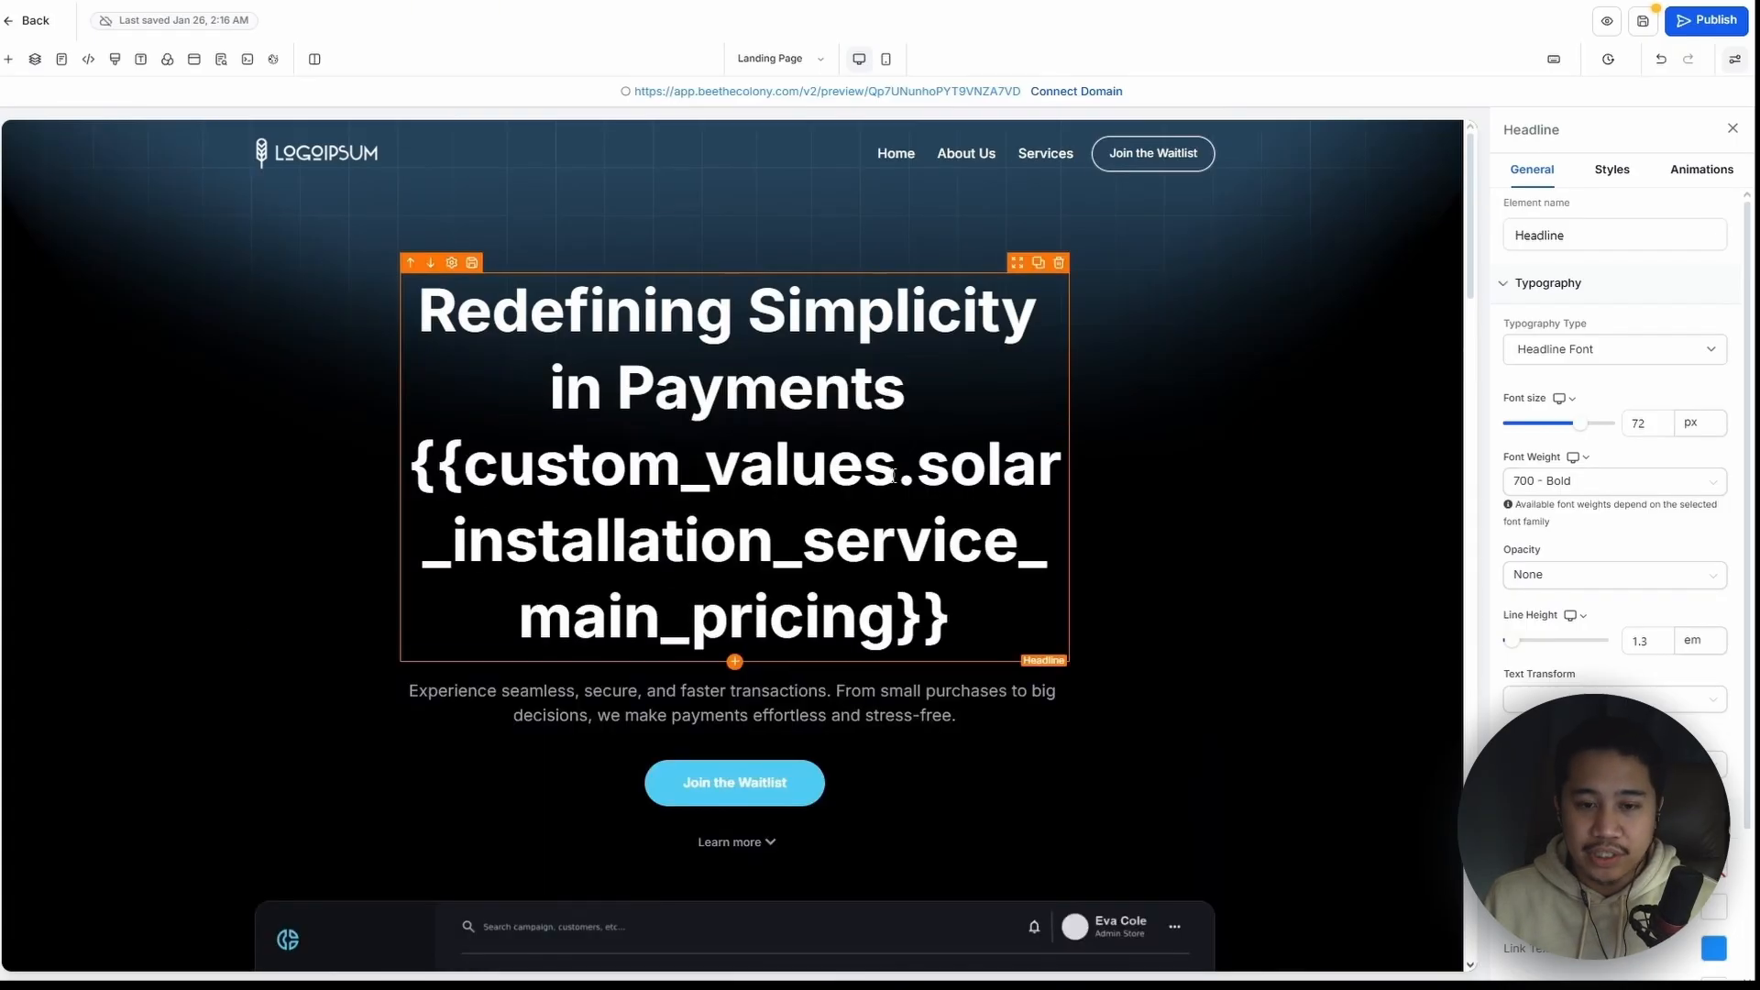
click(1195, 570)
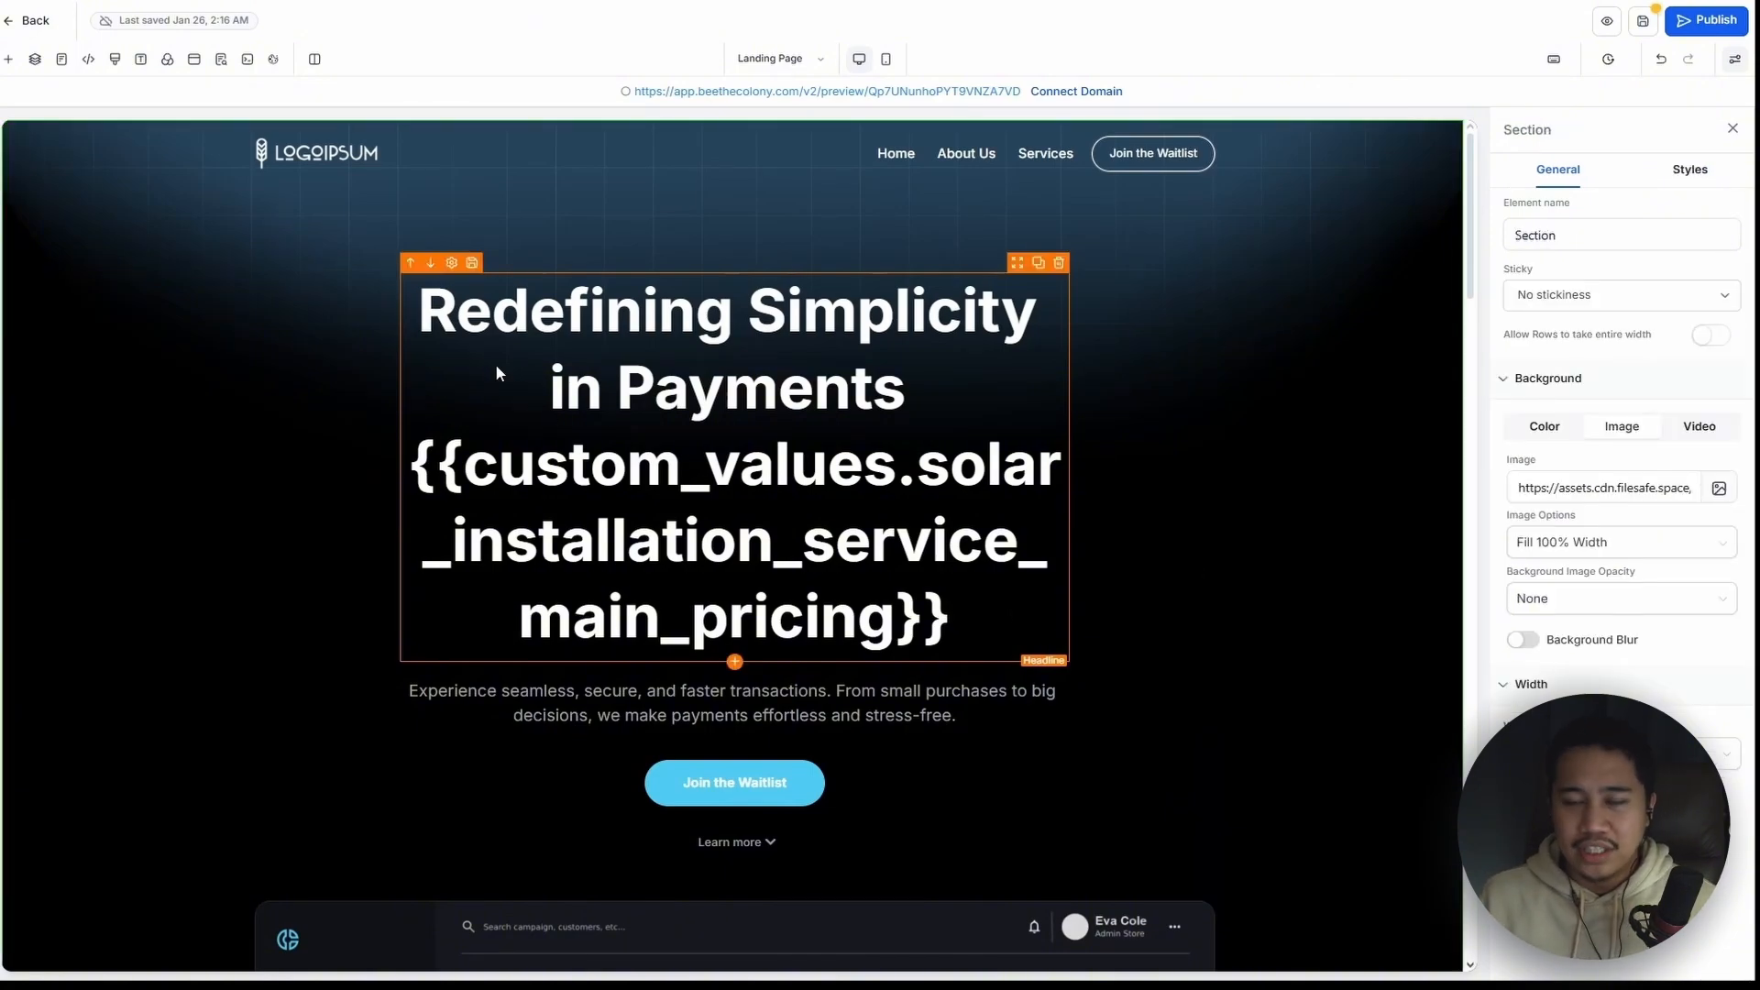
Preview the landing page to check how the custom value appears in the headline, and return to the editor
click(1604, 31)
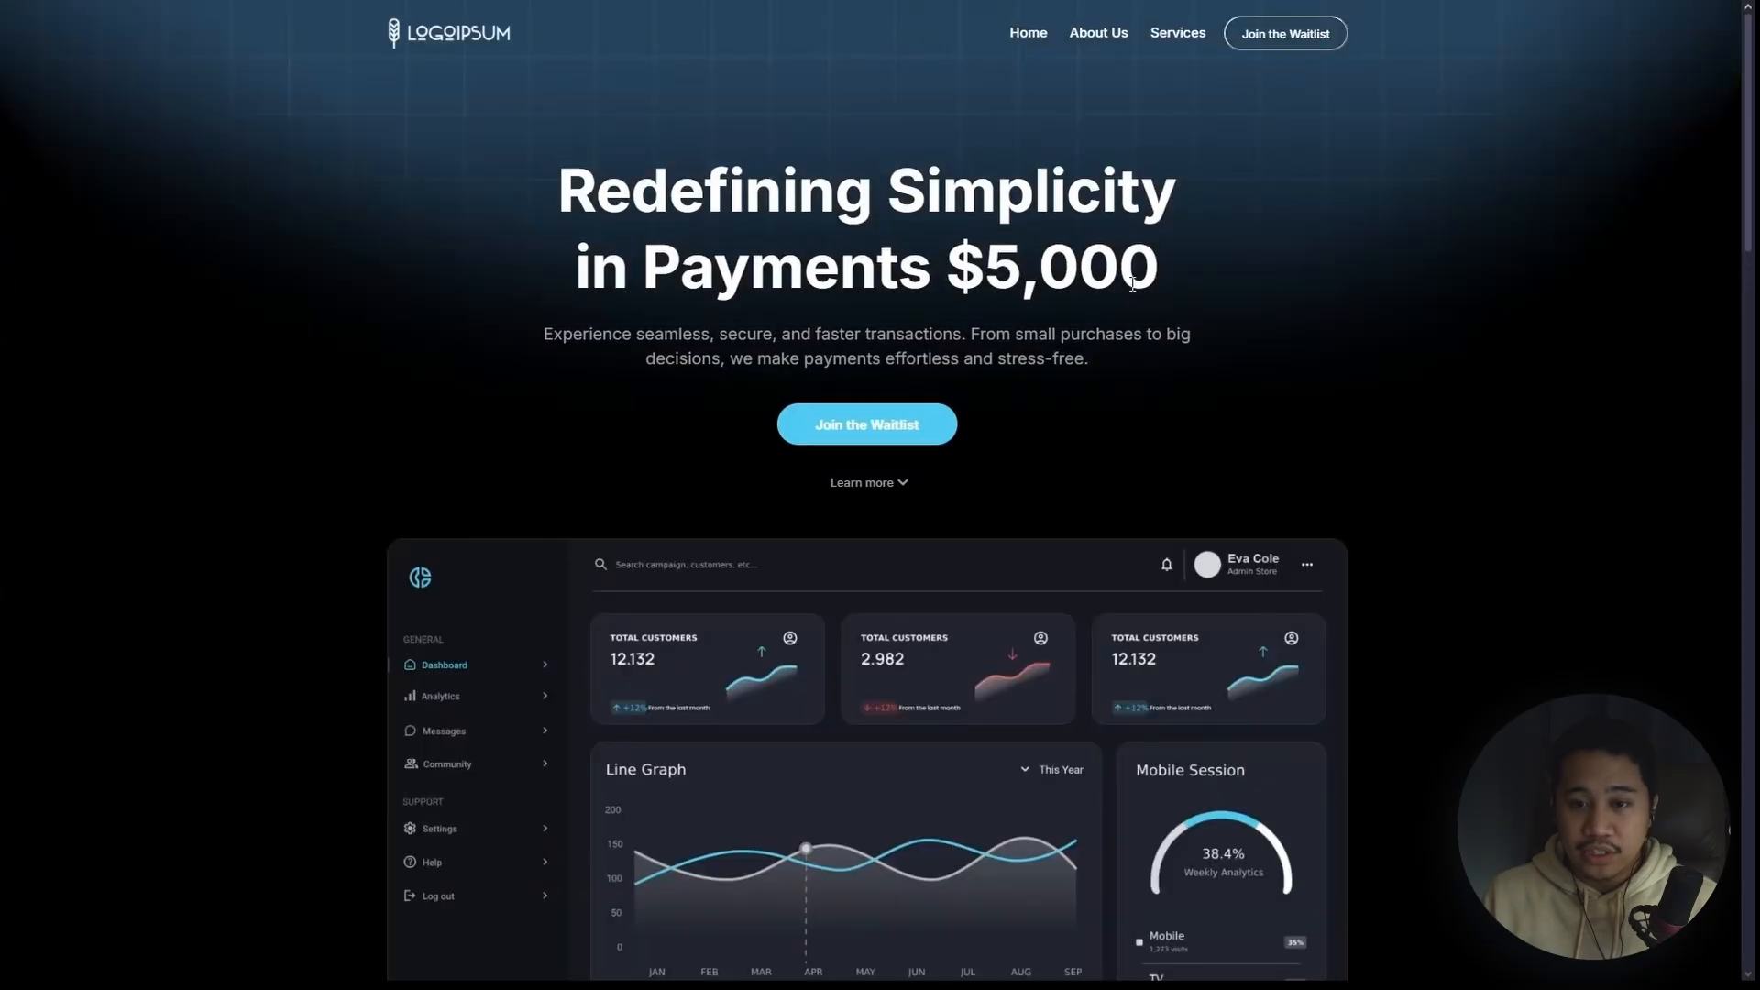
drag(946, 268, 1160, 270)
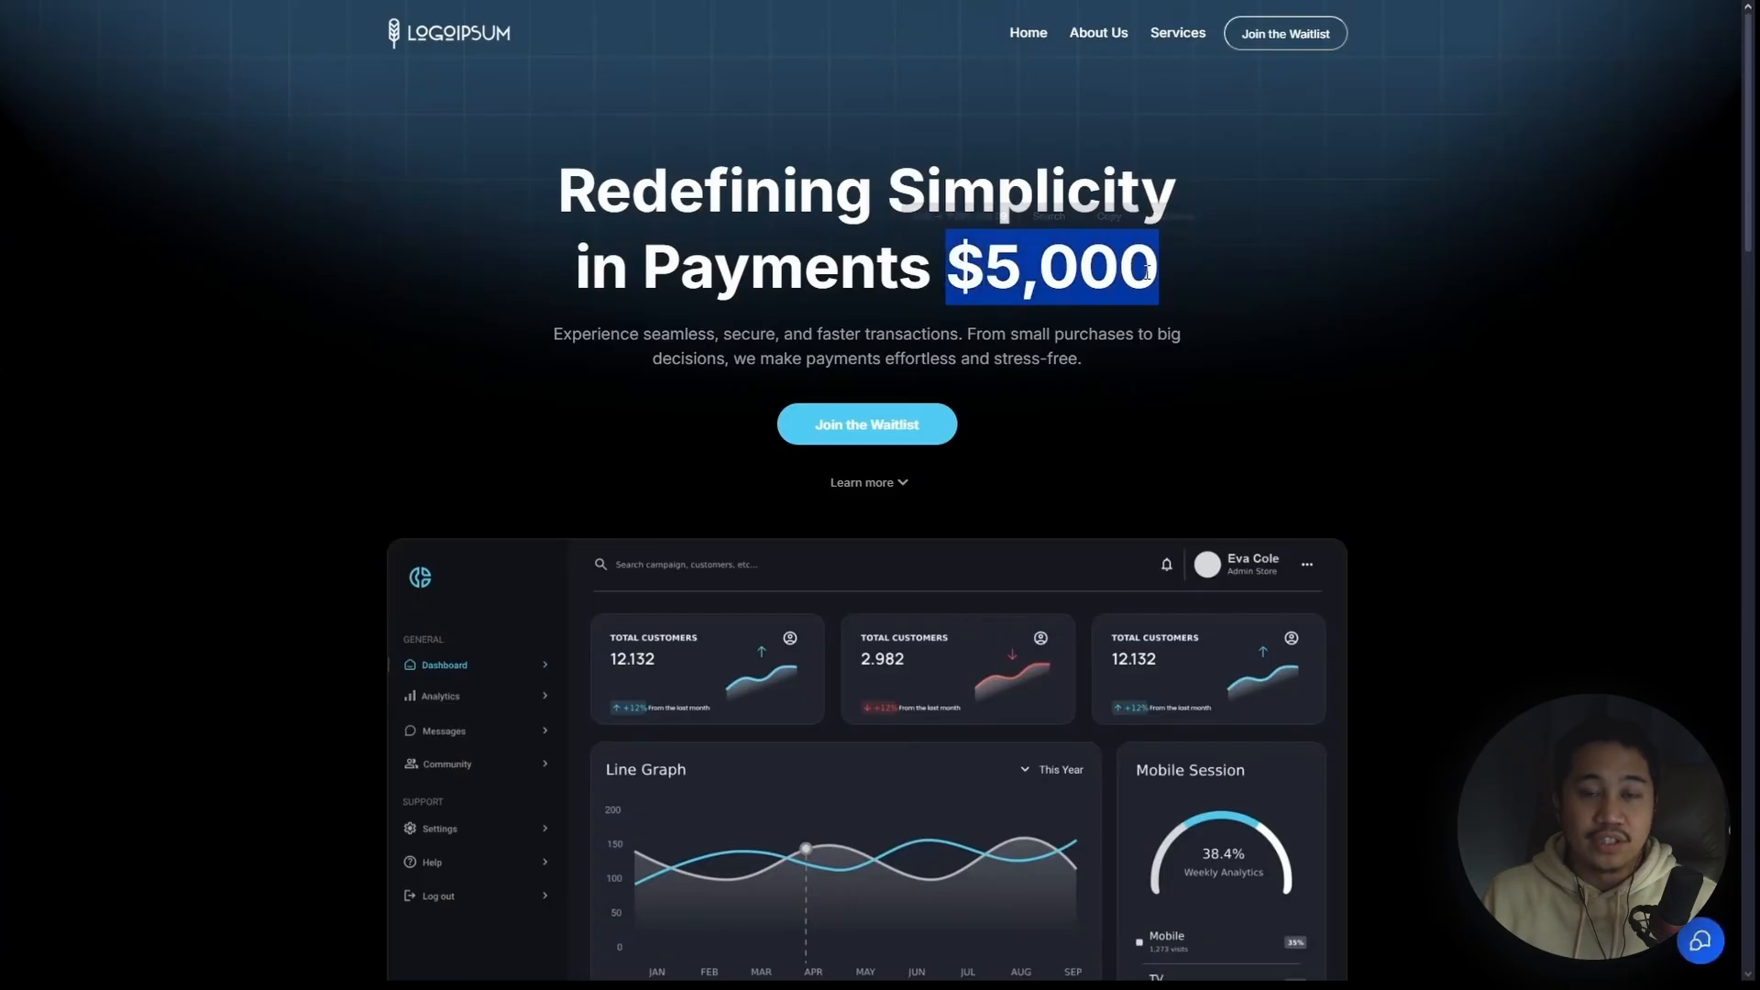
click(1278, 282)
key(ctrl+w)
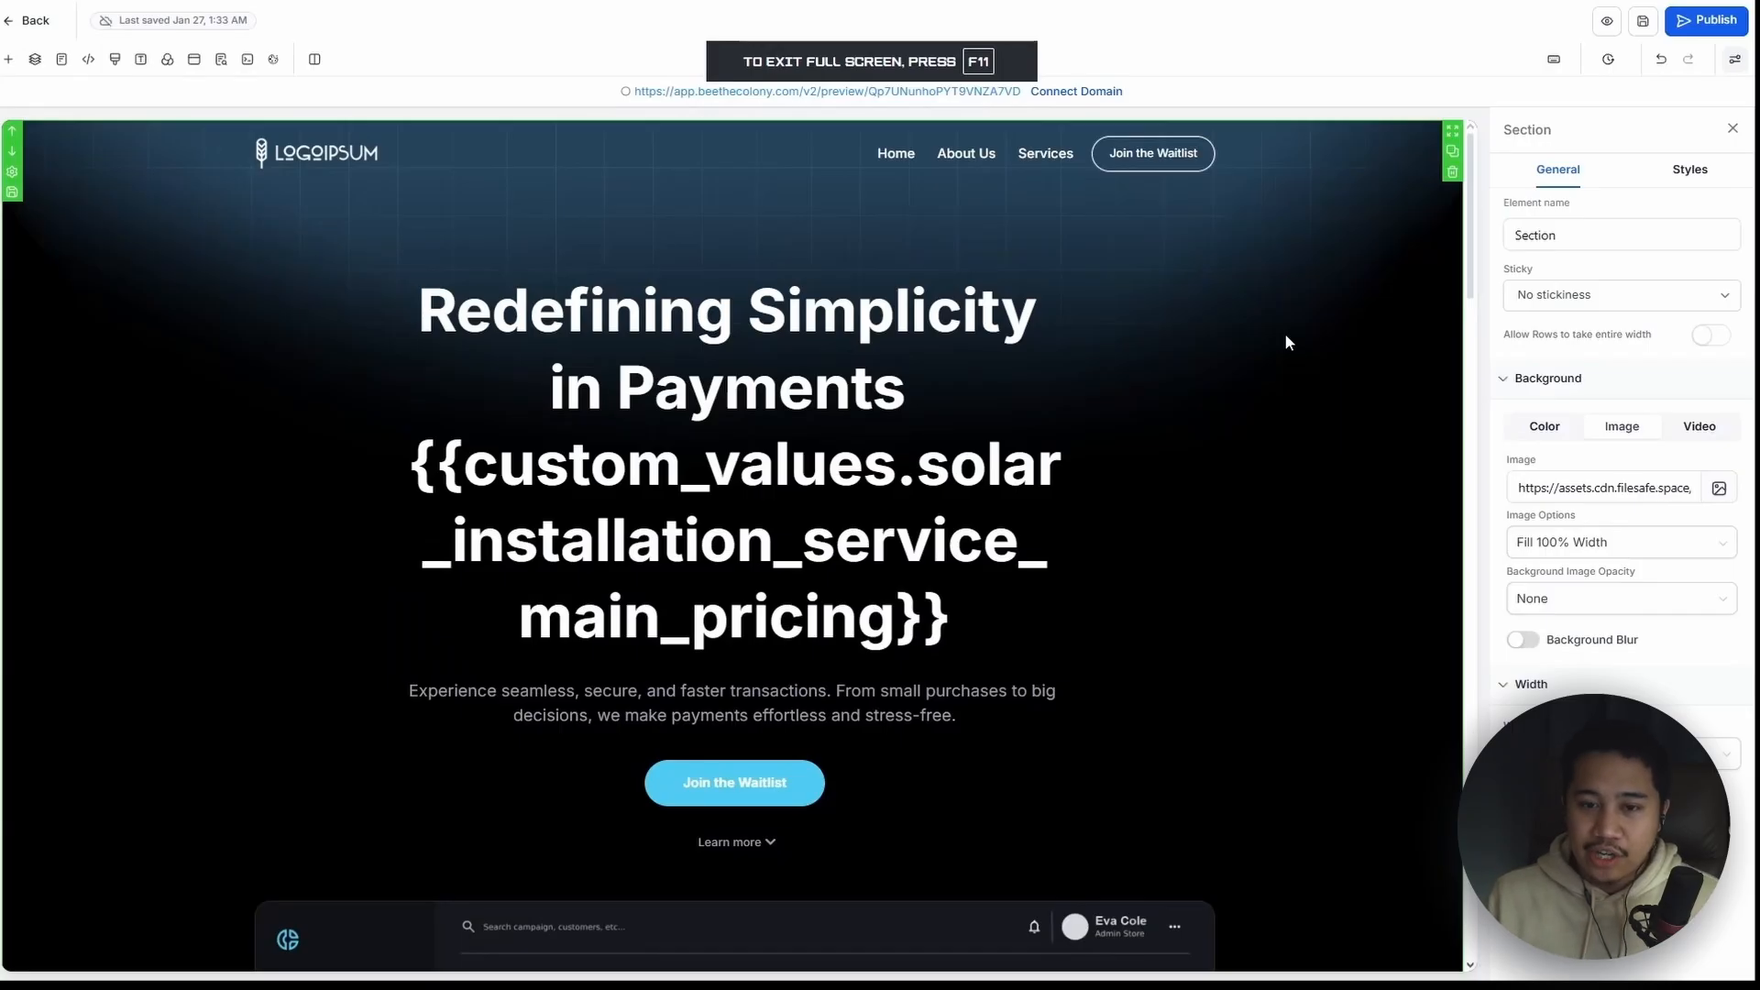
Add {{custom_values.solar_installation_service_main_pricing}} to the end of the paragraph below the main headline
click(1732, 129)
scroll(1365, 427, down, 2)
scroll(393, 629, up, 2)
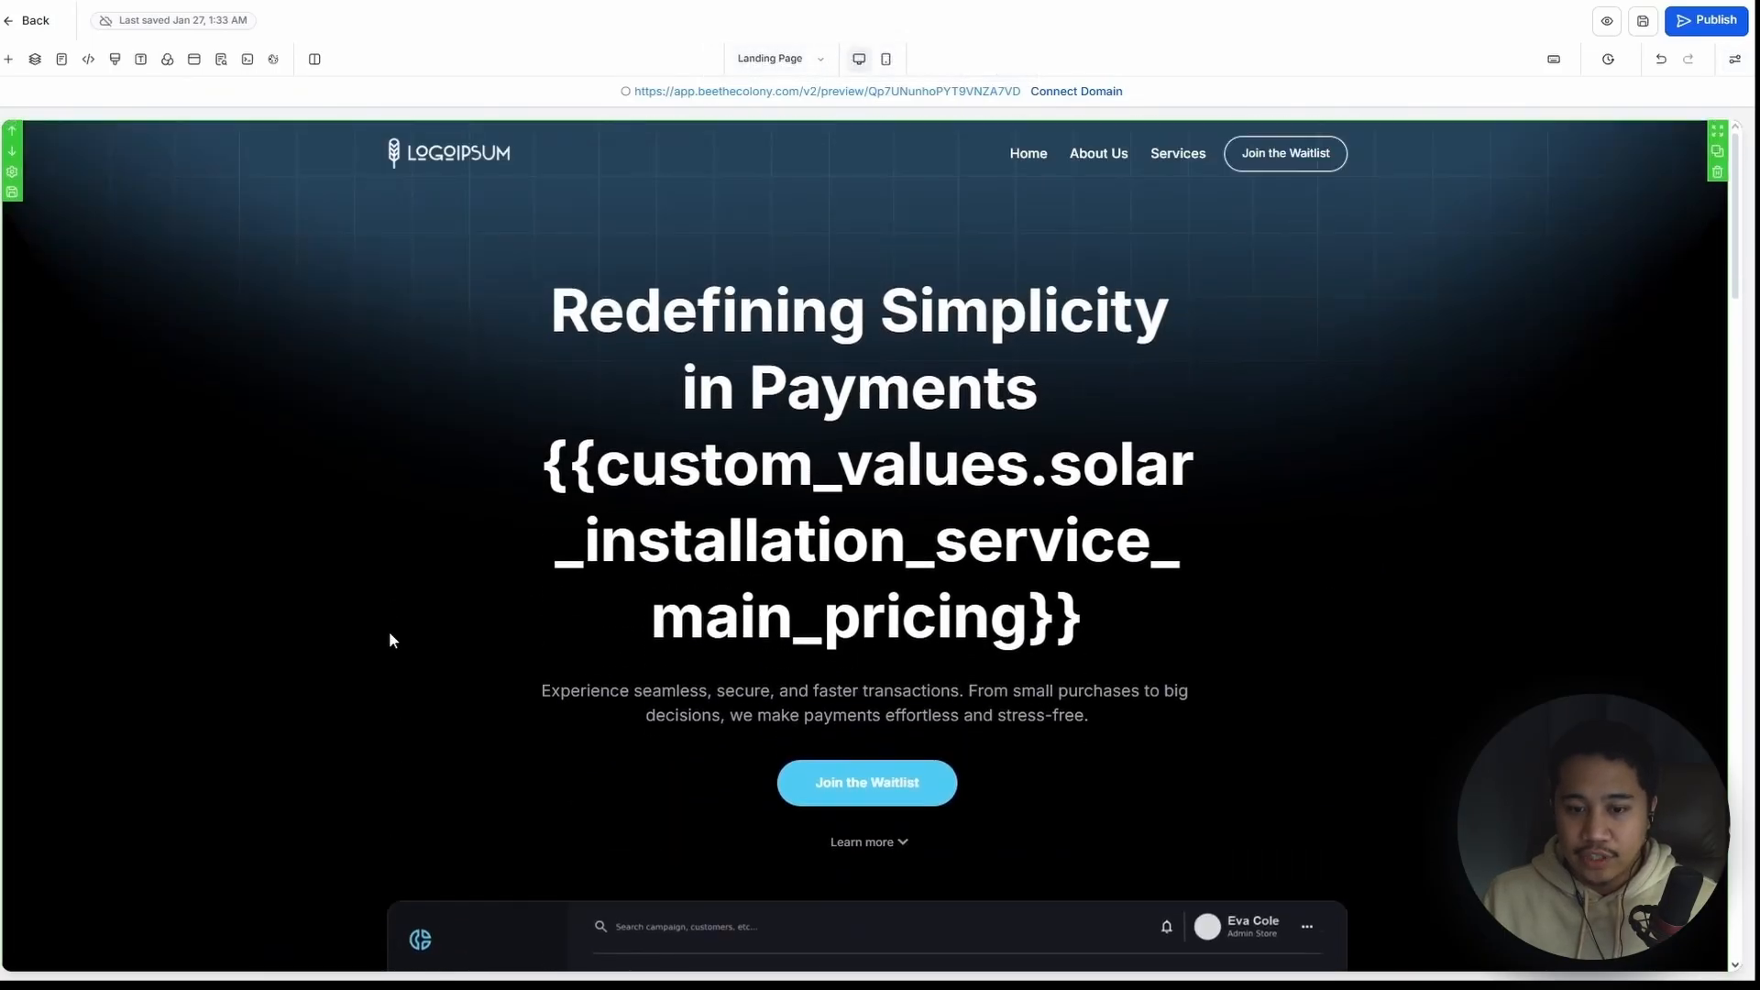
scroll(430, 615, down, 2)
scroll(431, 616, down, 3)
scroll(1087, 630, up, 3)
click(1102, 534)
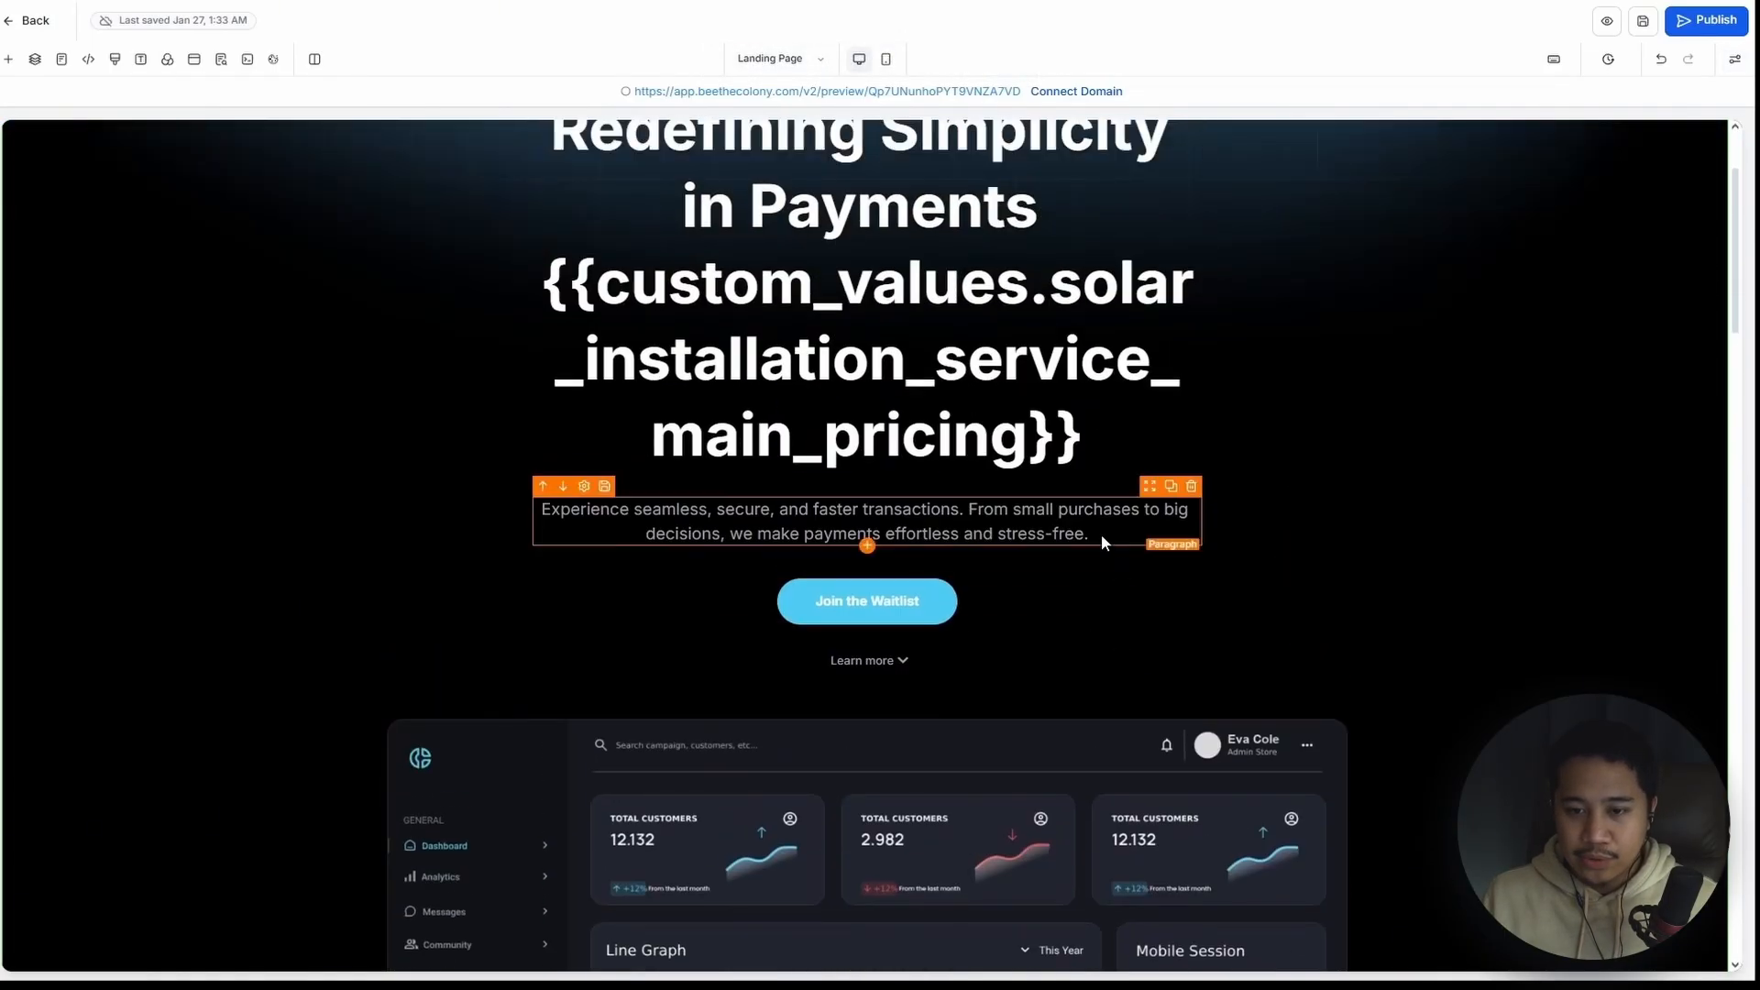
click(1107, 541)
click(982, 531)
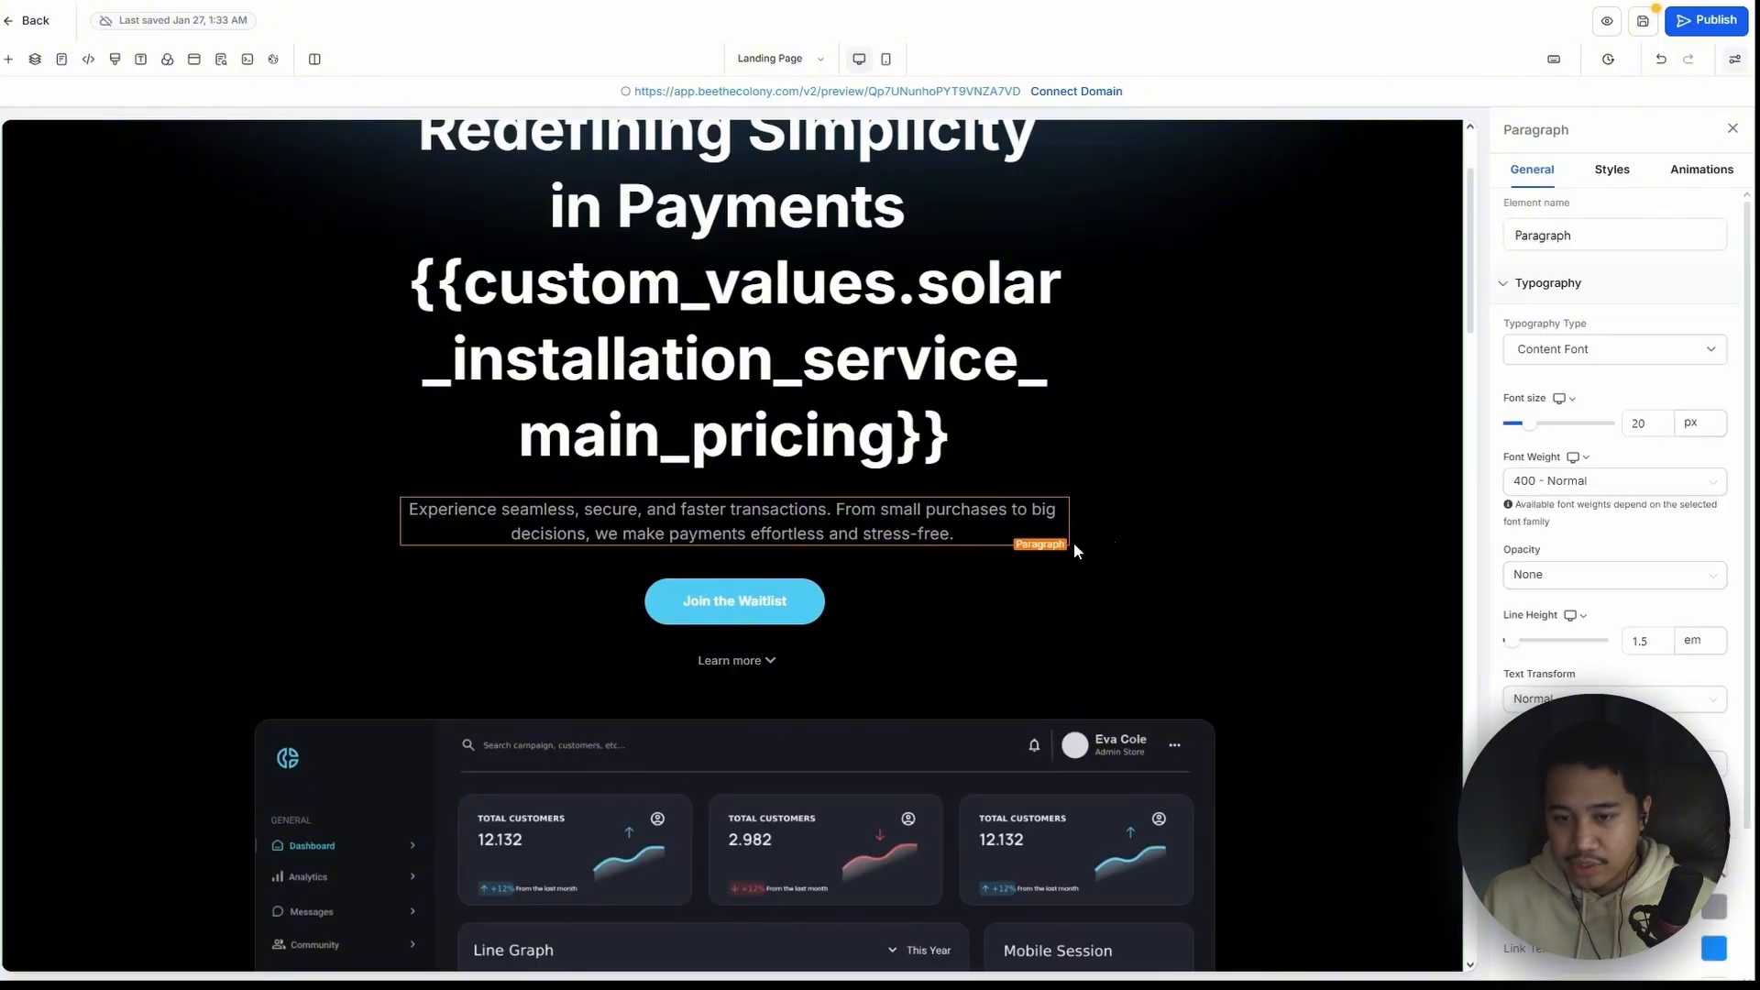
text({{custom_values.solar_installation_service_main_pricing}})
click(1223, 553)
Add {{custom_values.solar_installation_service_main_pricing}} as sub text on the Join the Waitlist button beside "All you need, none of what you don't."
scroll(1219, 553, down, 15)
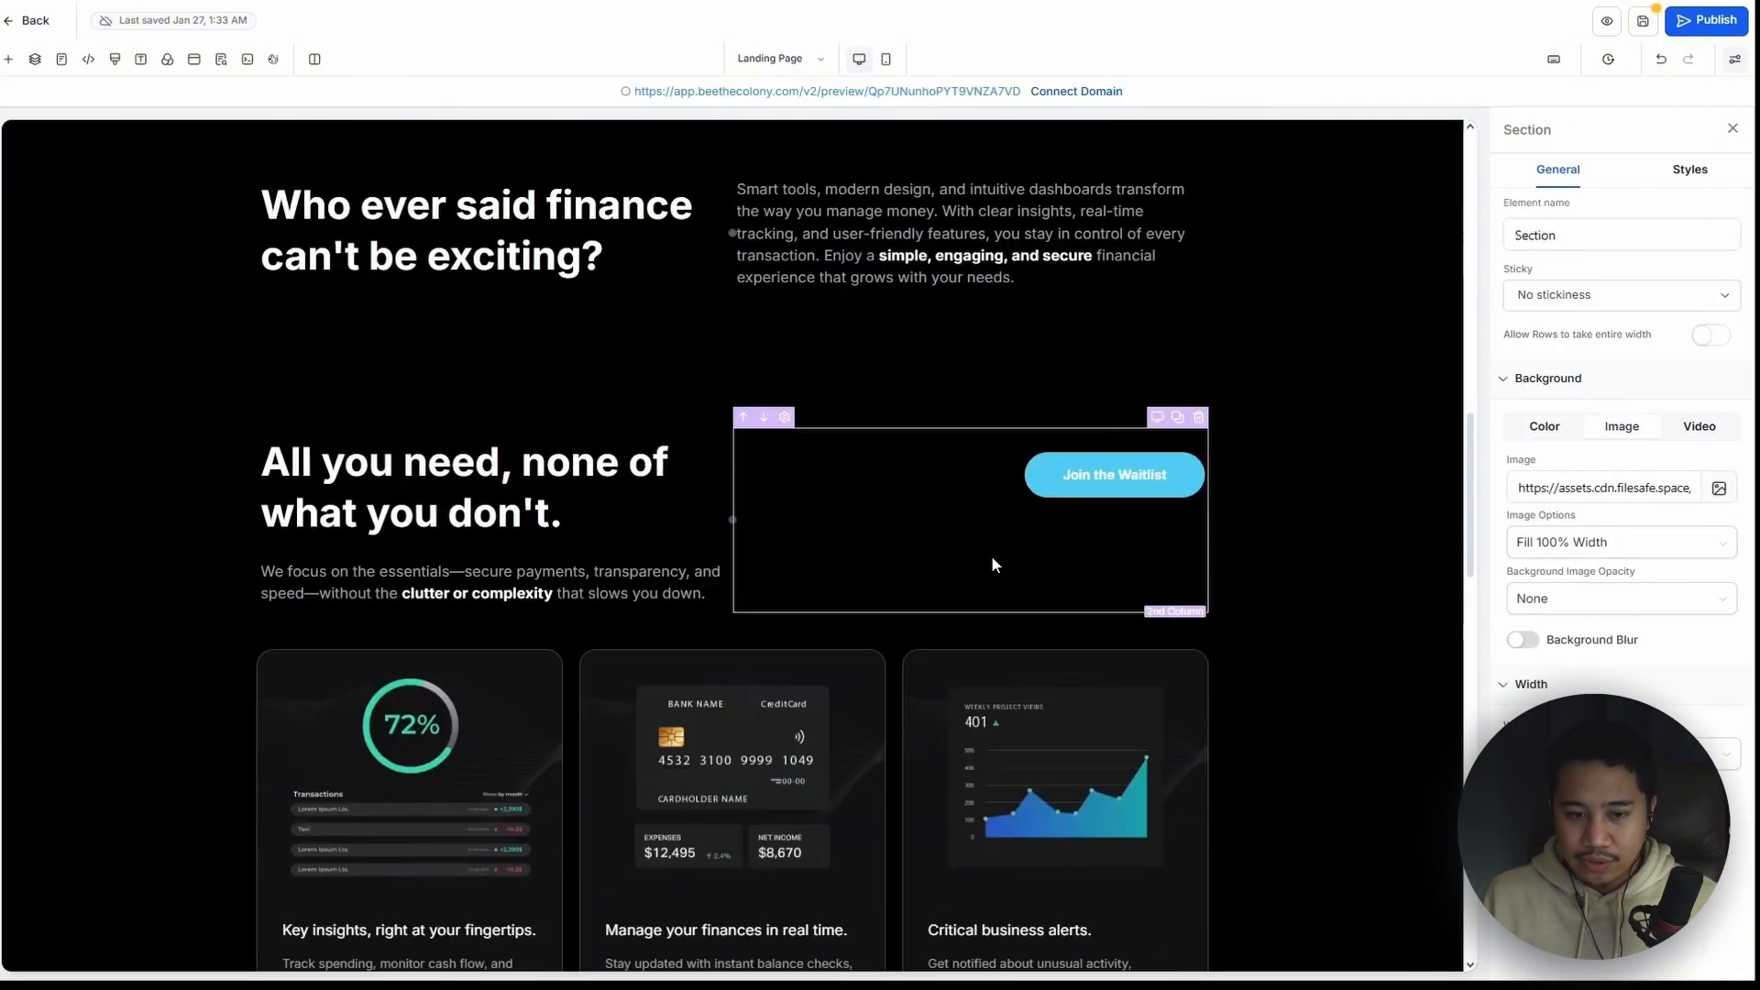
click(1122, 486)
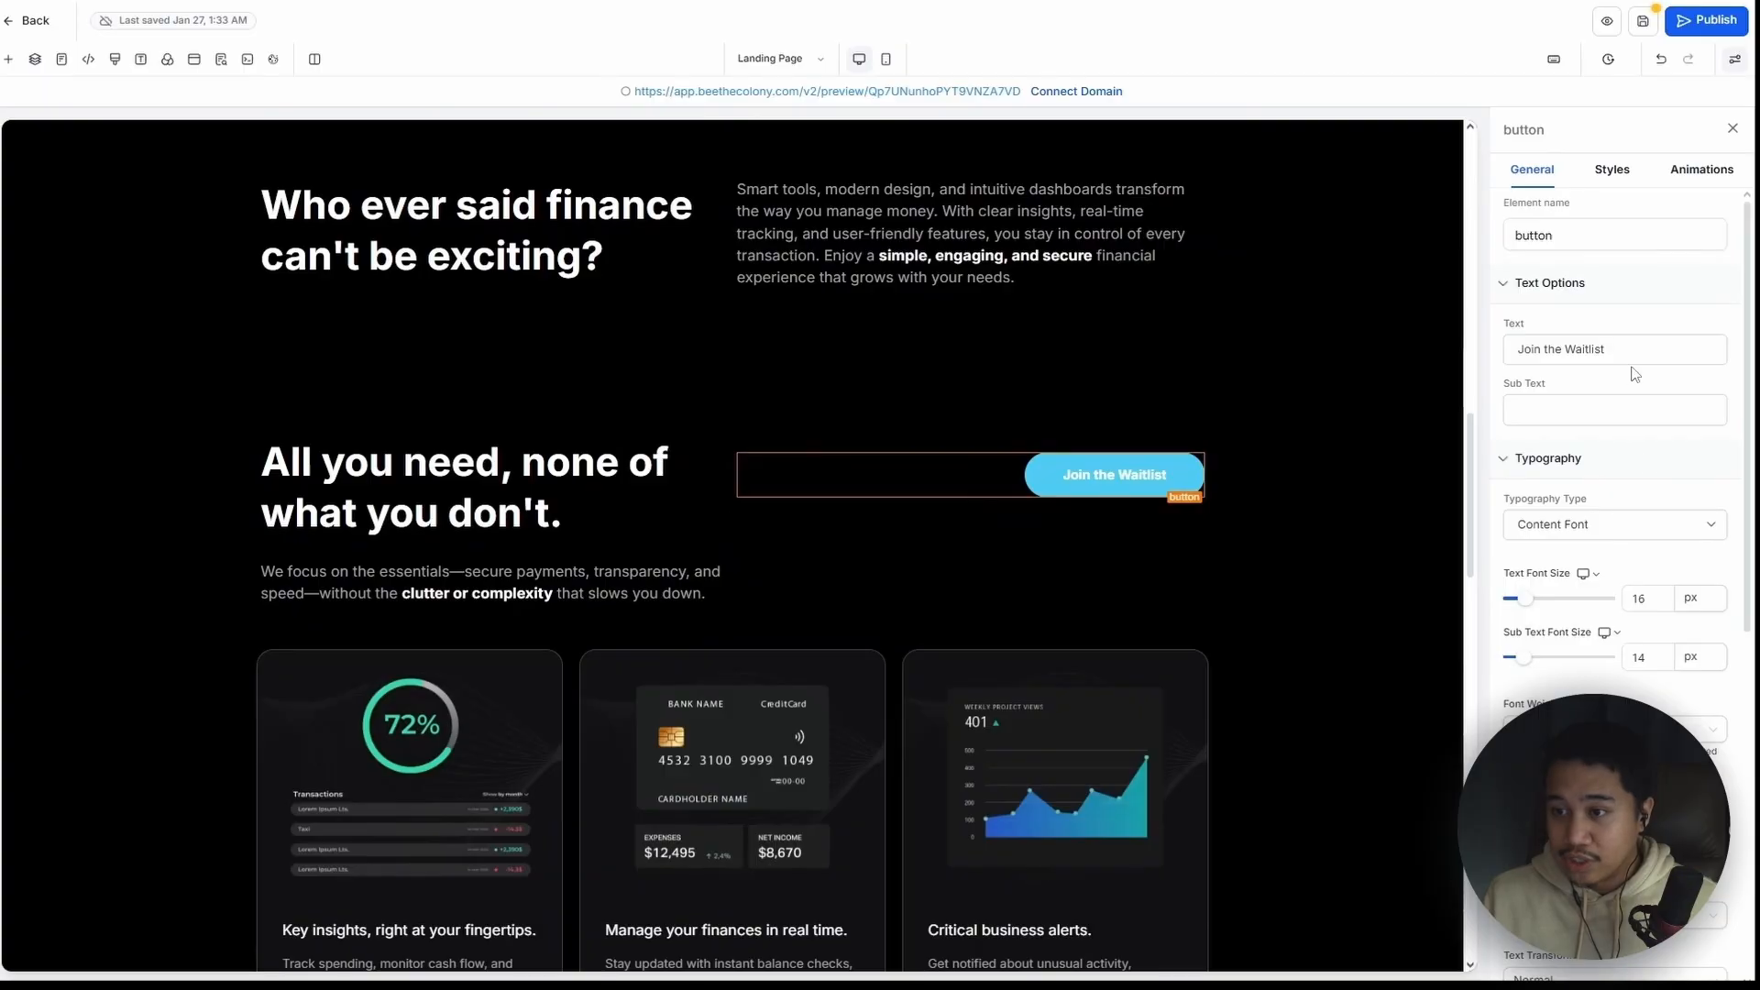
click(1609, 412)
text({{custom_values.solar_installation_service_main_pricing}})
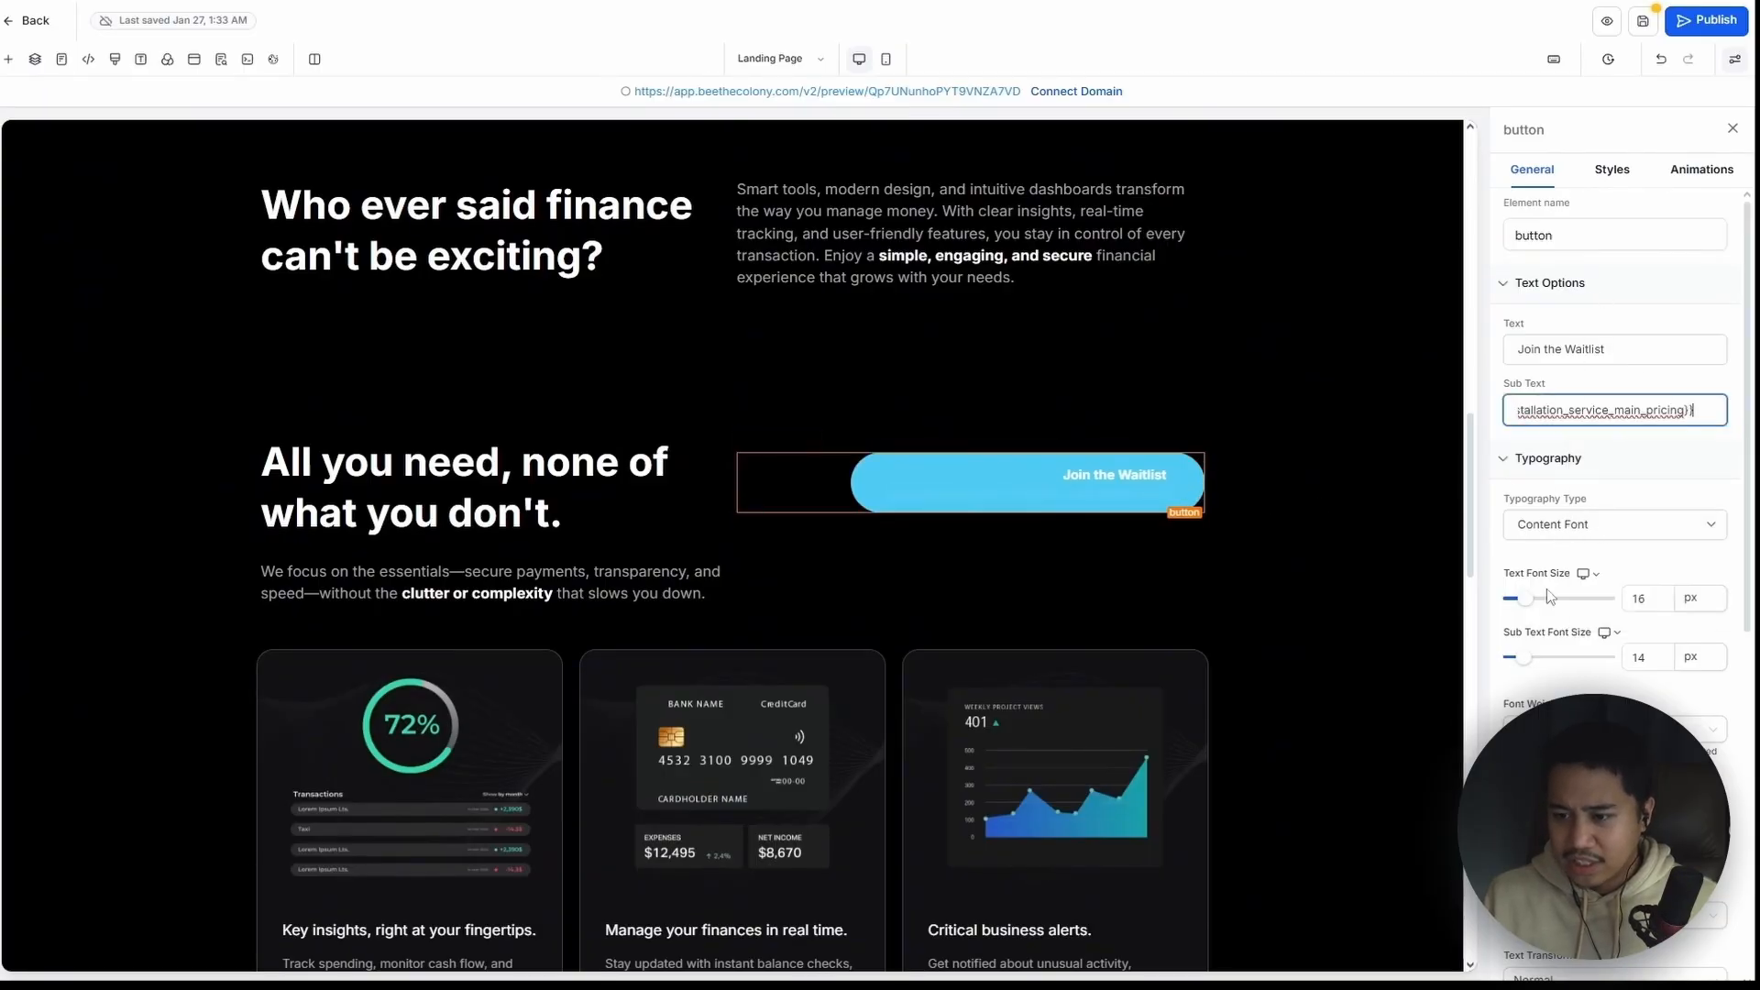
Set the sub text color of that Join the Waitlist button to white
scroll(1499, 666, down, 6)
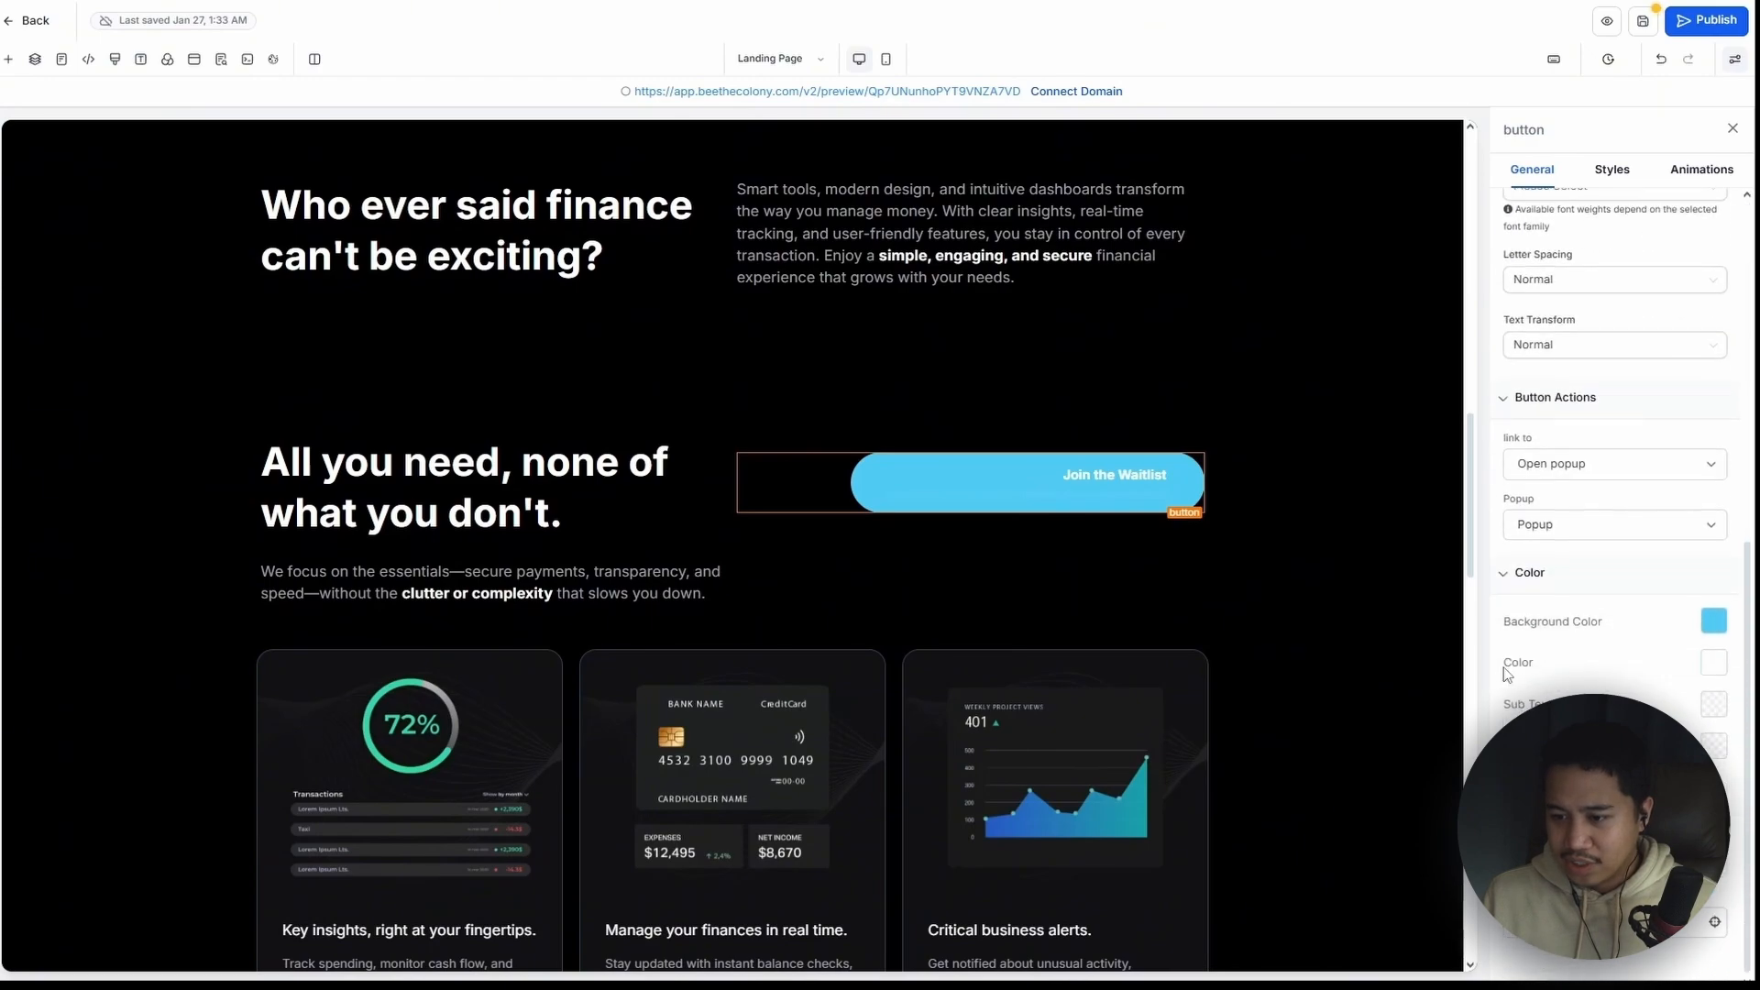
click(1711, 710)
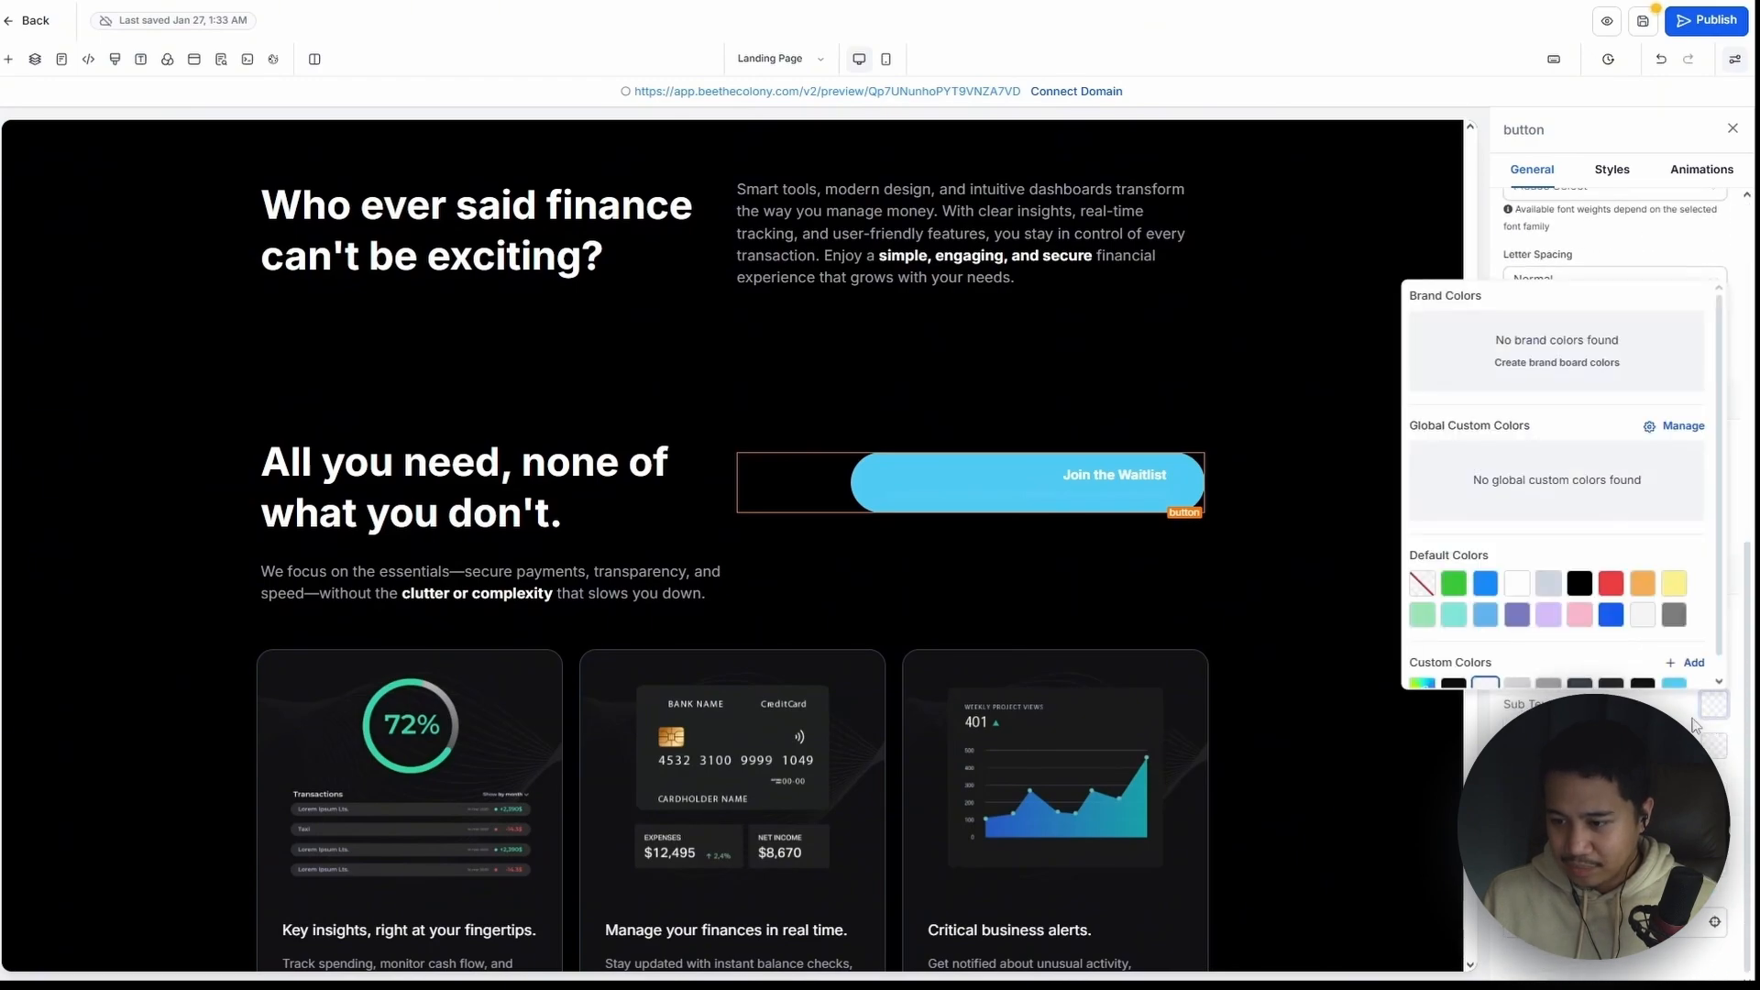
click(1517, 583)
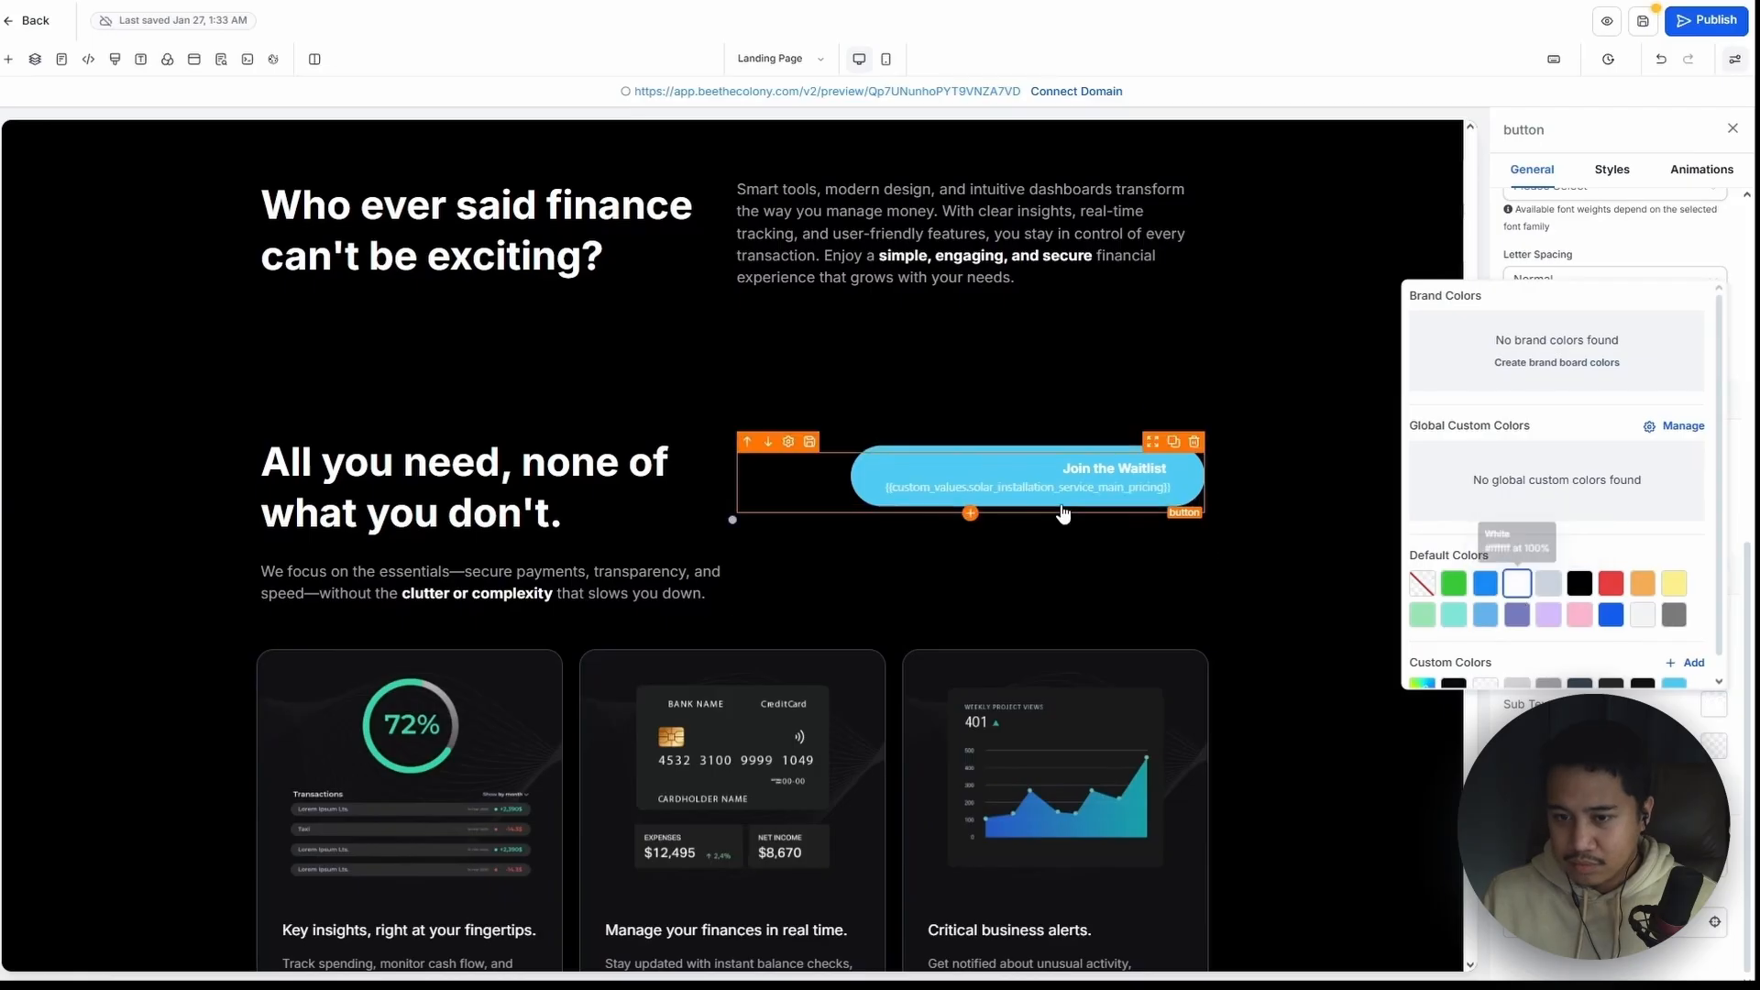
click(1226, 516)
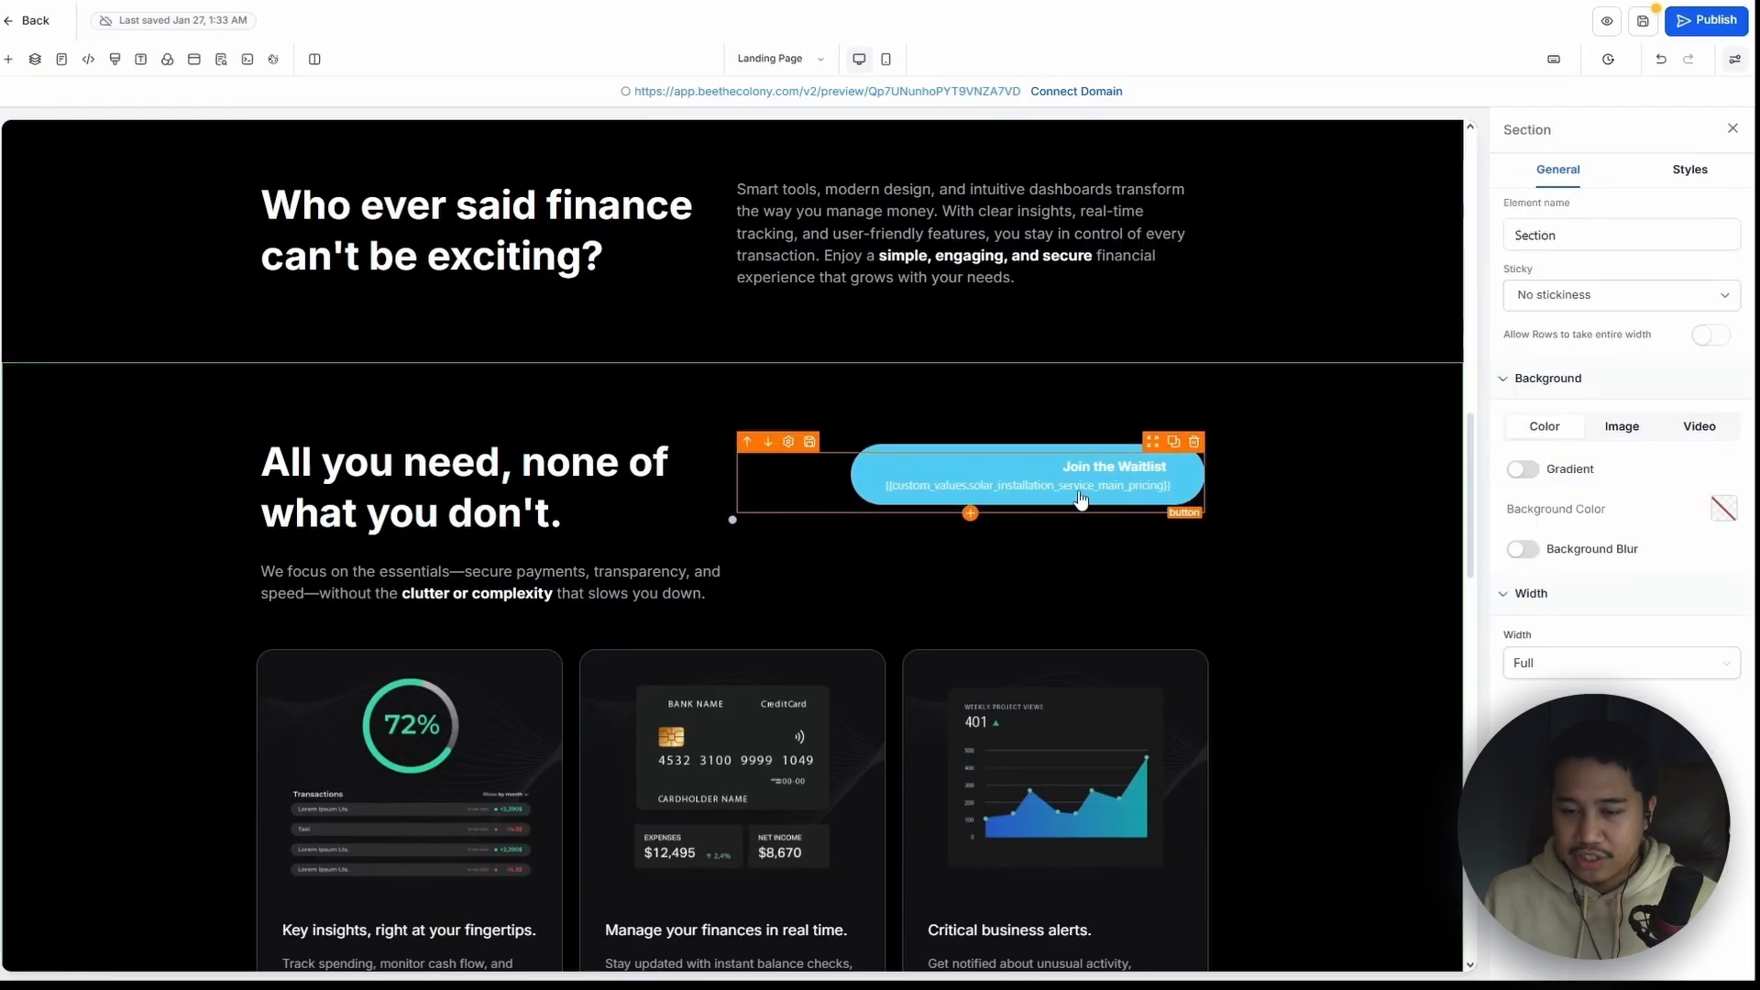
Append {{custom_values.solar_installation_service_main_pricing}} to the end of the last footer paragraph, the one beginning "We help you move money with confidence"
scroll(1314, 500, down, 15)
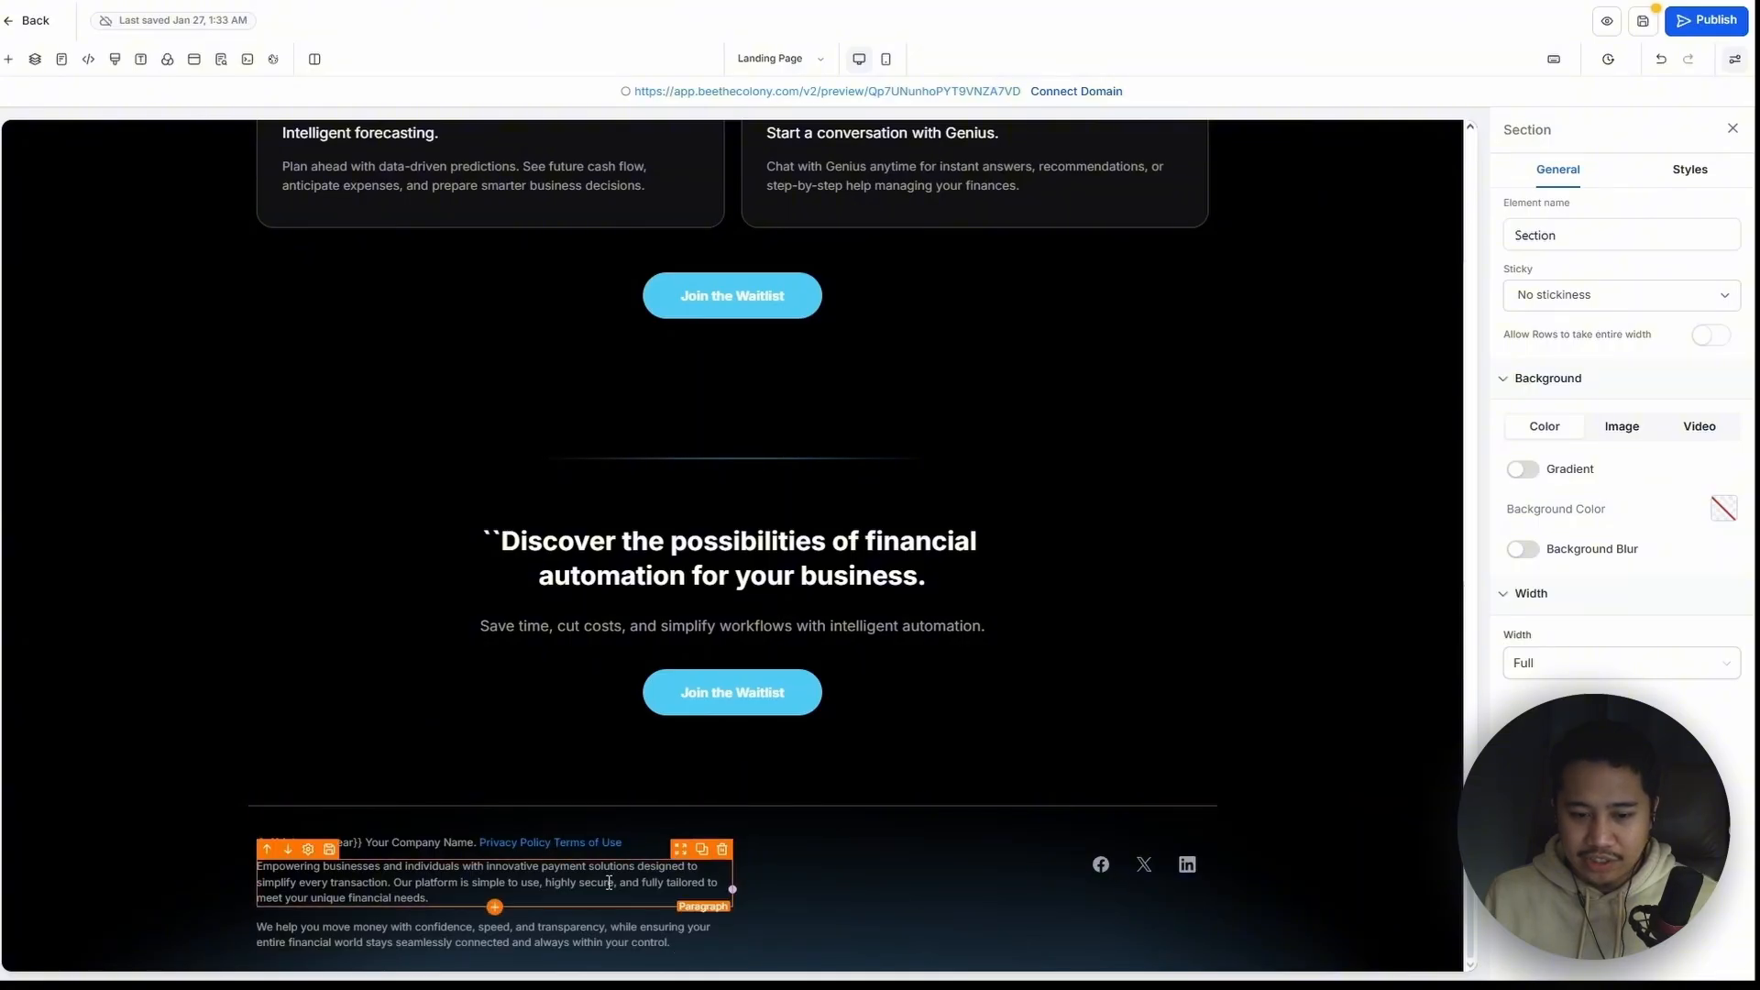
click(440, 928)
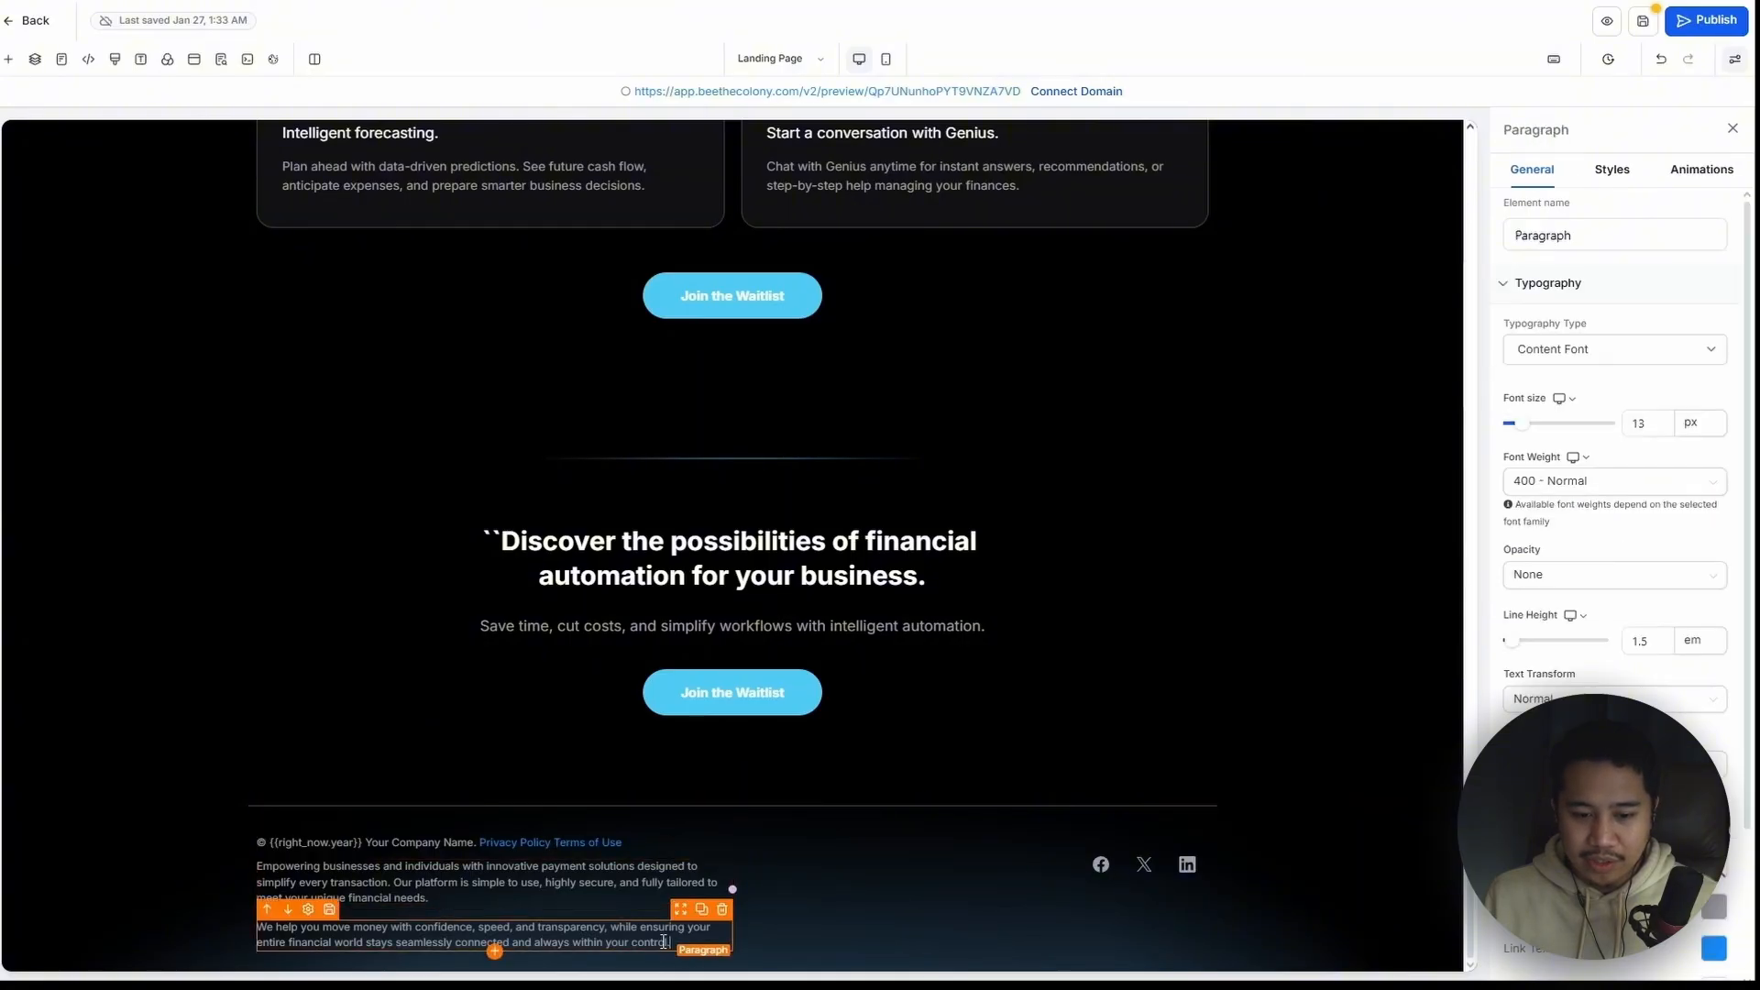
click(1261, 521)
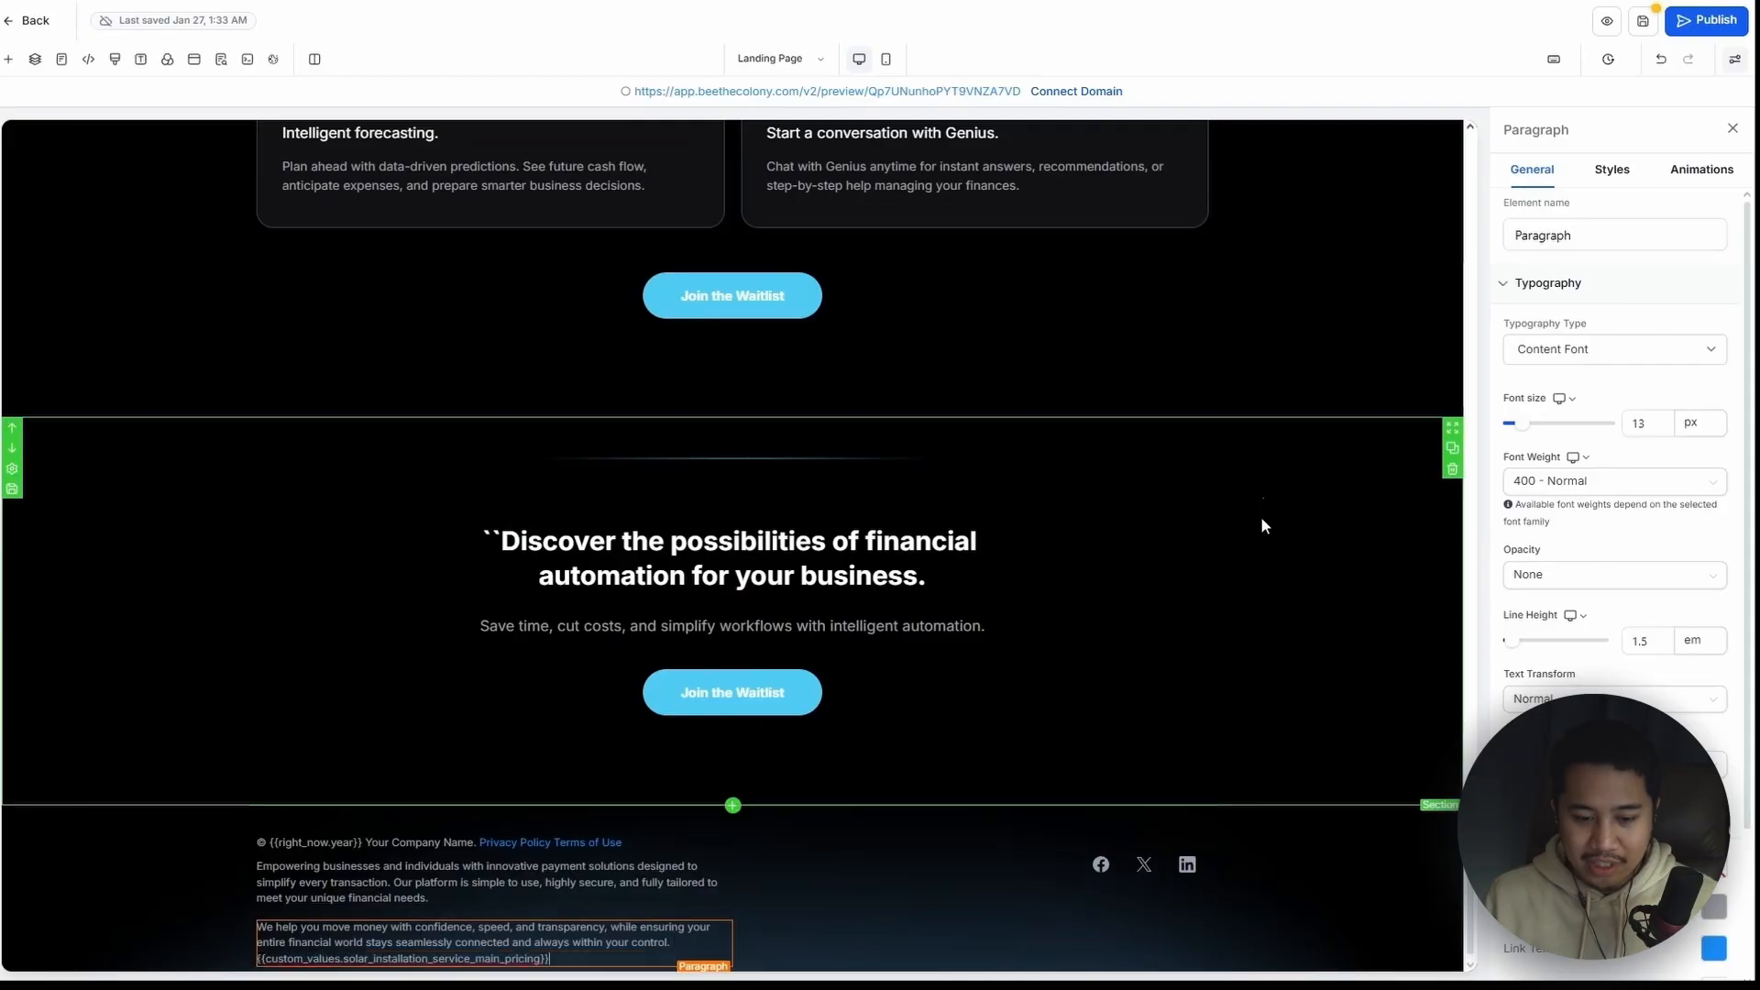
Save the landing page, accepting the sync of the global section changes
scroll(450, 942, down, 1)
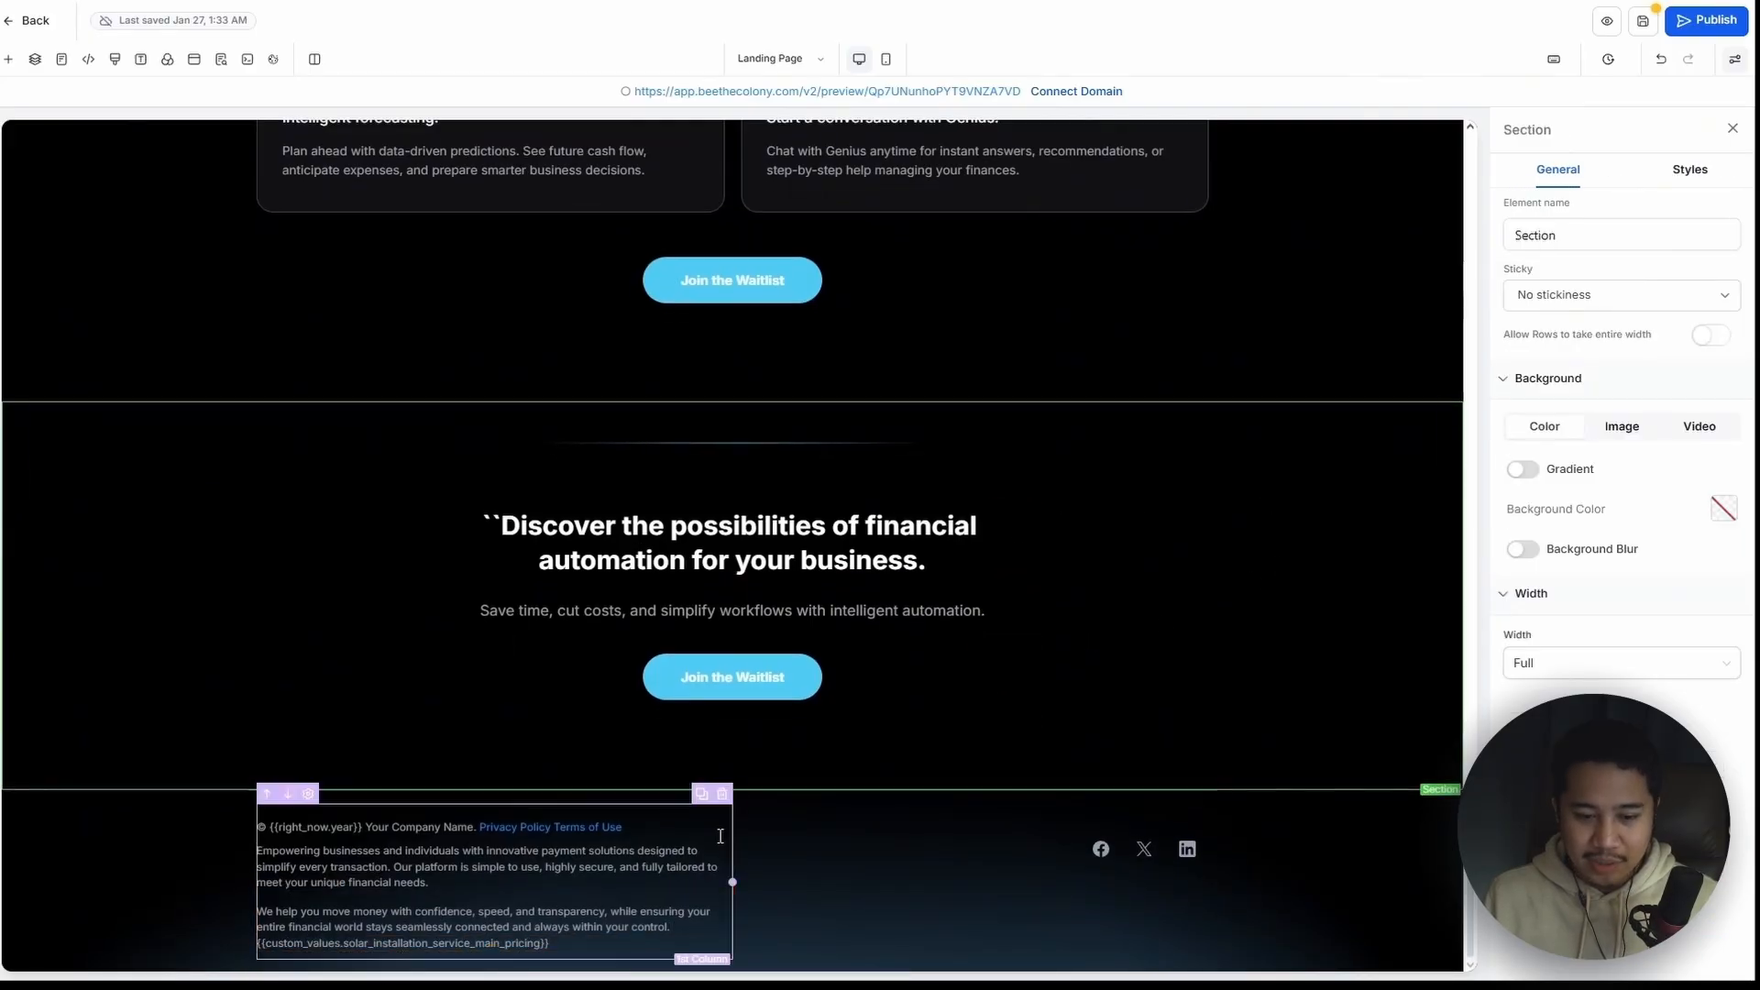
click(1642, 33)
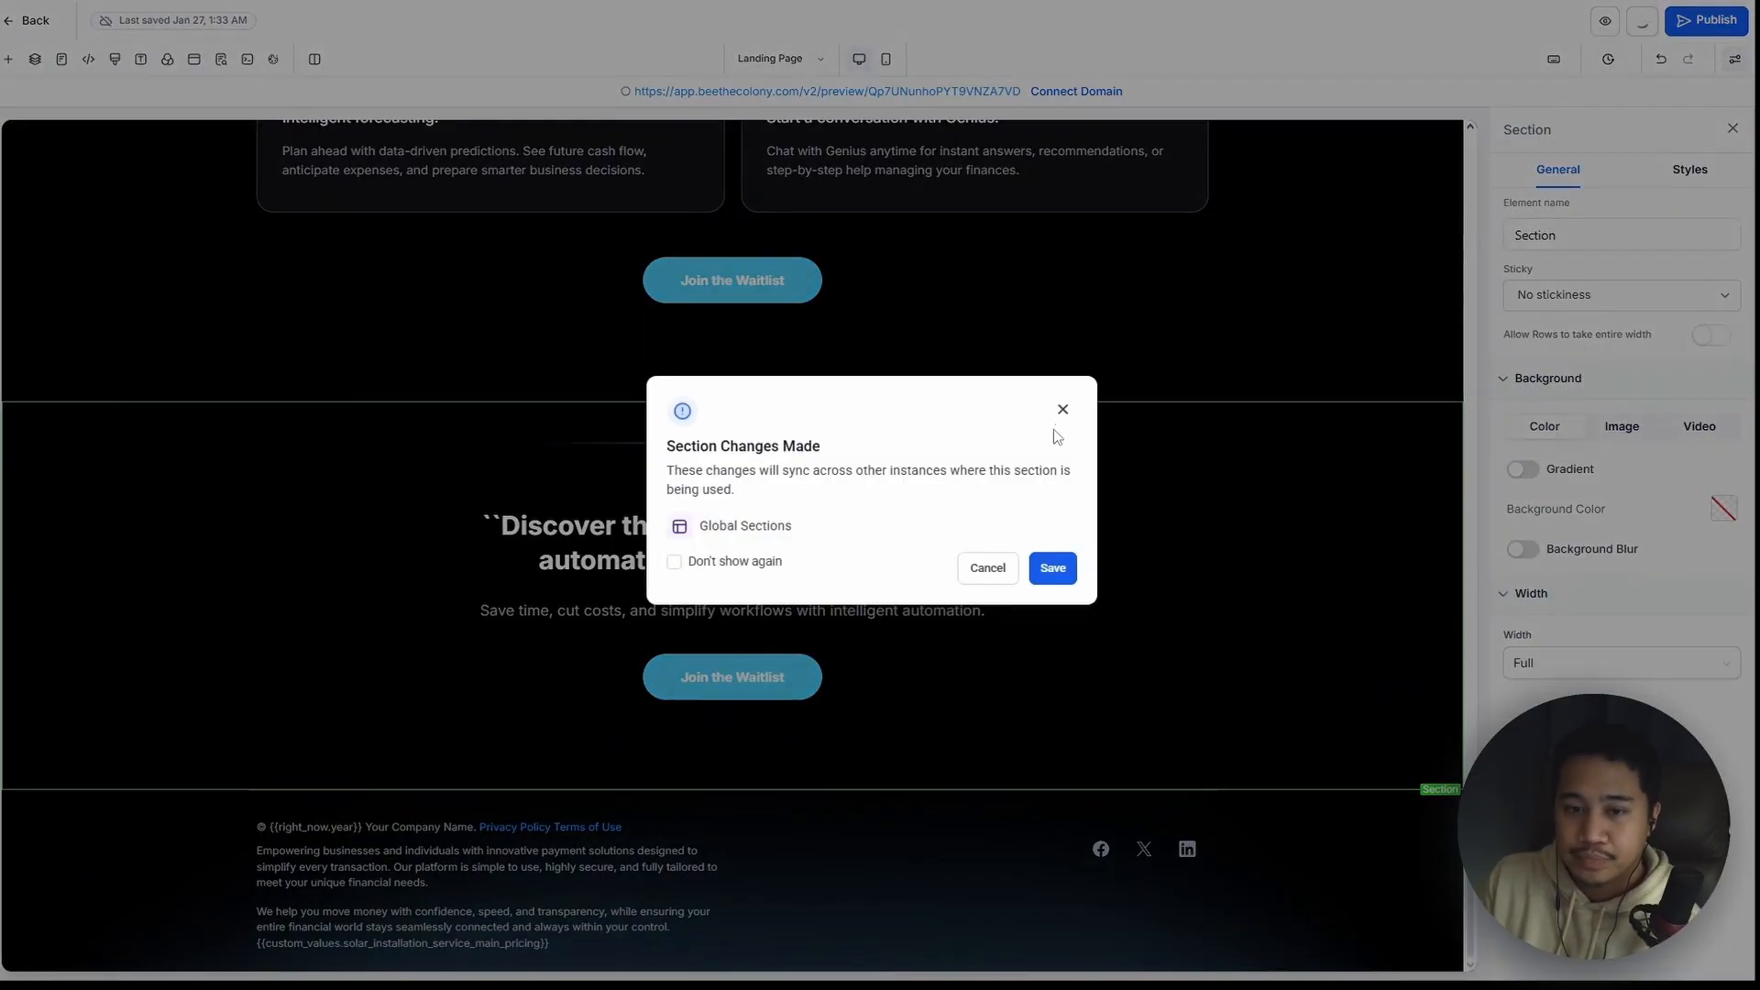
click(1065, 569)
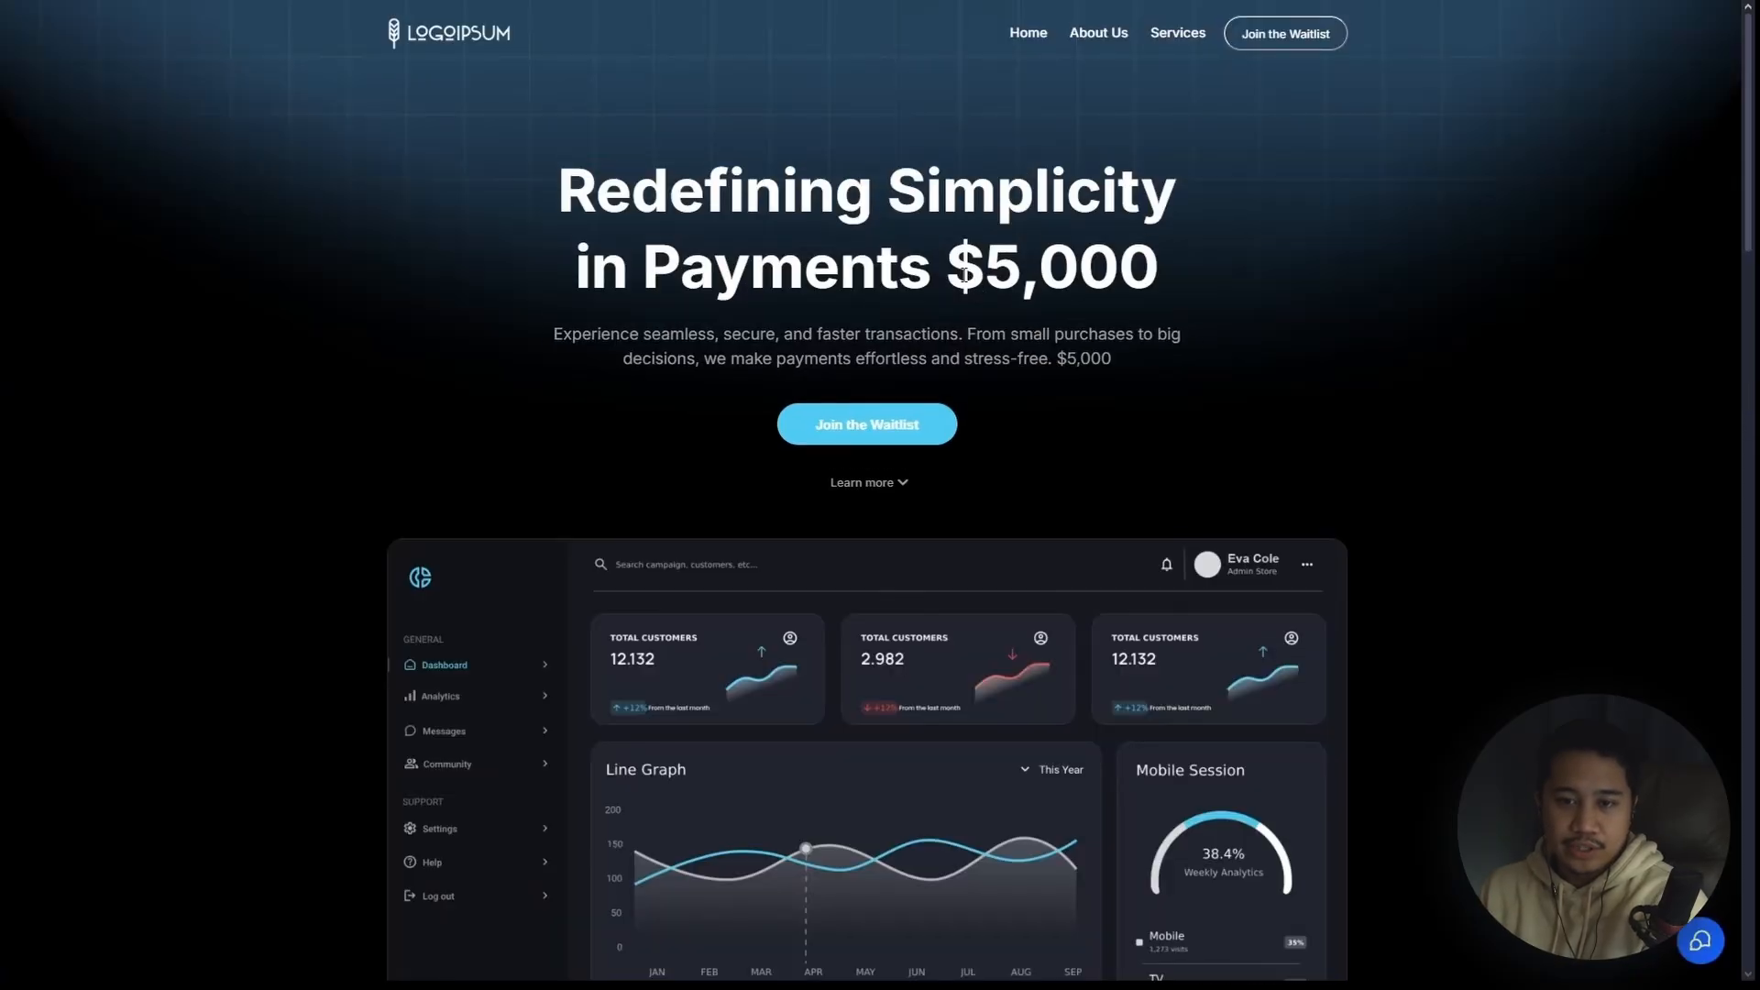
Check how the custom value appears in the landing page preview's headline, intro paragraph, waitlist button and footer
drag(966, 273, 1159, 275)
click(1114, 365)
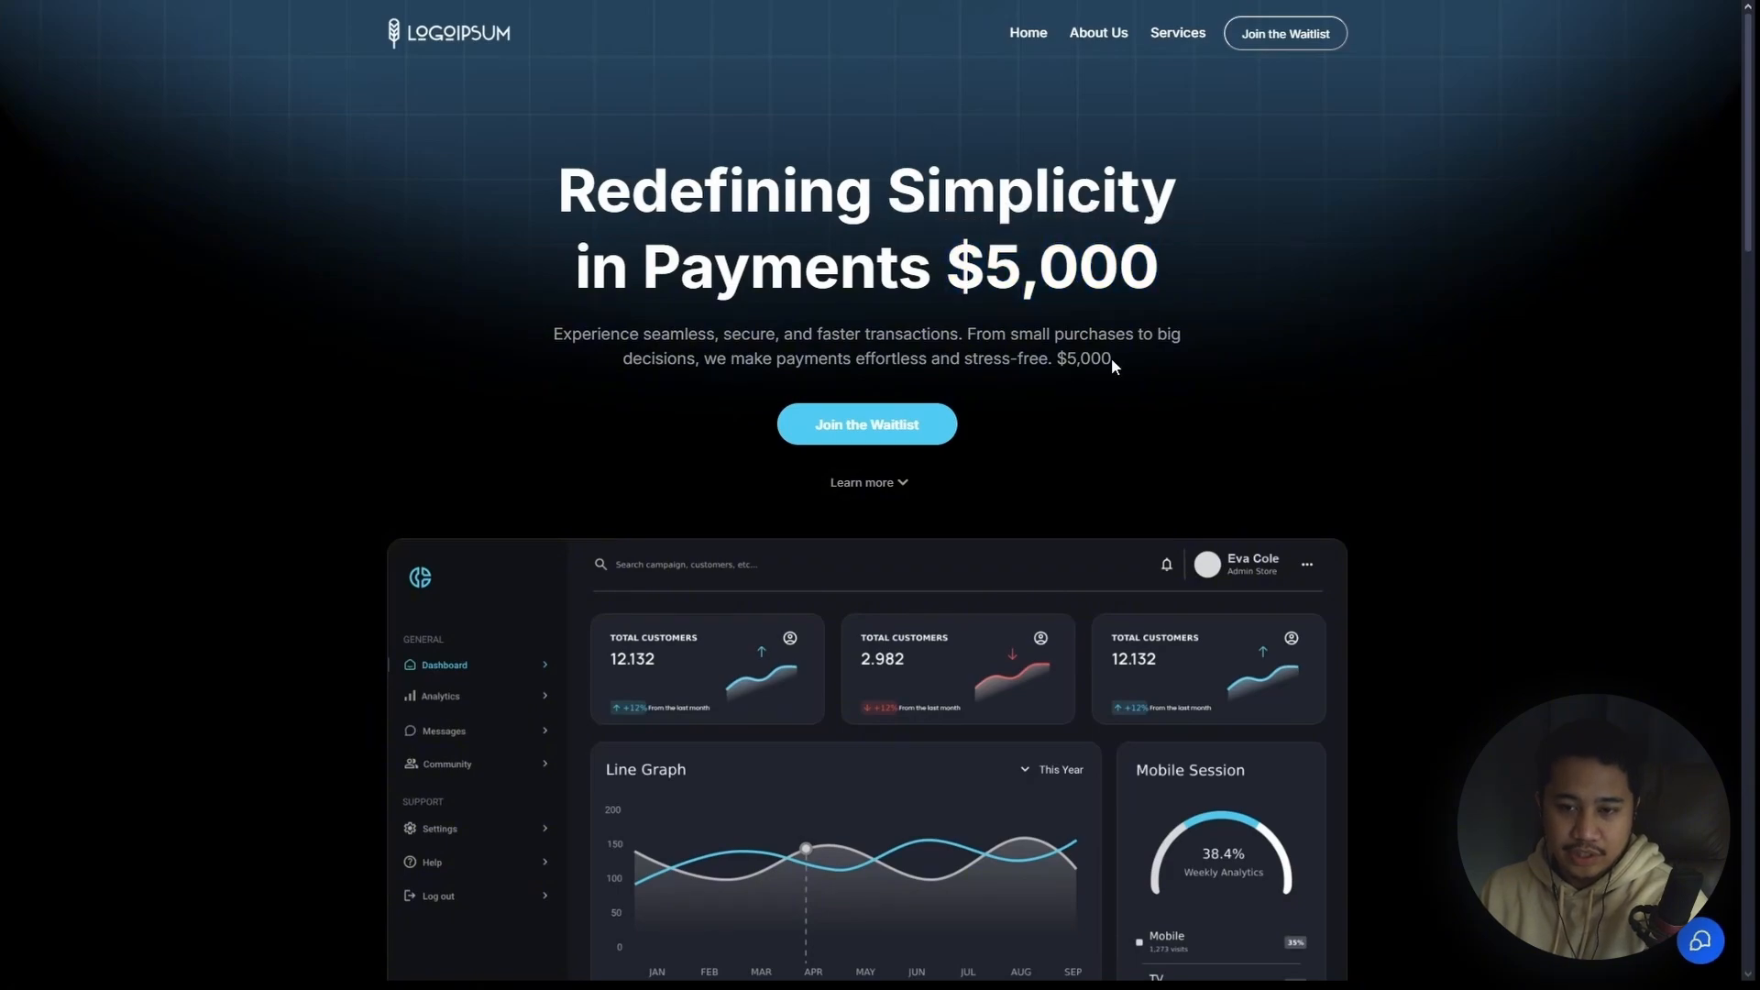
scroll(1422, 379, down, 10)
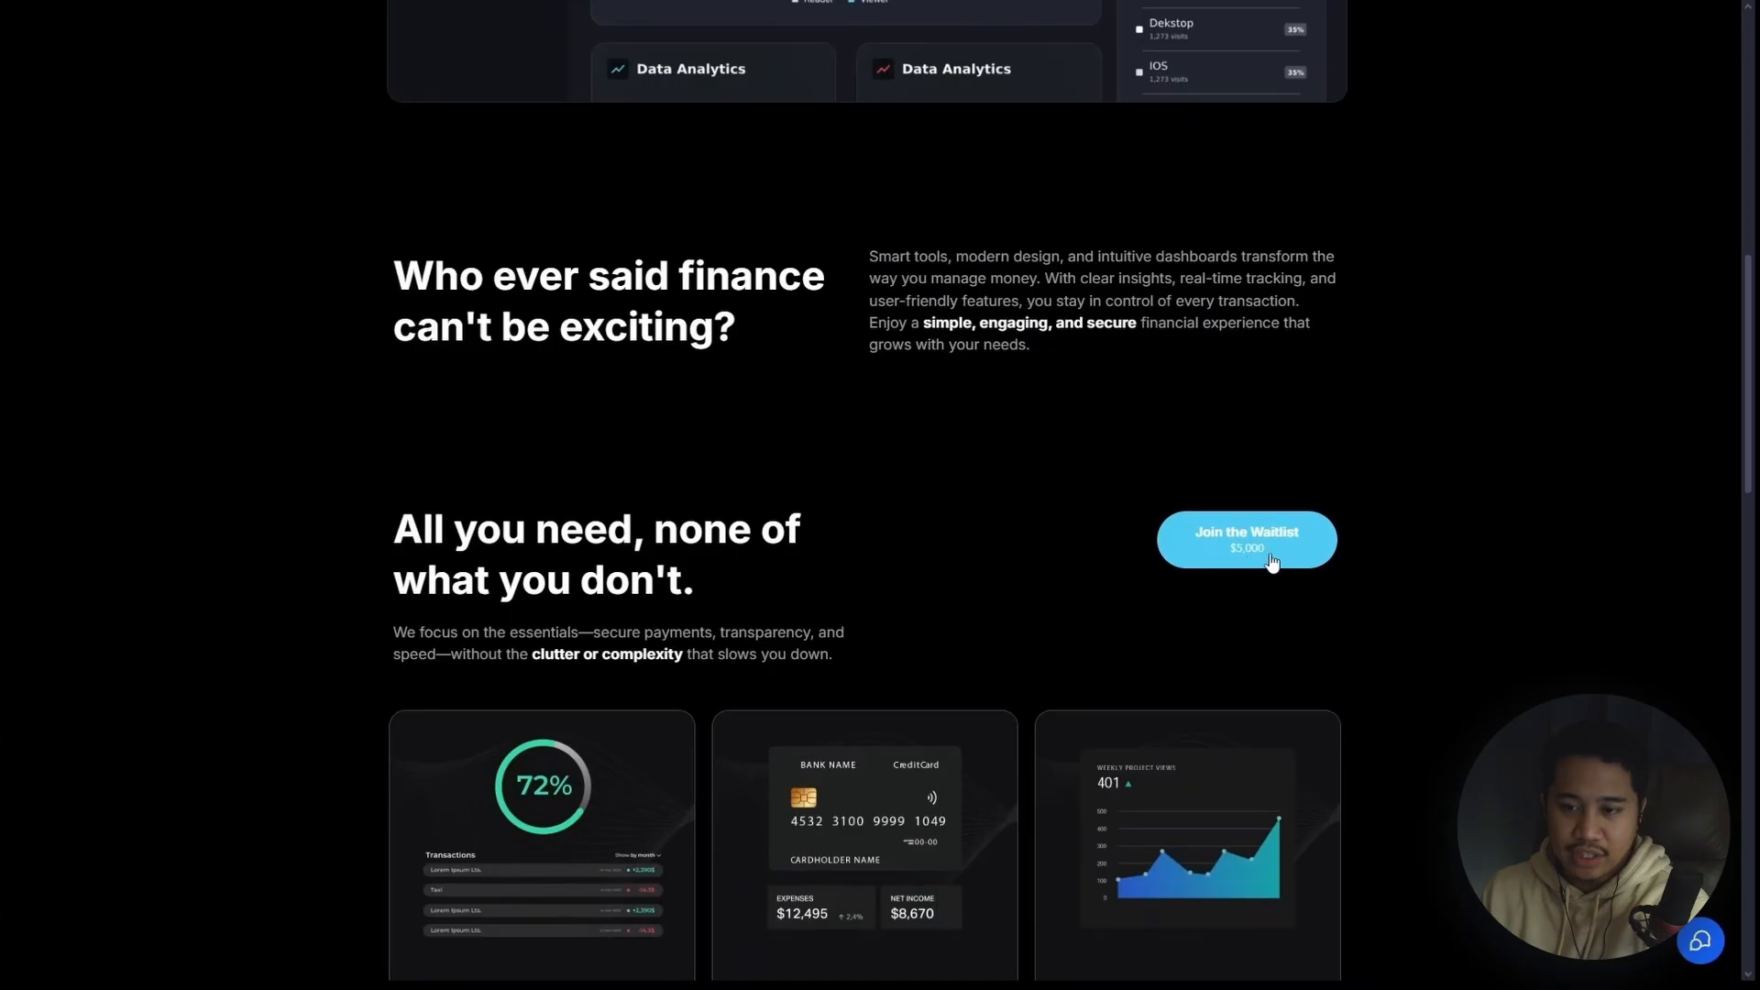
scroll(1488, 467, down, 10)
scroll(1456, 518, down, 6)
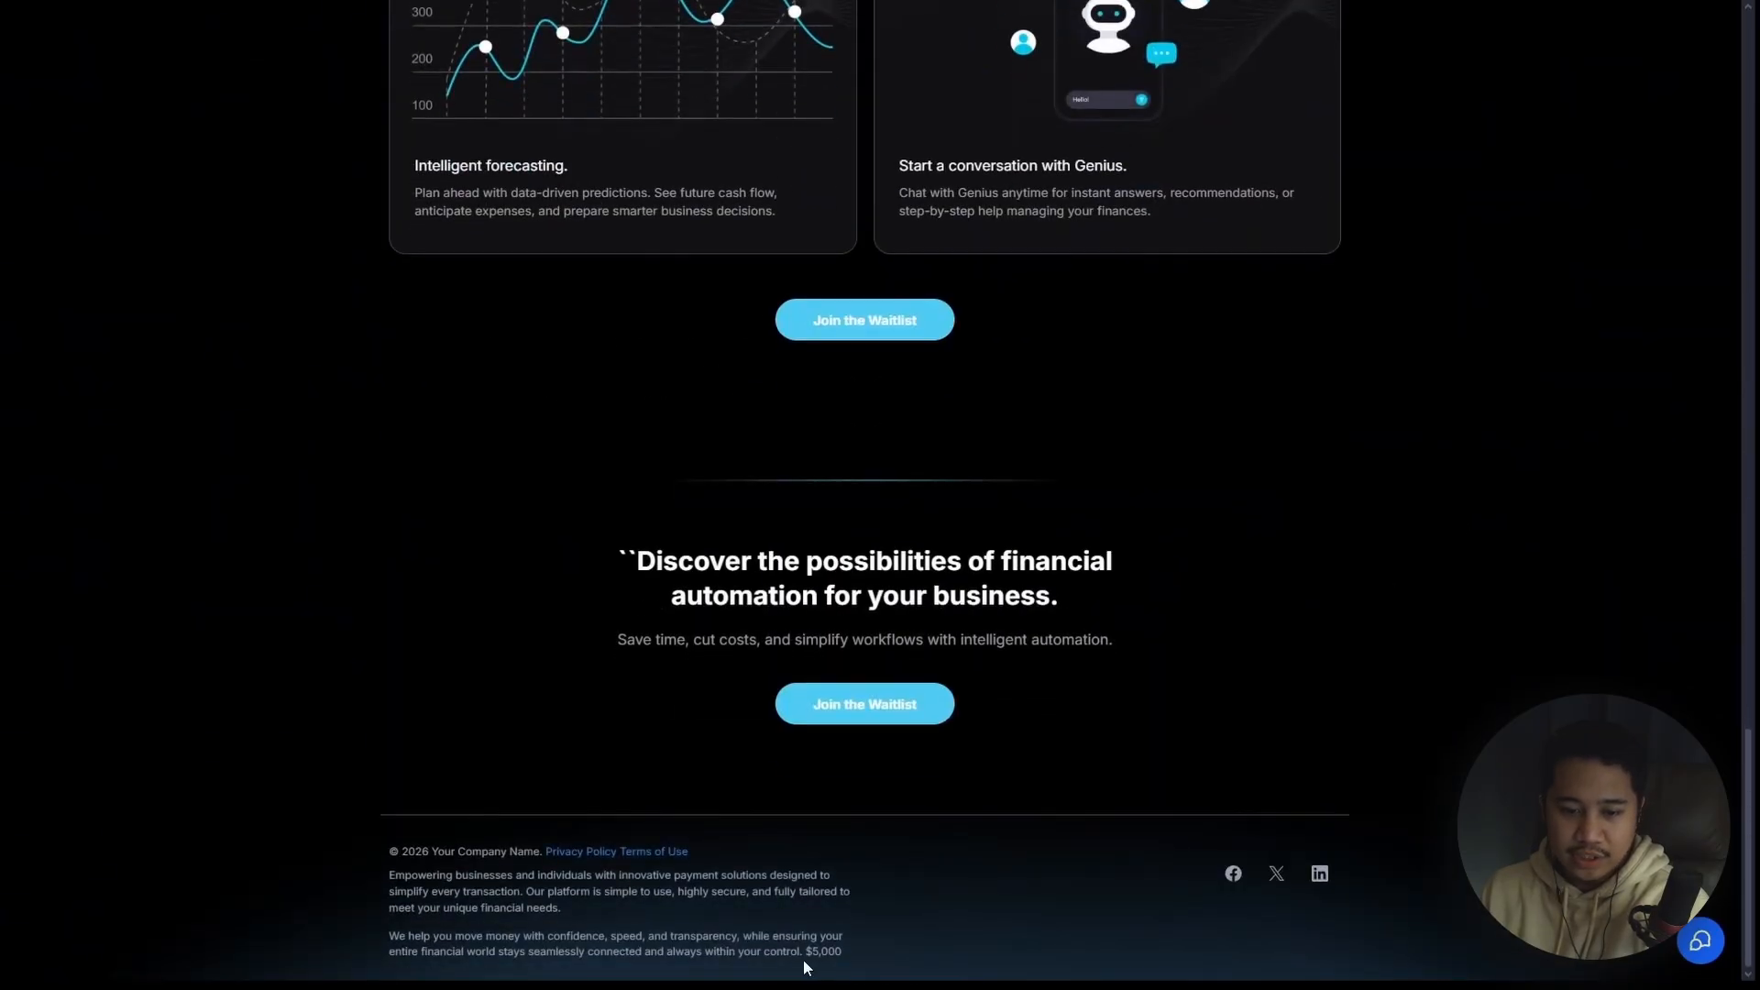
double_click(806, 951)
click(1405, 563)
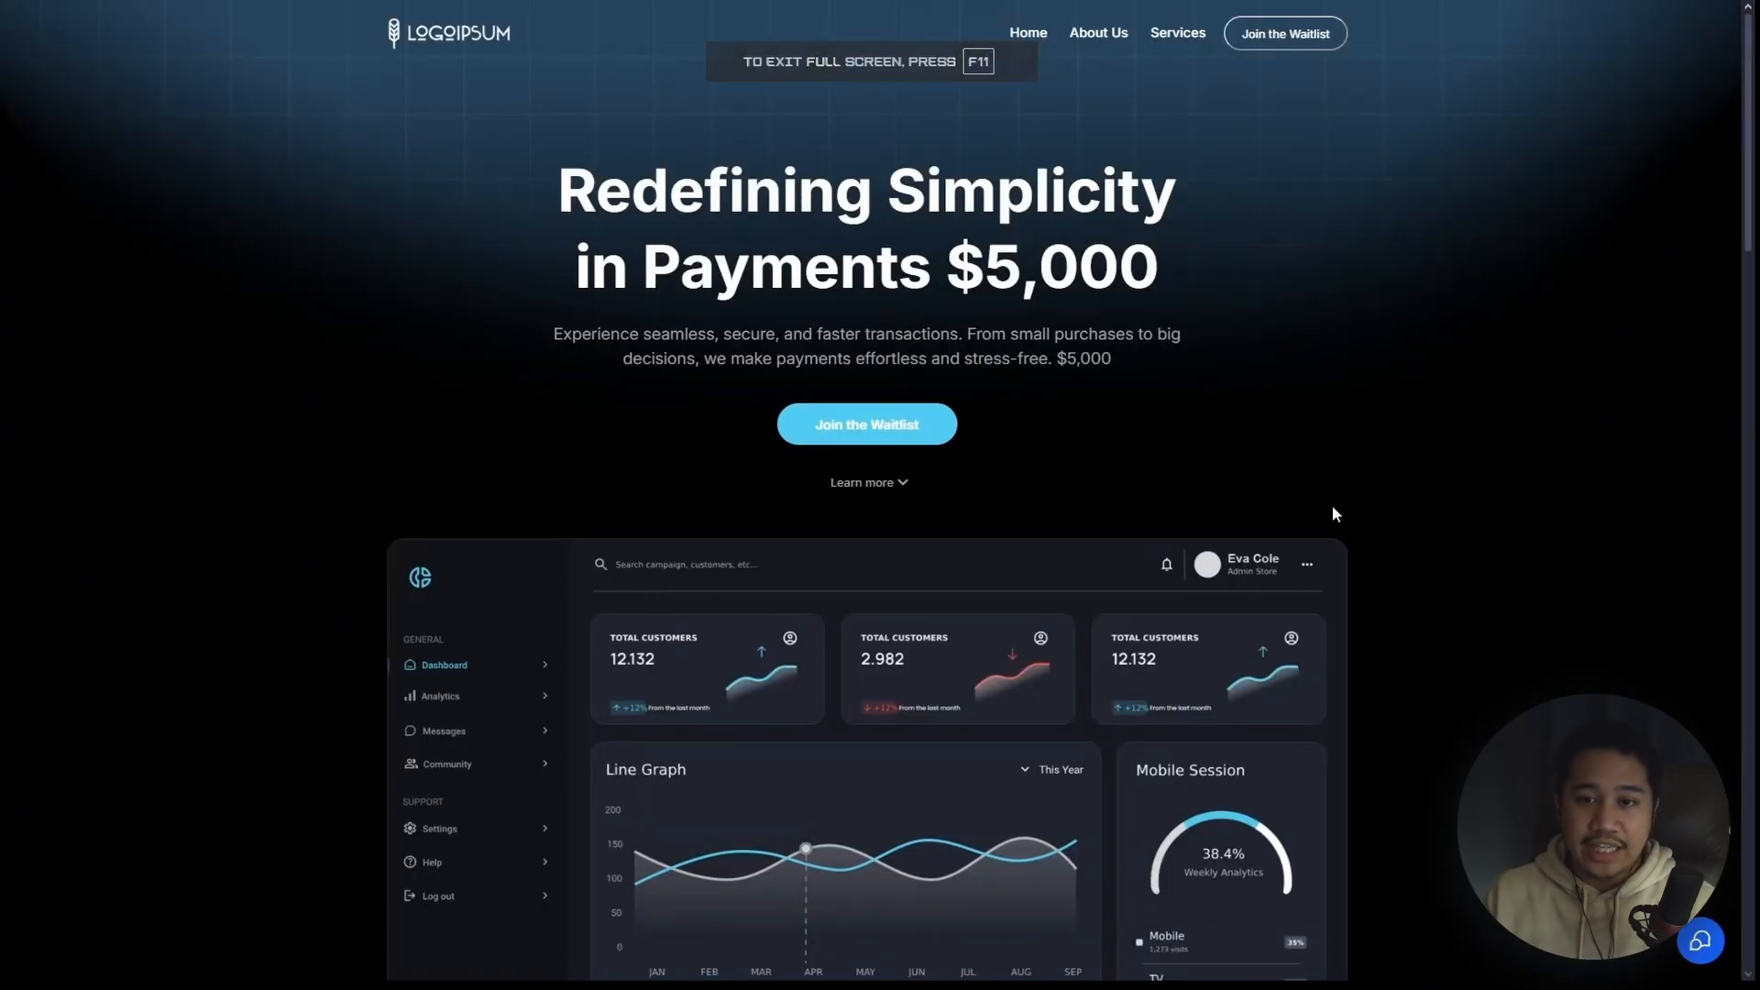
mouse_move(948, 267)
mouse_down()
mouse_move(1197, 274)
mouse_move(933, 271)
mouse_up()
click(1196, 274)
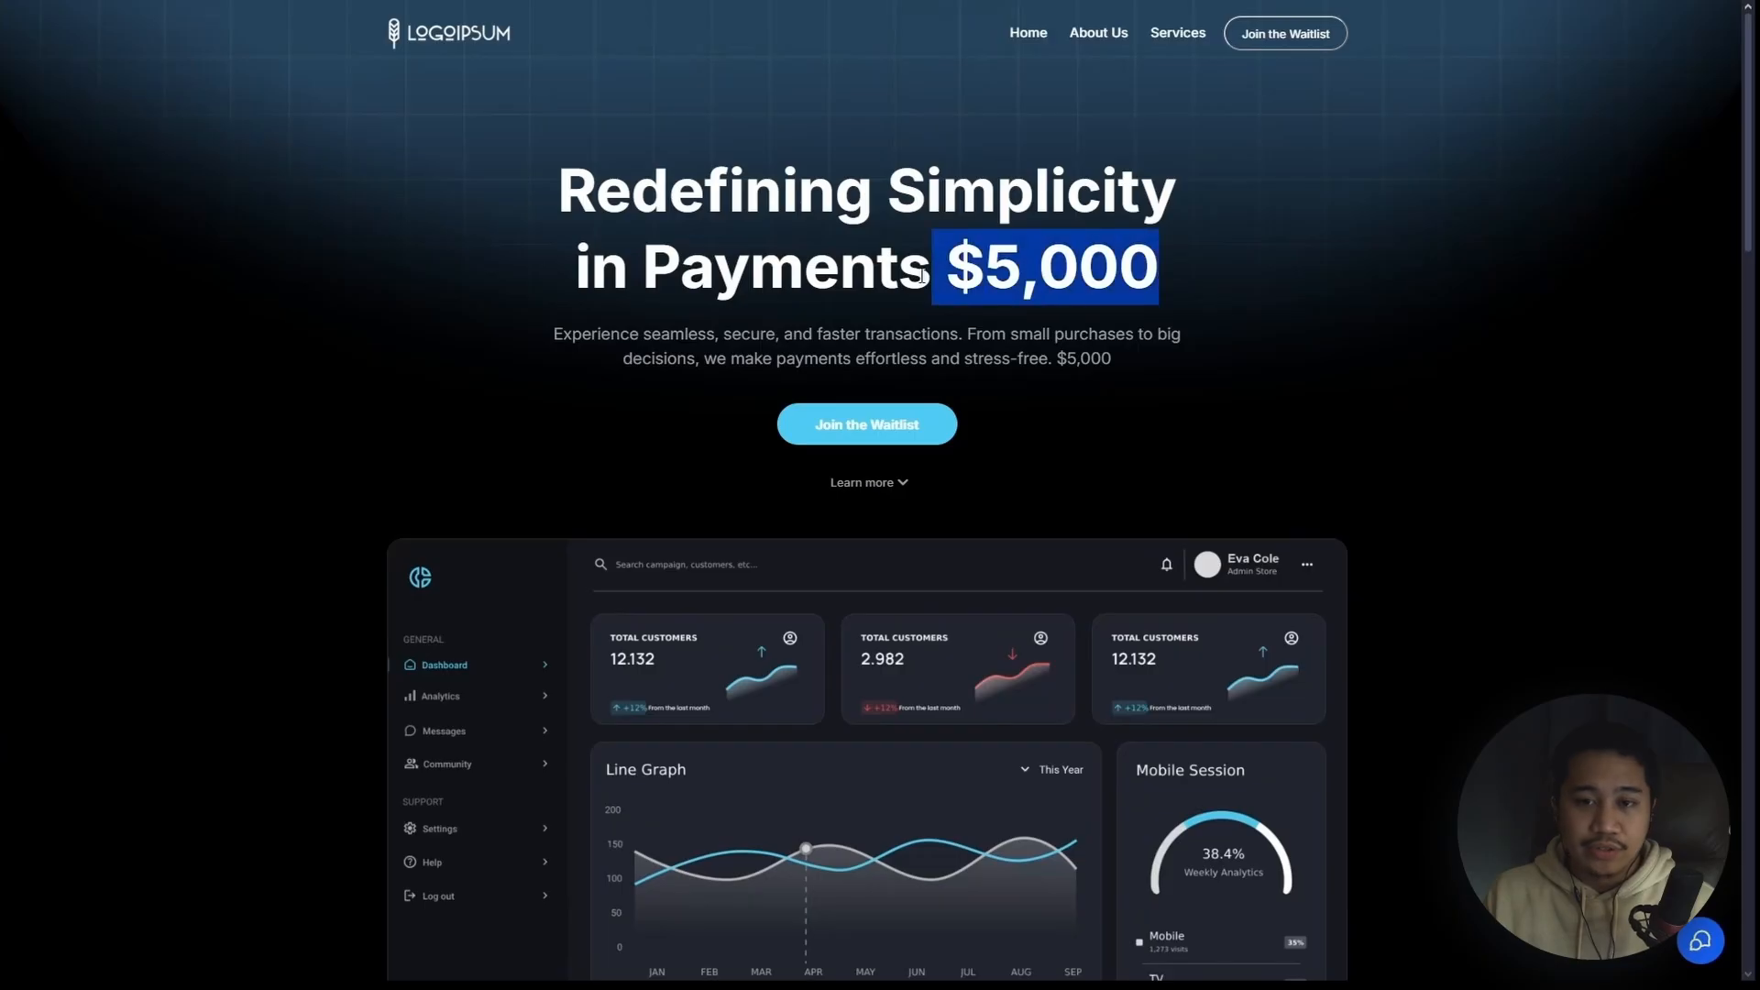
click(1383, 271)
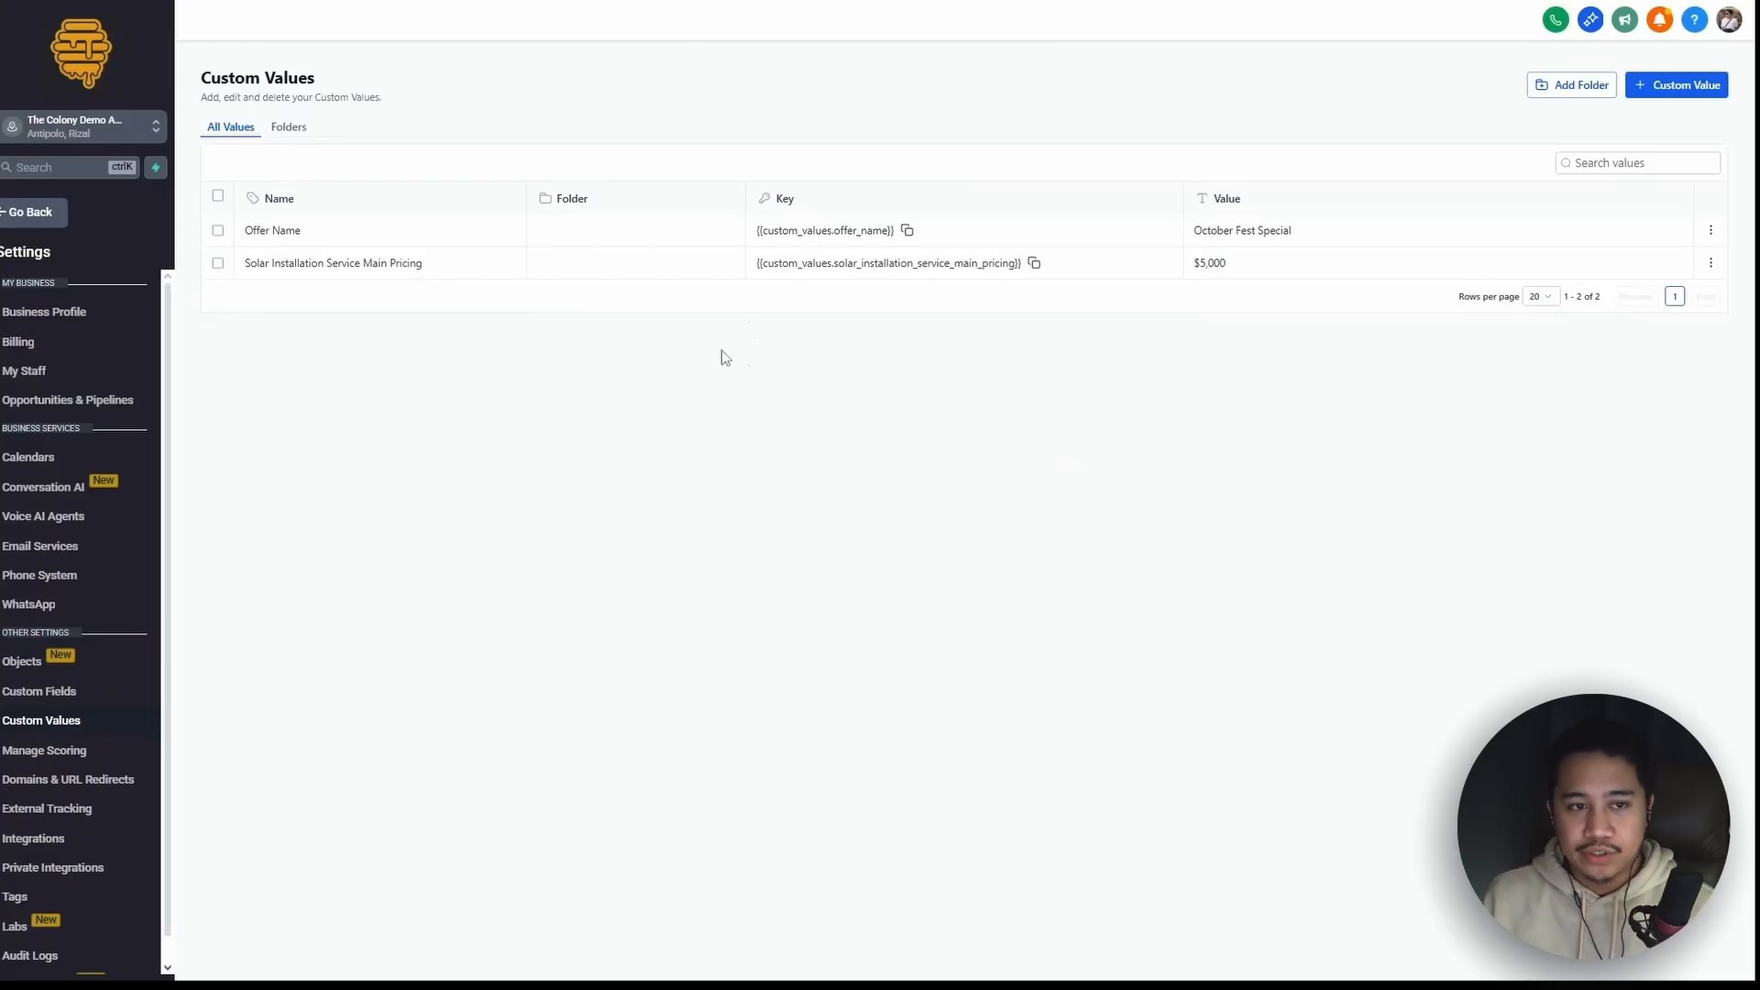
In the Custom Values settings, update the Solar Installation Service Main Pricing value to $10,000
drag(1232, 267, 1194, 269)
click(1284, 377)
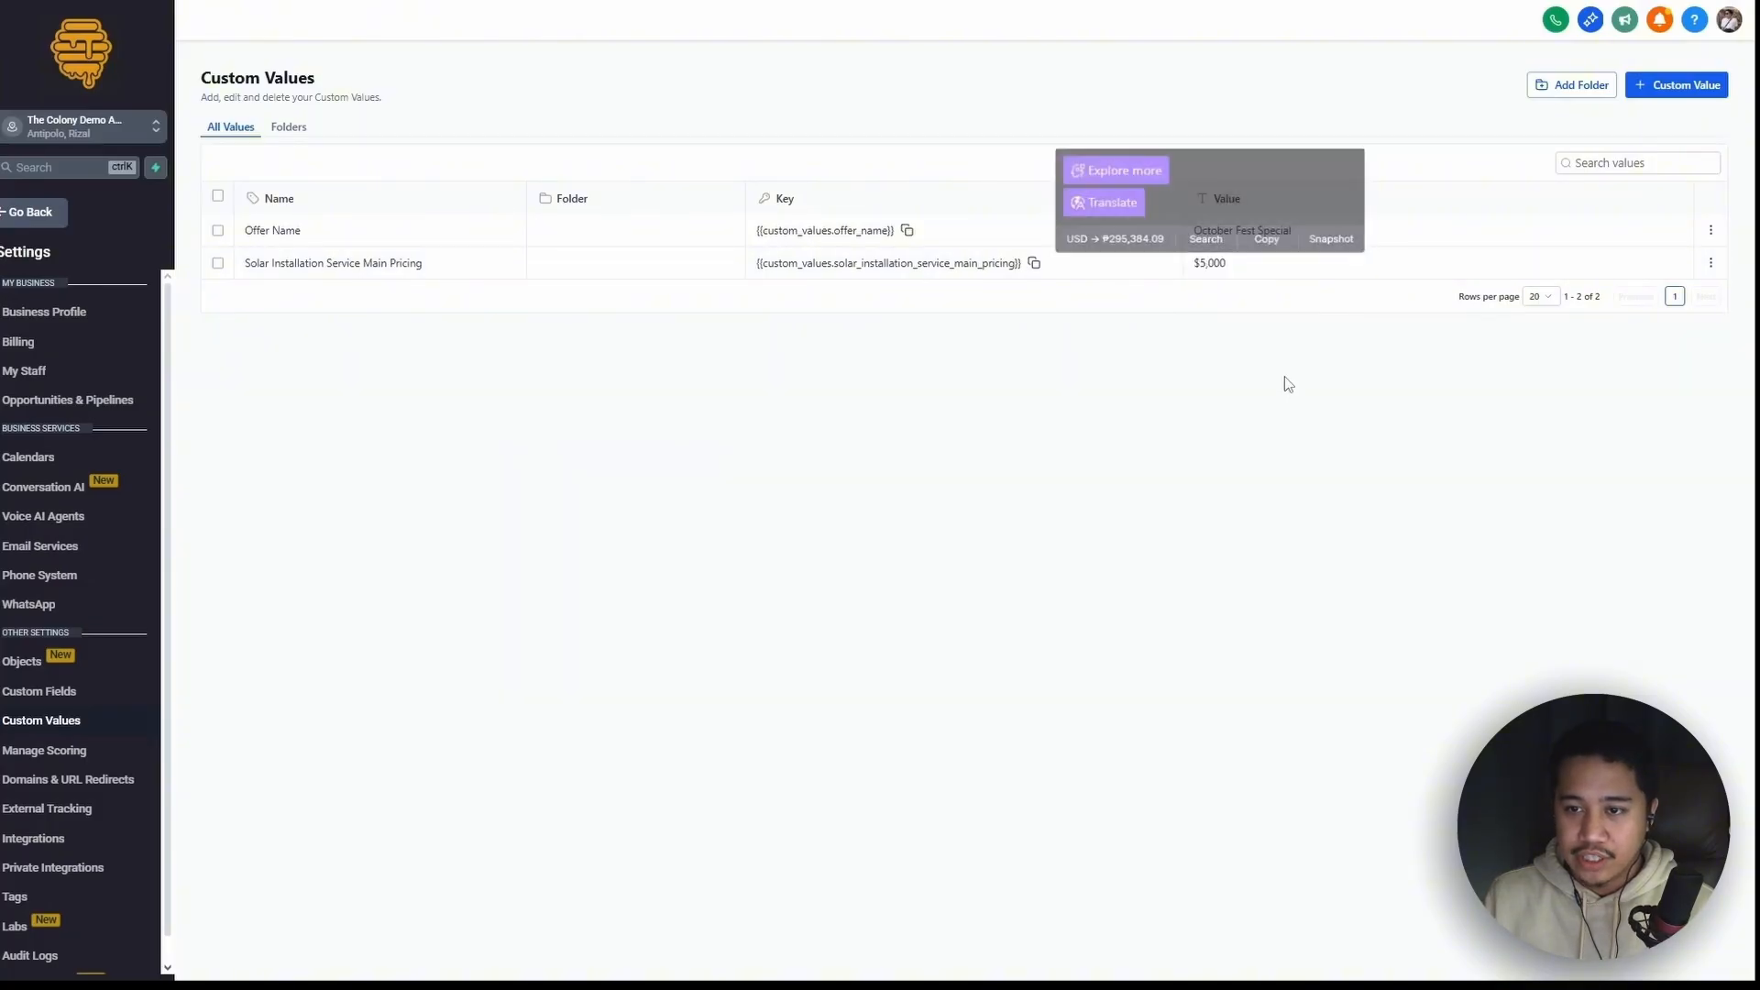
click(1710, 263)
click(1609, 294)
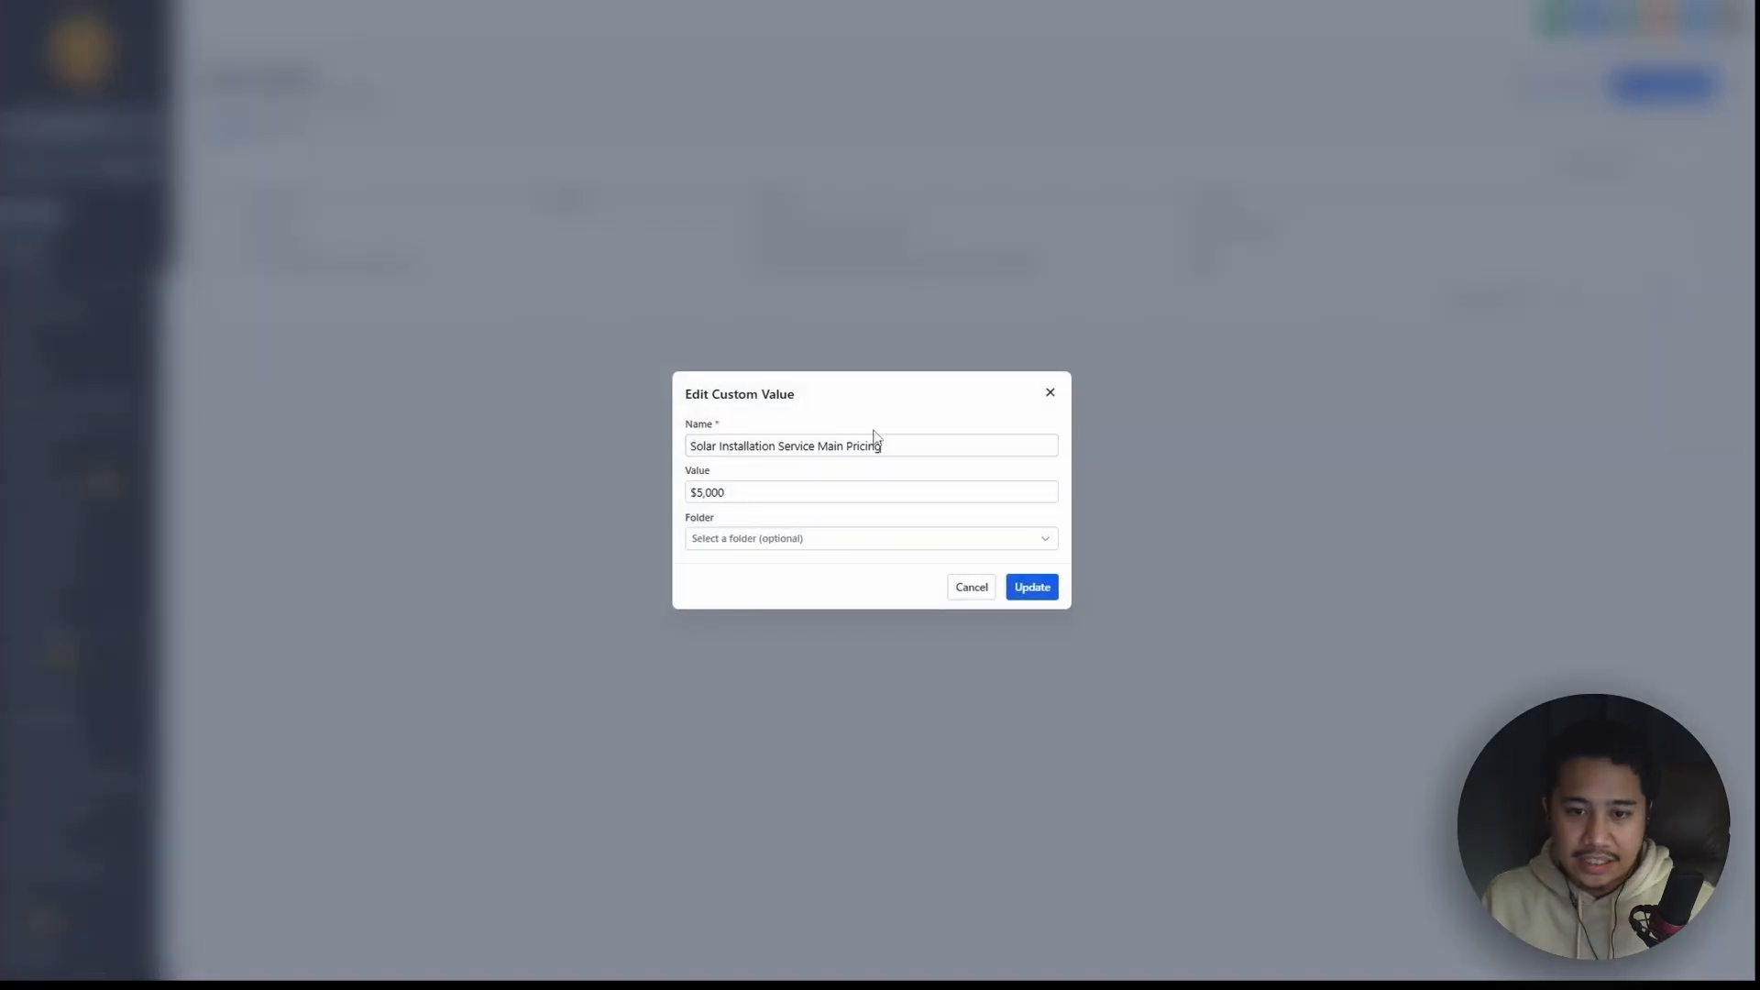
click(698, 495)
key(Delete)
text(10)
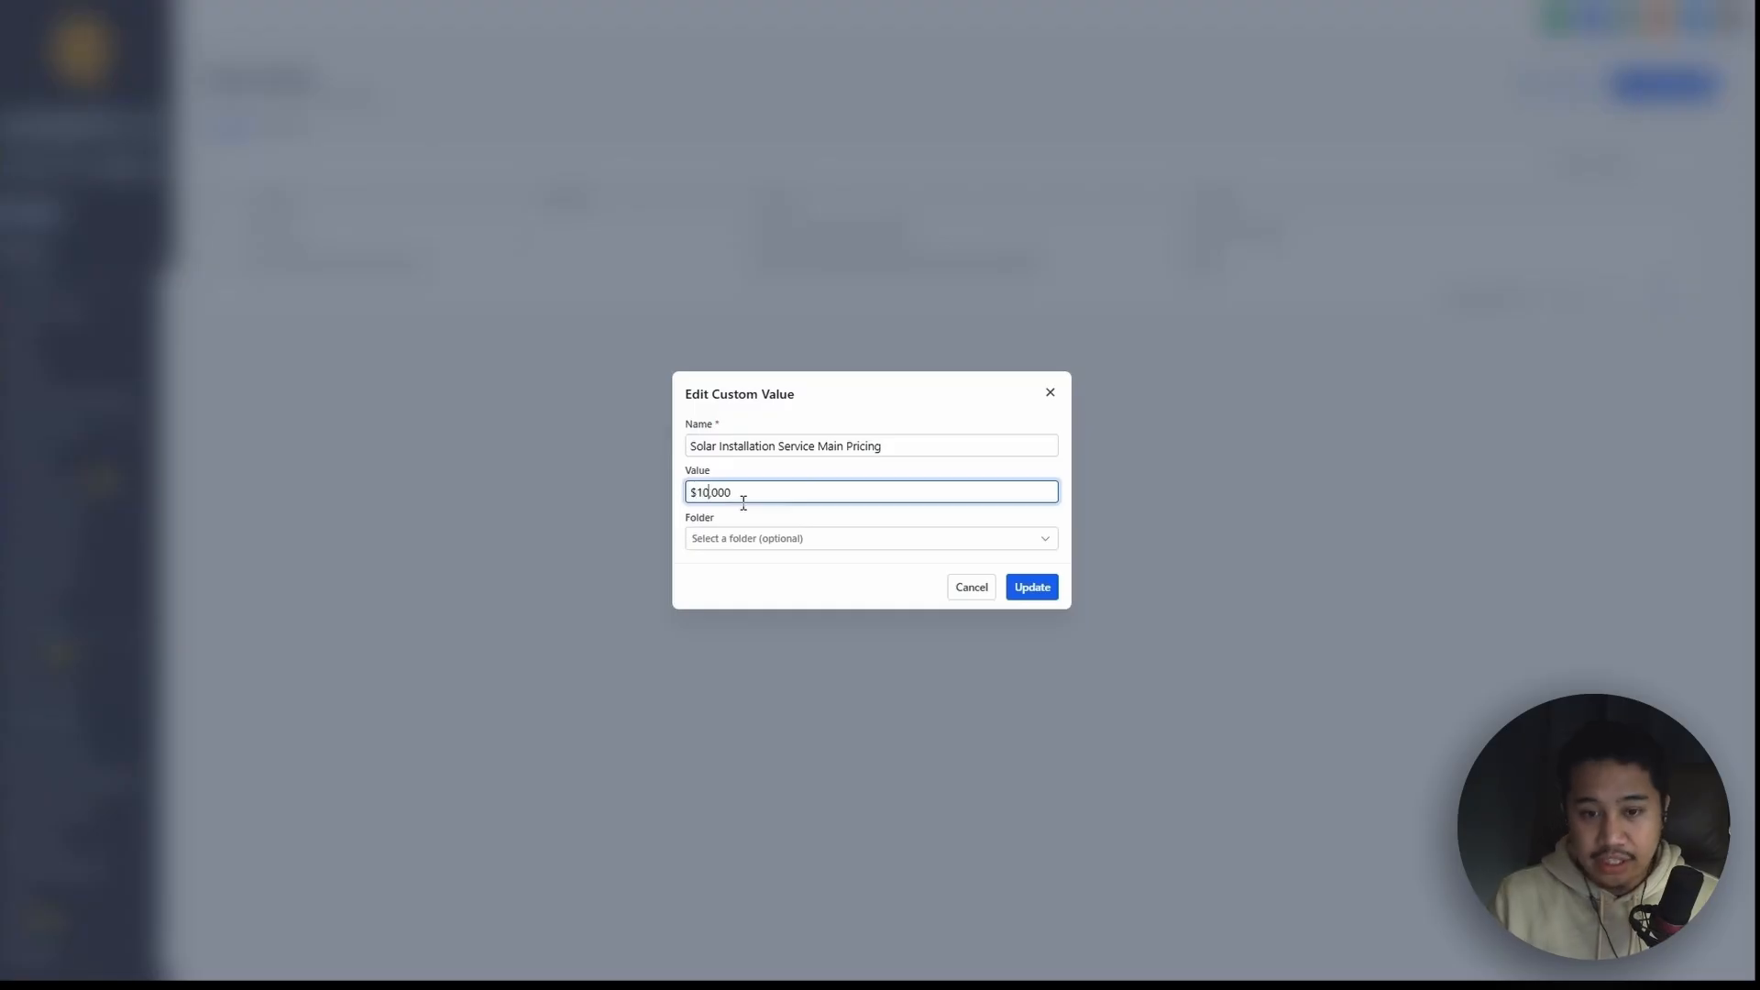
click(1014, 579)
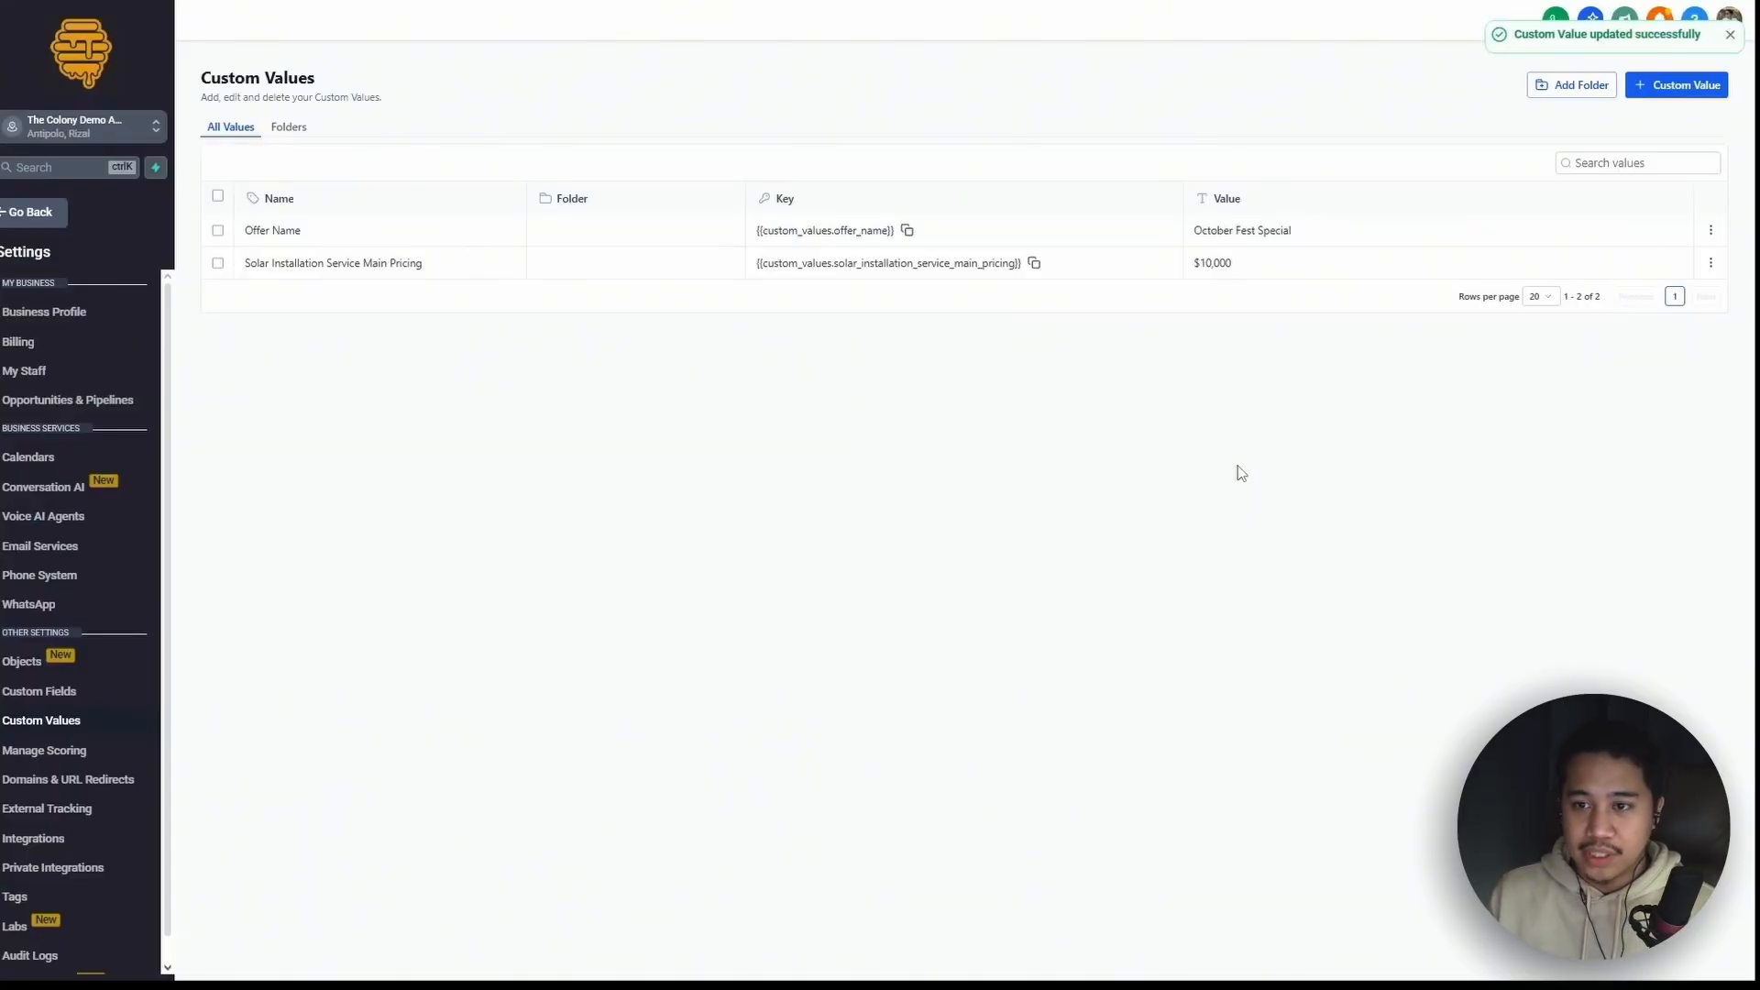
double_click(1214, 263)
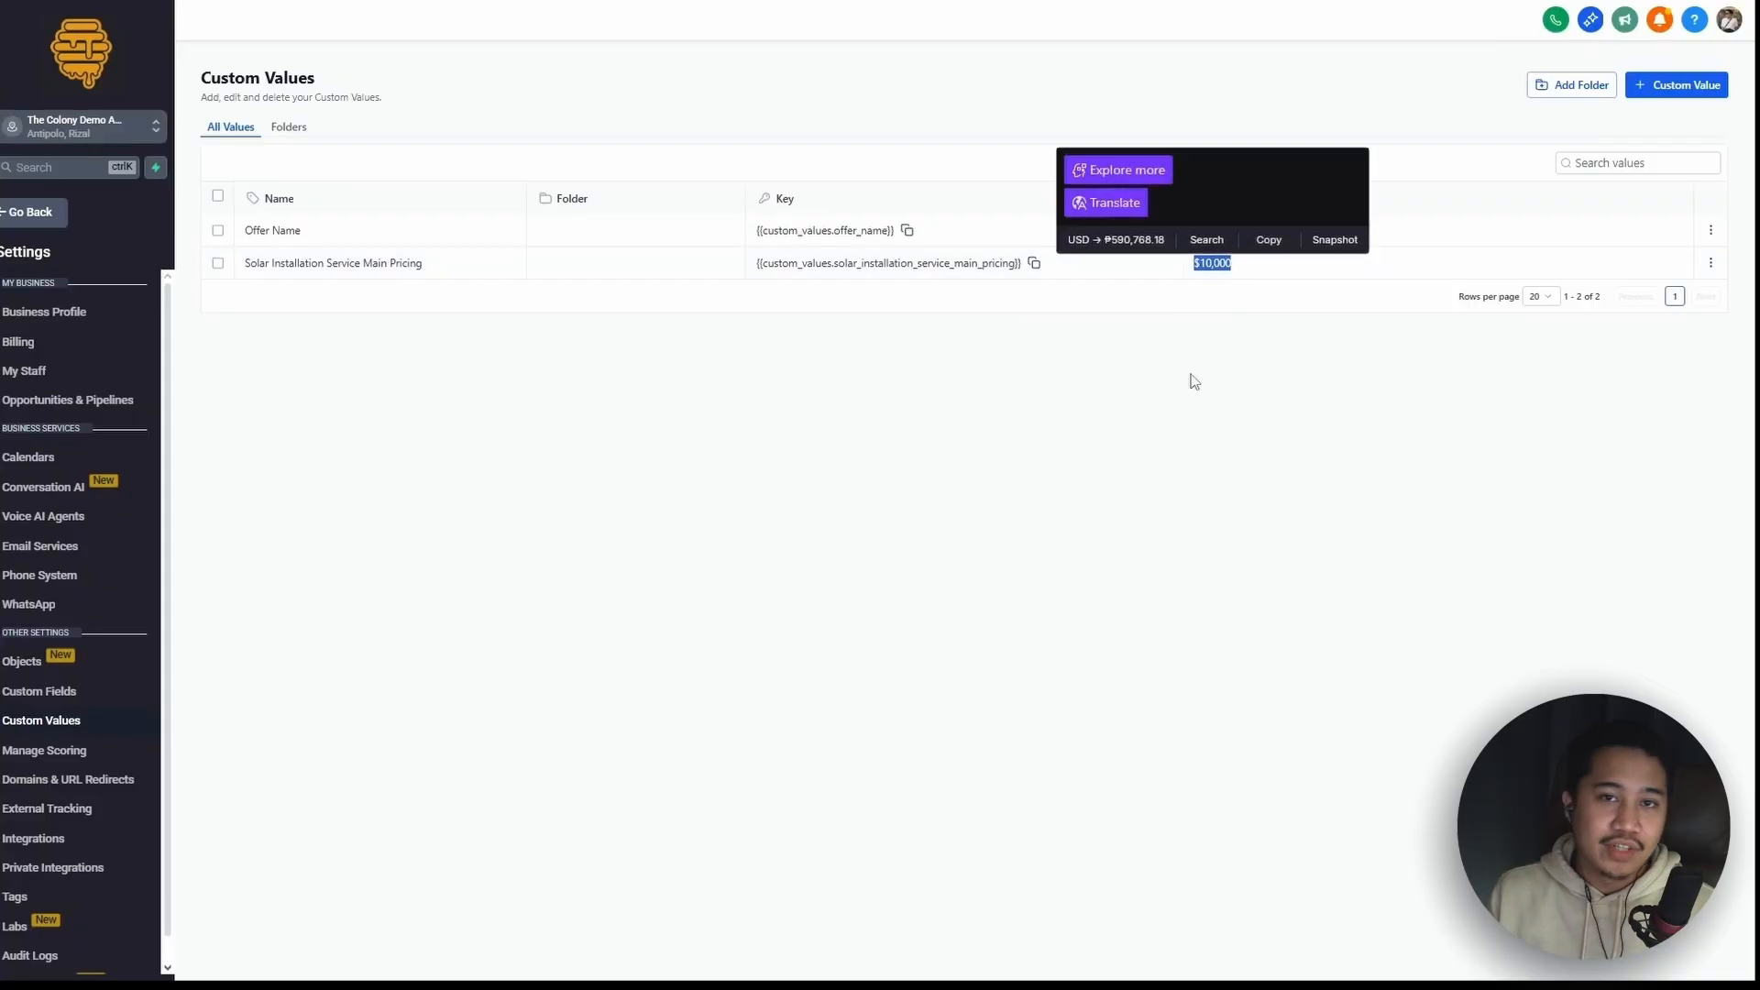
click(1183, 441)
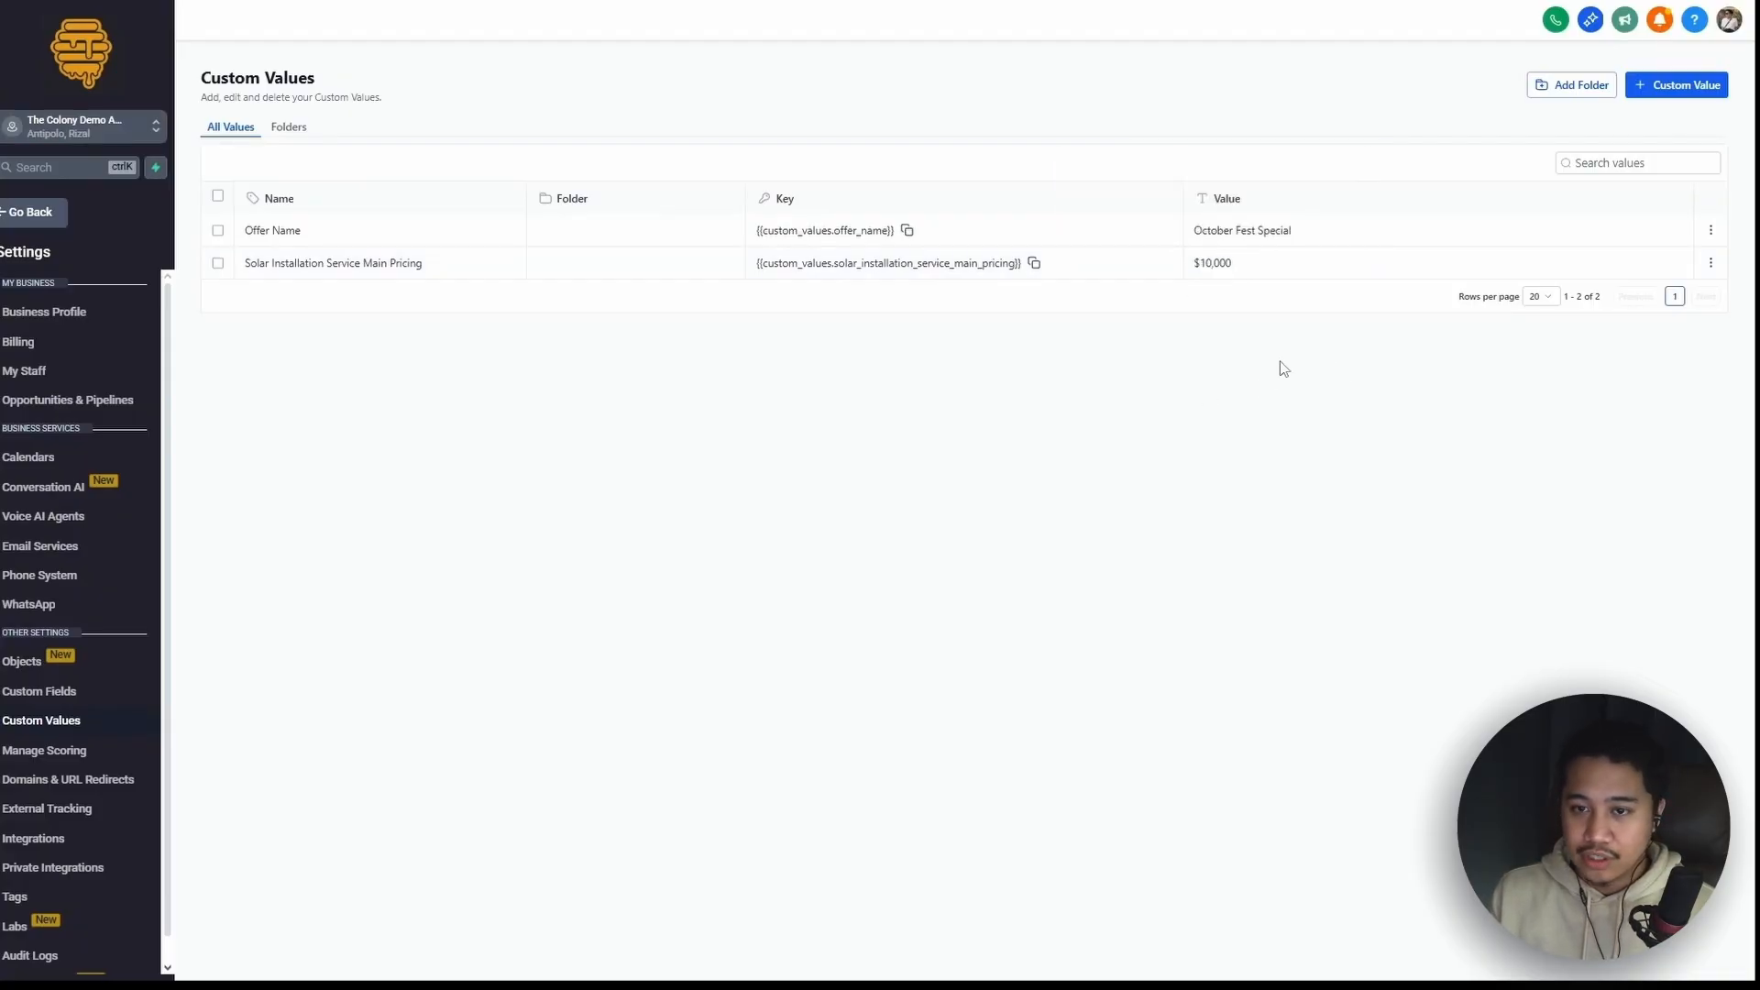
Return to the landing page preview and check the updated price in the headline, intro paragraph, waitlist button and footer
key(F11)
click(1243, 7)
key(F11)
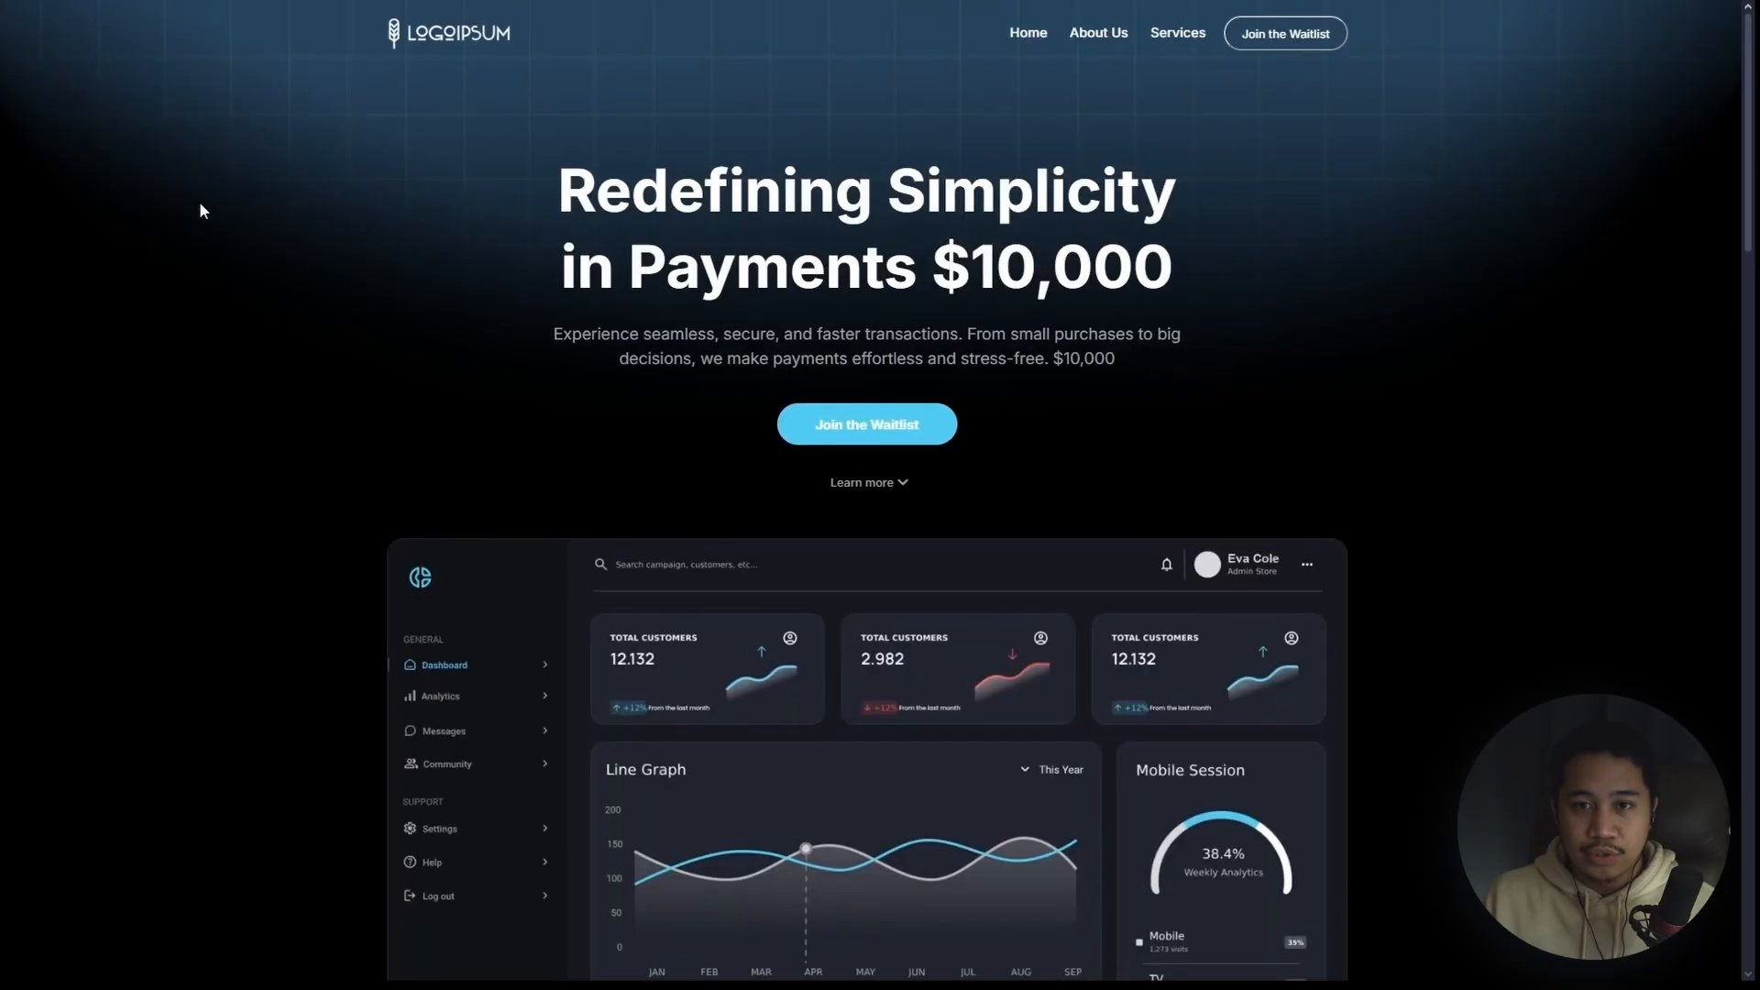
drag(949, 279, 1296, 287)
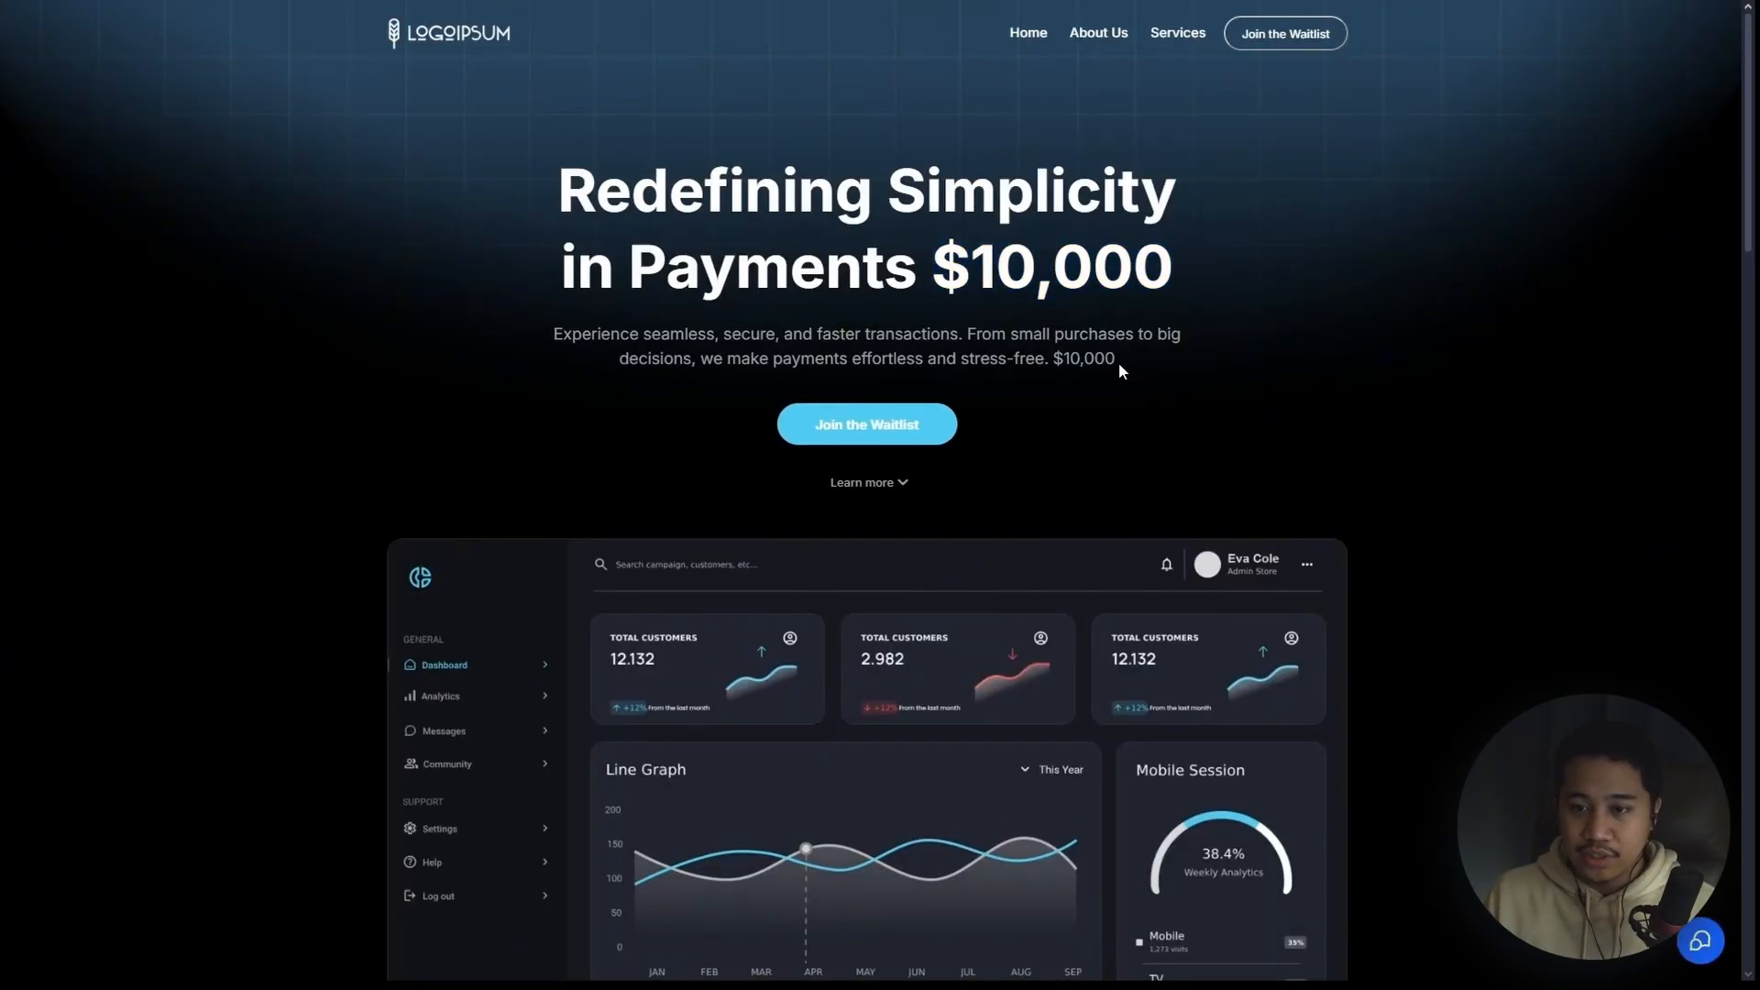
drag(1119, 366, 1053, 359)
scroll(1366, 384, down, 10)
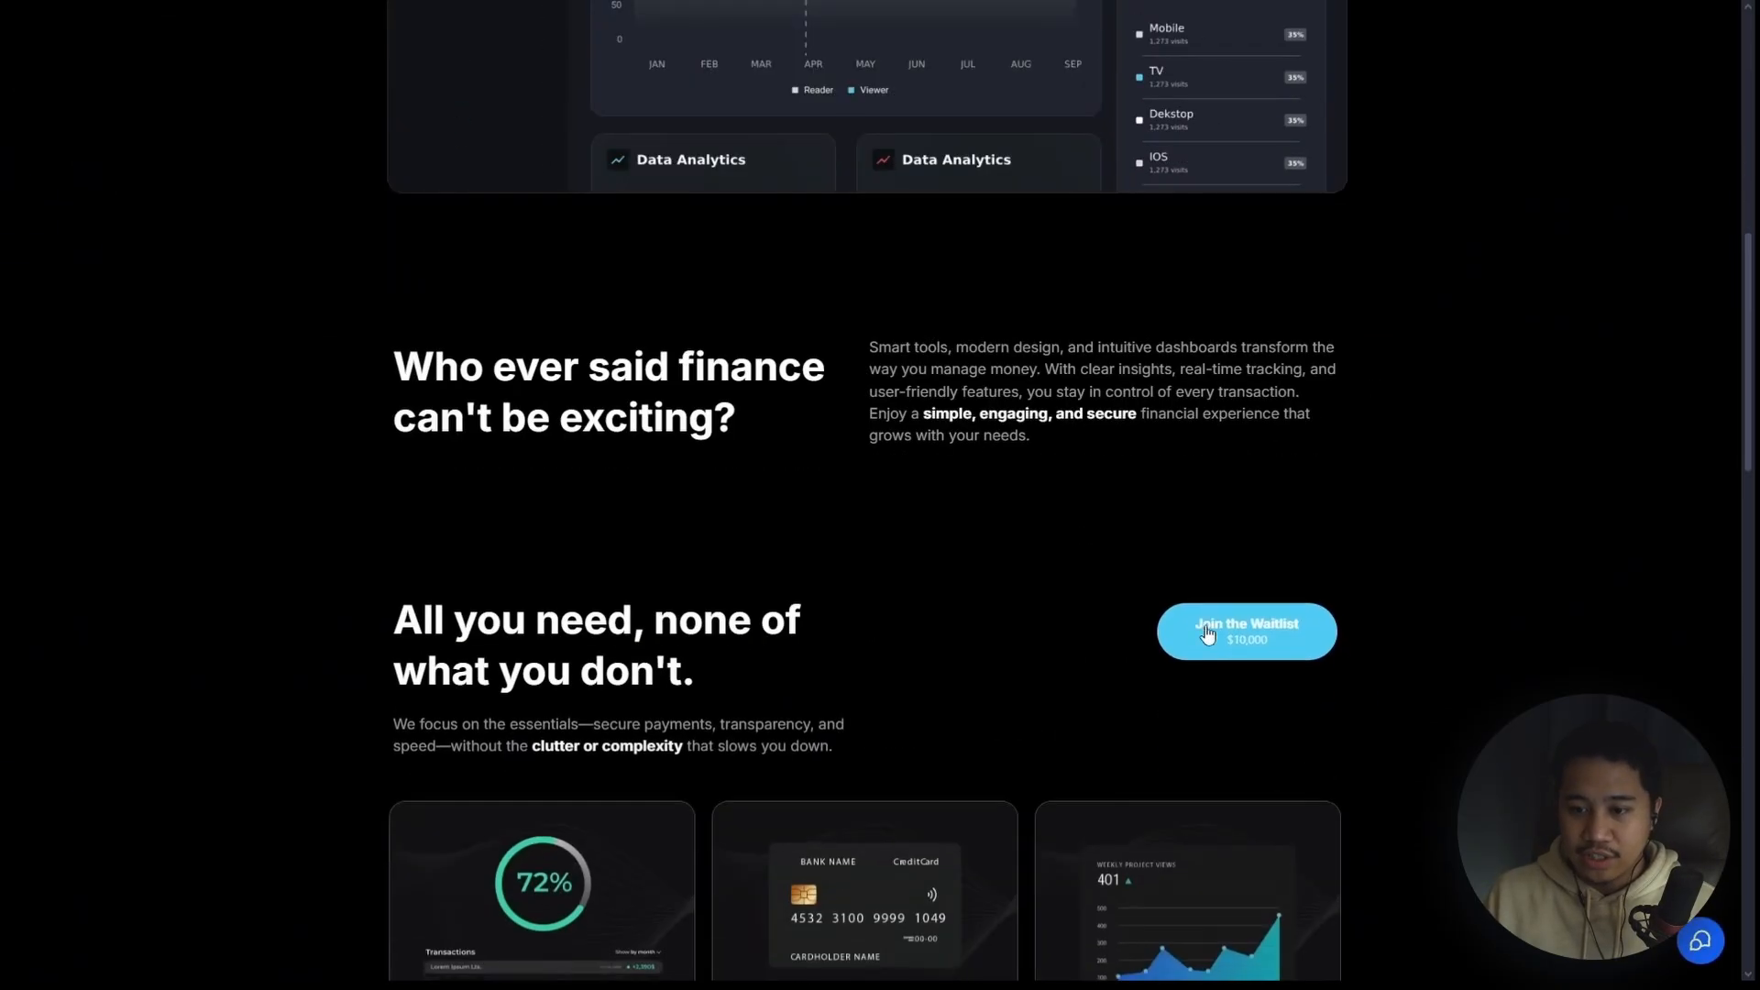
scroll(1233, 646, down, 15)
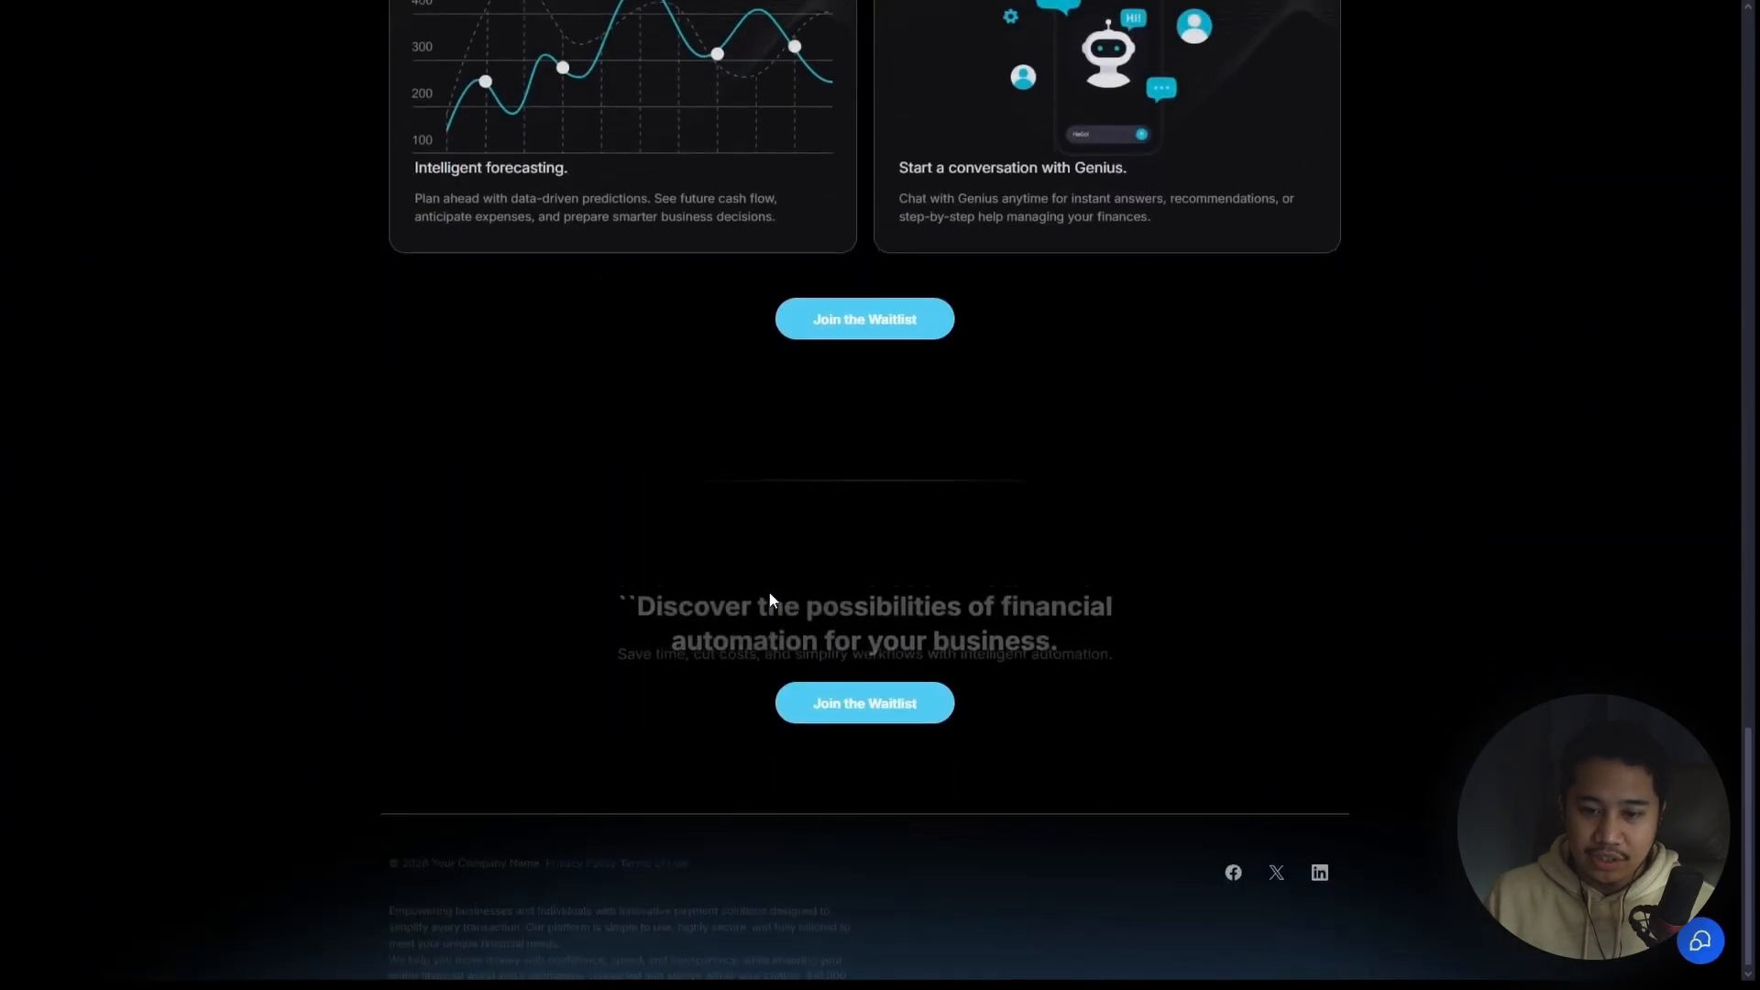
drag(846, 952, 834, 954)
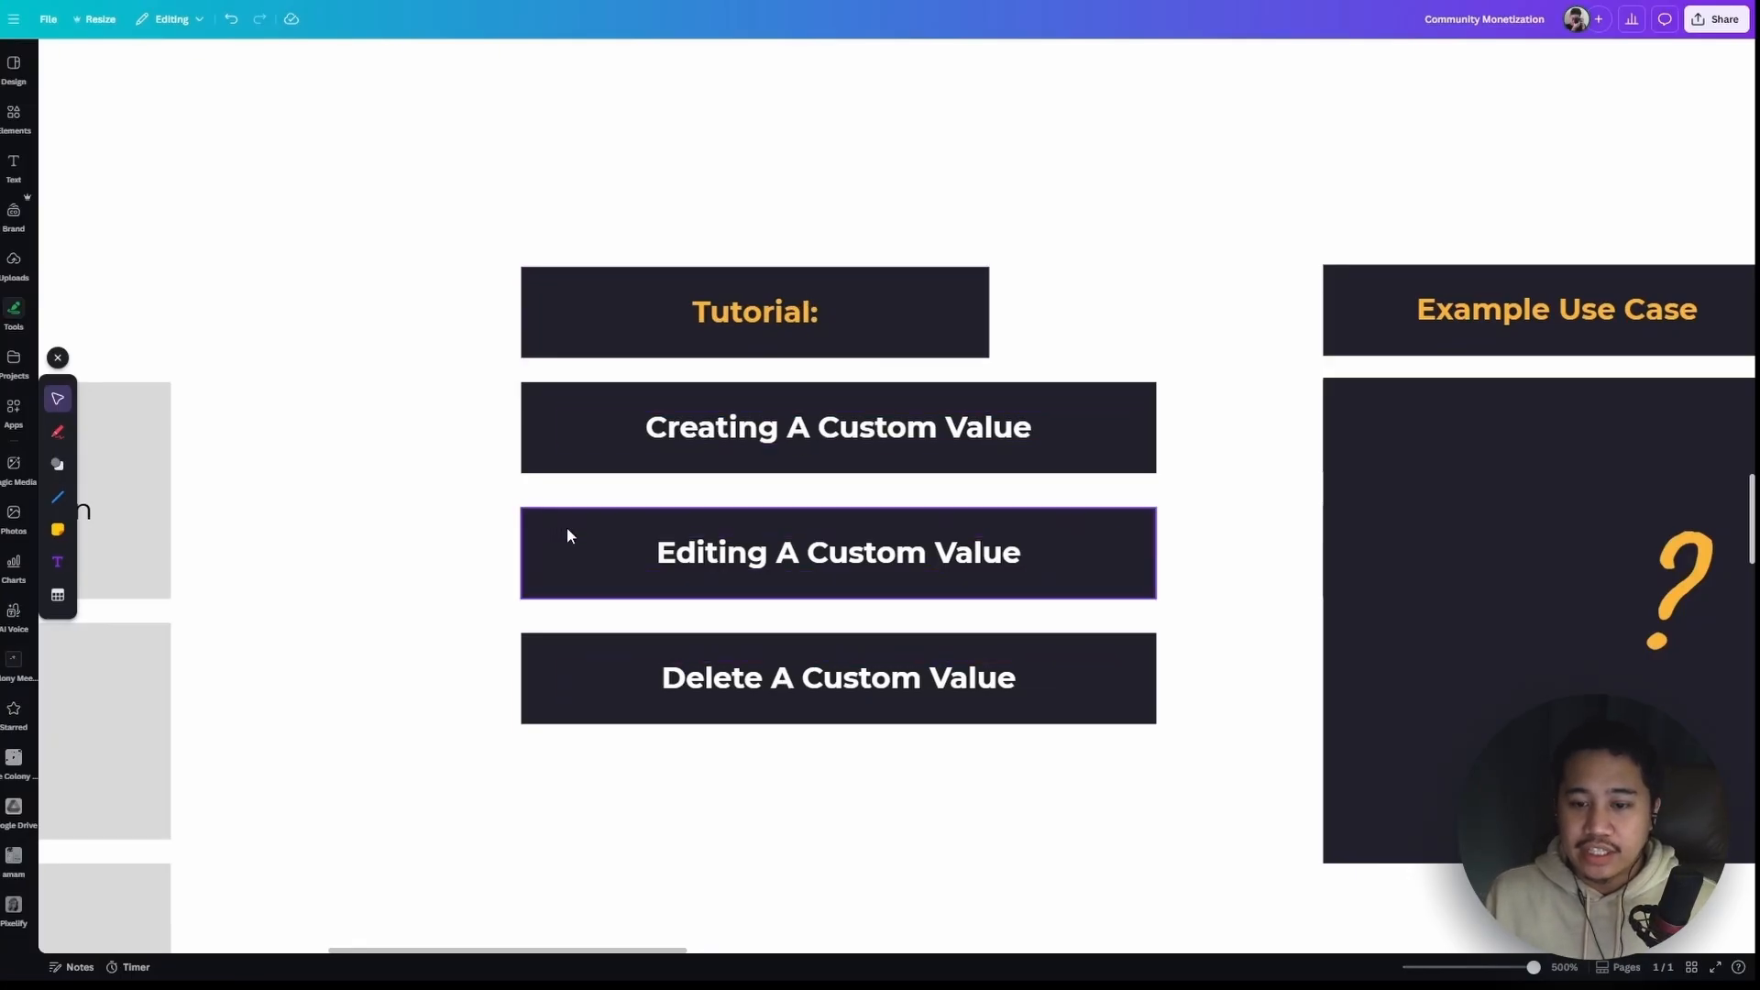
In the Canva whiteboard, delete the question mark cover under Example Use Case and select the Websites/Funnels box
scroll(462, 477, right, 5)
scroll(461, 474, right, 2)
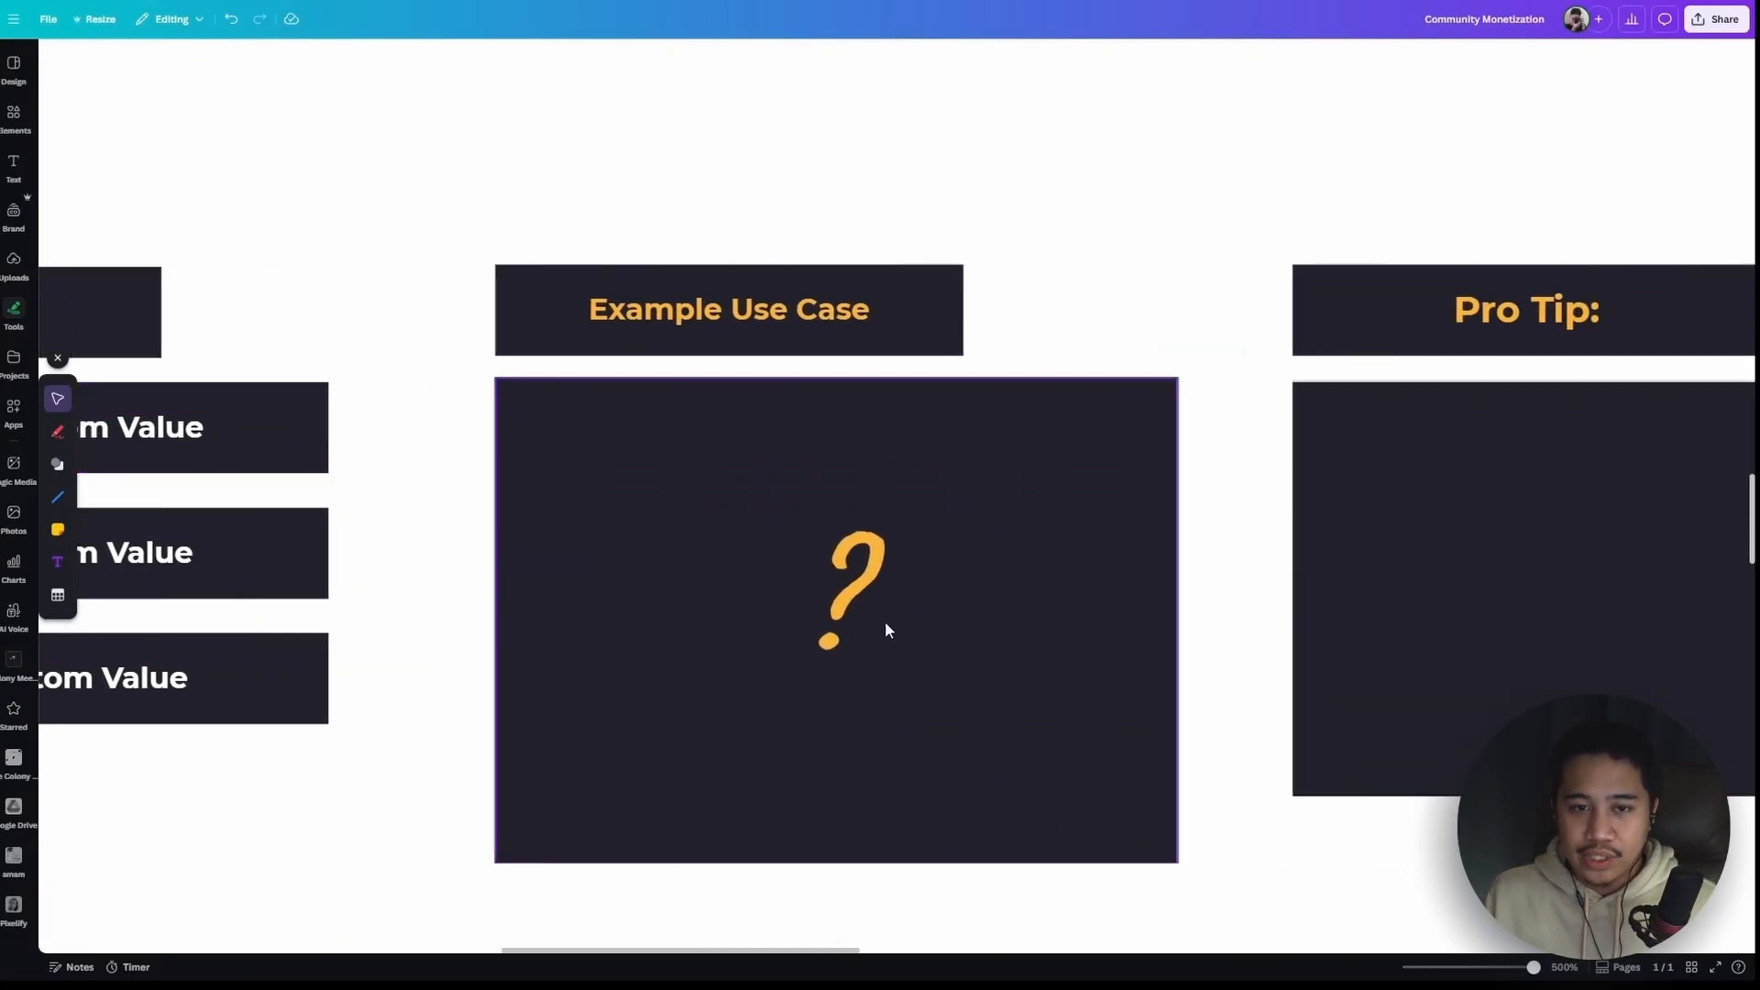
click(838, 596)
key(Delete)
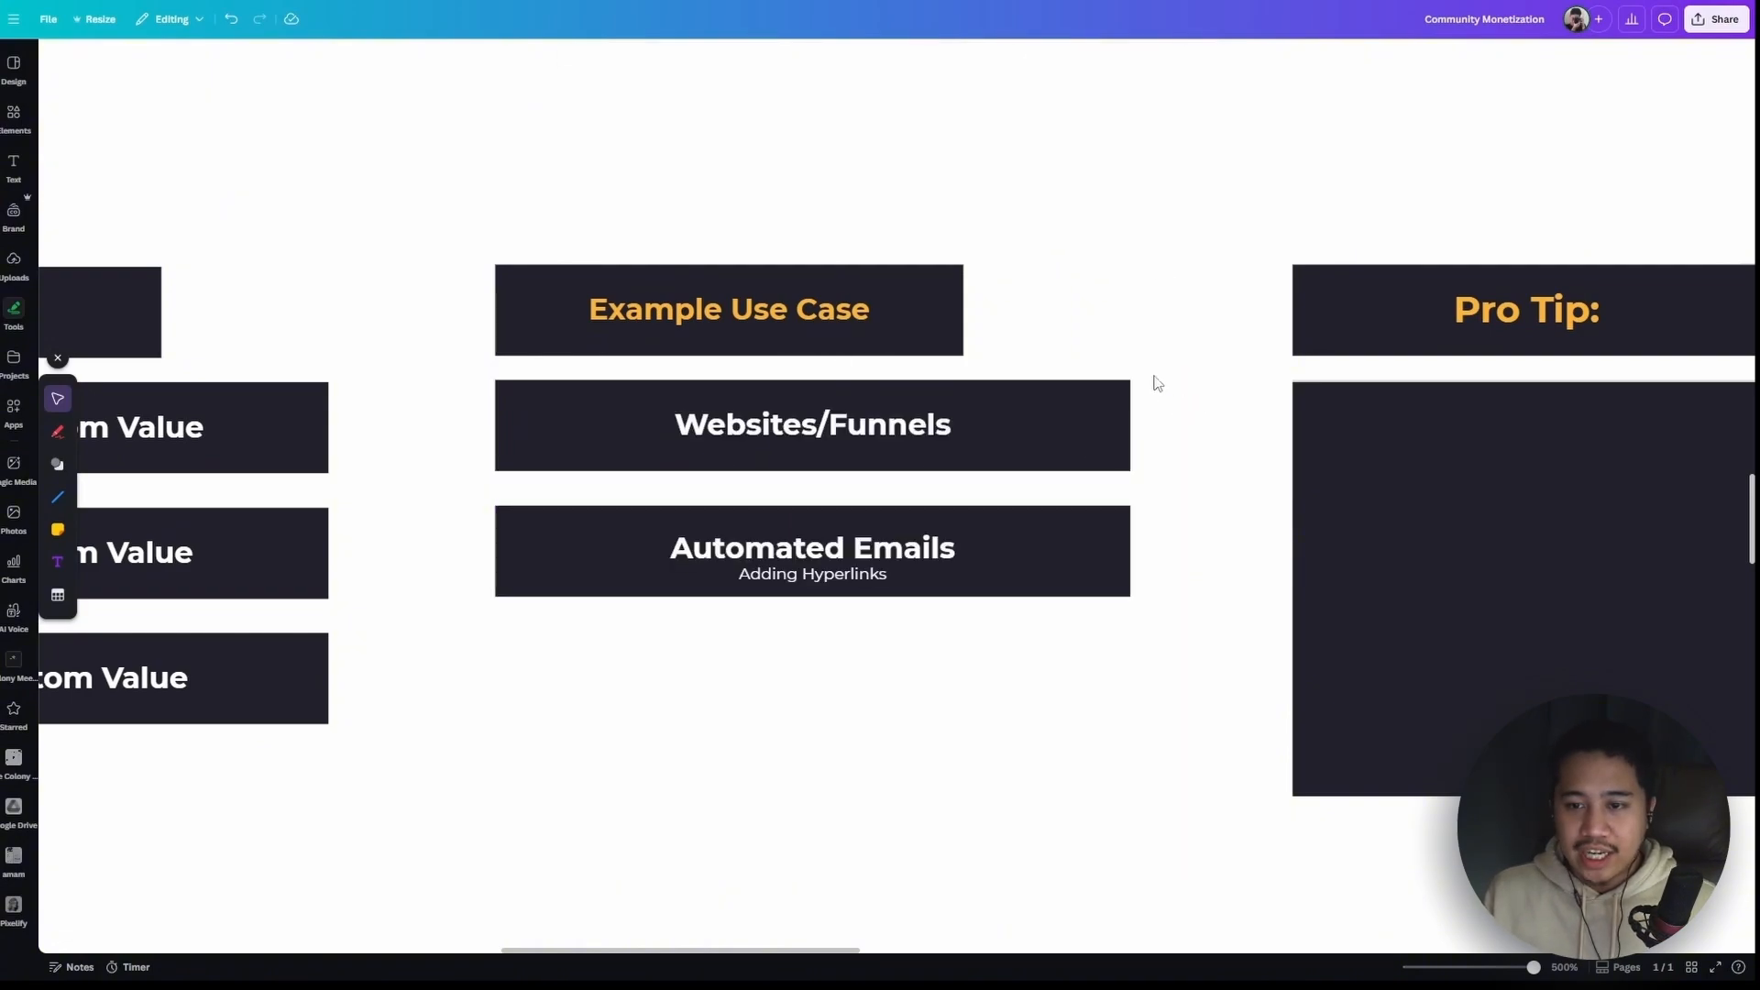
drag(1151, 378, 480, 490)
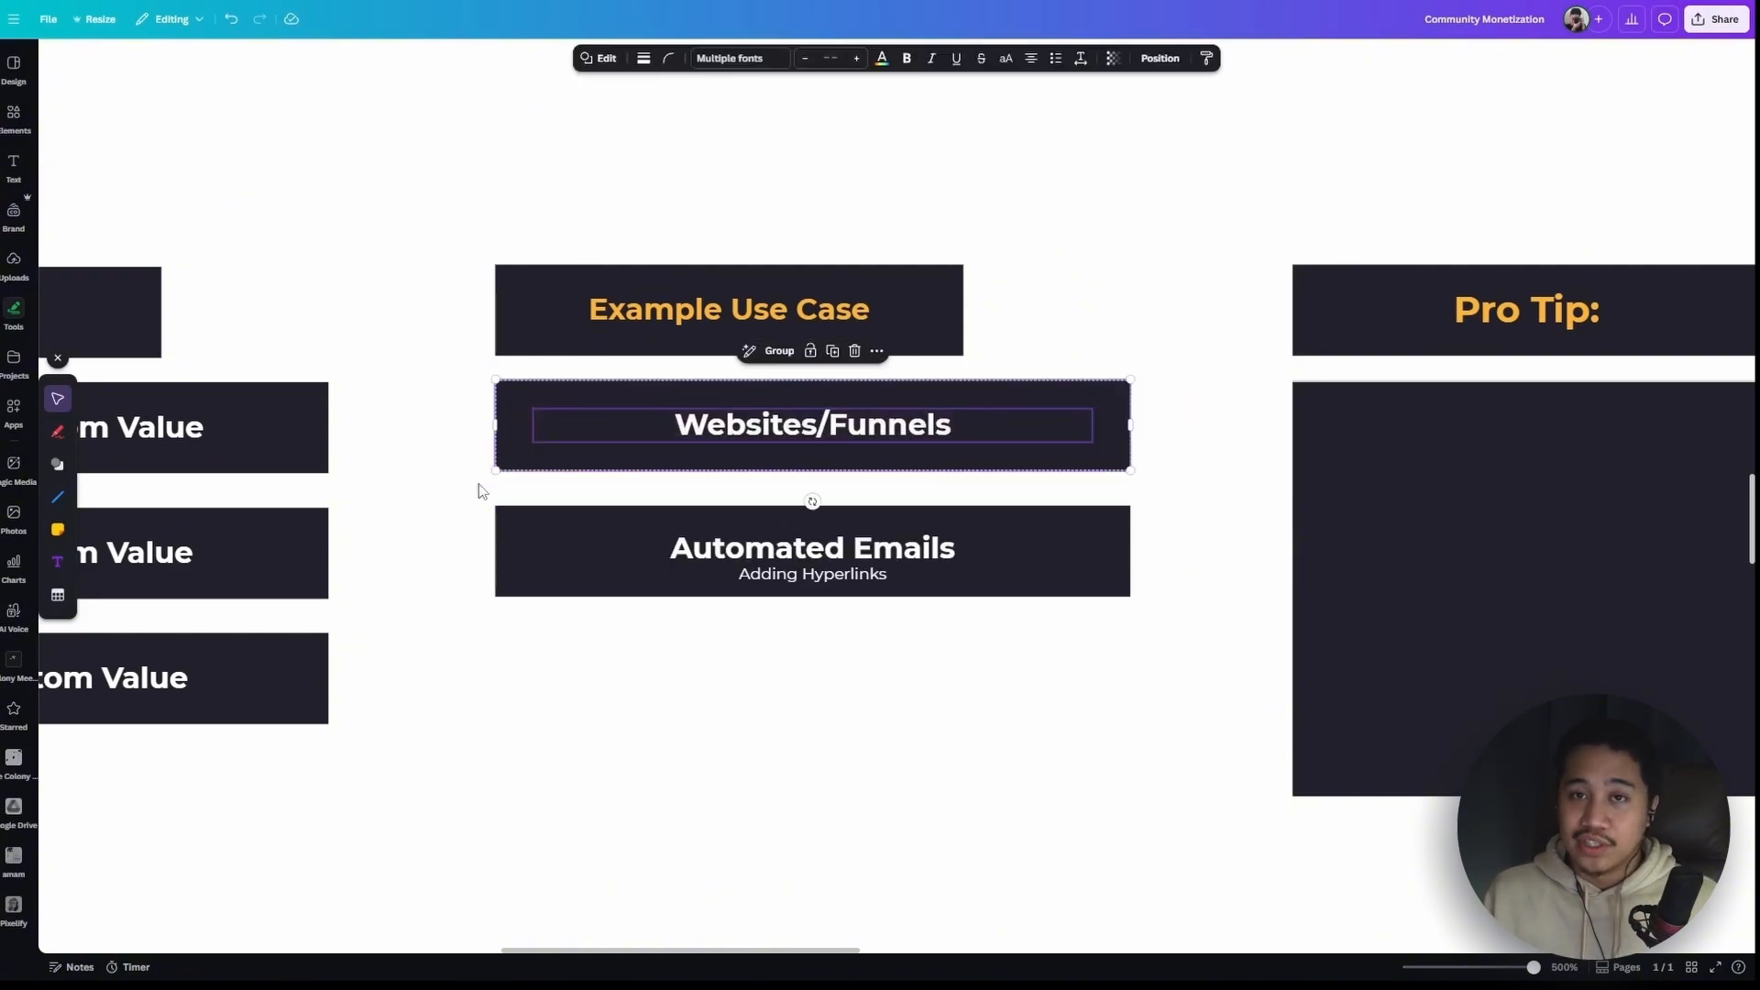
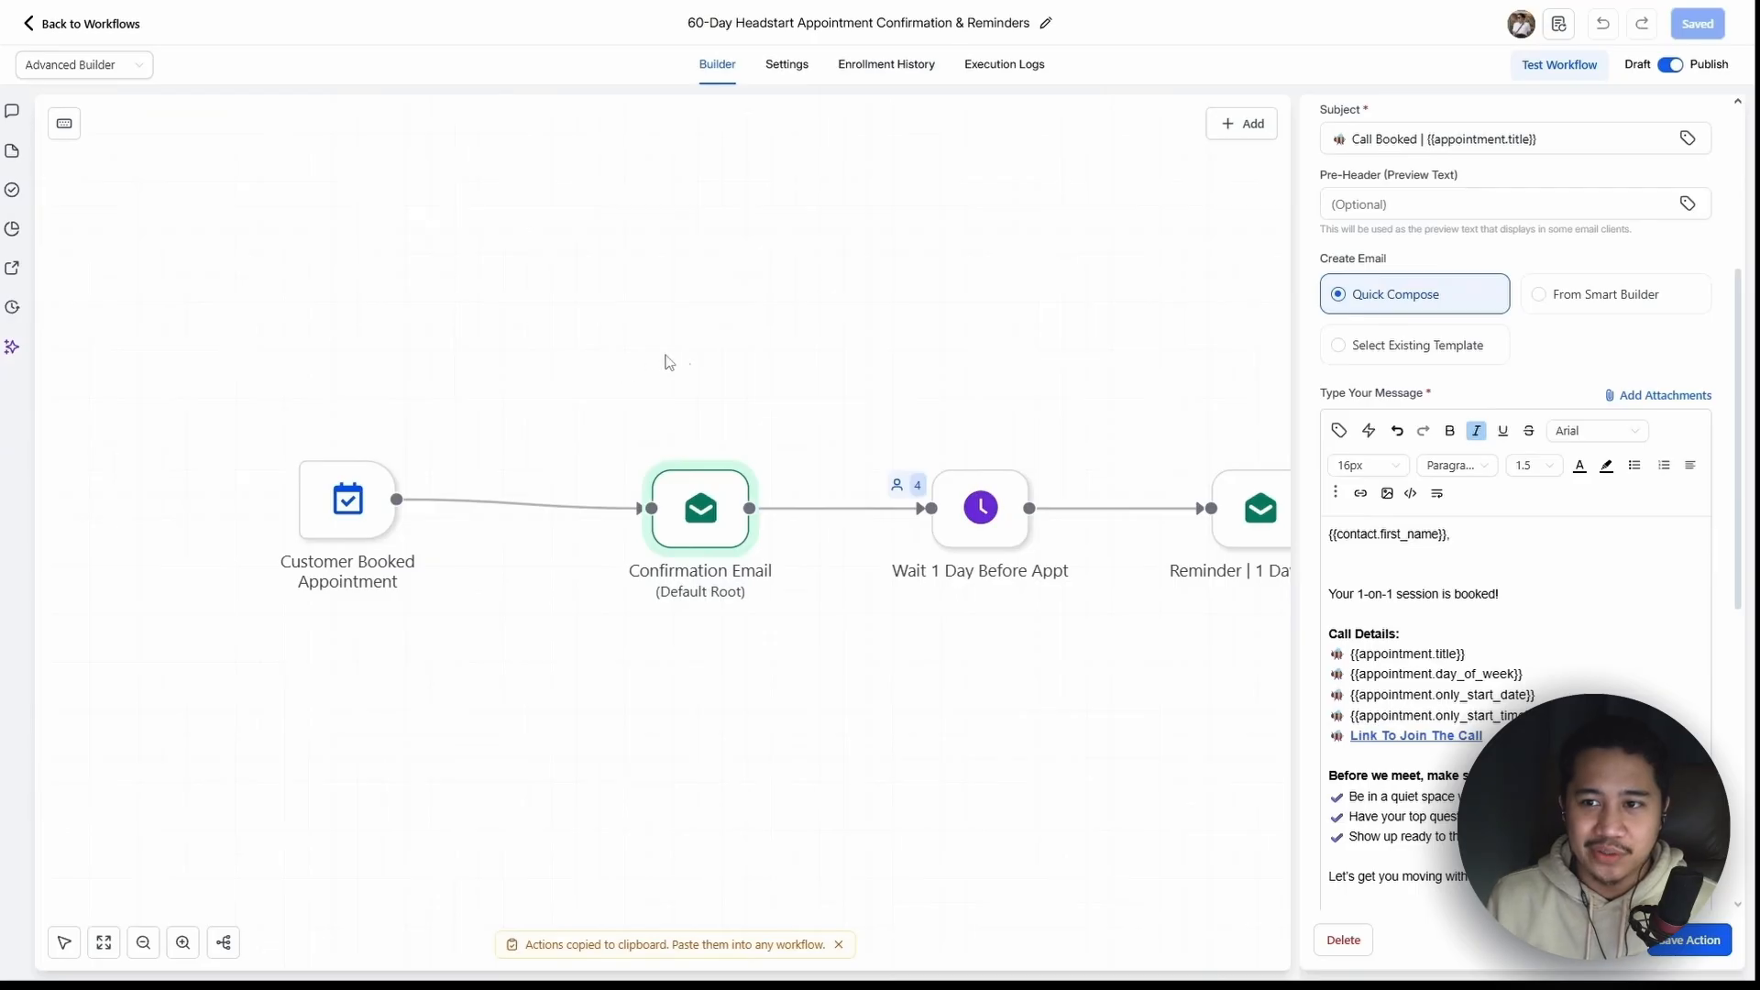
mouse_move(677, 561)
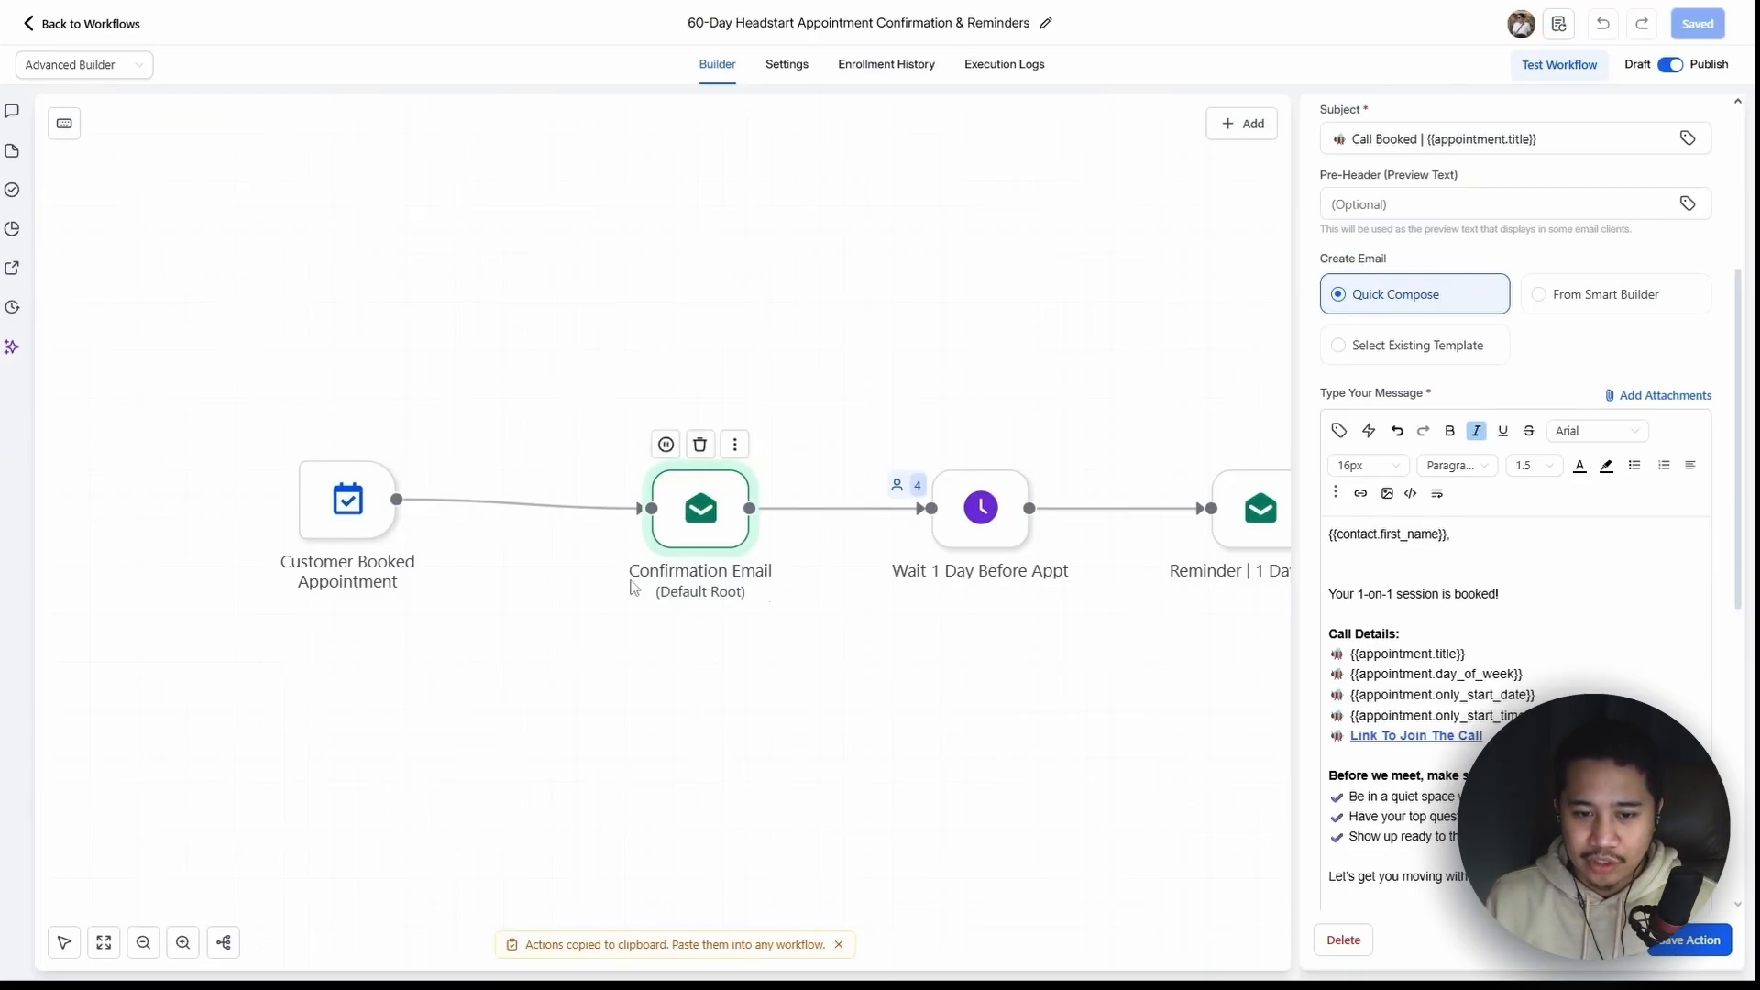
Examine the {{appointment.title}} value in the subject line of the workflow's Confirmation Email
mouse_move(303, 575)
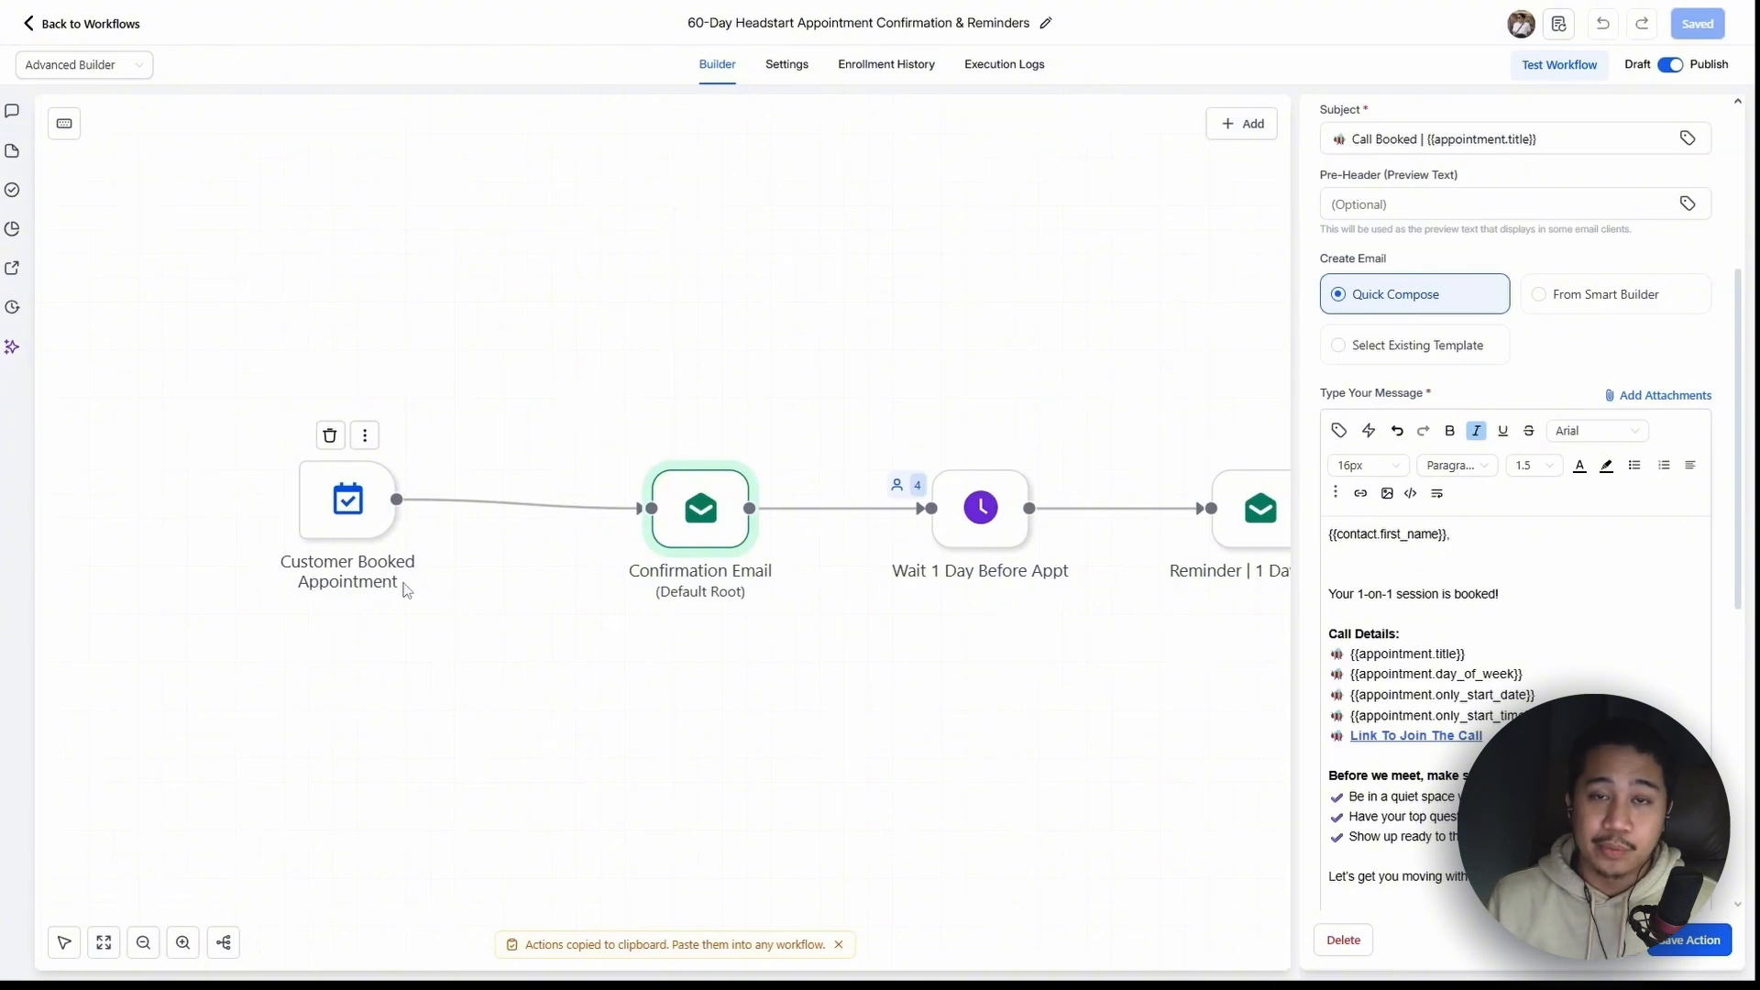
mouse_move(635, 596)
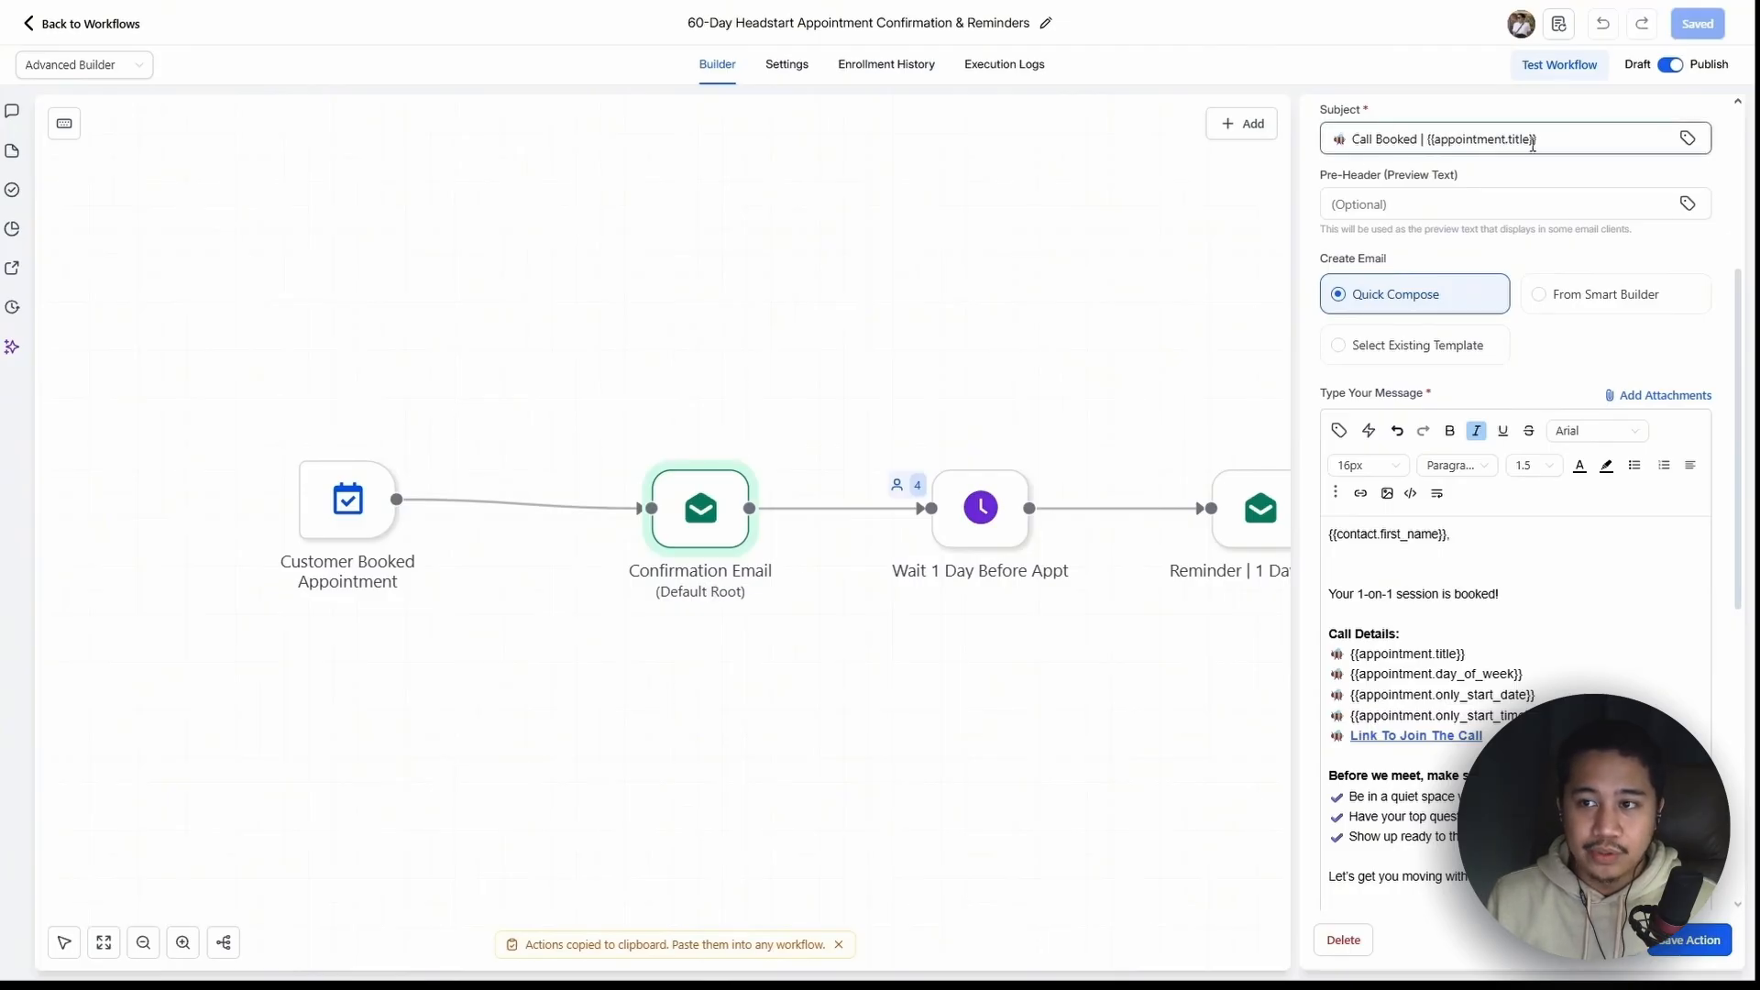
drag(1540, 142, 1428, 143)
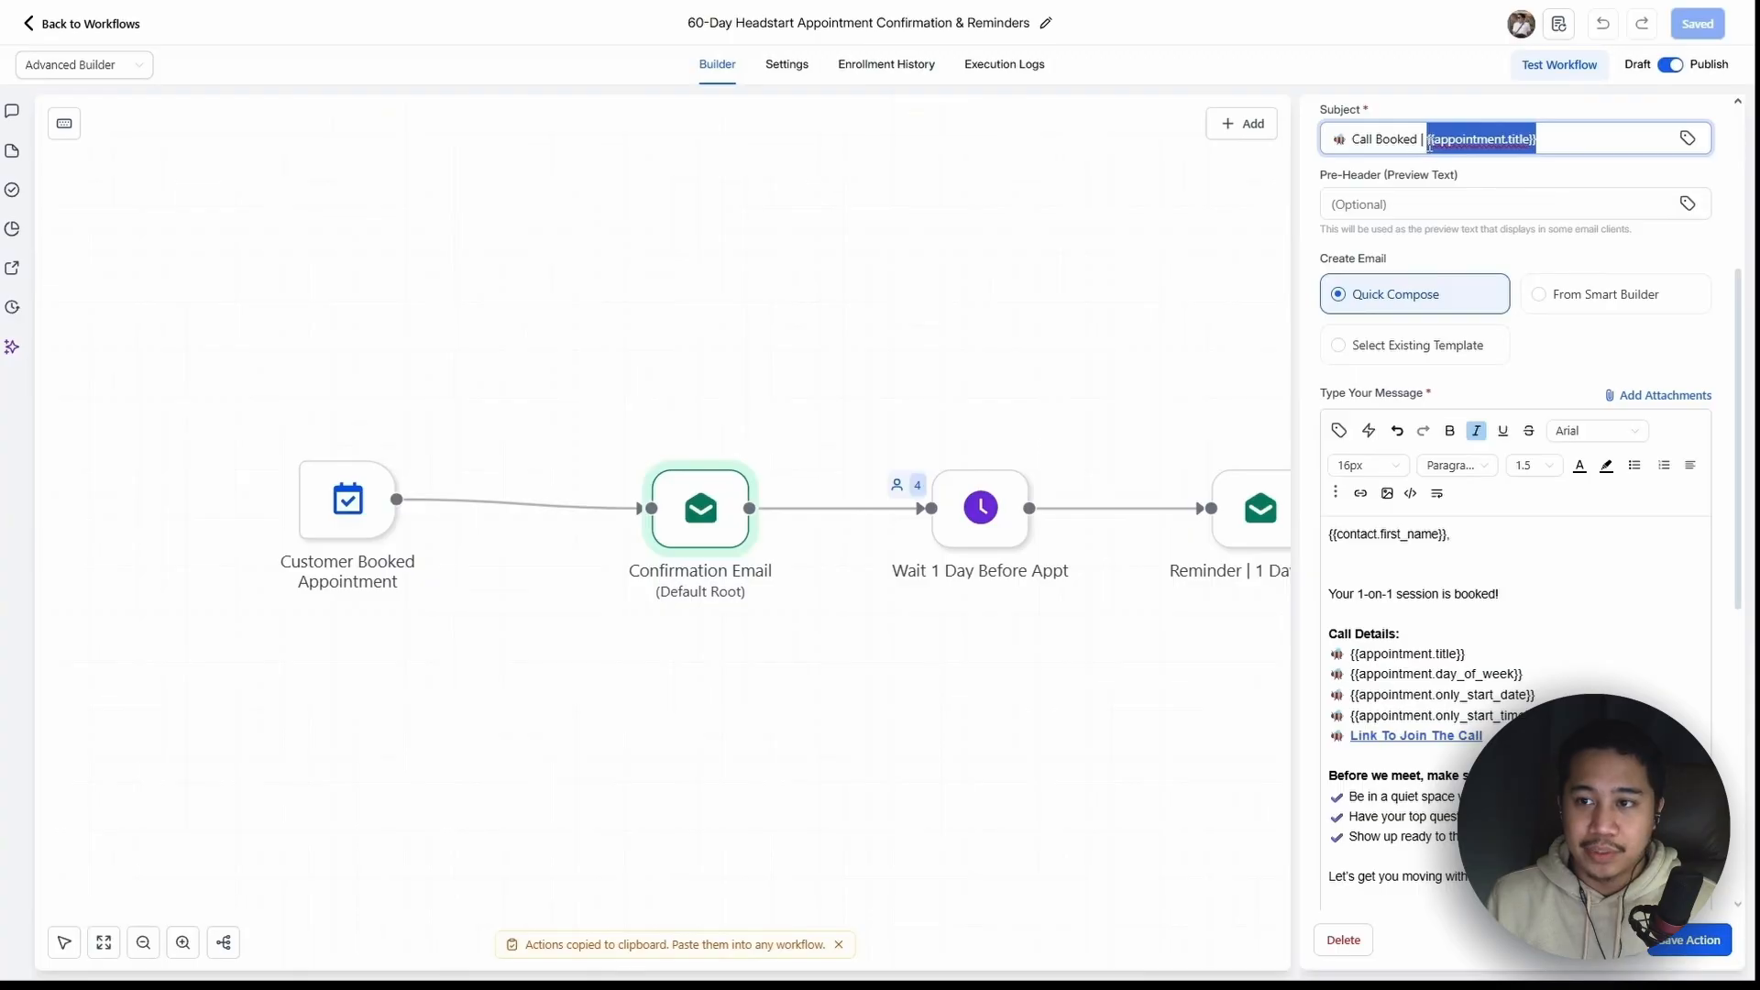
click(1543, 145)
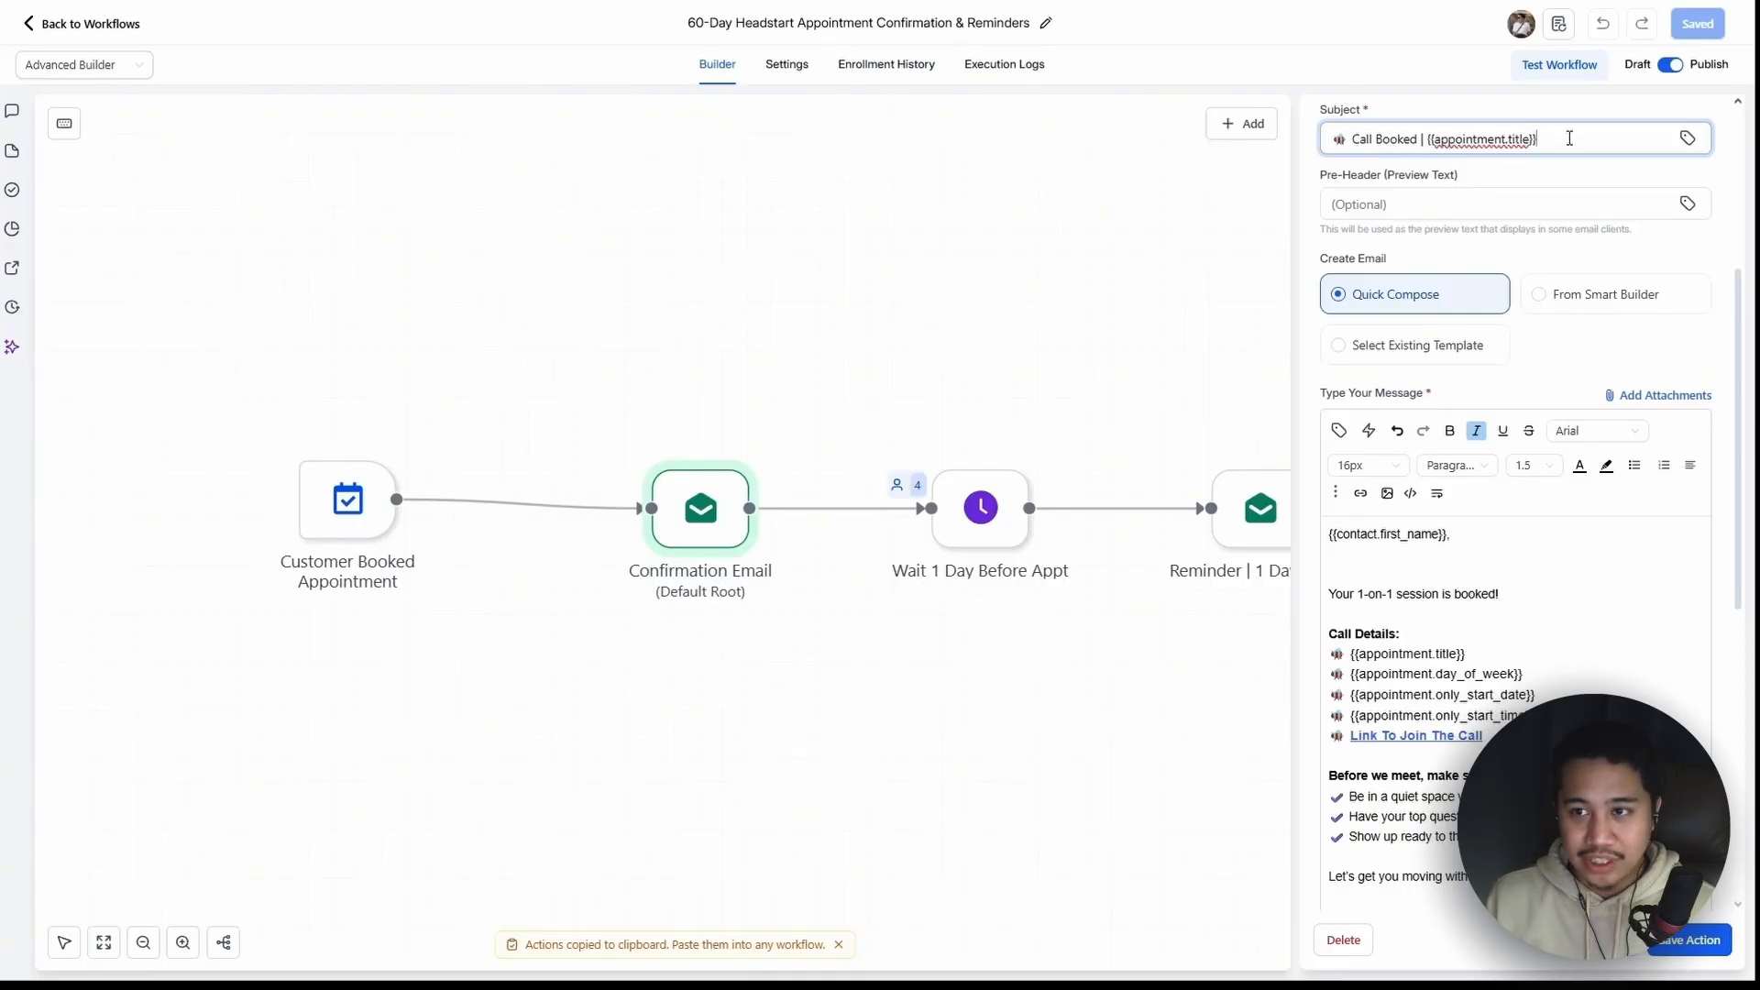
drag(1553, 140, 1426, 140)
click(1528, 174)
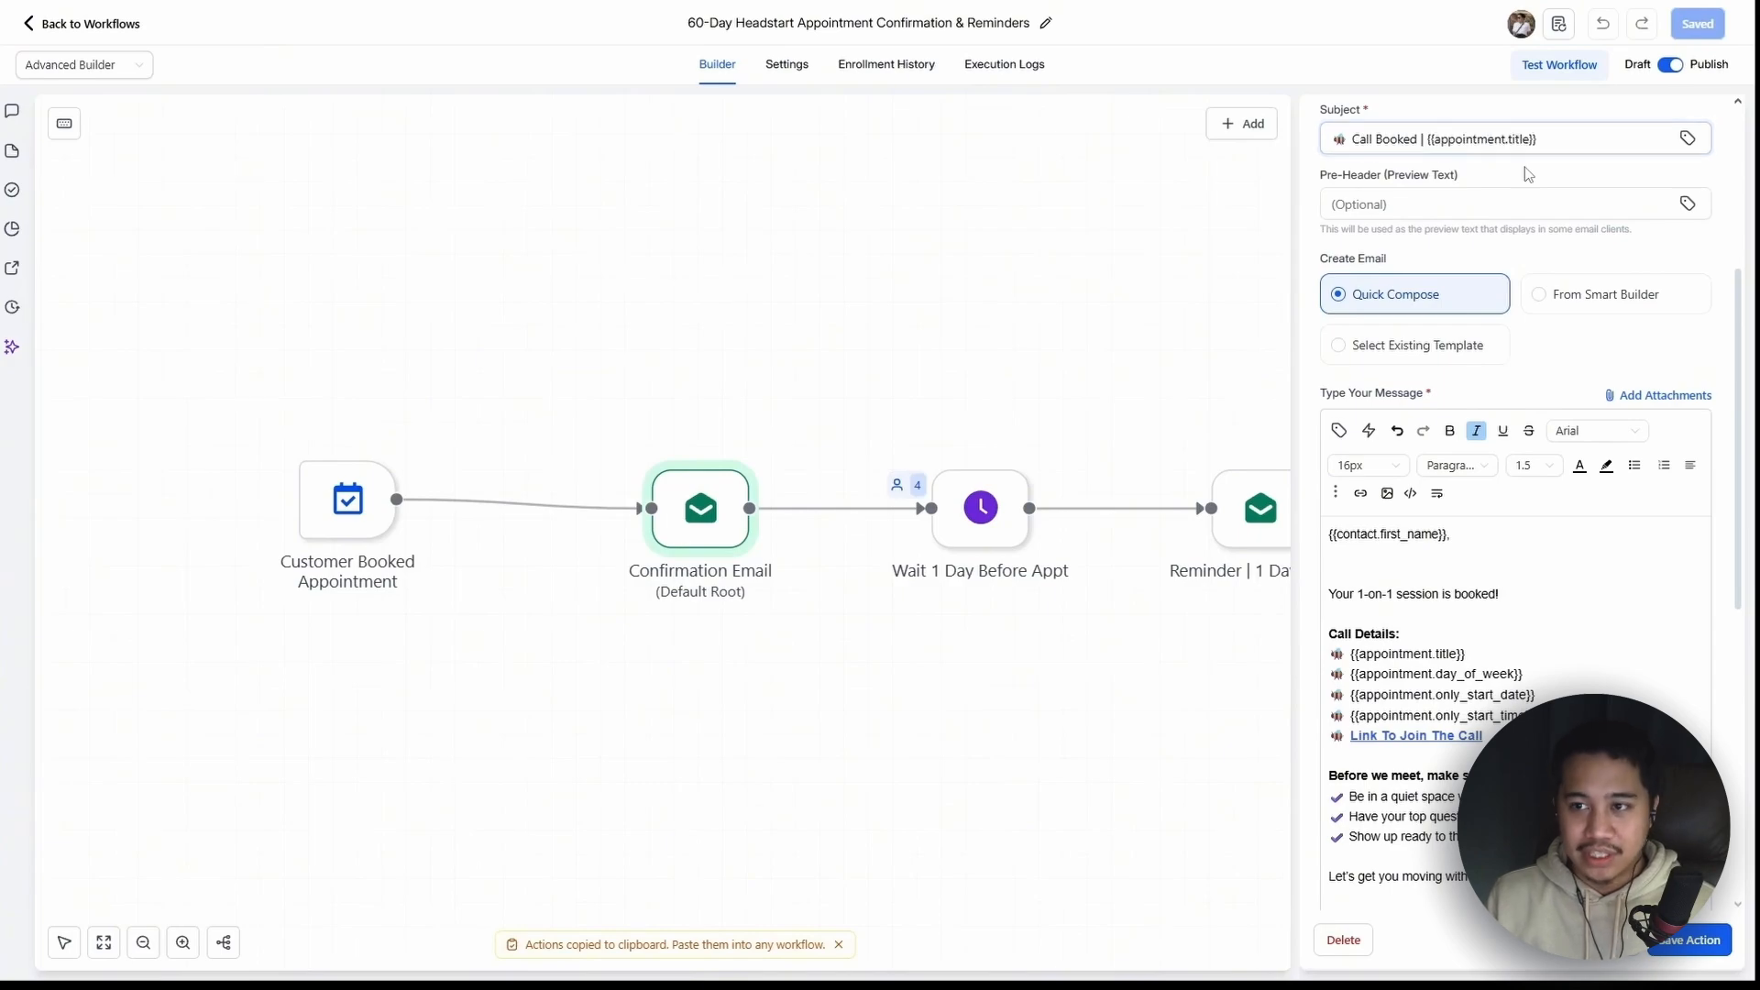
Insert the contact's Email value right after {{contact.first_name}} in the message greeting
scroll(1732, 486, down, 2)
scroll(1731, 486, down, 1)
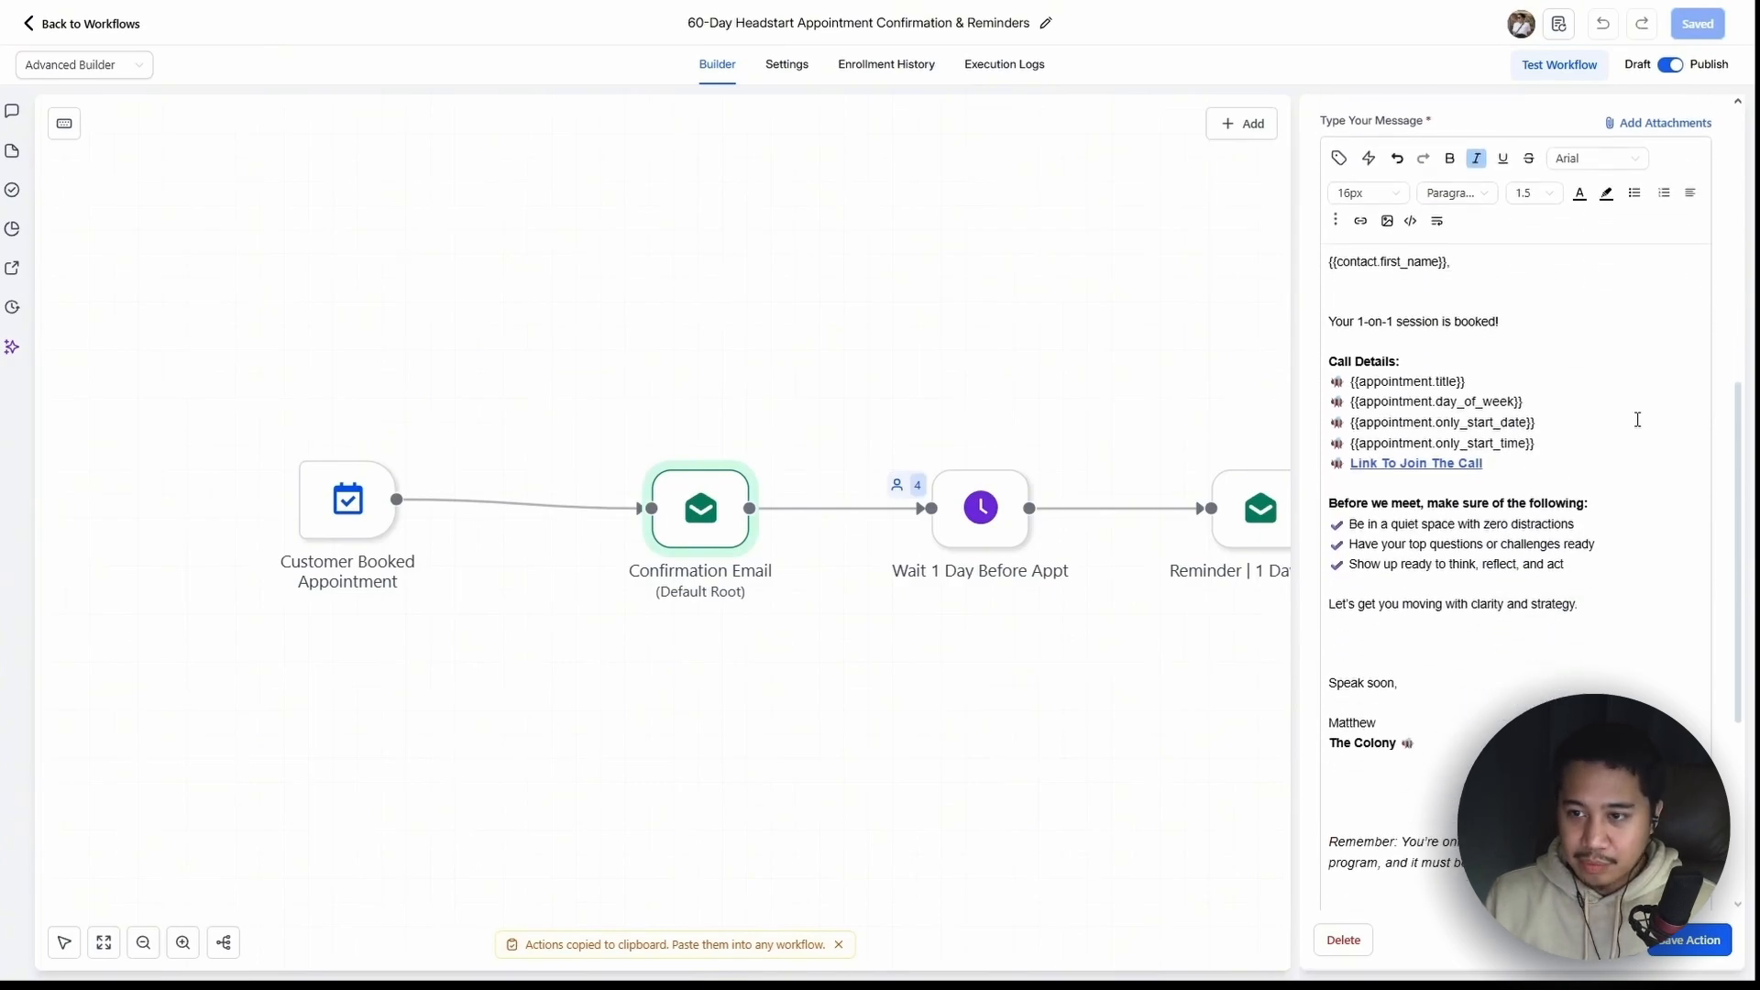
drag(1331, 263, 1450, 263)
click(1489, 266)
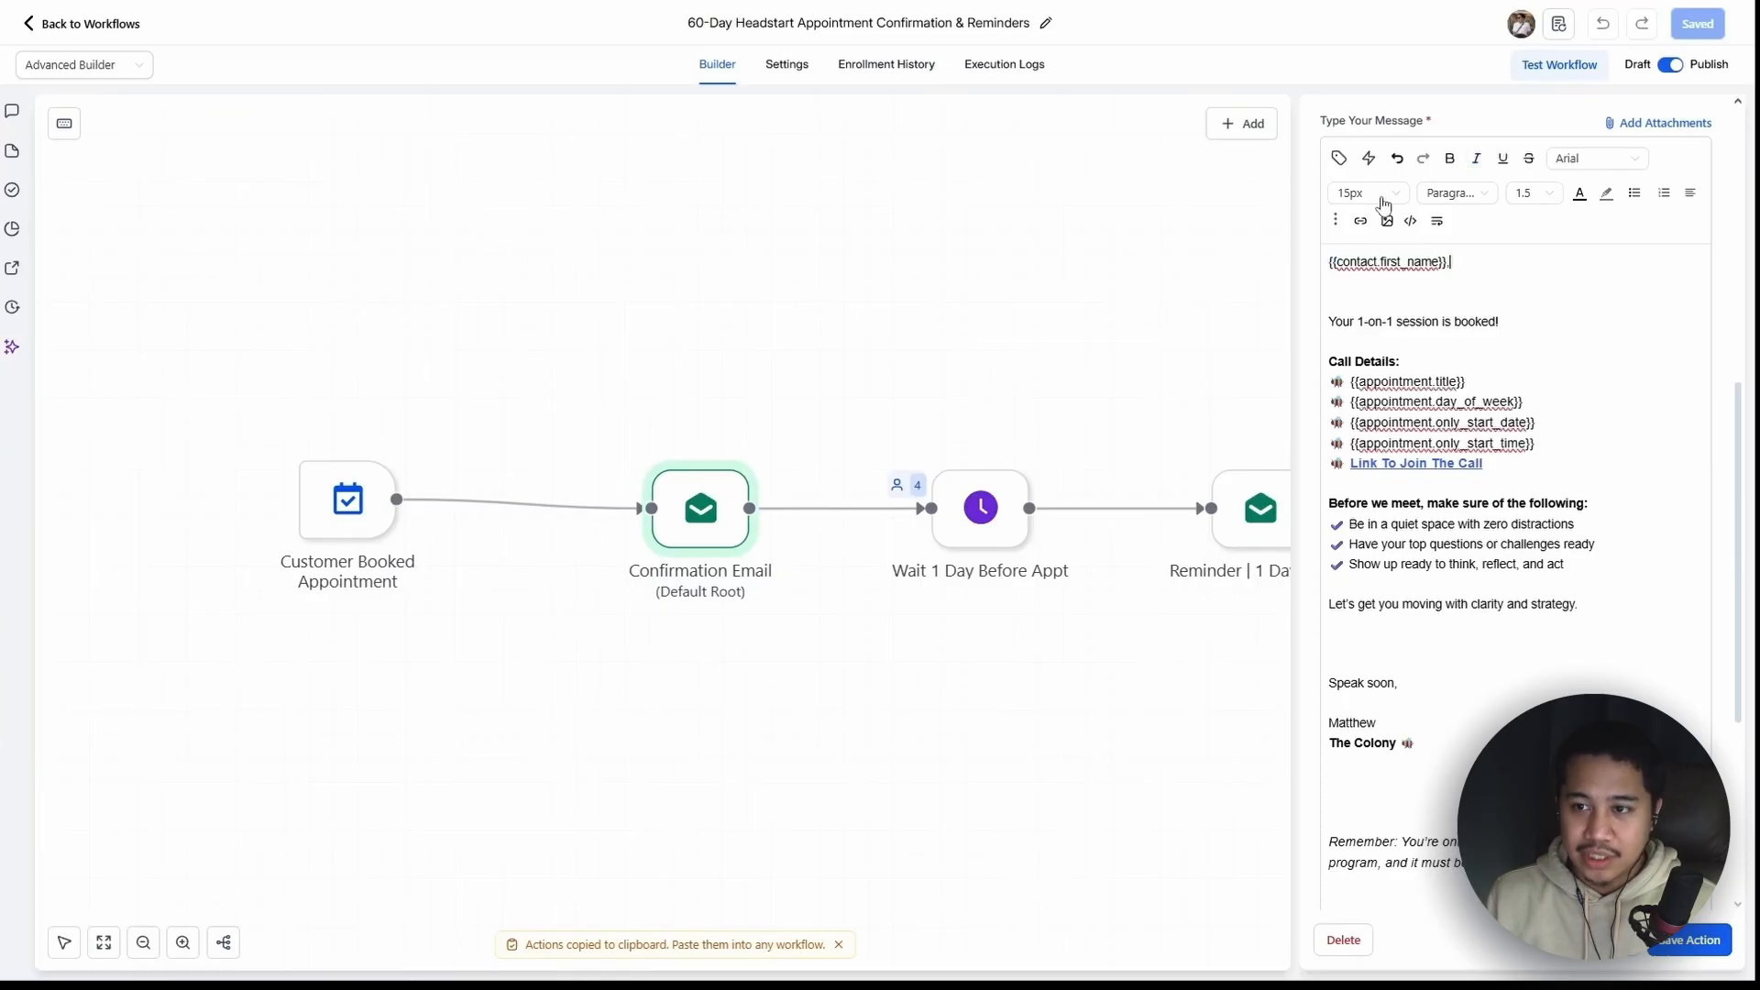
click(1338, 161)
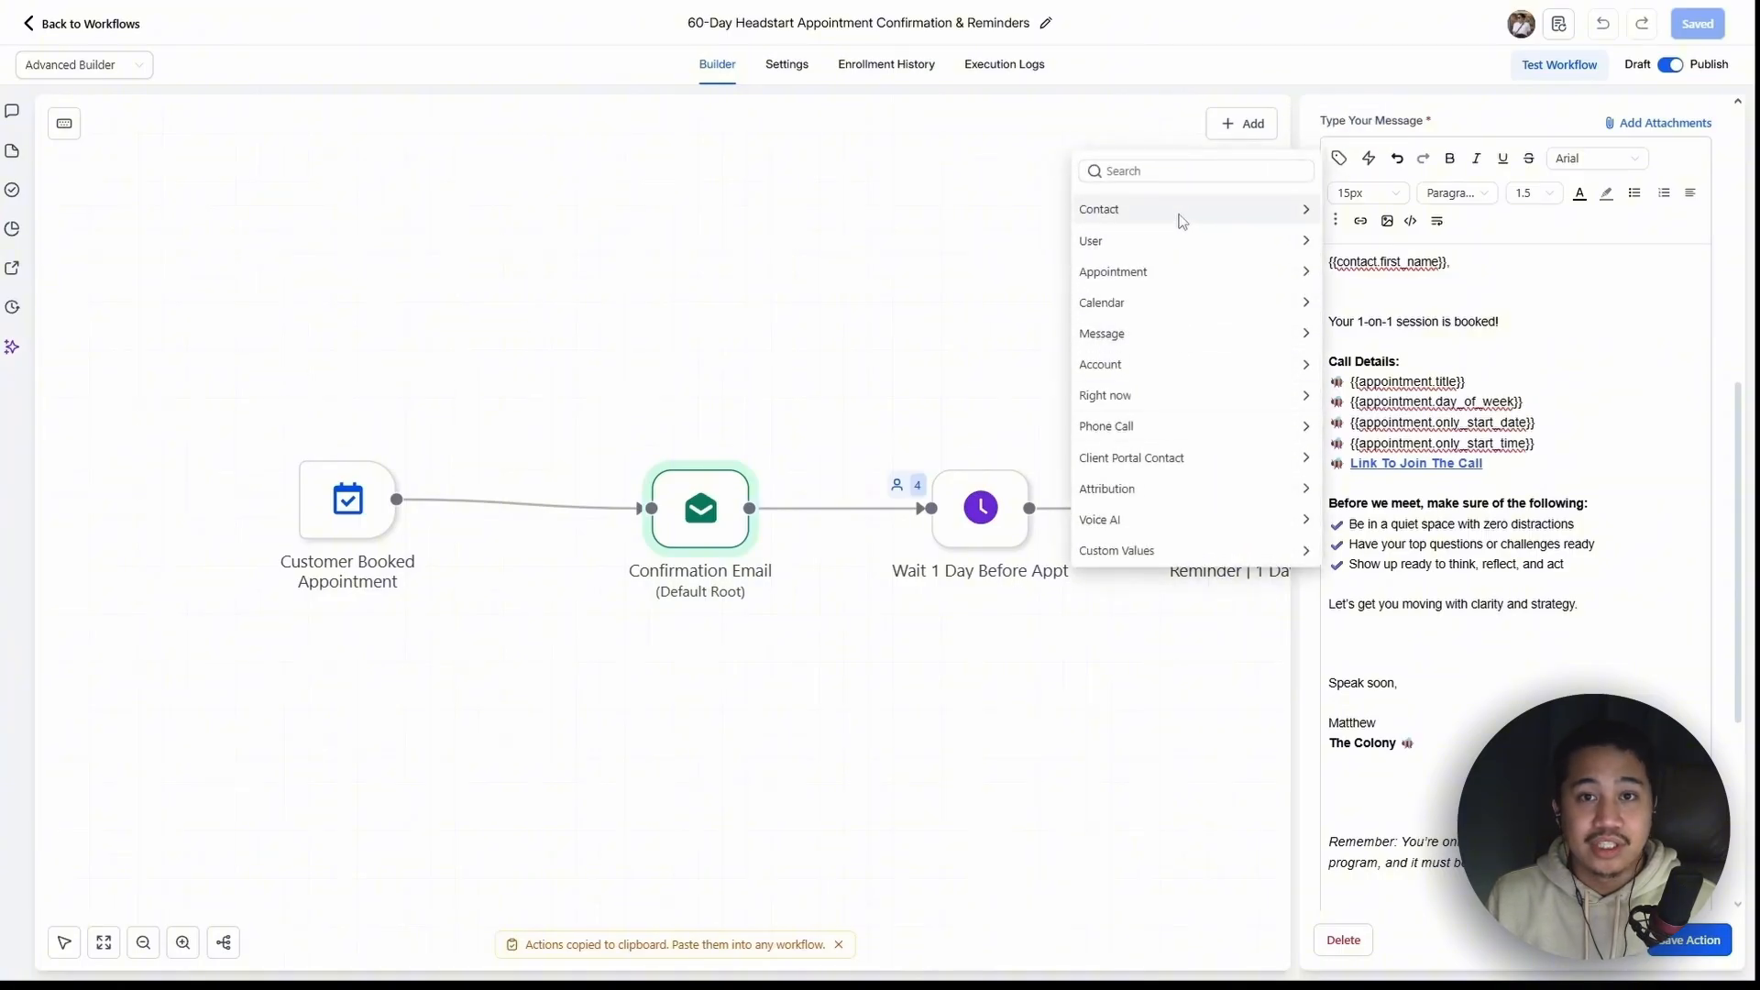
click(1141, 213)
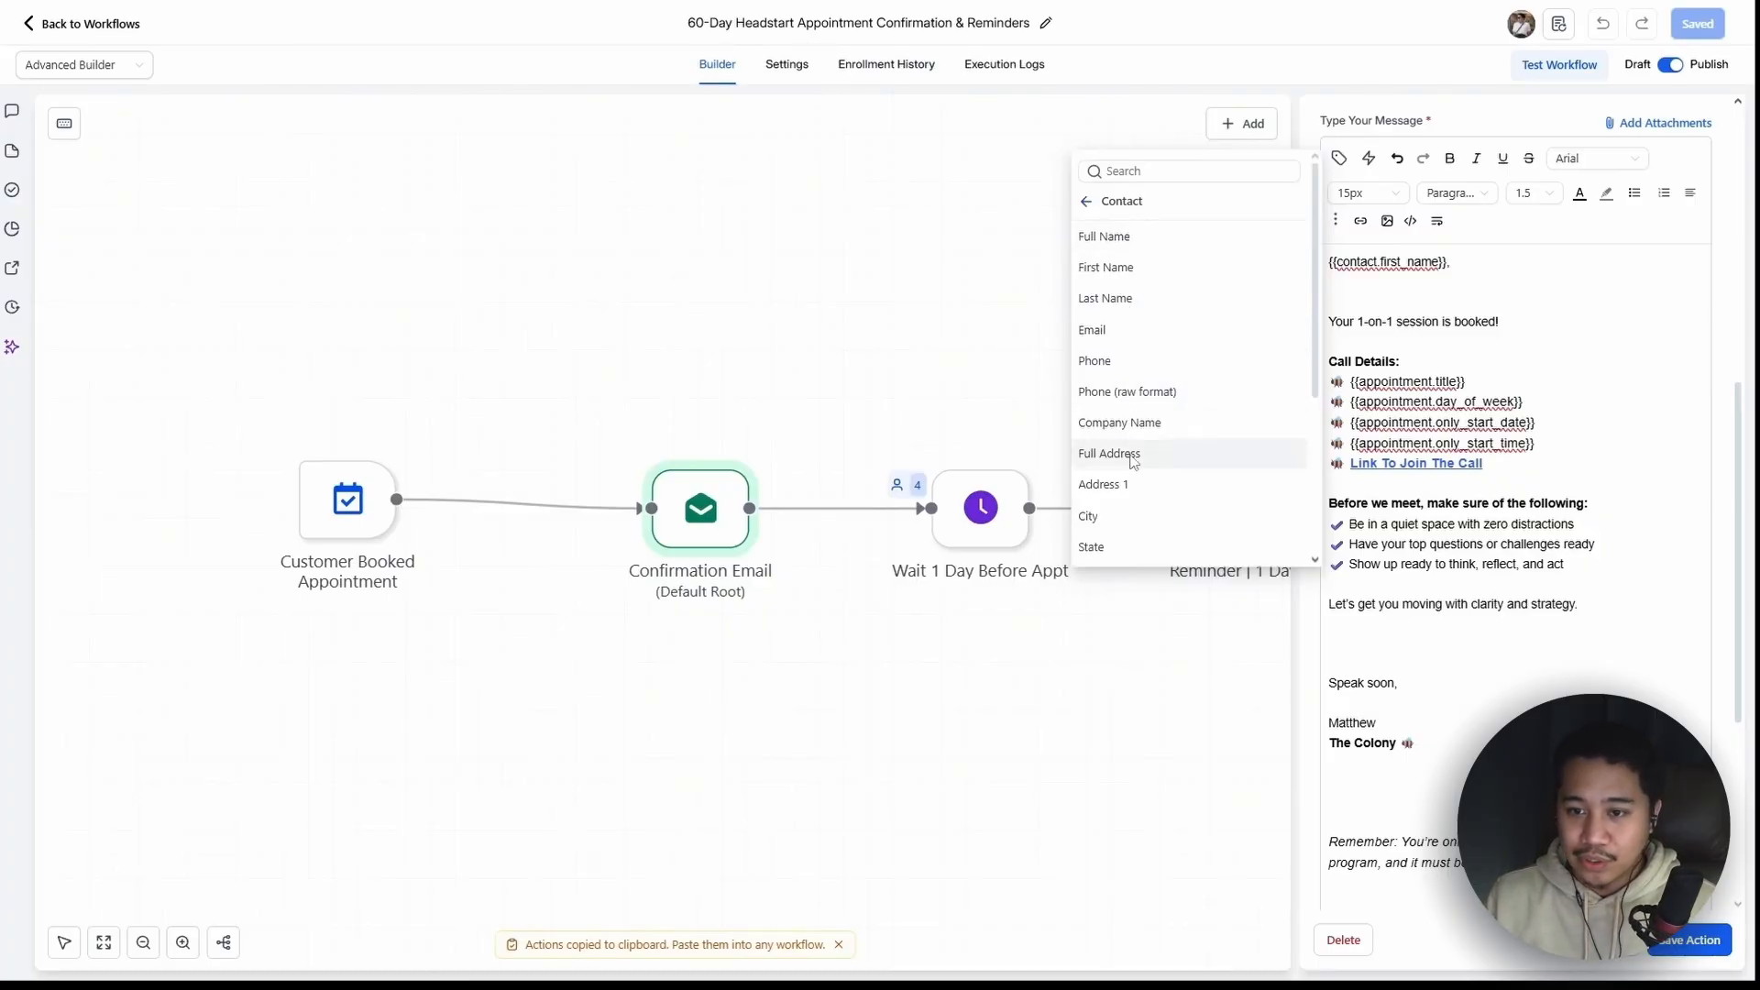
click(1112, 340)
double_click(1462, 274)
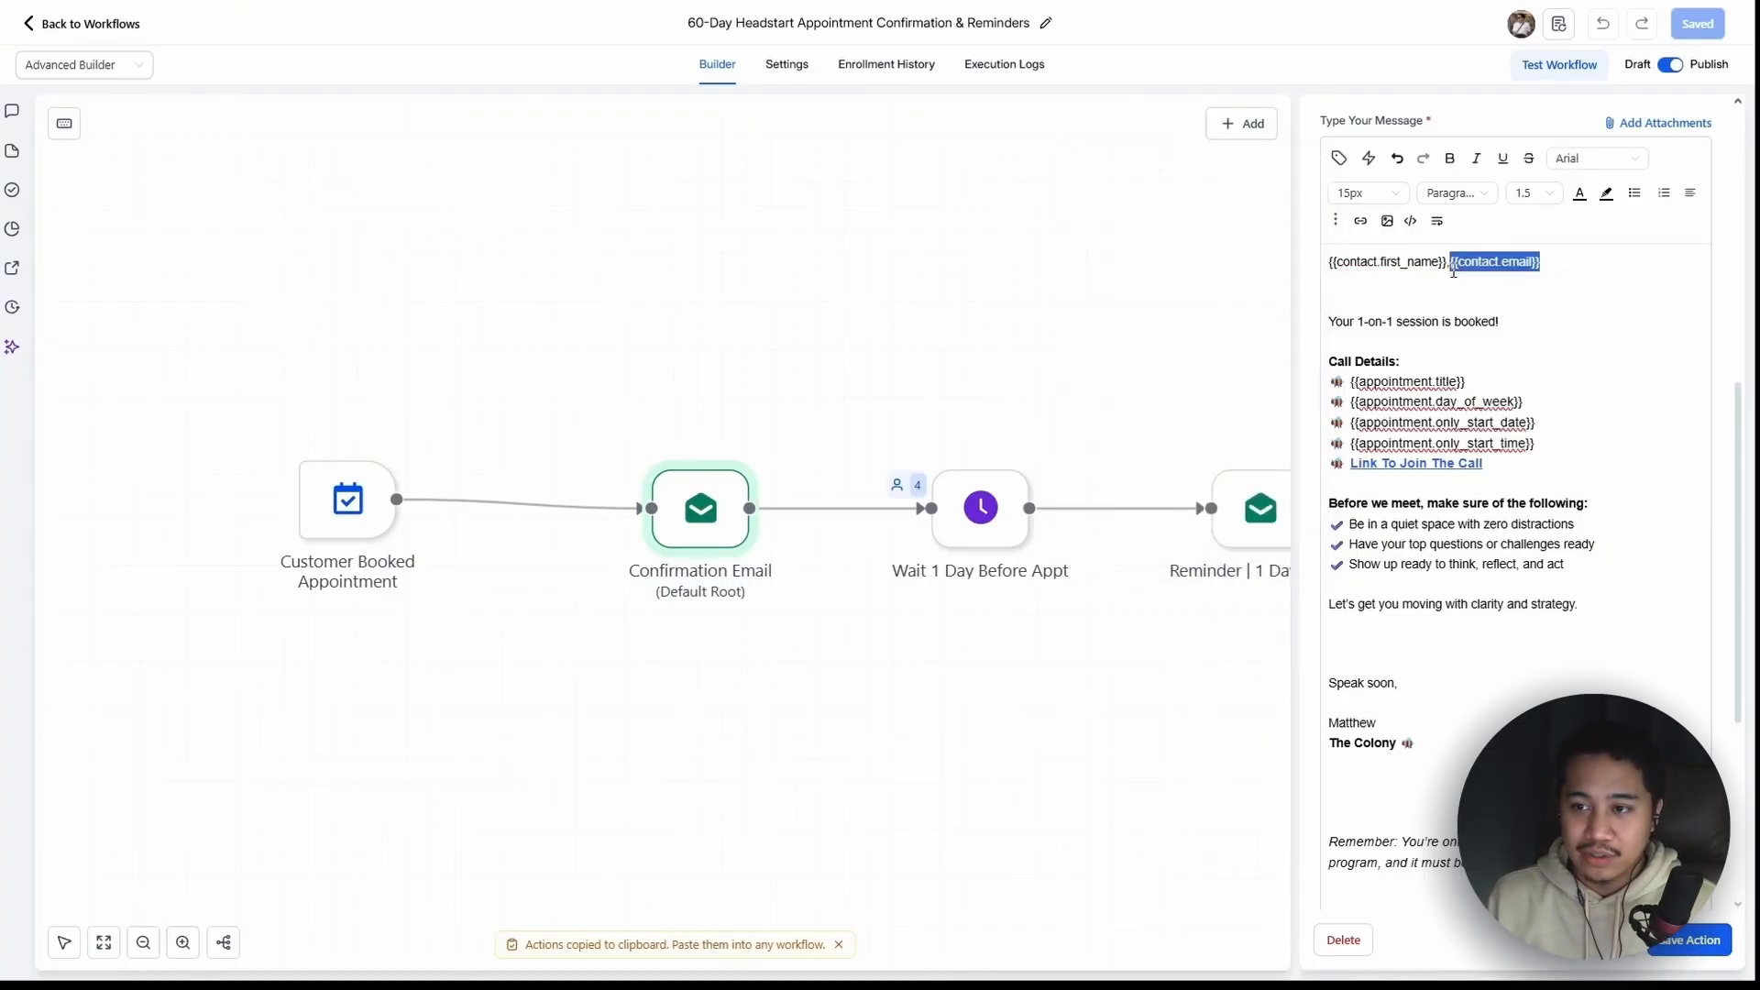
click(1553, 271)
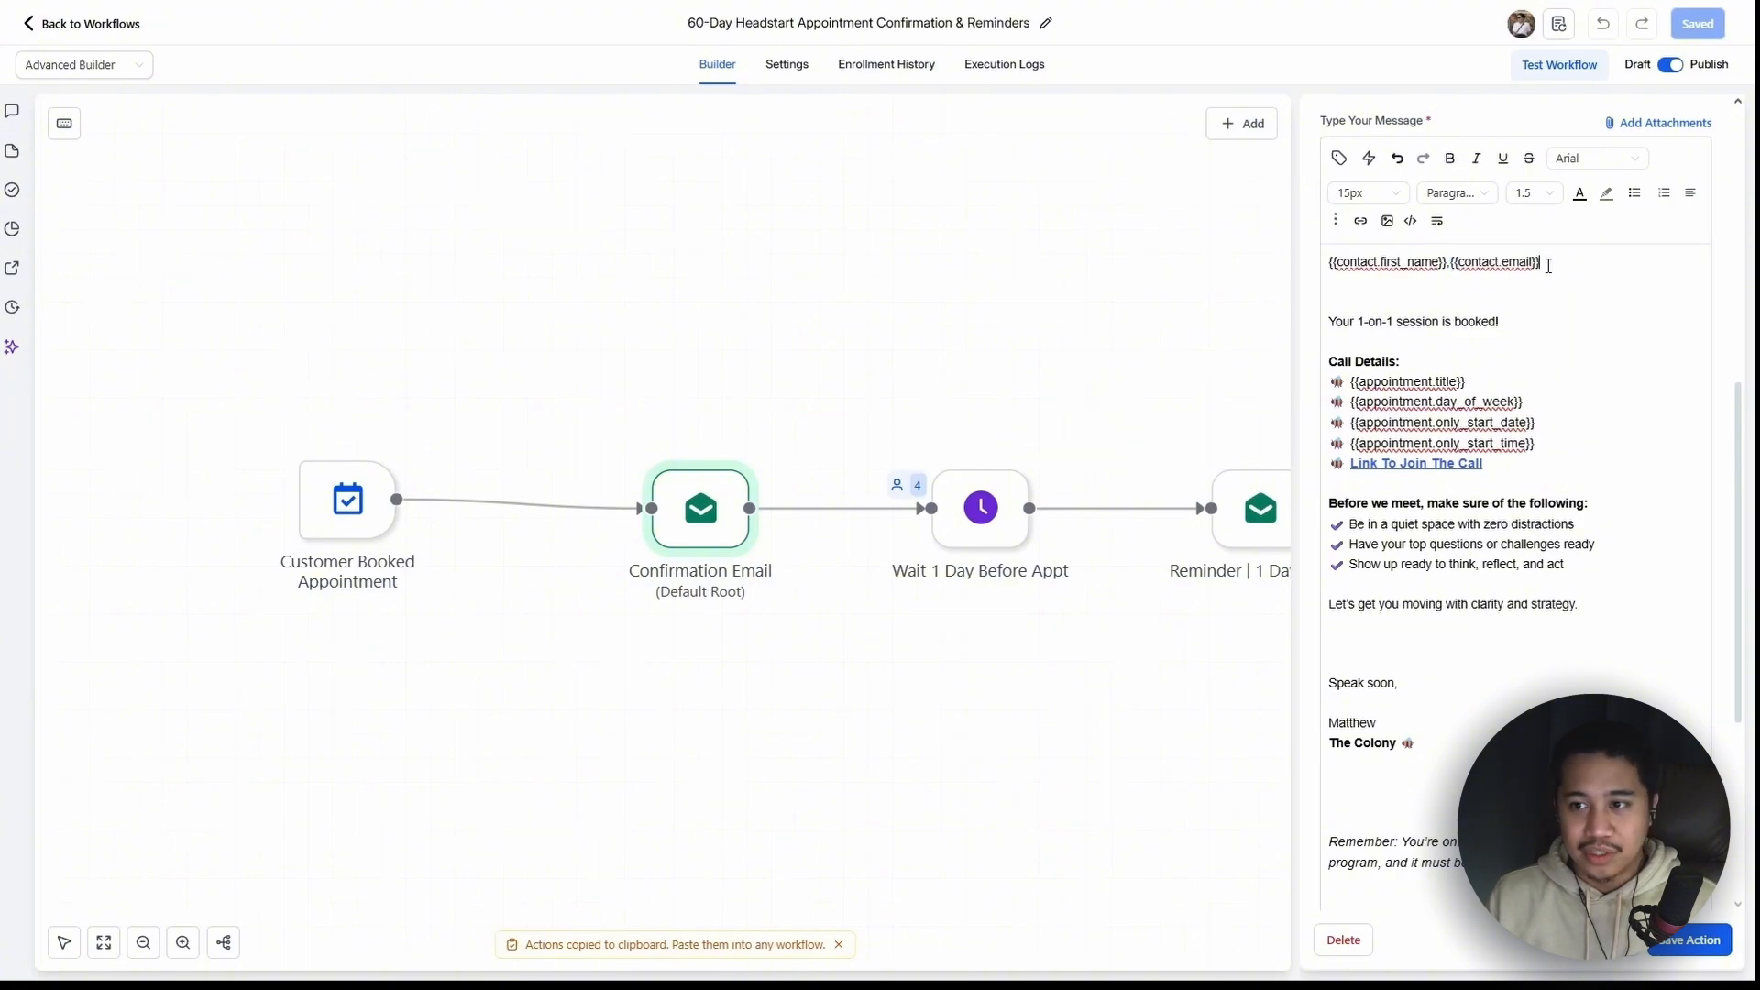
Delete the {{contact.email}} value from the message greeting
double_click(1514, 263)
click(1588, 271)
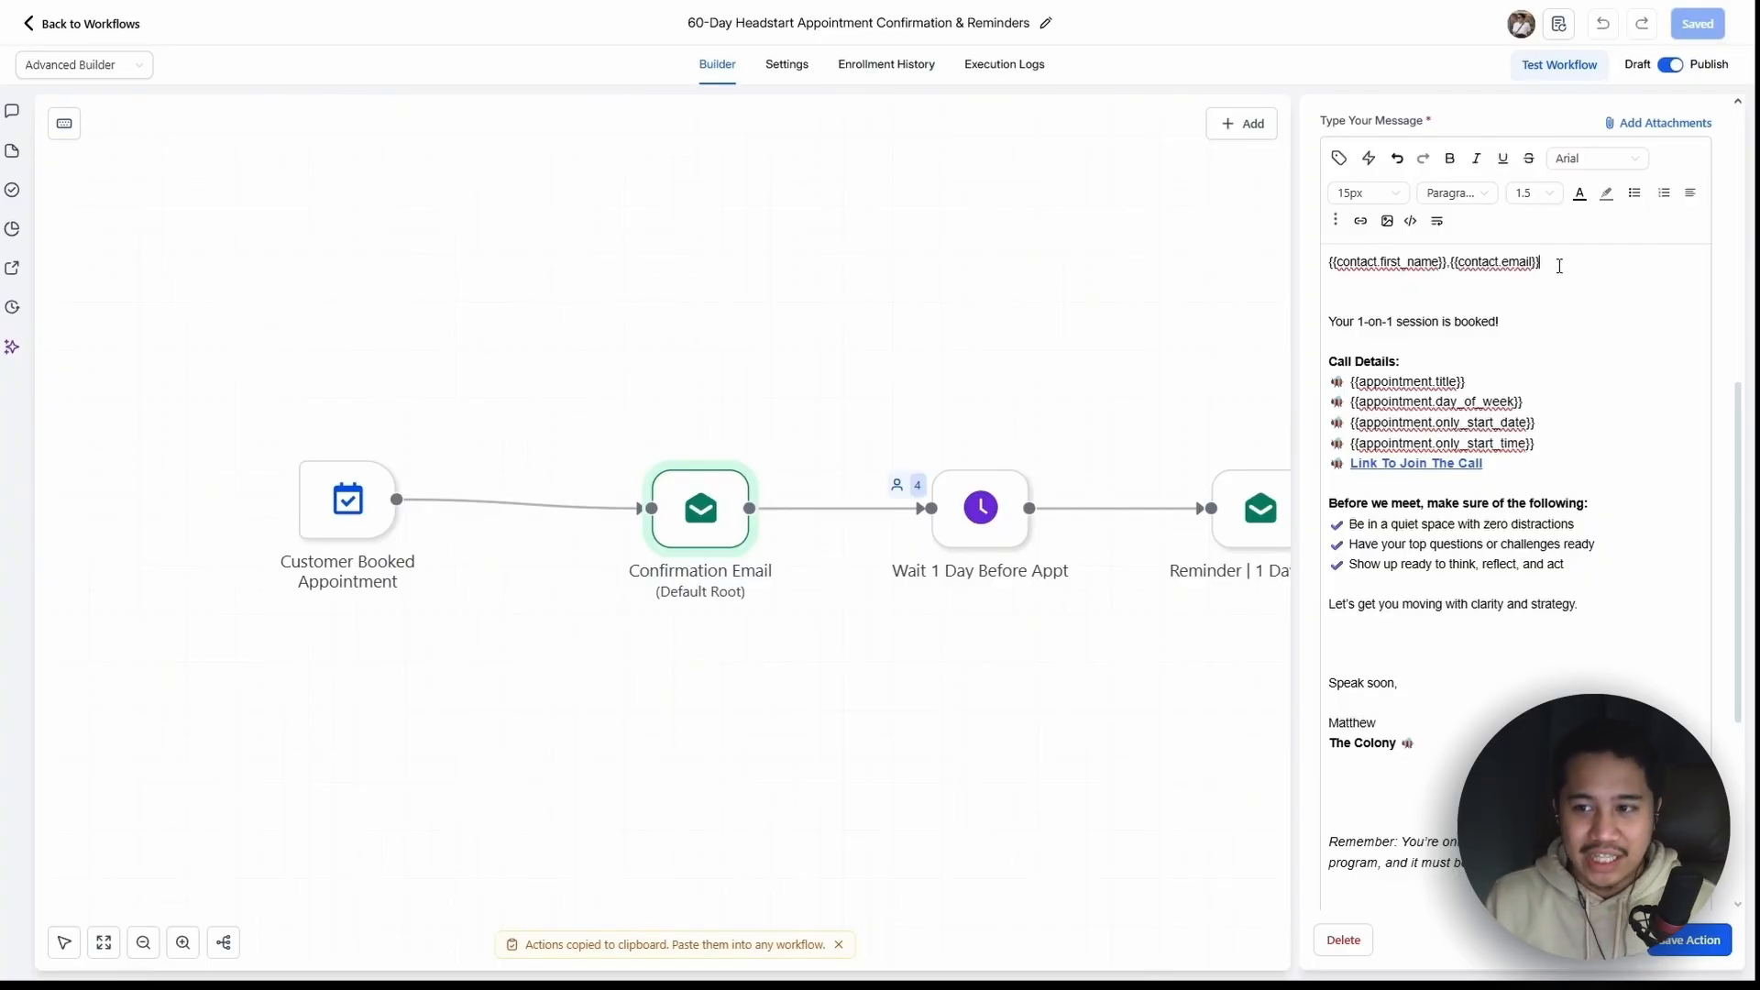
drag(1560, 266, 1450, 268)
key(BackSpace)
Review the booking sentence and the appointment title, weekday, start date, start time and join link under Call Details
click(1512, 319)
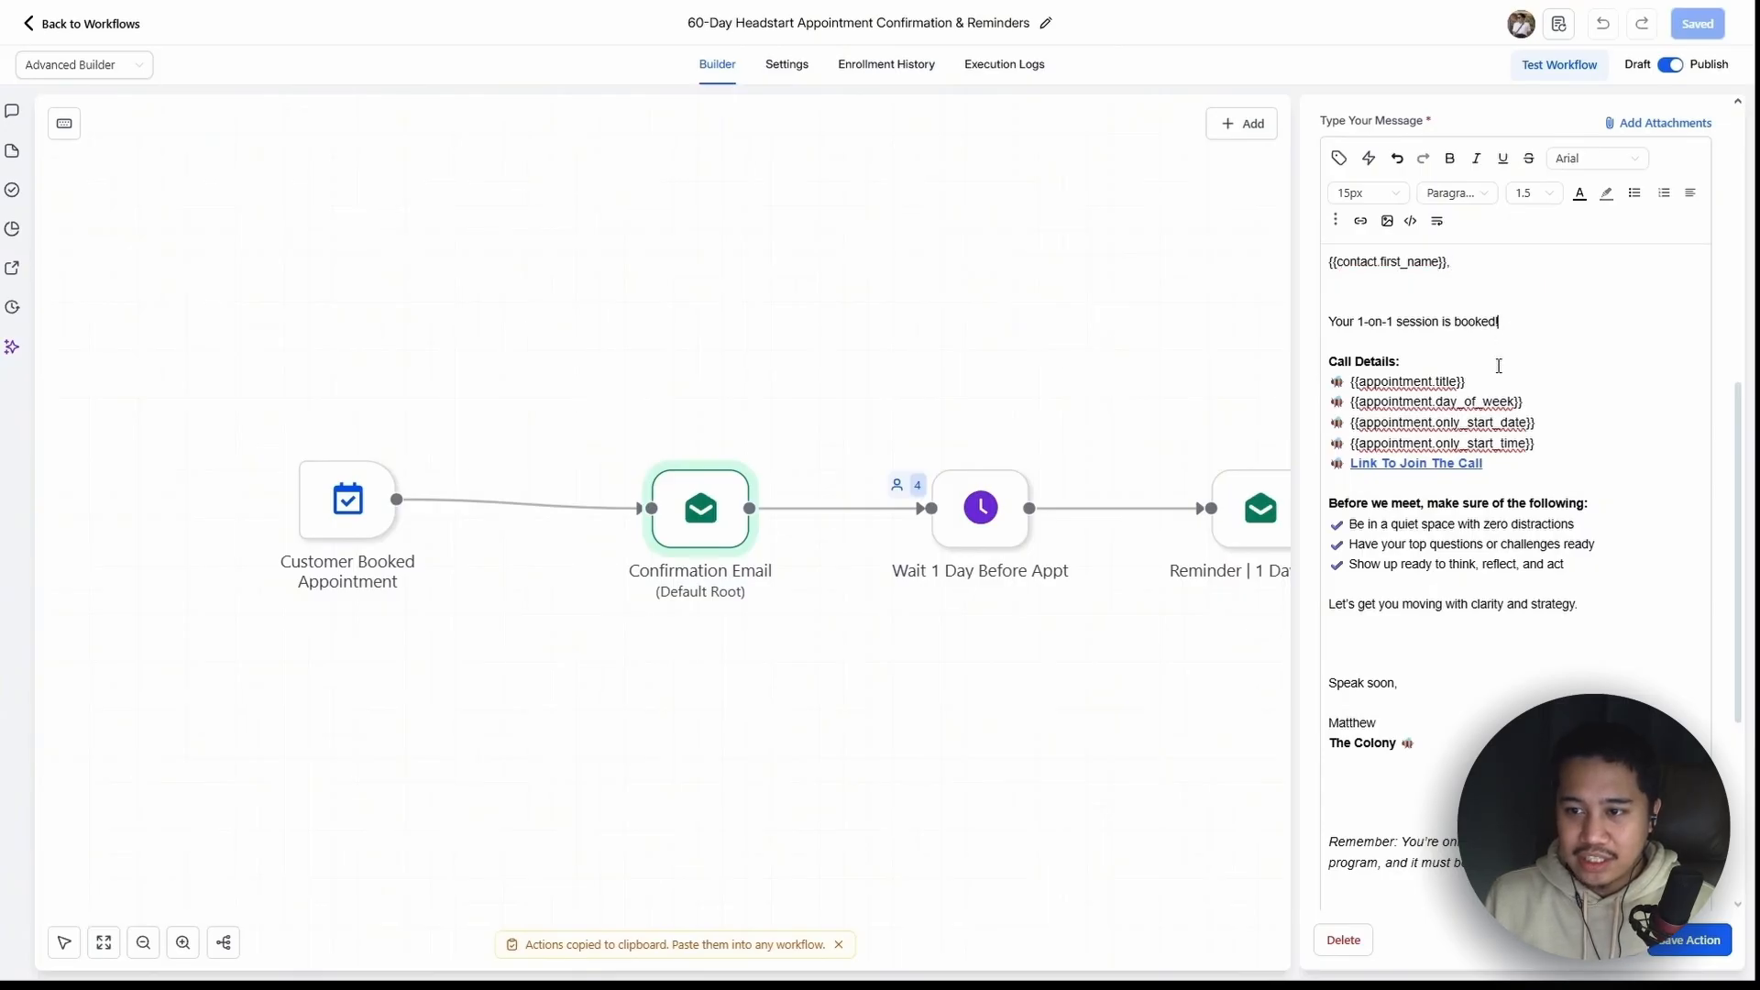
drag(1508, 324, 1329, 322)
click(1417, 345)
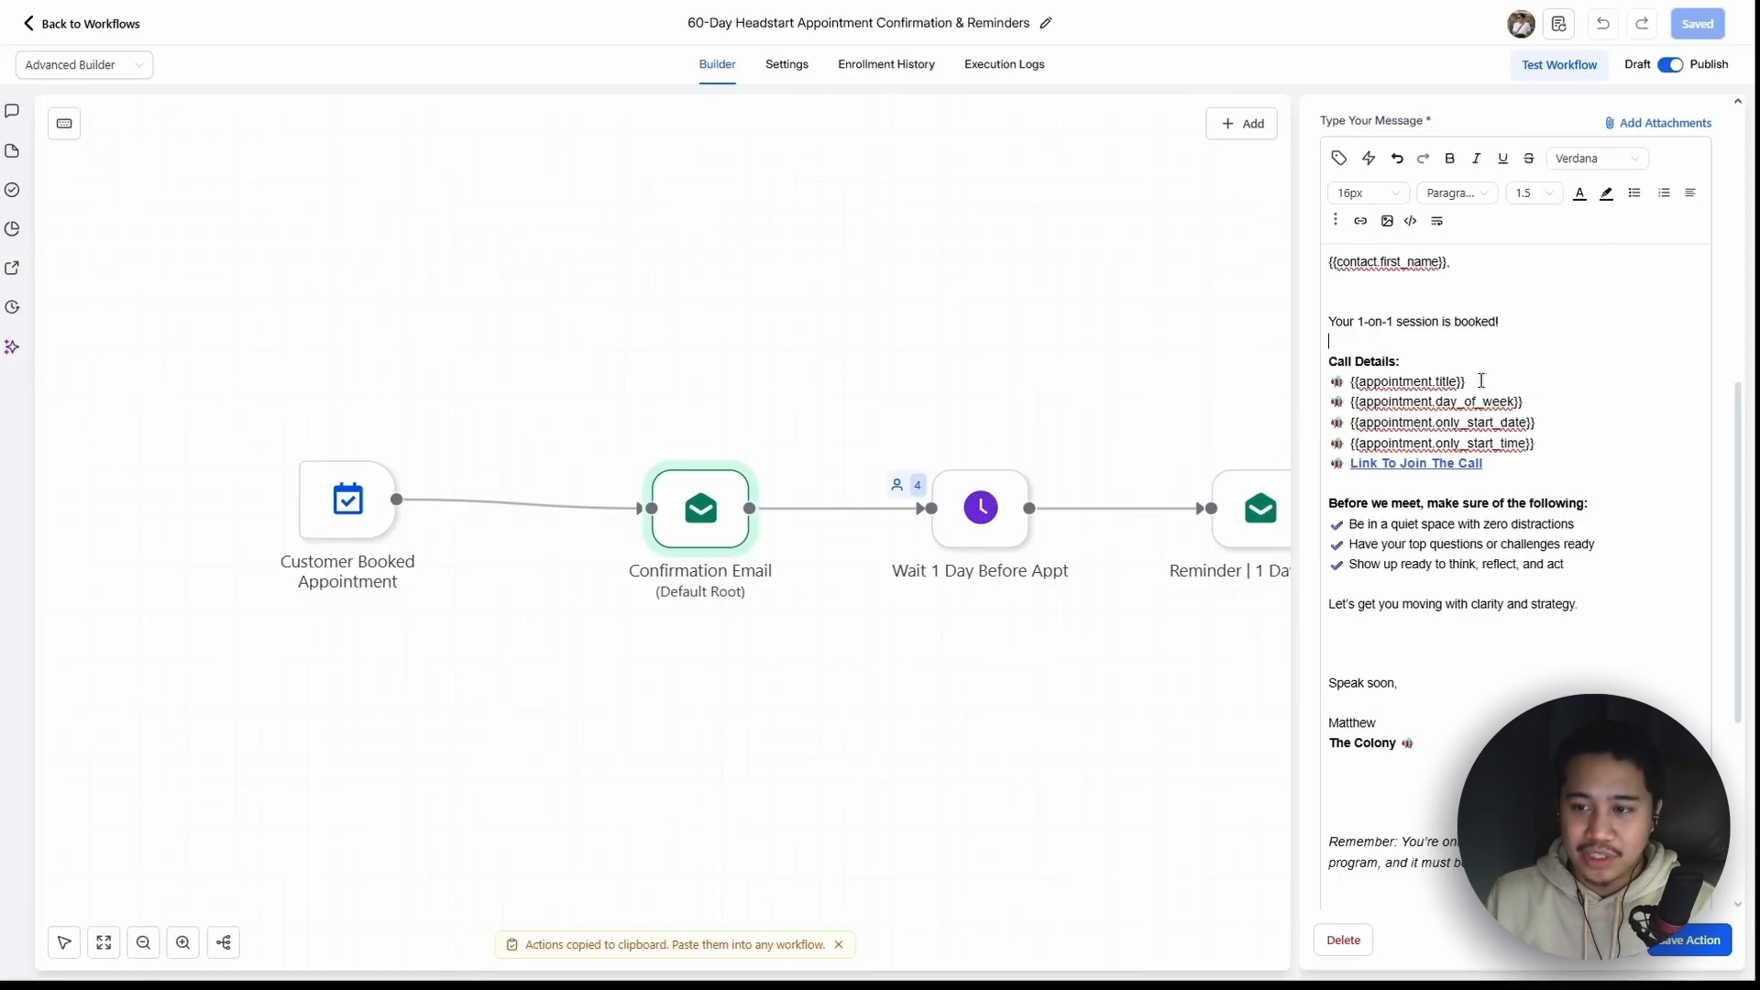
drag(1466, 381, 1351, 382)
click(1543, 411)
drag(1543, 412, 1354, 425)
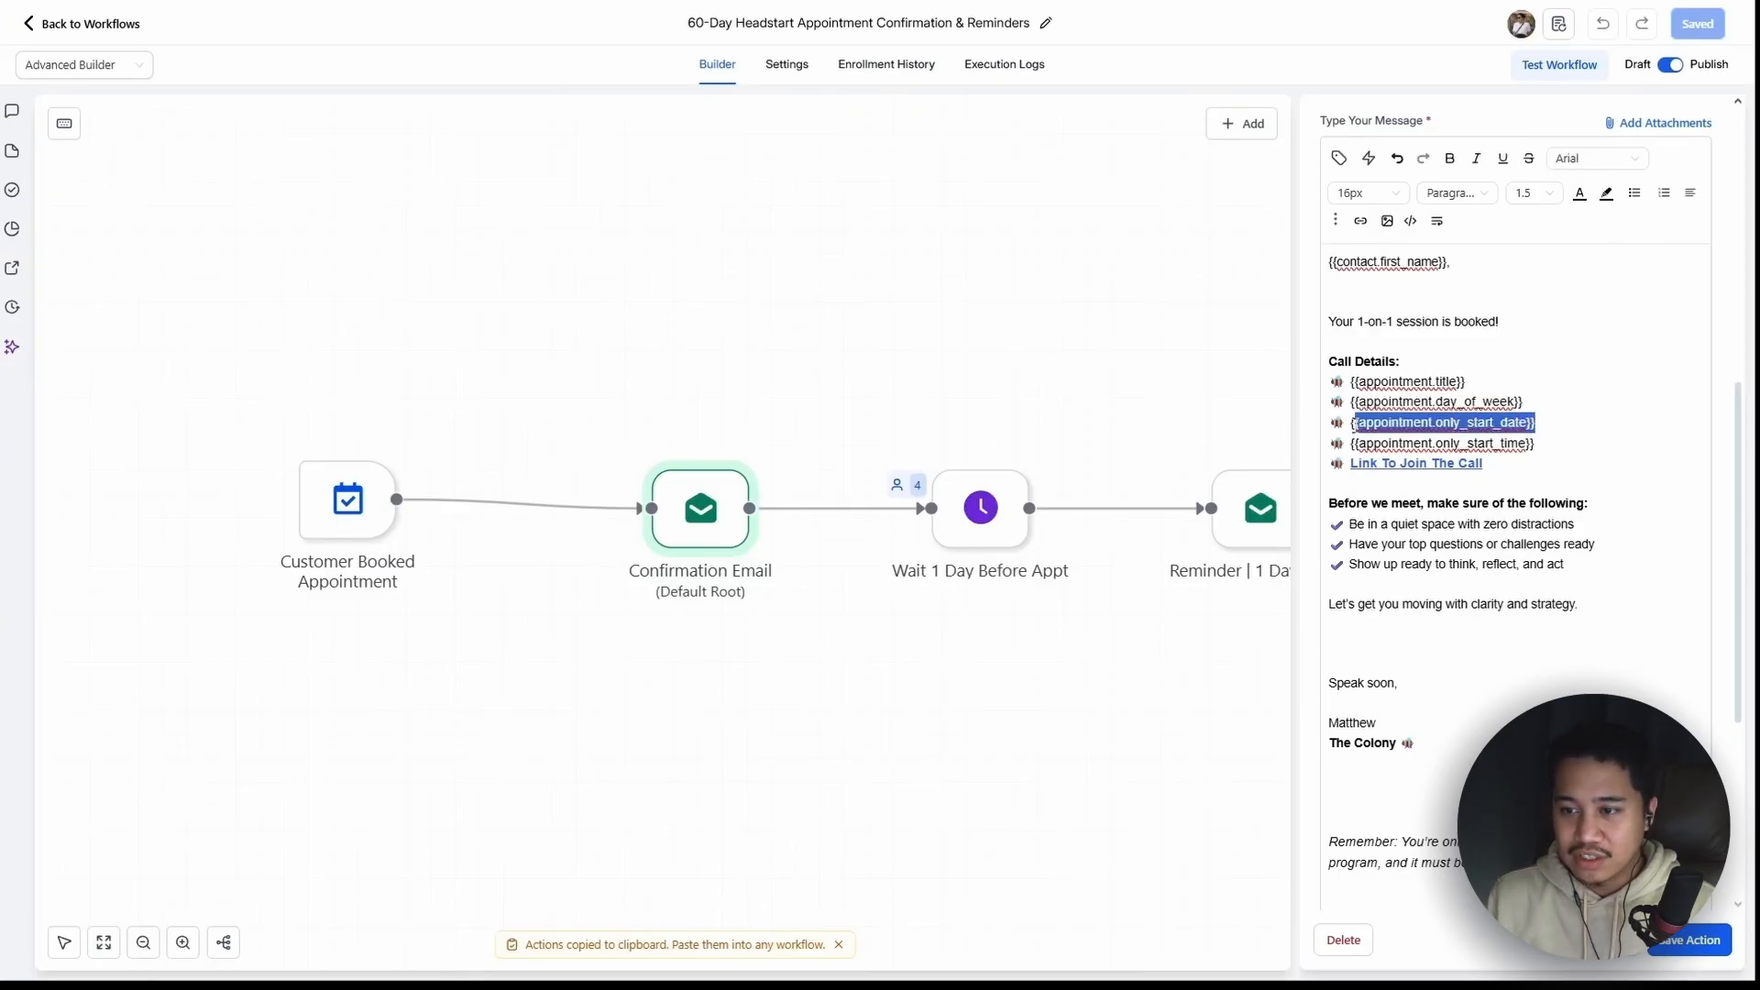
drag(1560, 443, 1412, 445)
drag(1601, 456, 1351, 463)
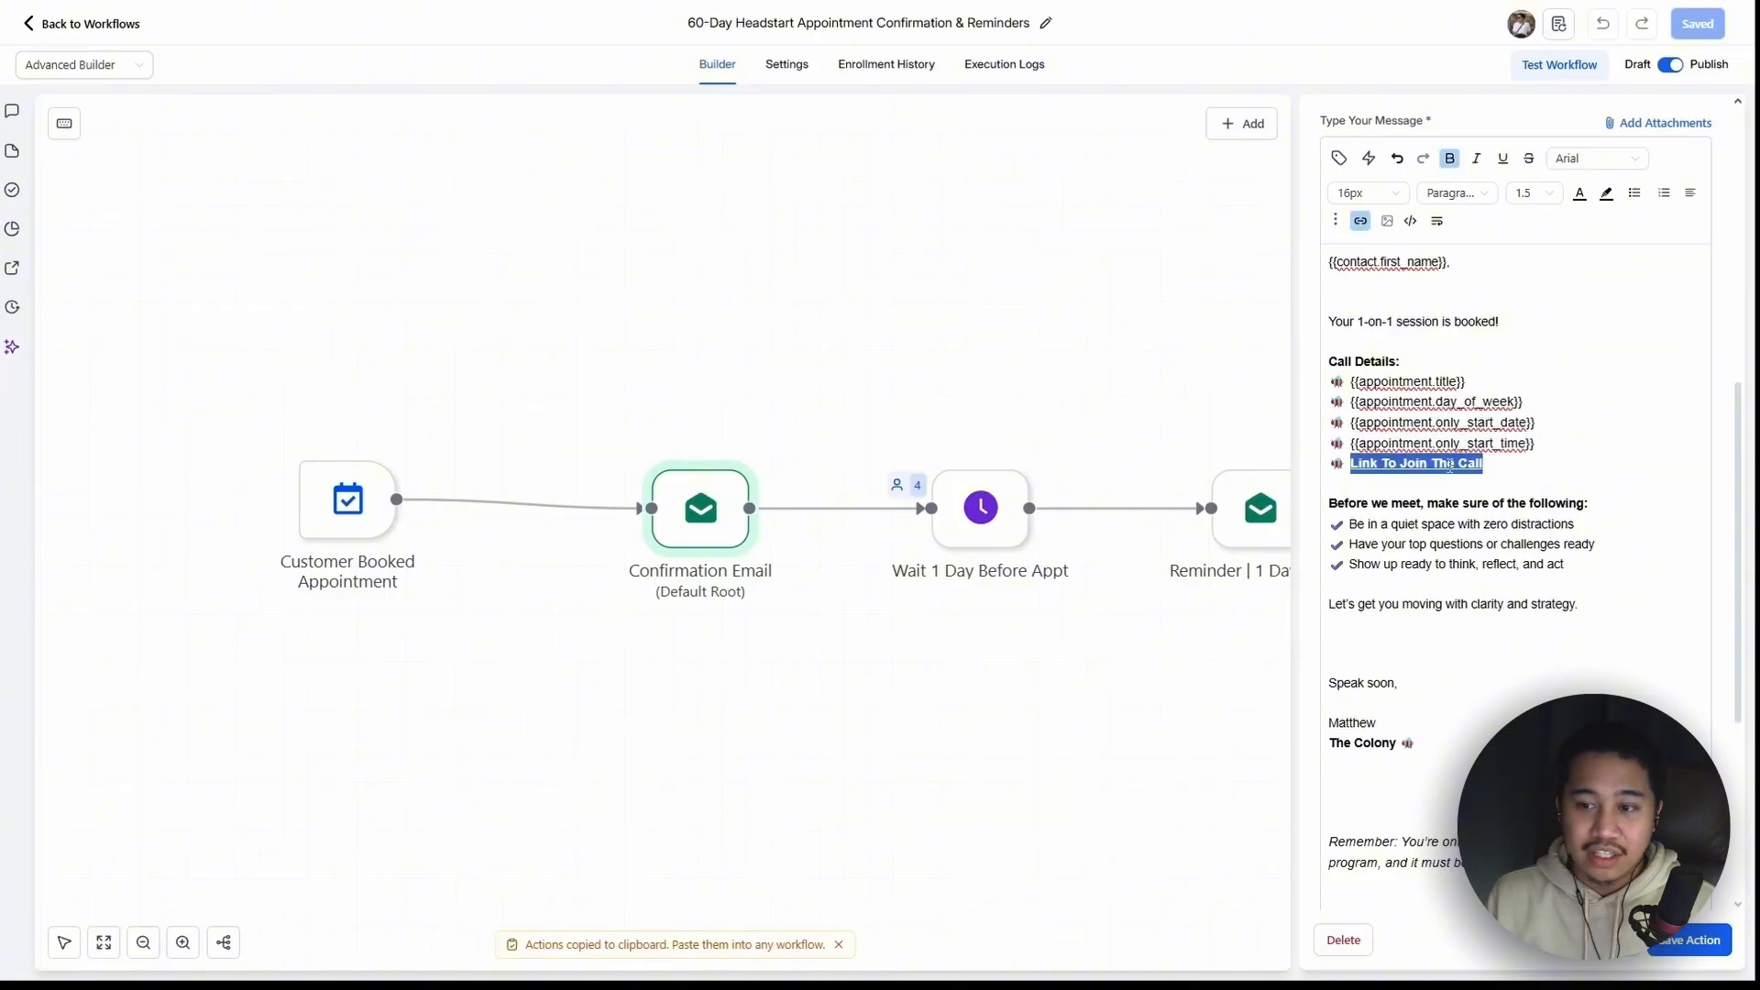
click(1513, 470)
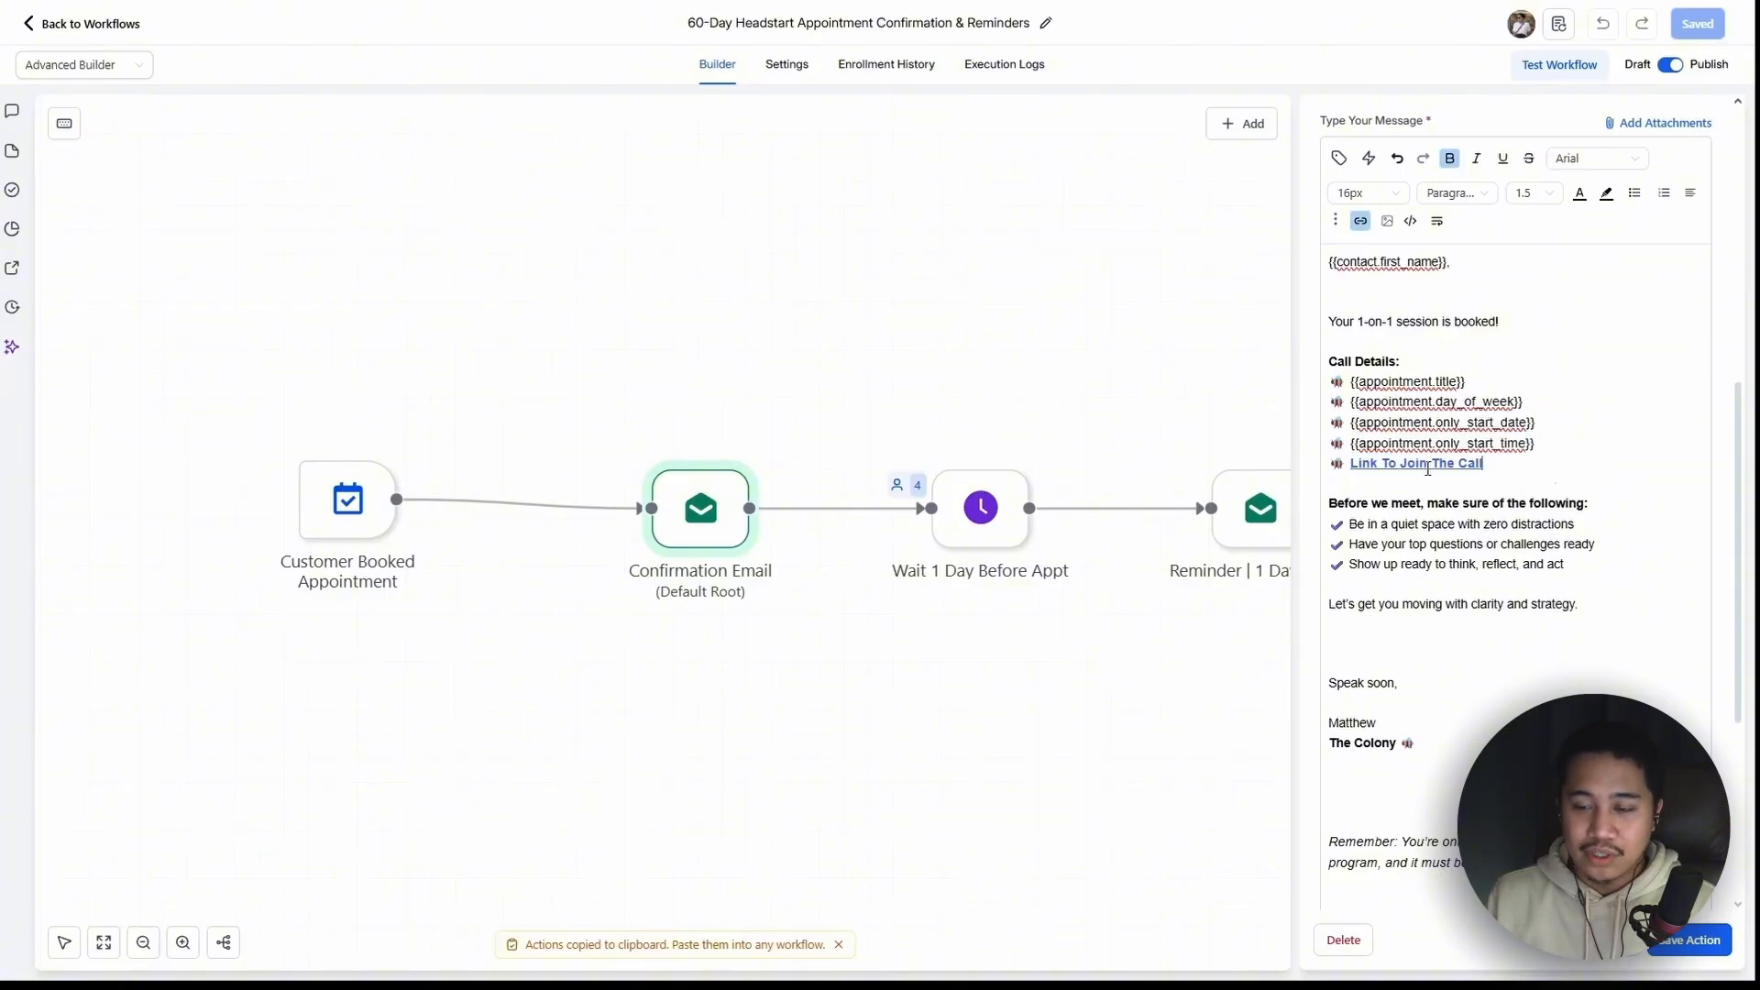
Inspect the URL value embedded in the Link To Join The Call text, closing the link settings without changes
triple_click(1487, 465)
click(1495, 465)
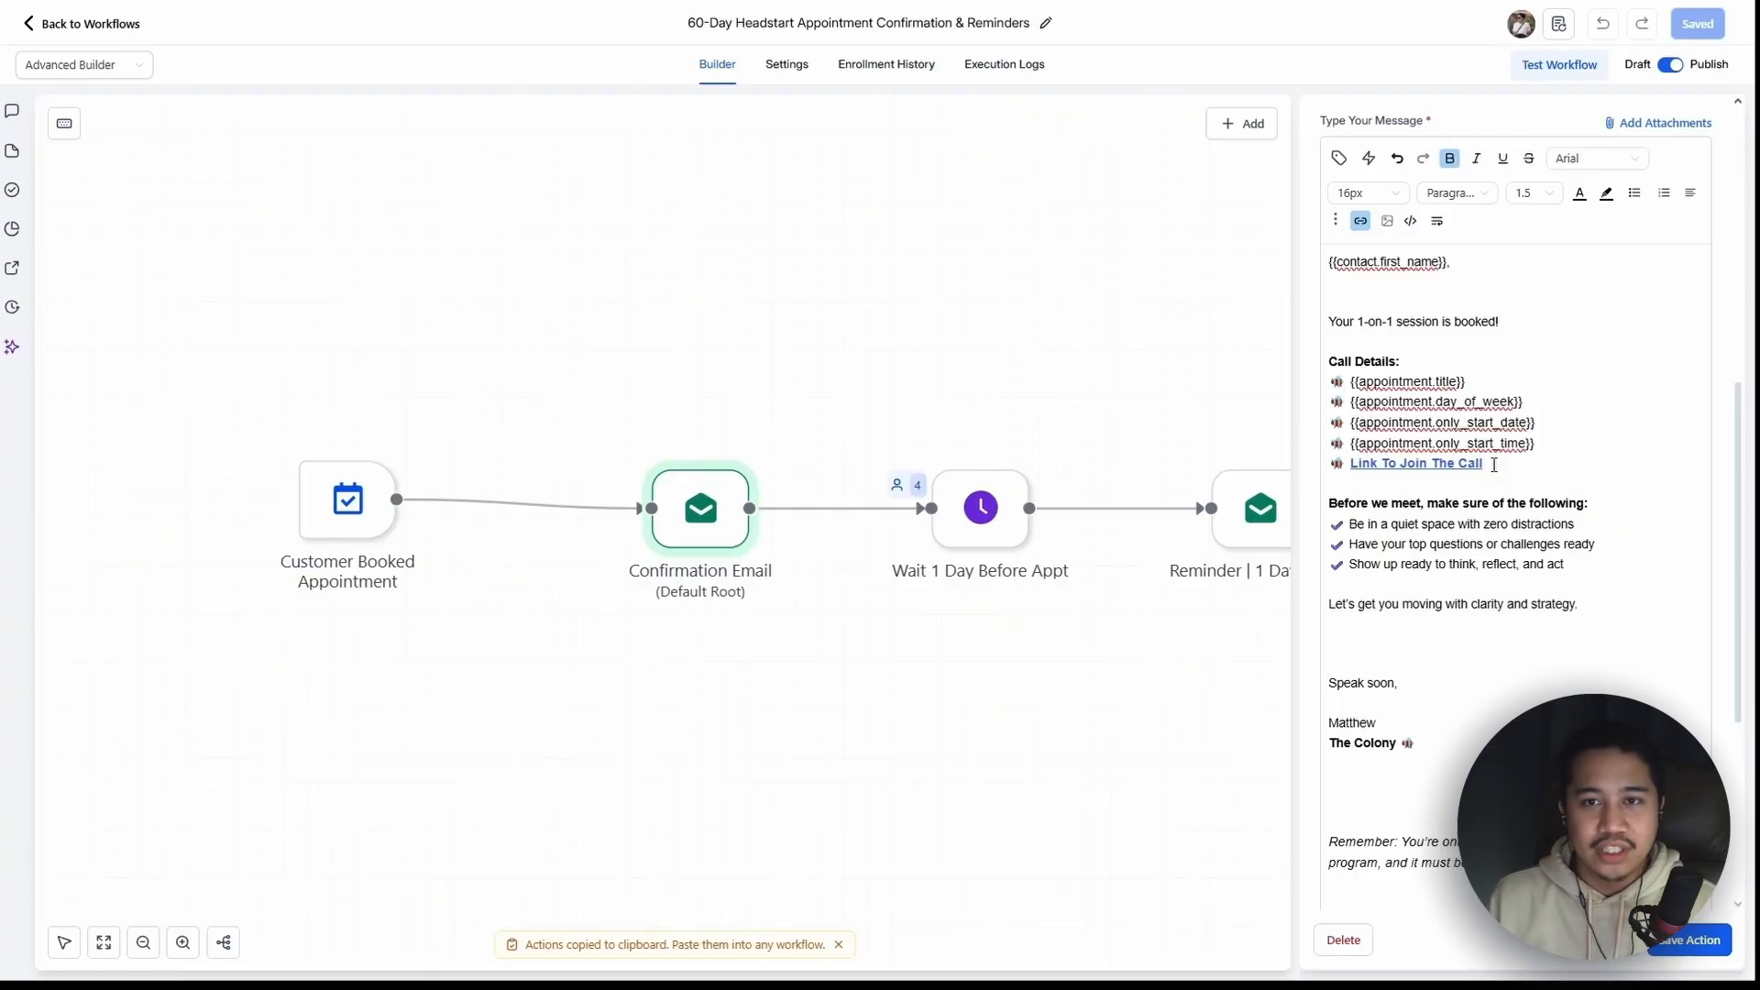
triple_click(1495, 465)
drag(1485, 465, 1353, 472)
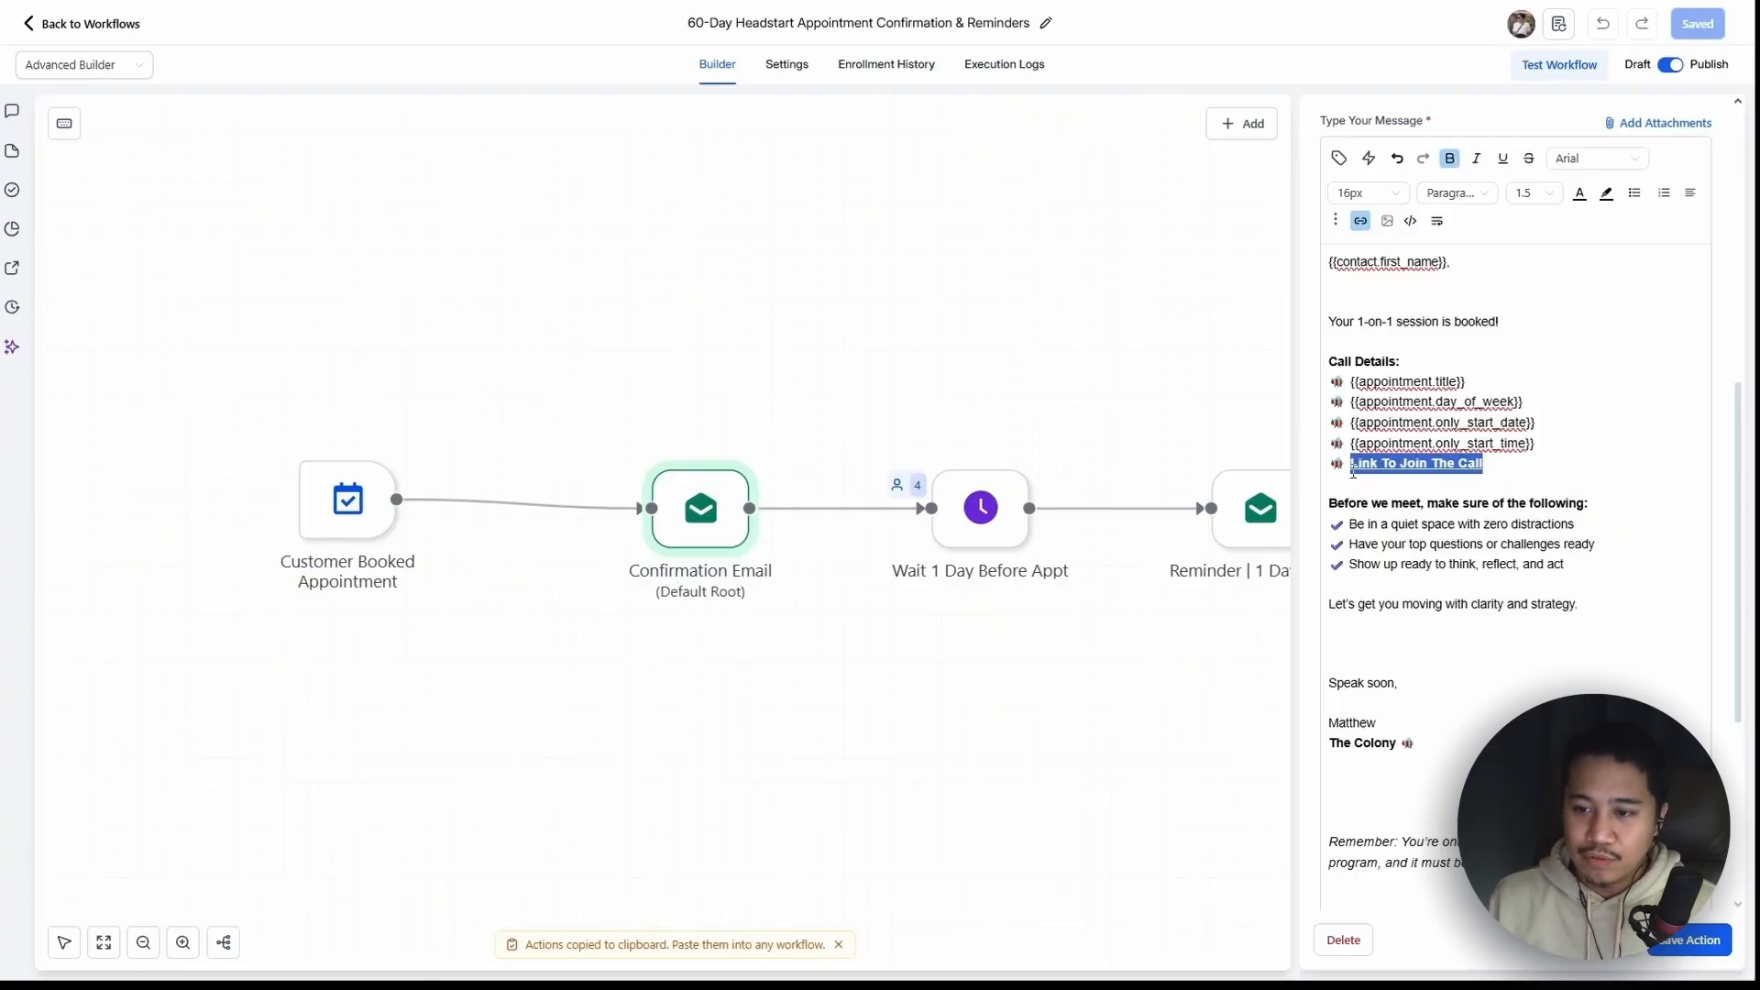
click(1362, 222)
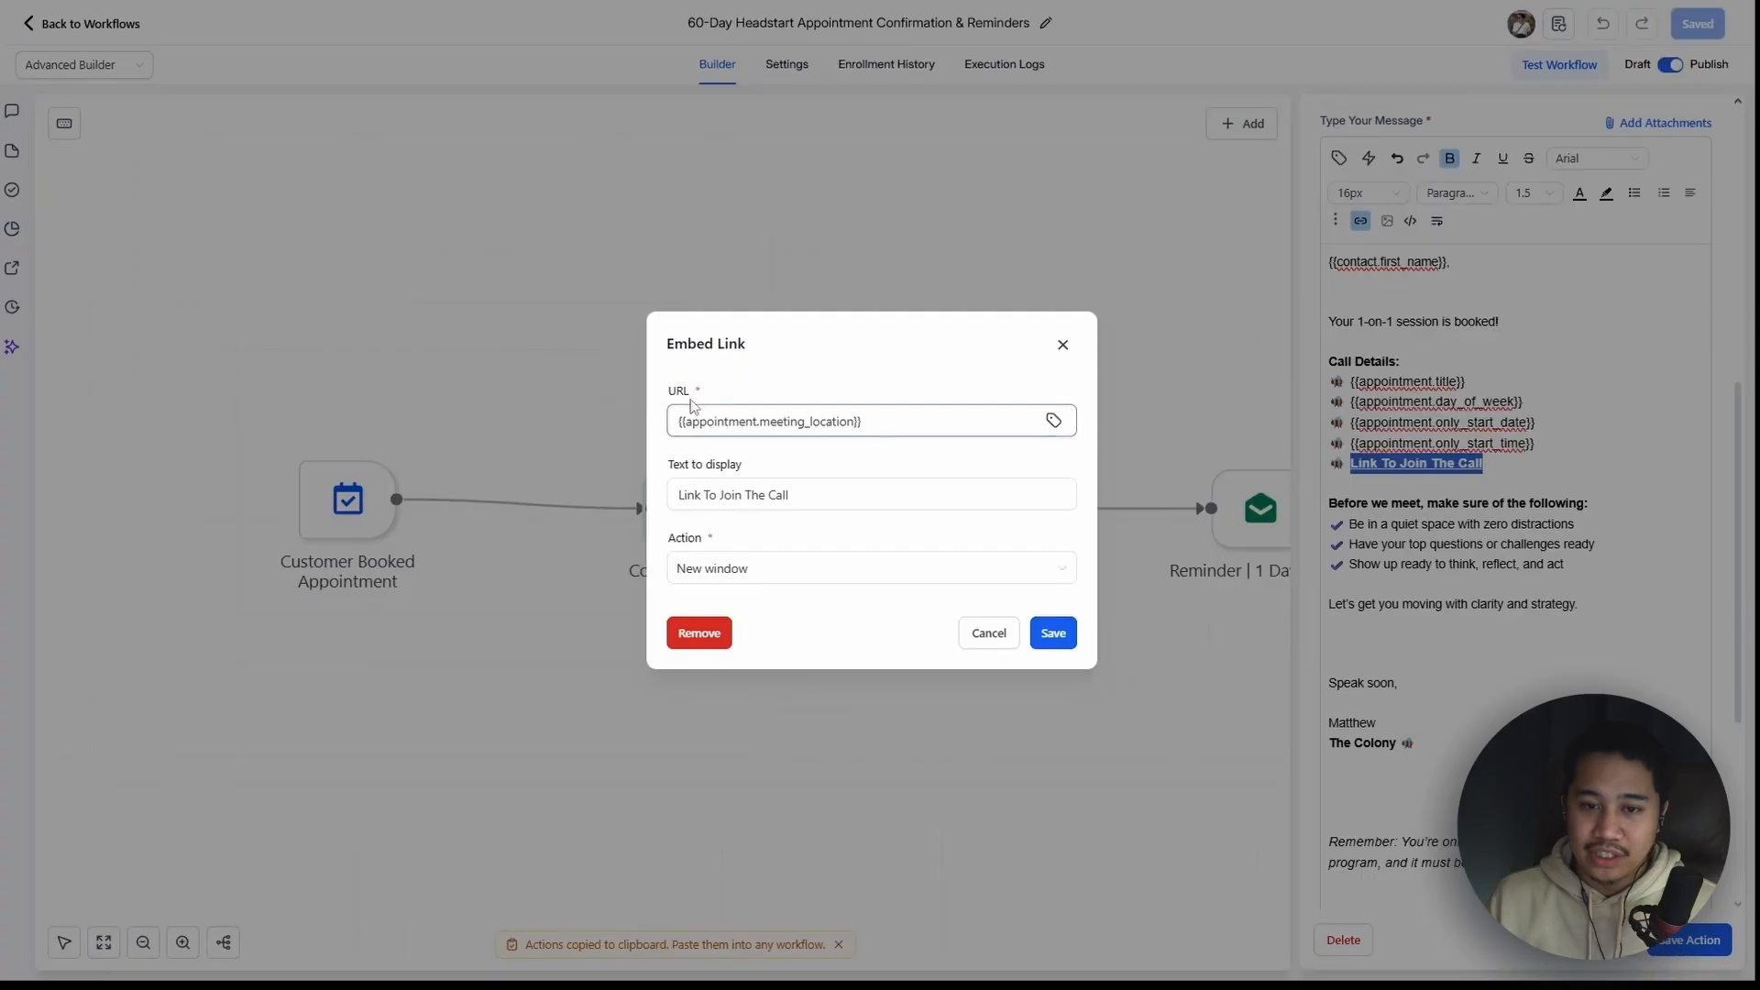
drag(867, 421, 675, 421)
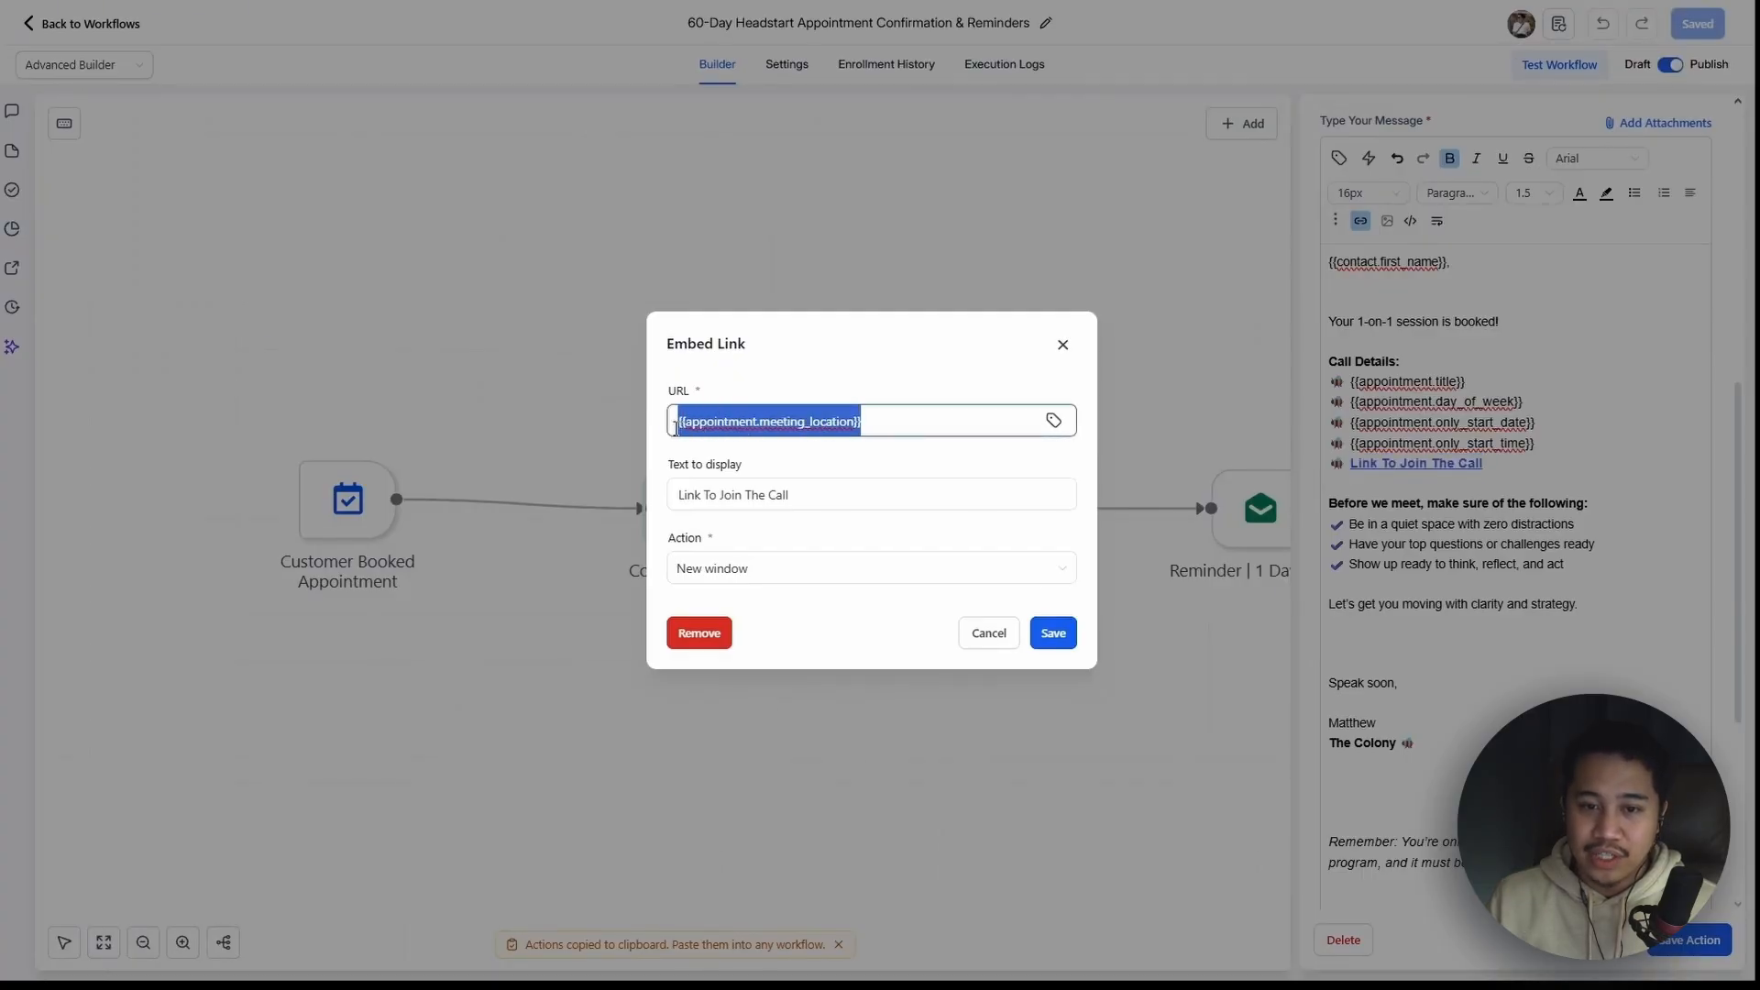
click(704, 421)
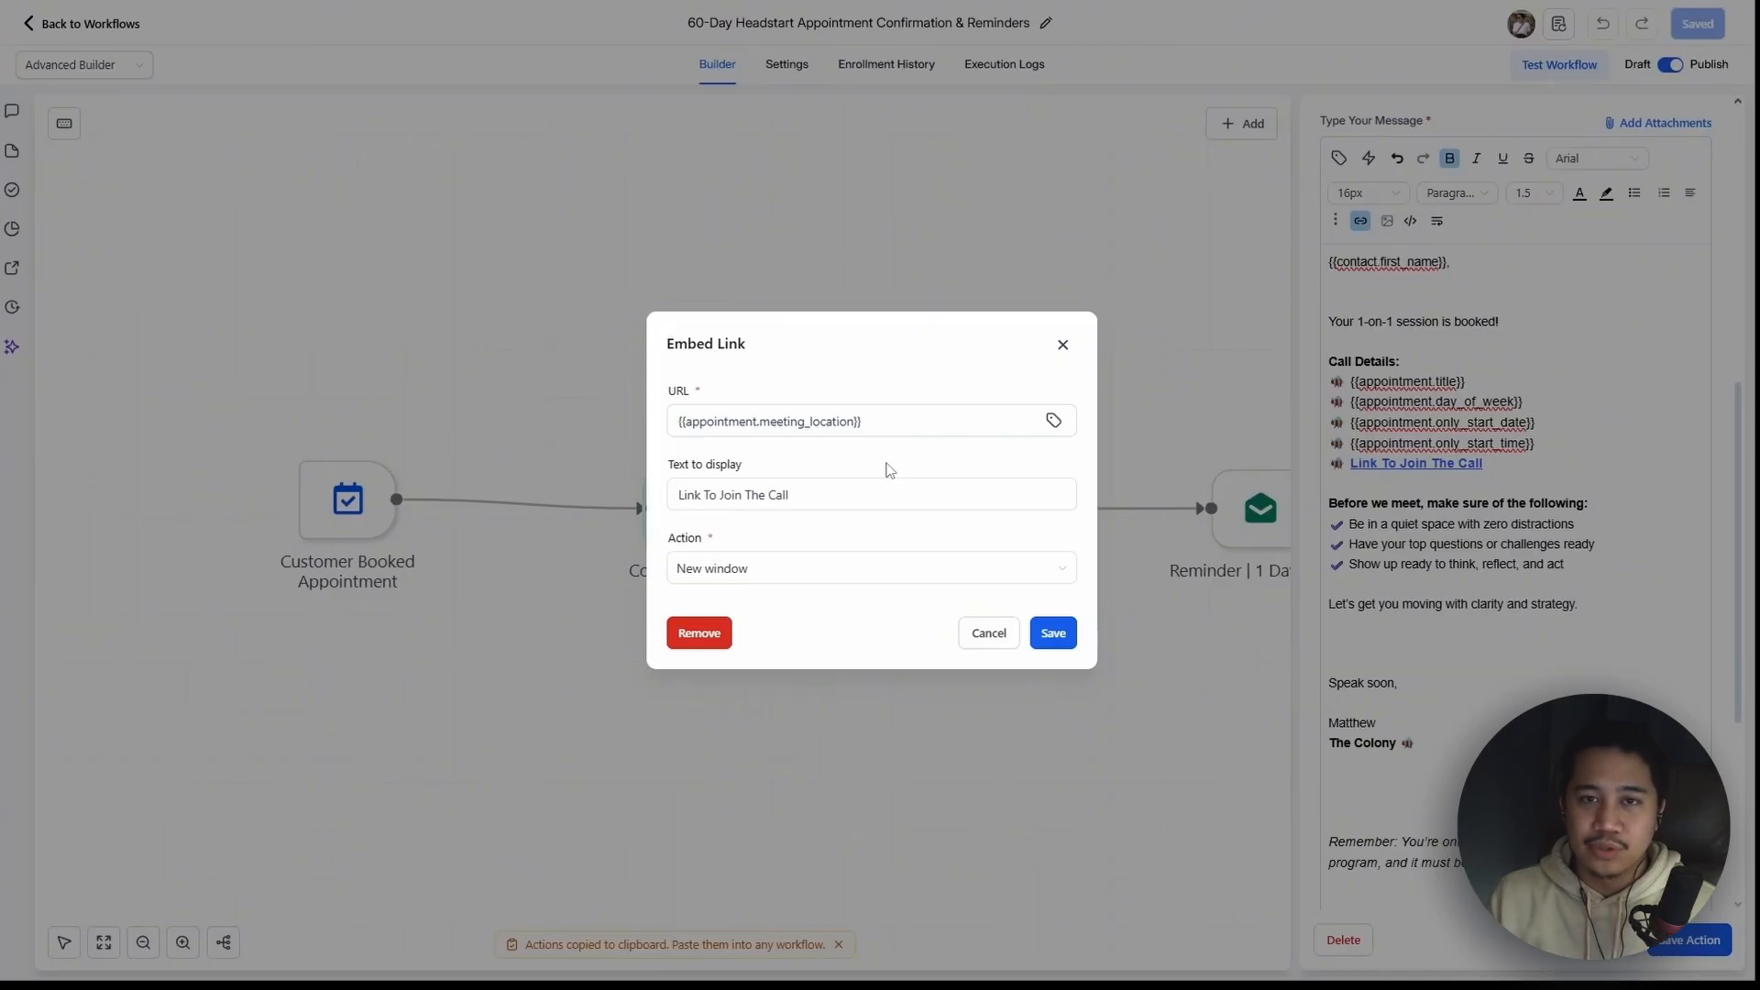
drag(870, 425, 665, 434)
click(811, 376)
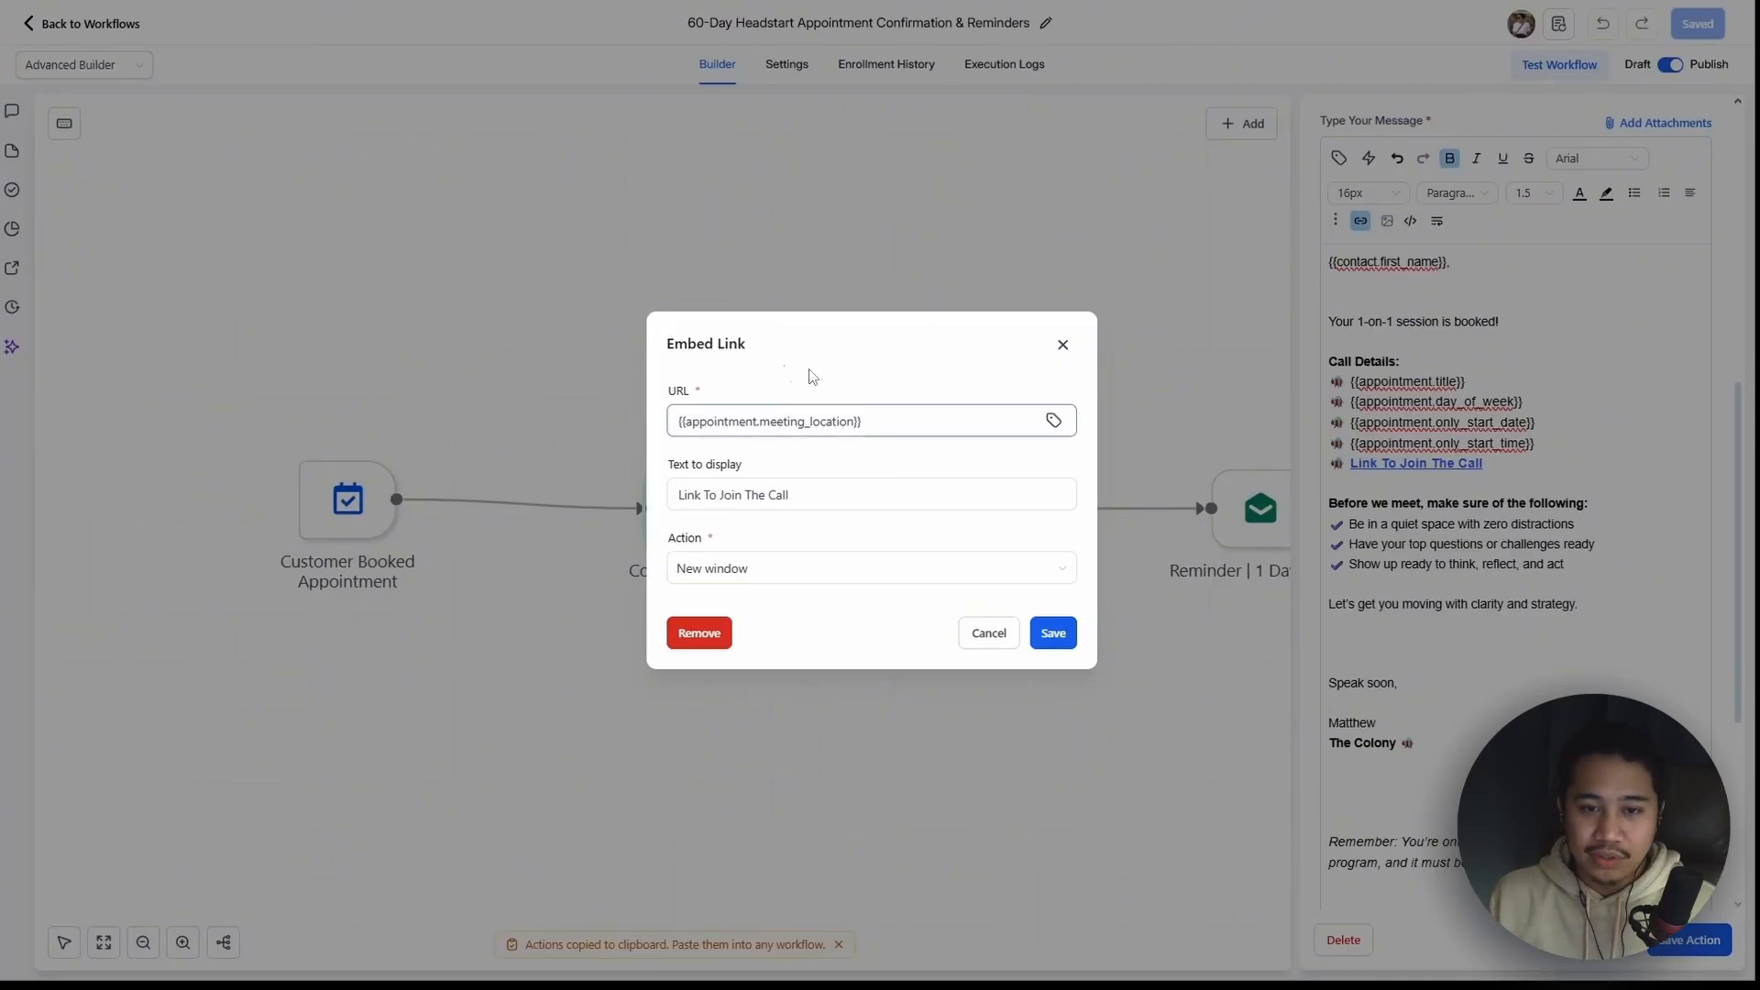
drag(870, 424, 662, 430)
click(670, 395)
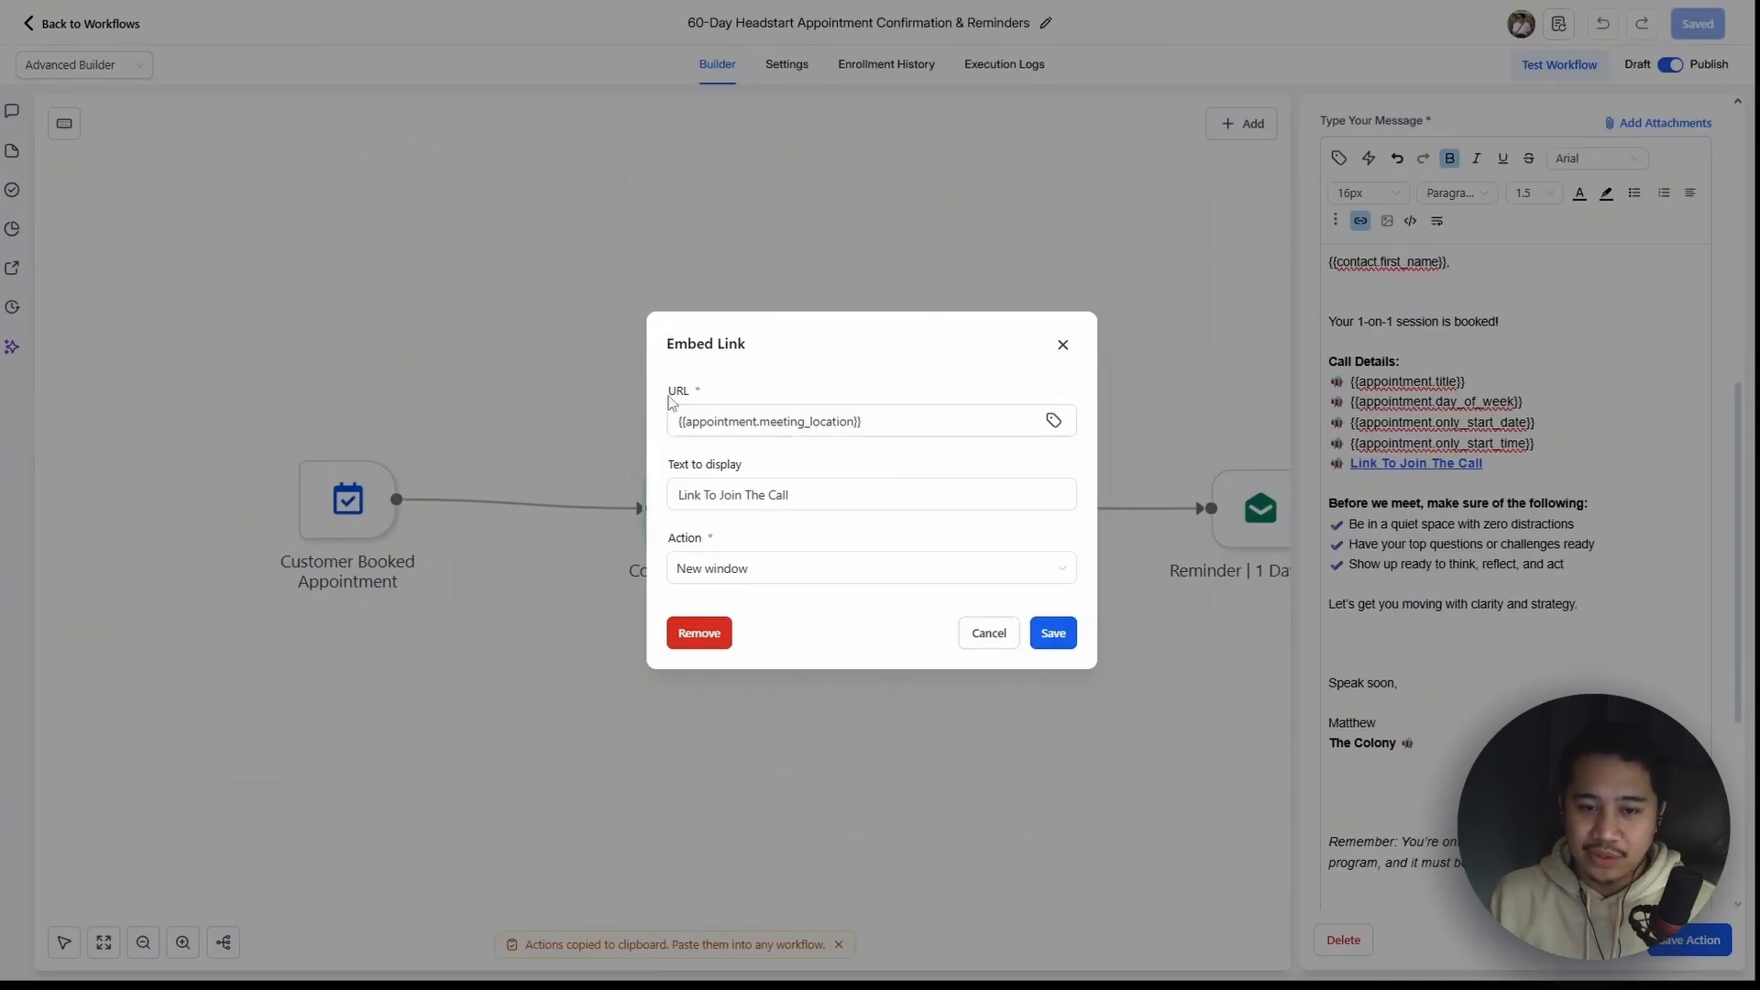
click(1062, 344)
Compare the Link To Join The Call text with the four appointment values listed above it
drag(1494, 468, 1353, 468)
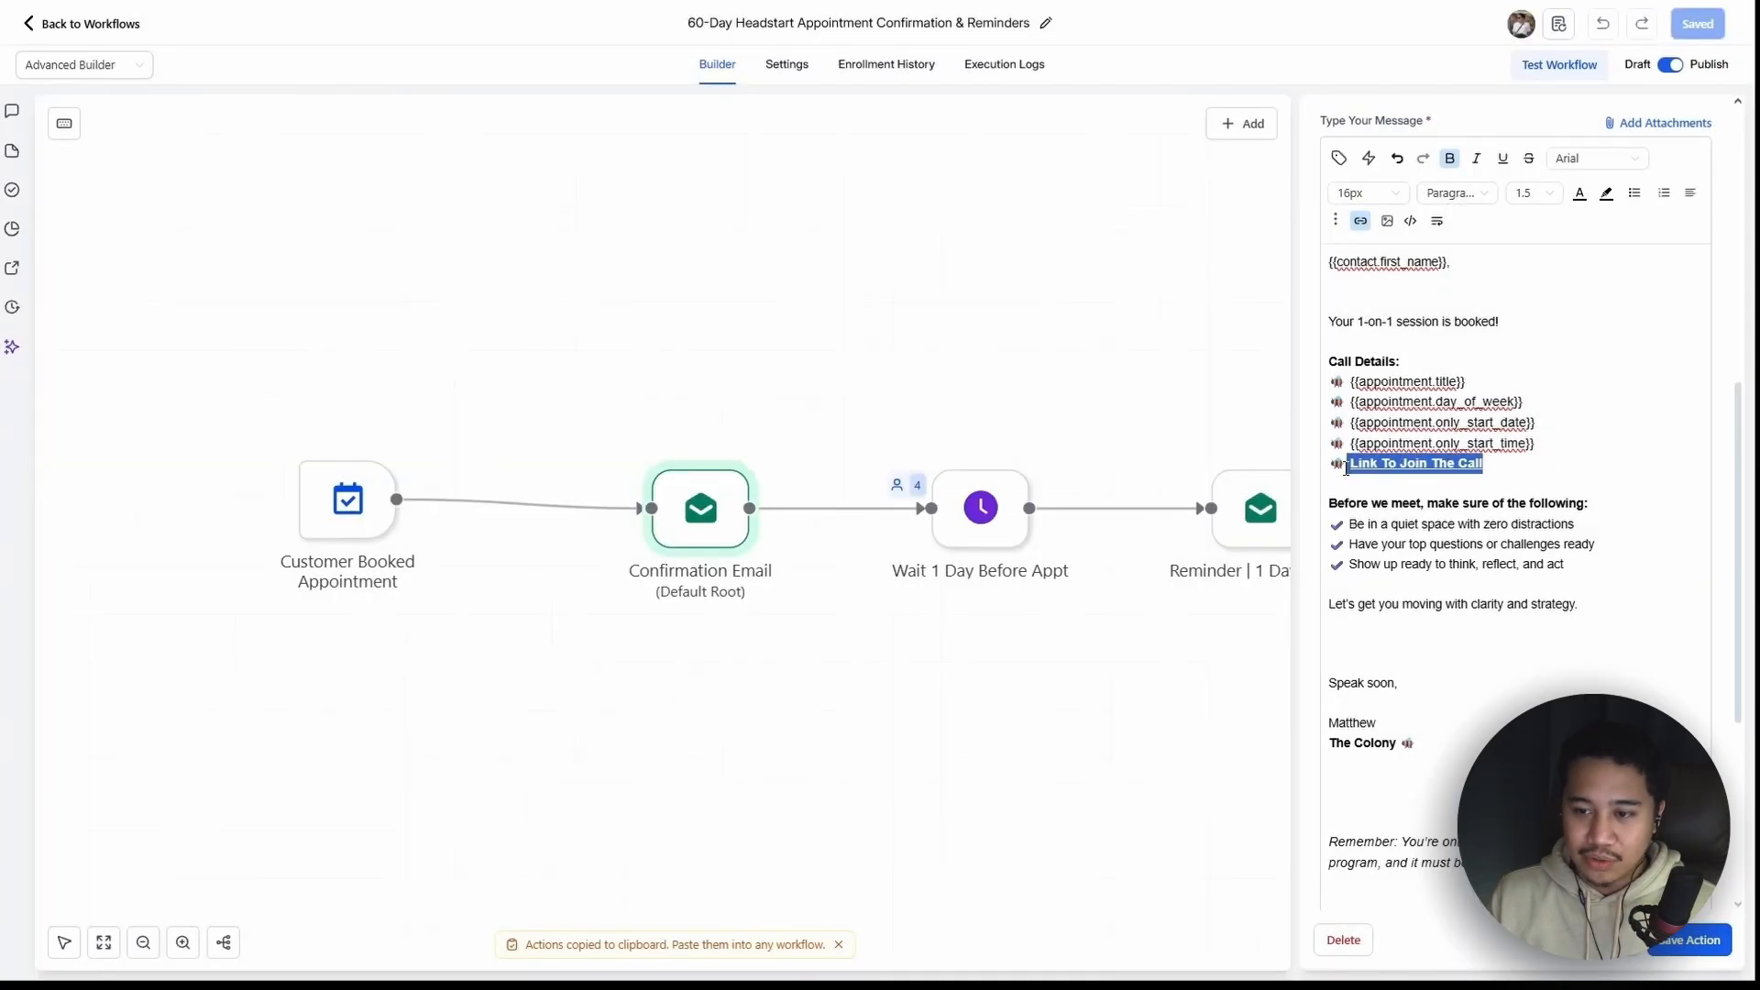
click(1504, 469)
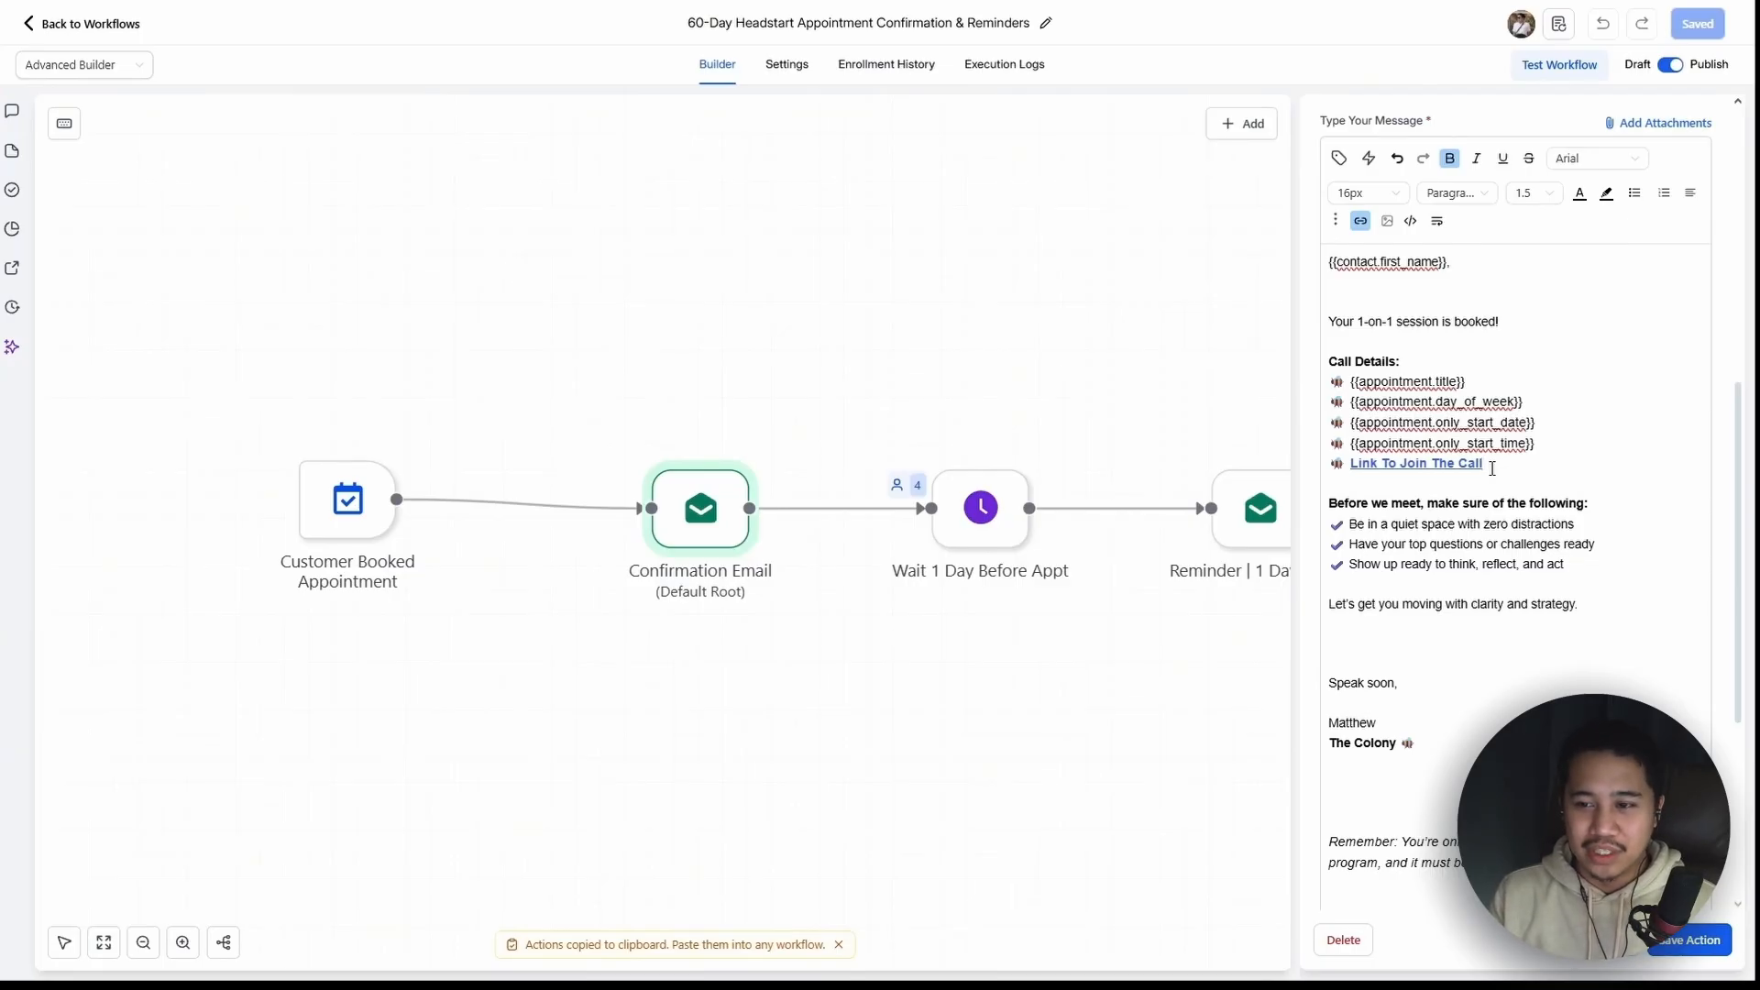
drag(1538, 443, 1351, 381)
click(1555, 443)
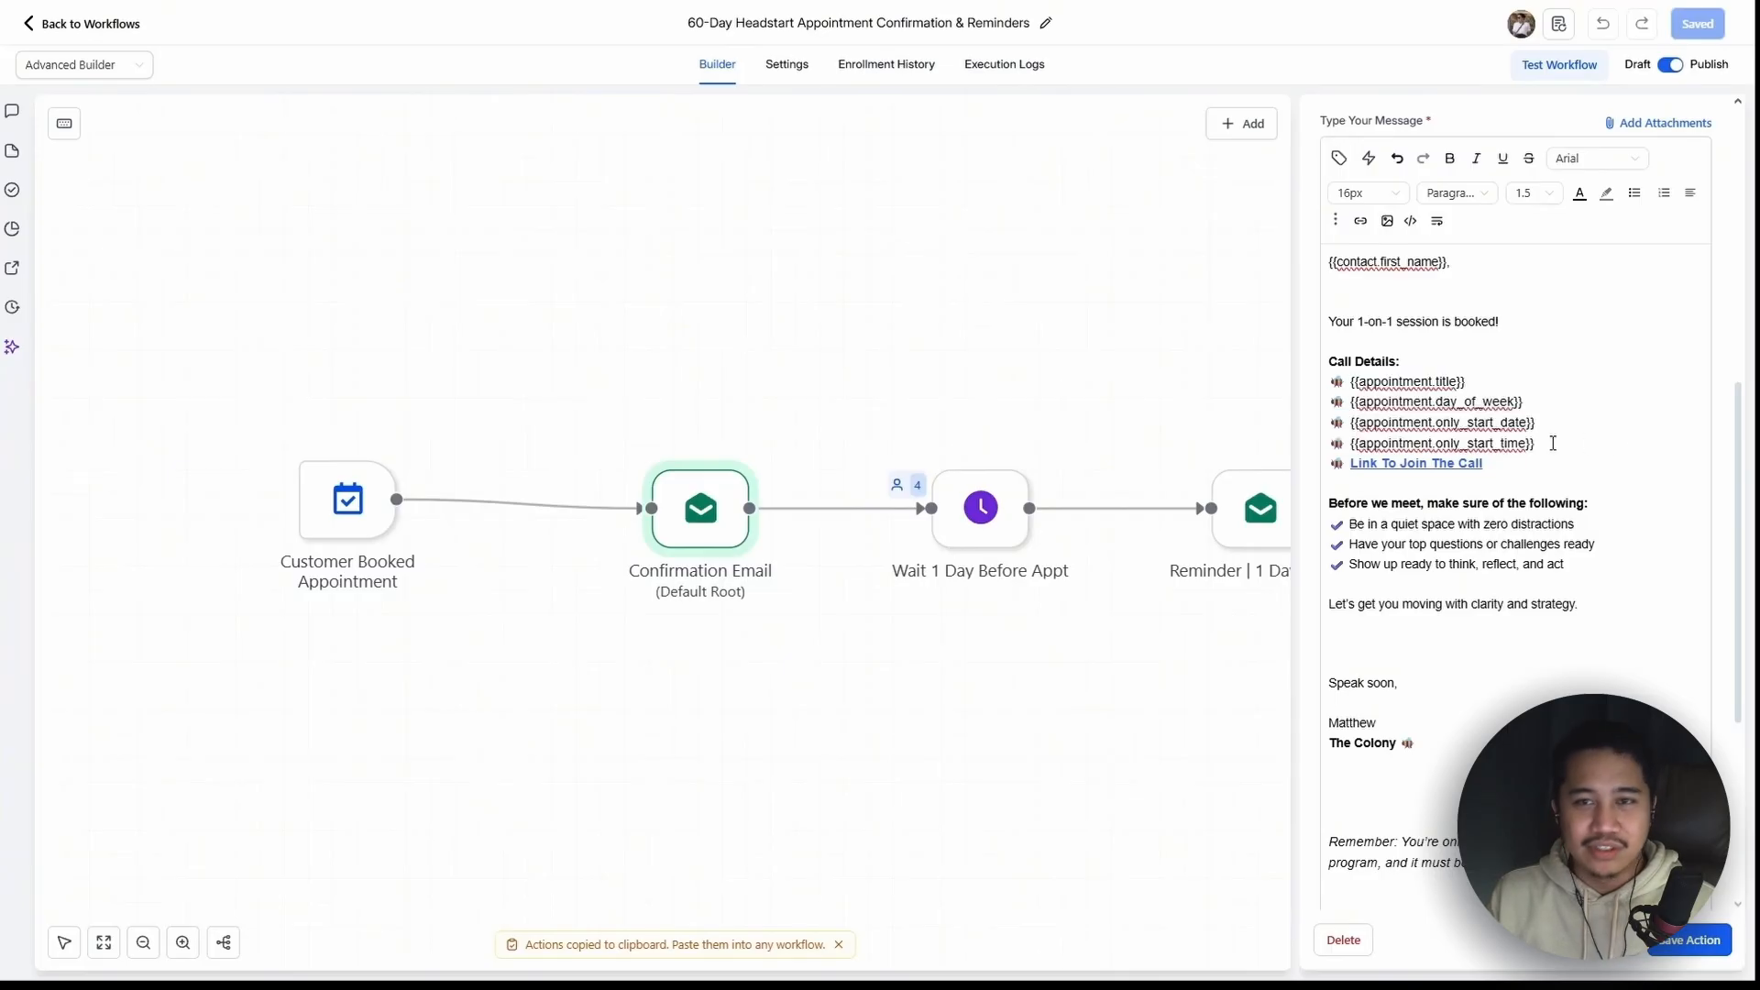
triple_click(1519, 468)
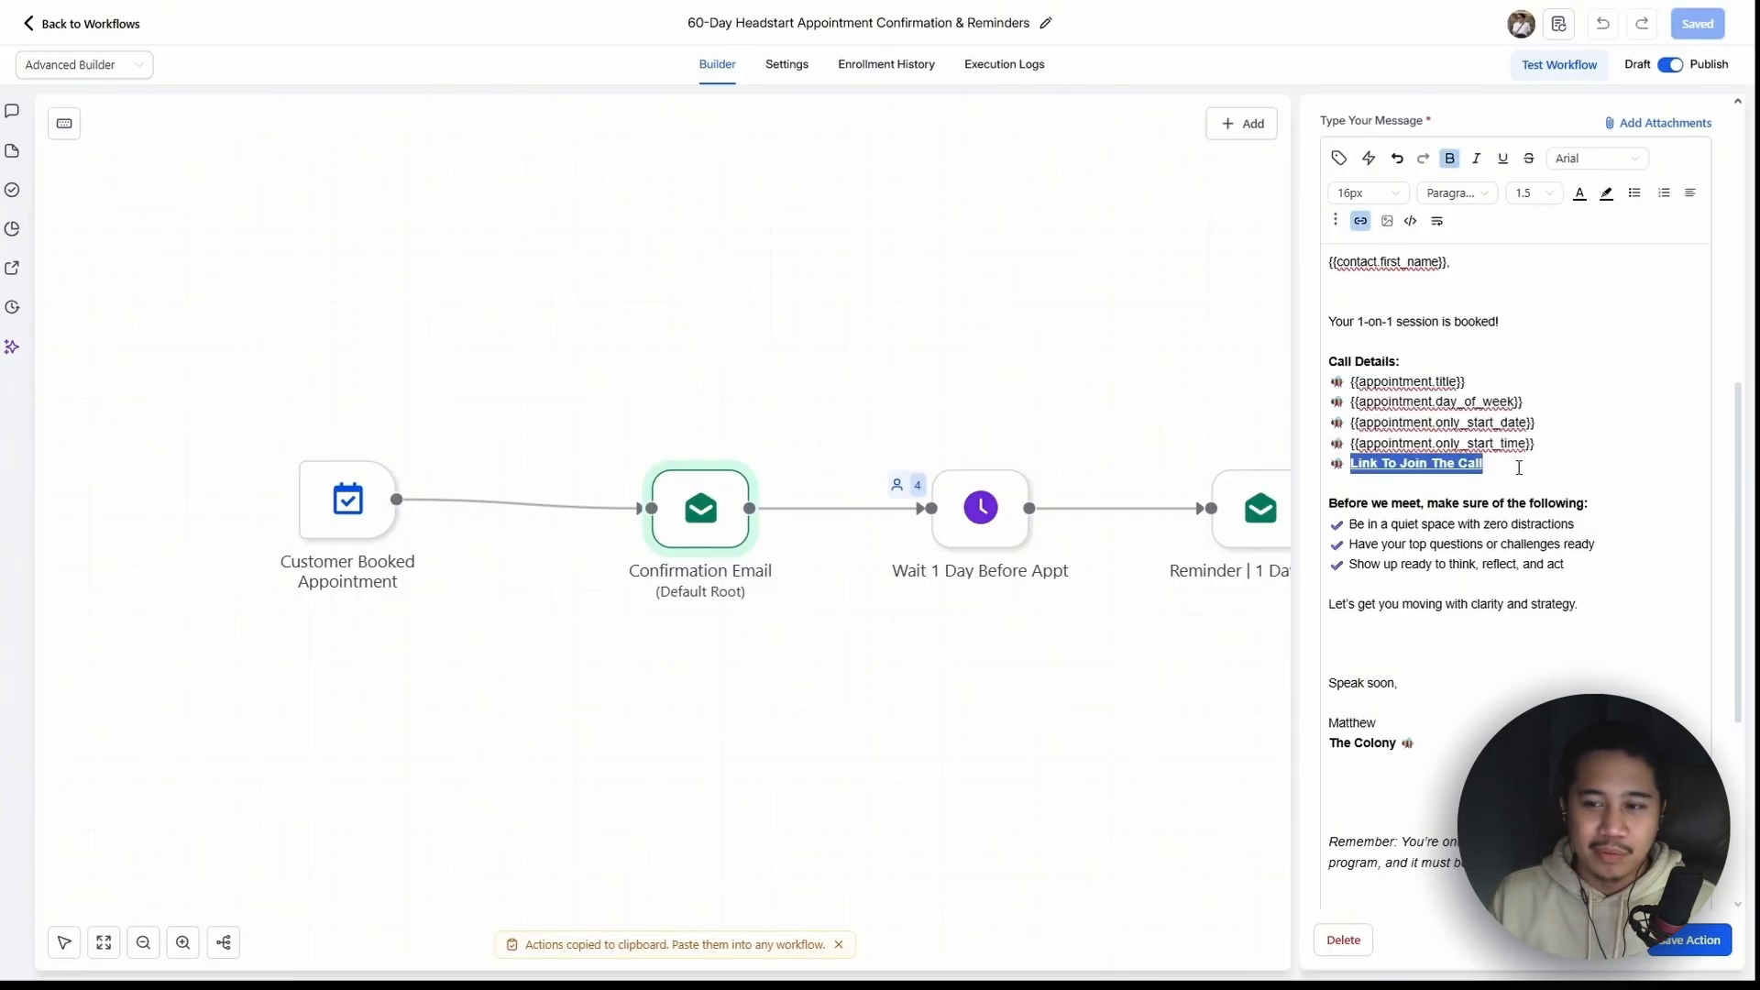
Browse the Appointment custom values available for a new line below Link To Join The Call, removing the blank line without inserting a value
click(1526, 471)
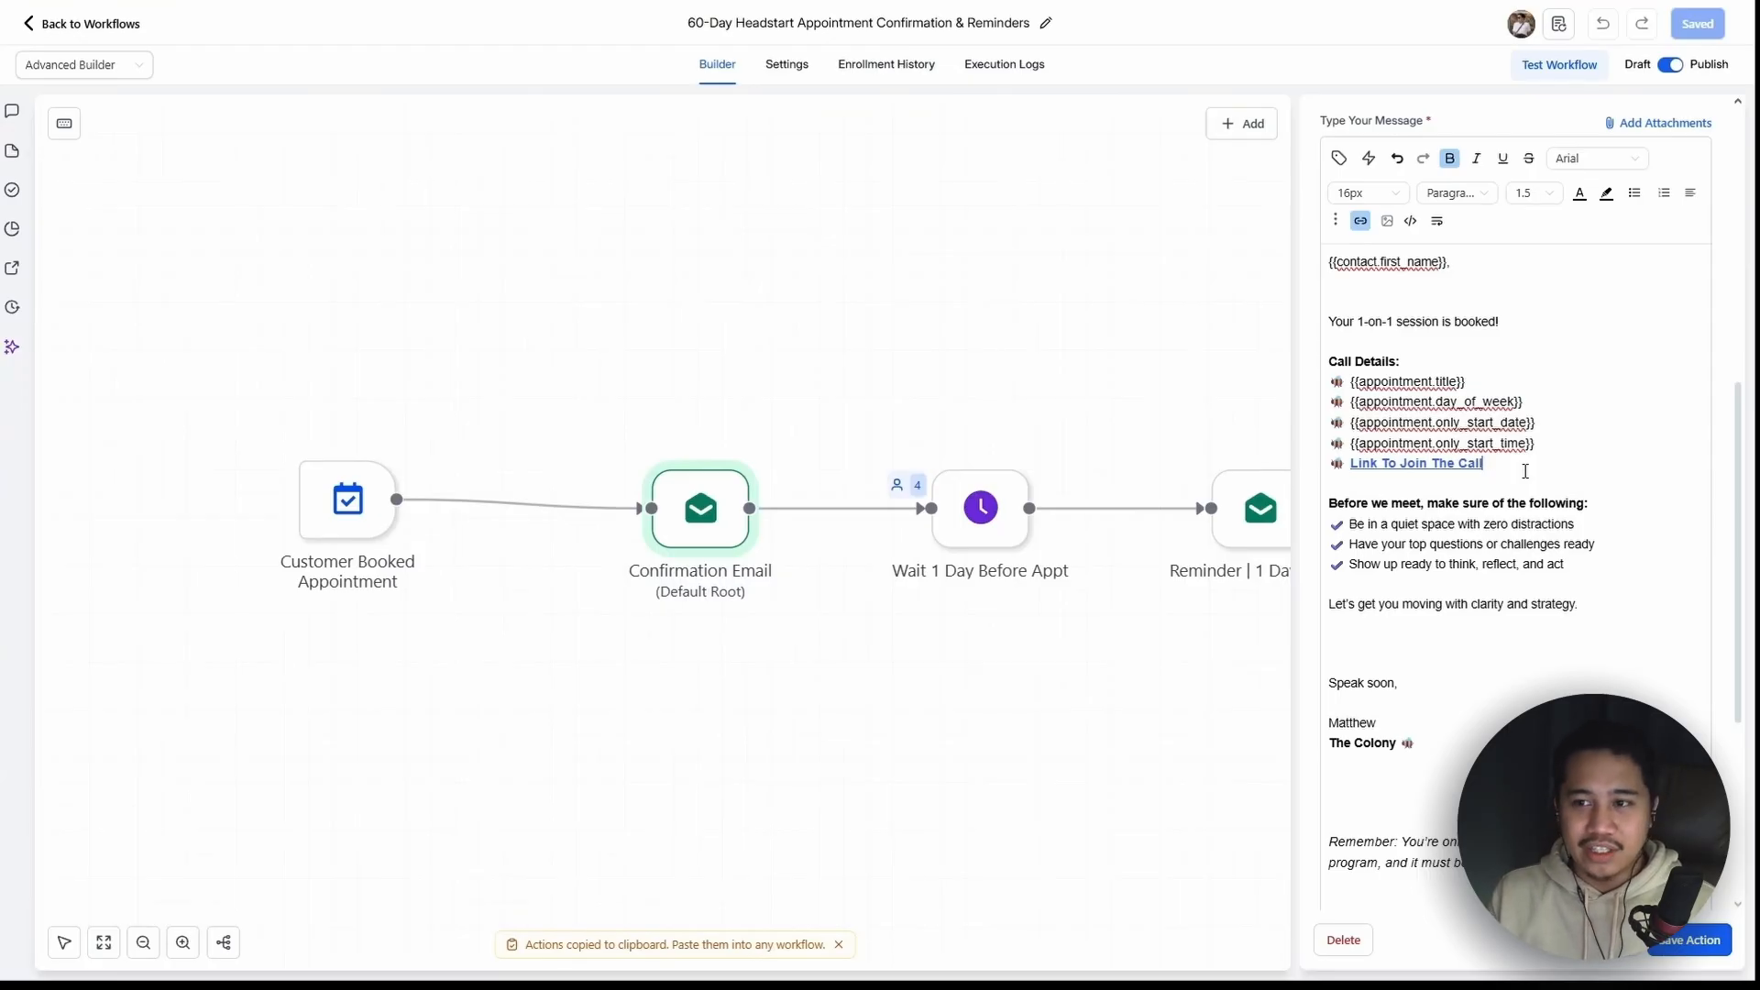
key(Return)
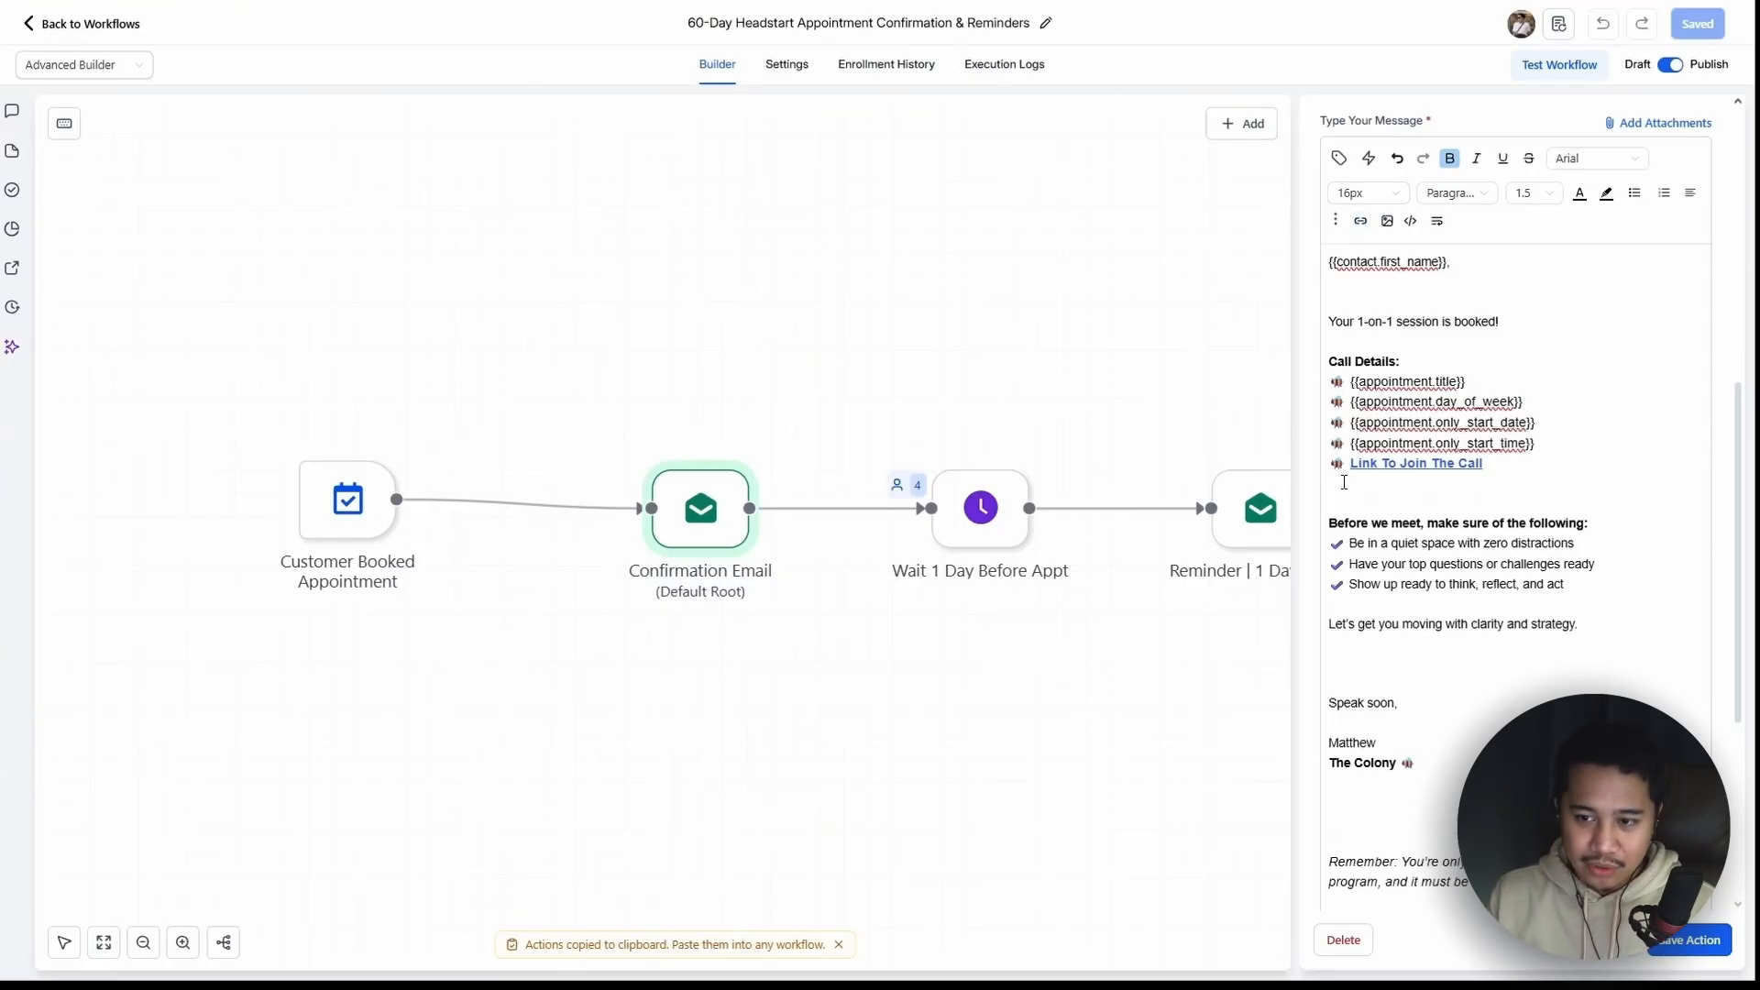
click(1339, 158)
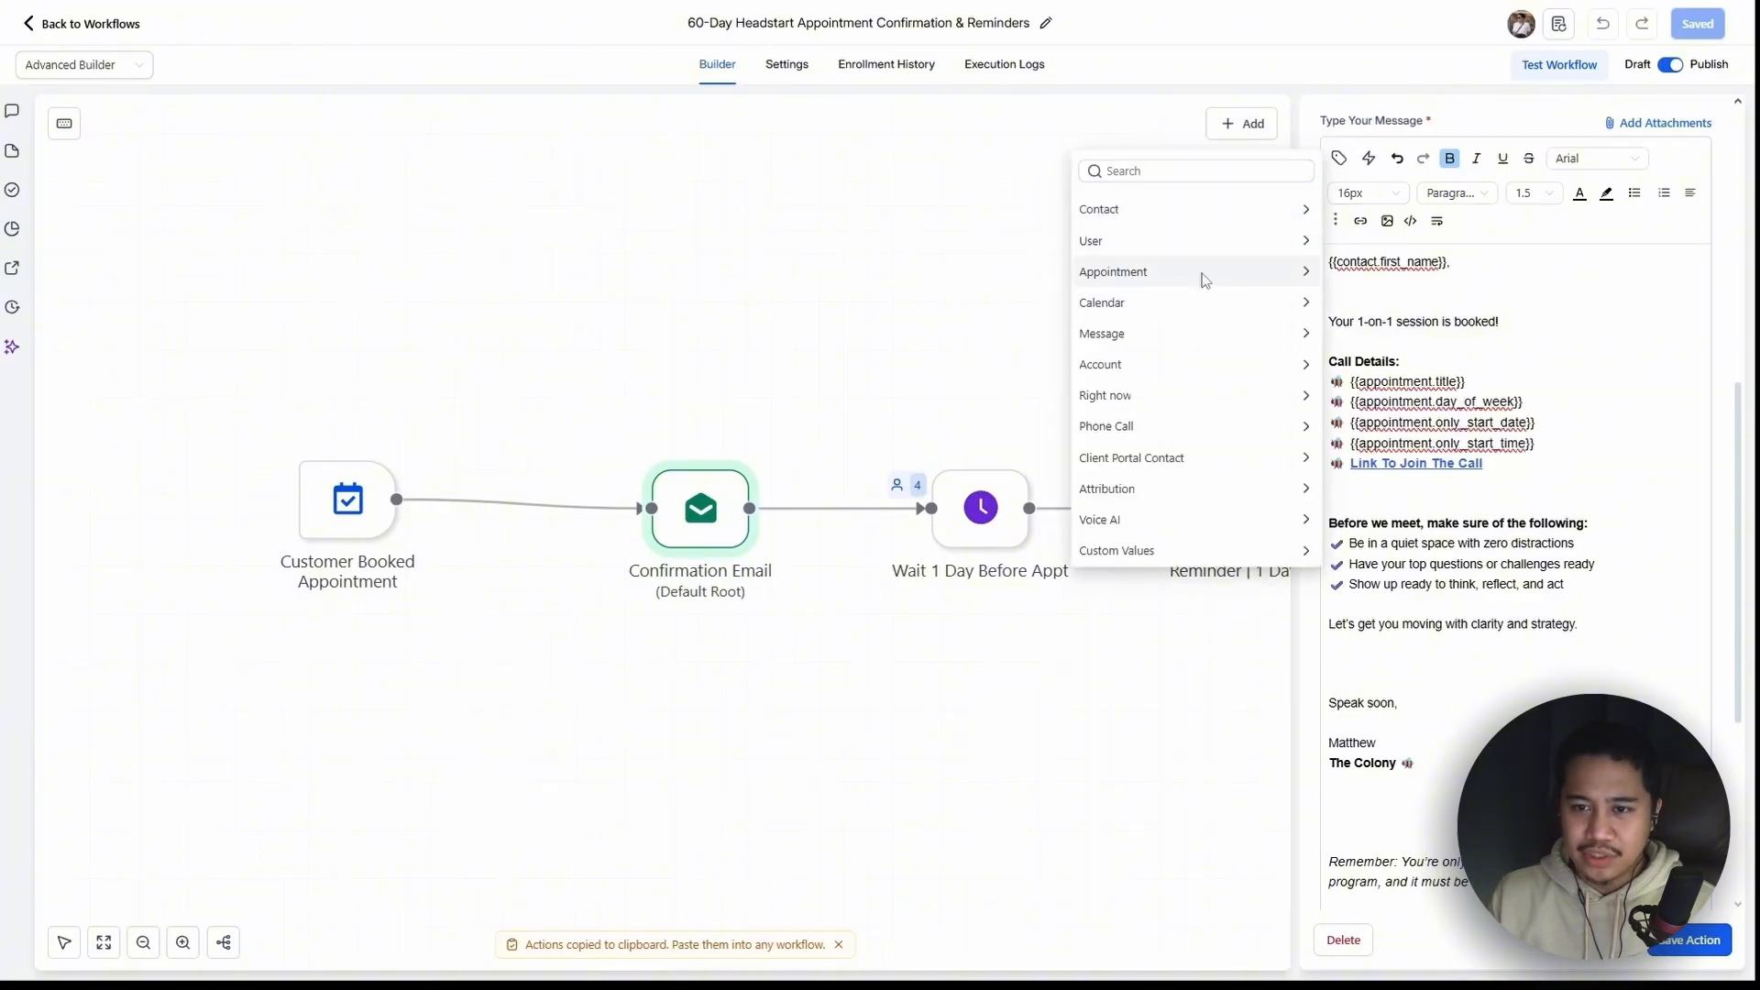
click(1170, 275)
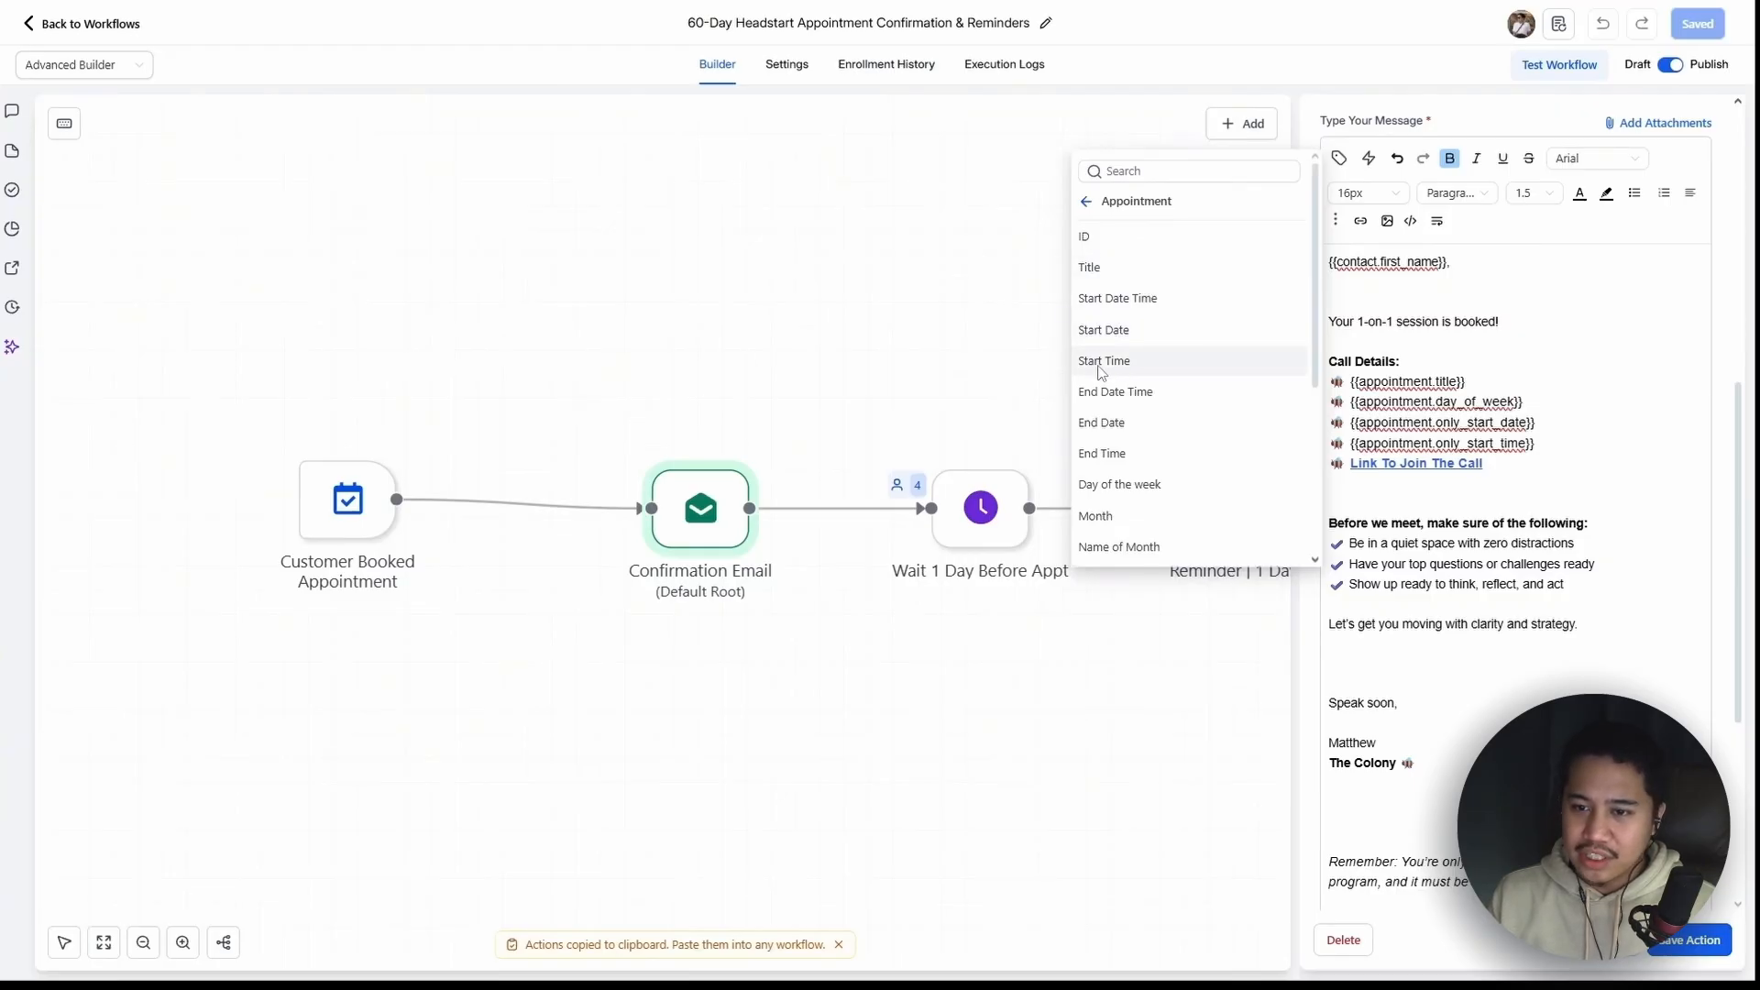
scroll(1155, 392, down, 1)
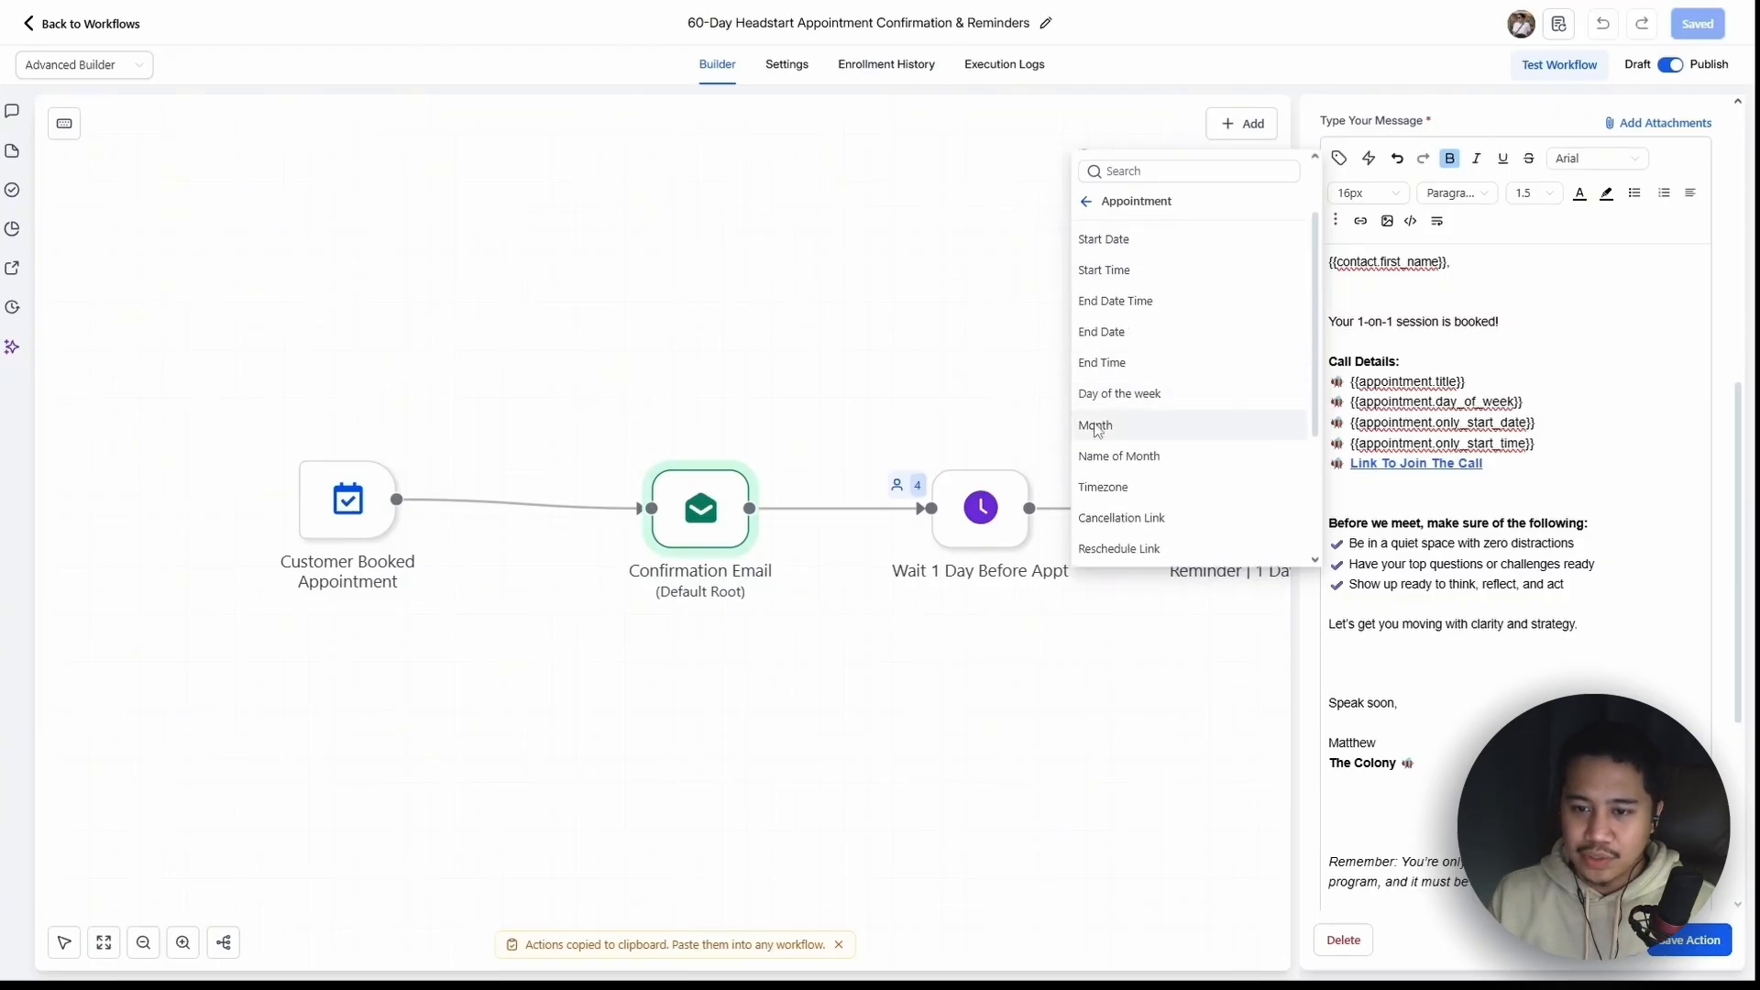
scroll(1097, 431, down, 1)
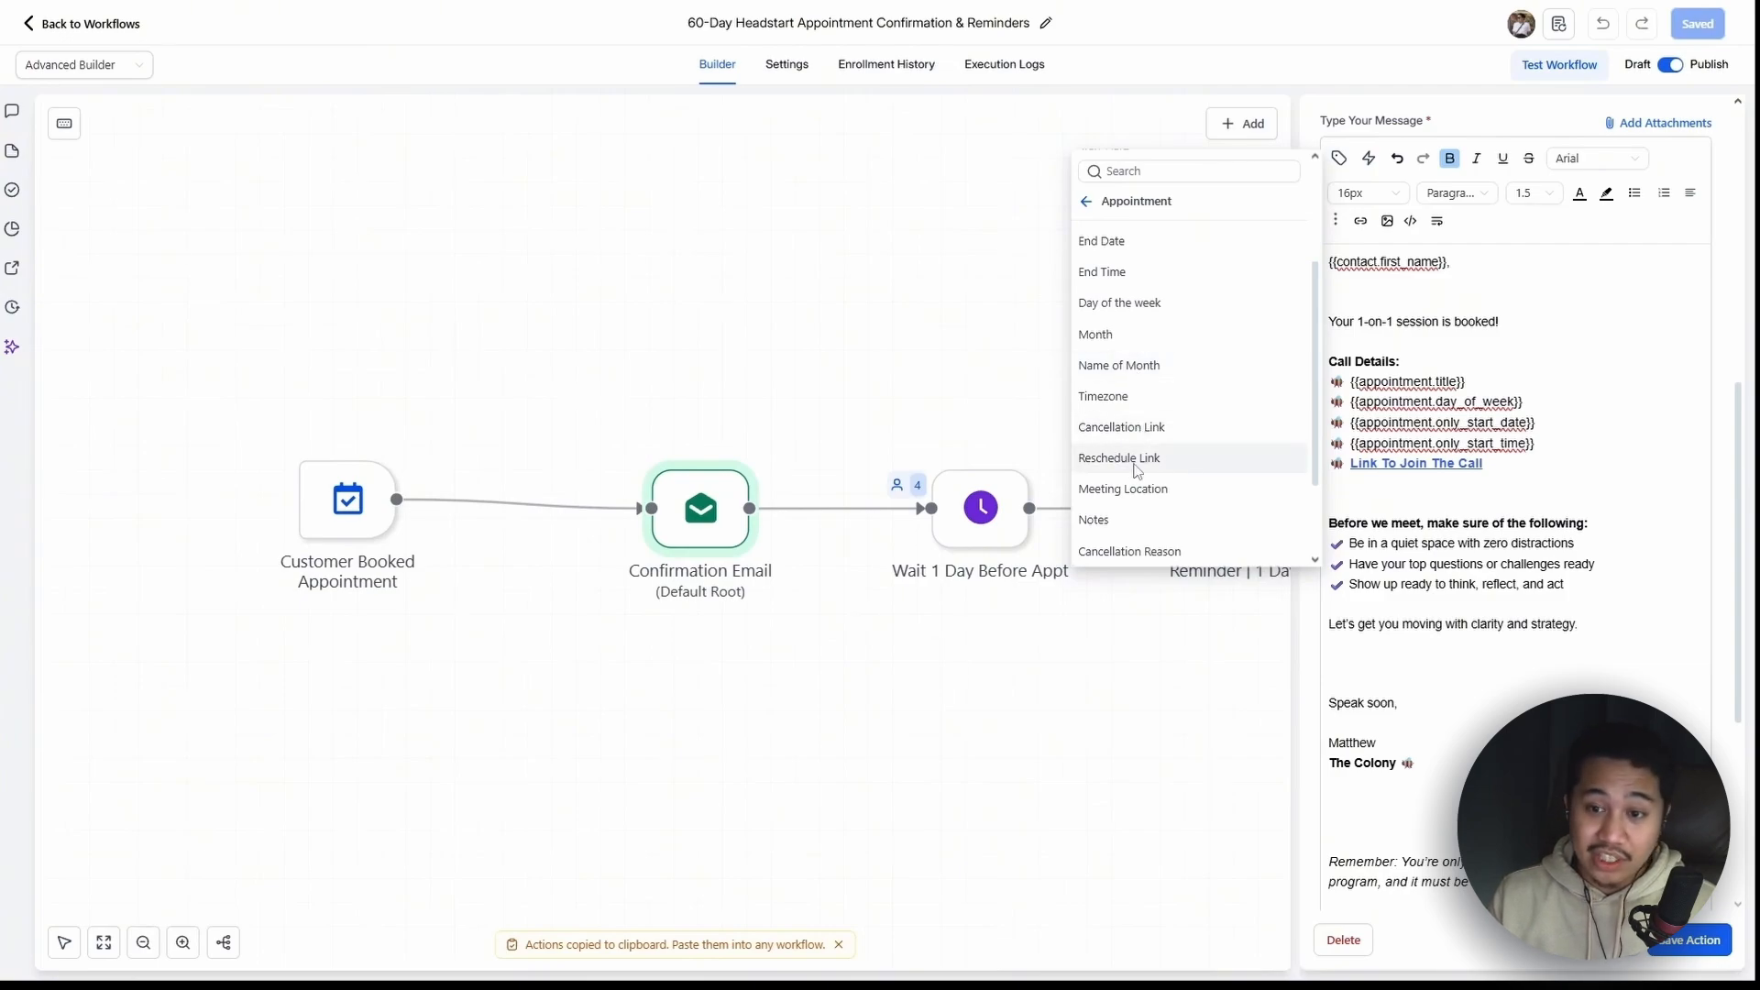
scroll(1159, 500, down, 1)
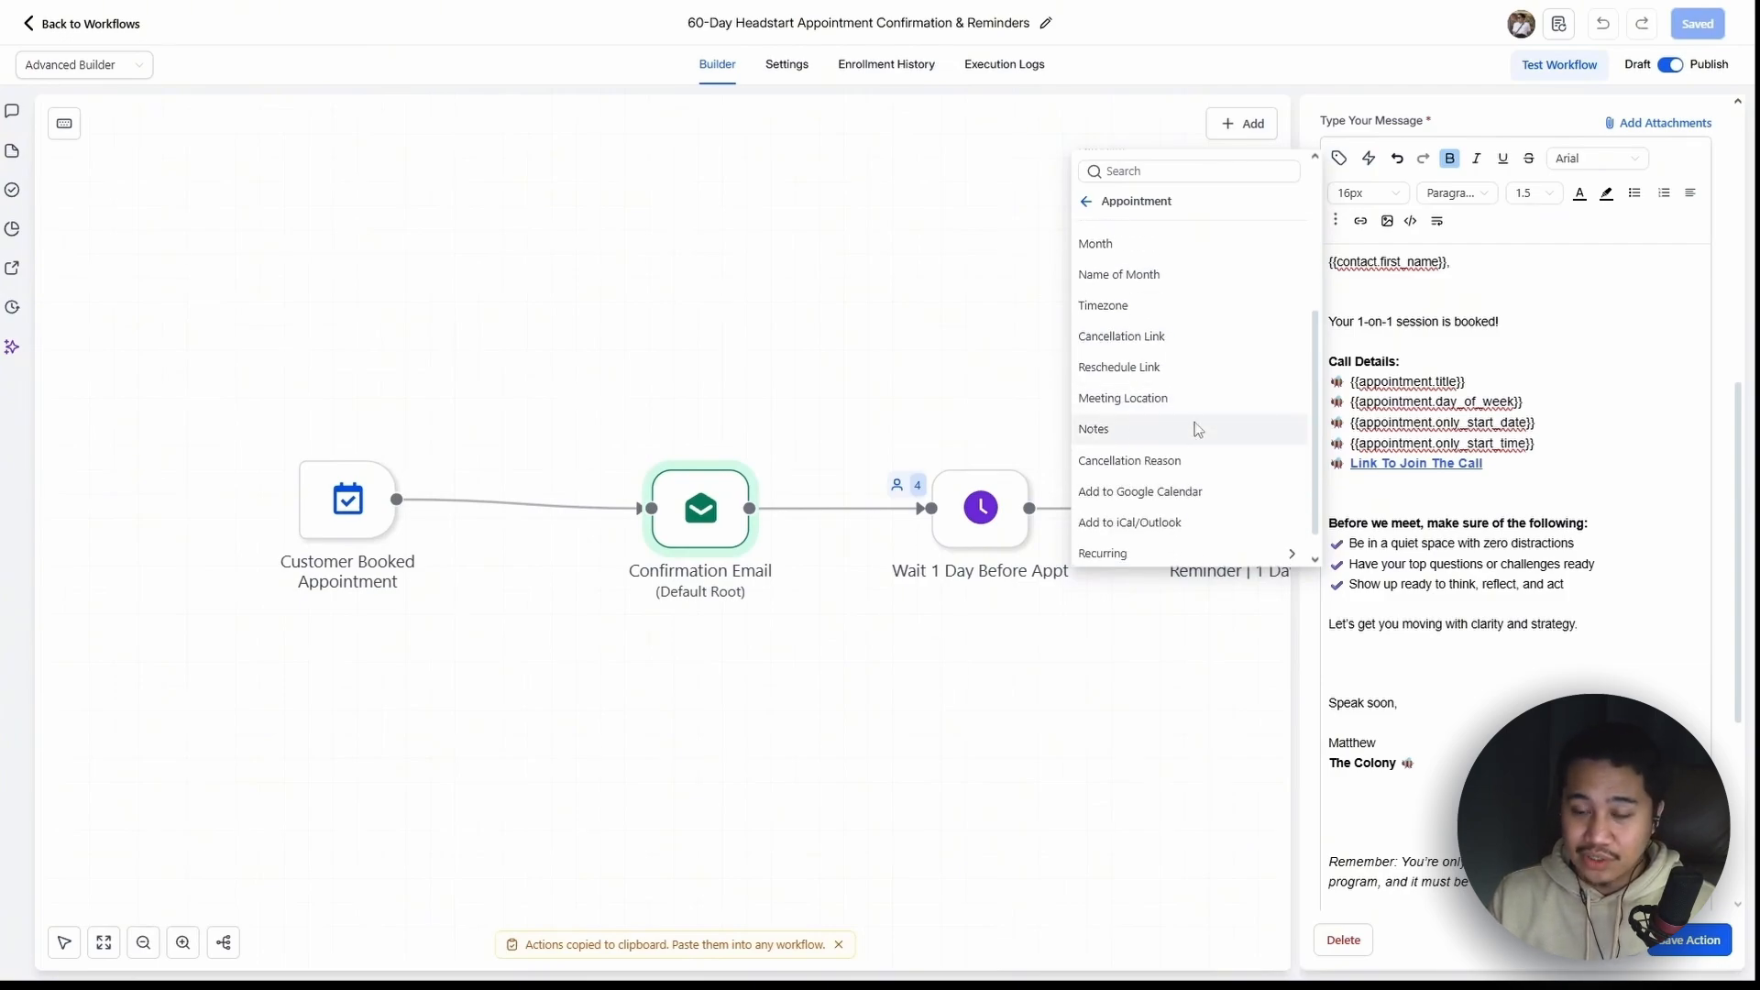
scroll(1194, 499, up, 3)
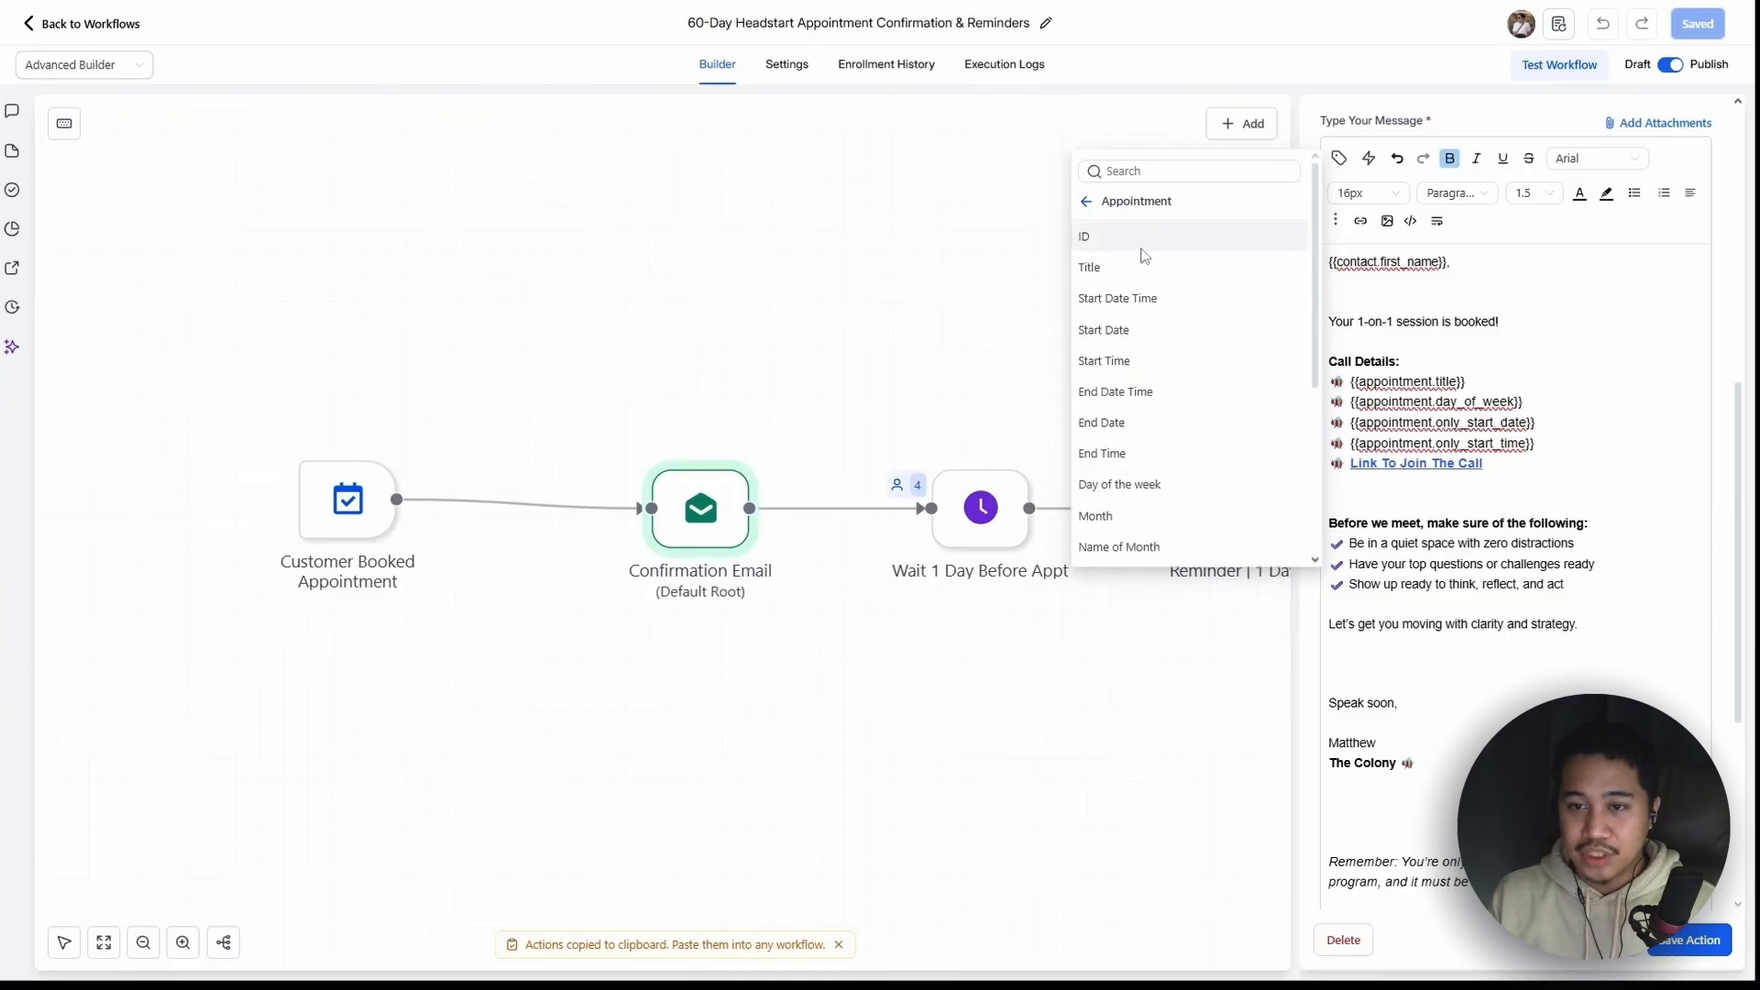
click(1486, 481)
key(BackSpace)
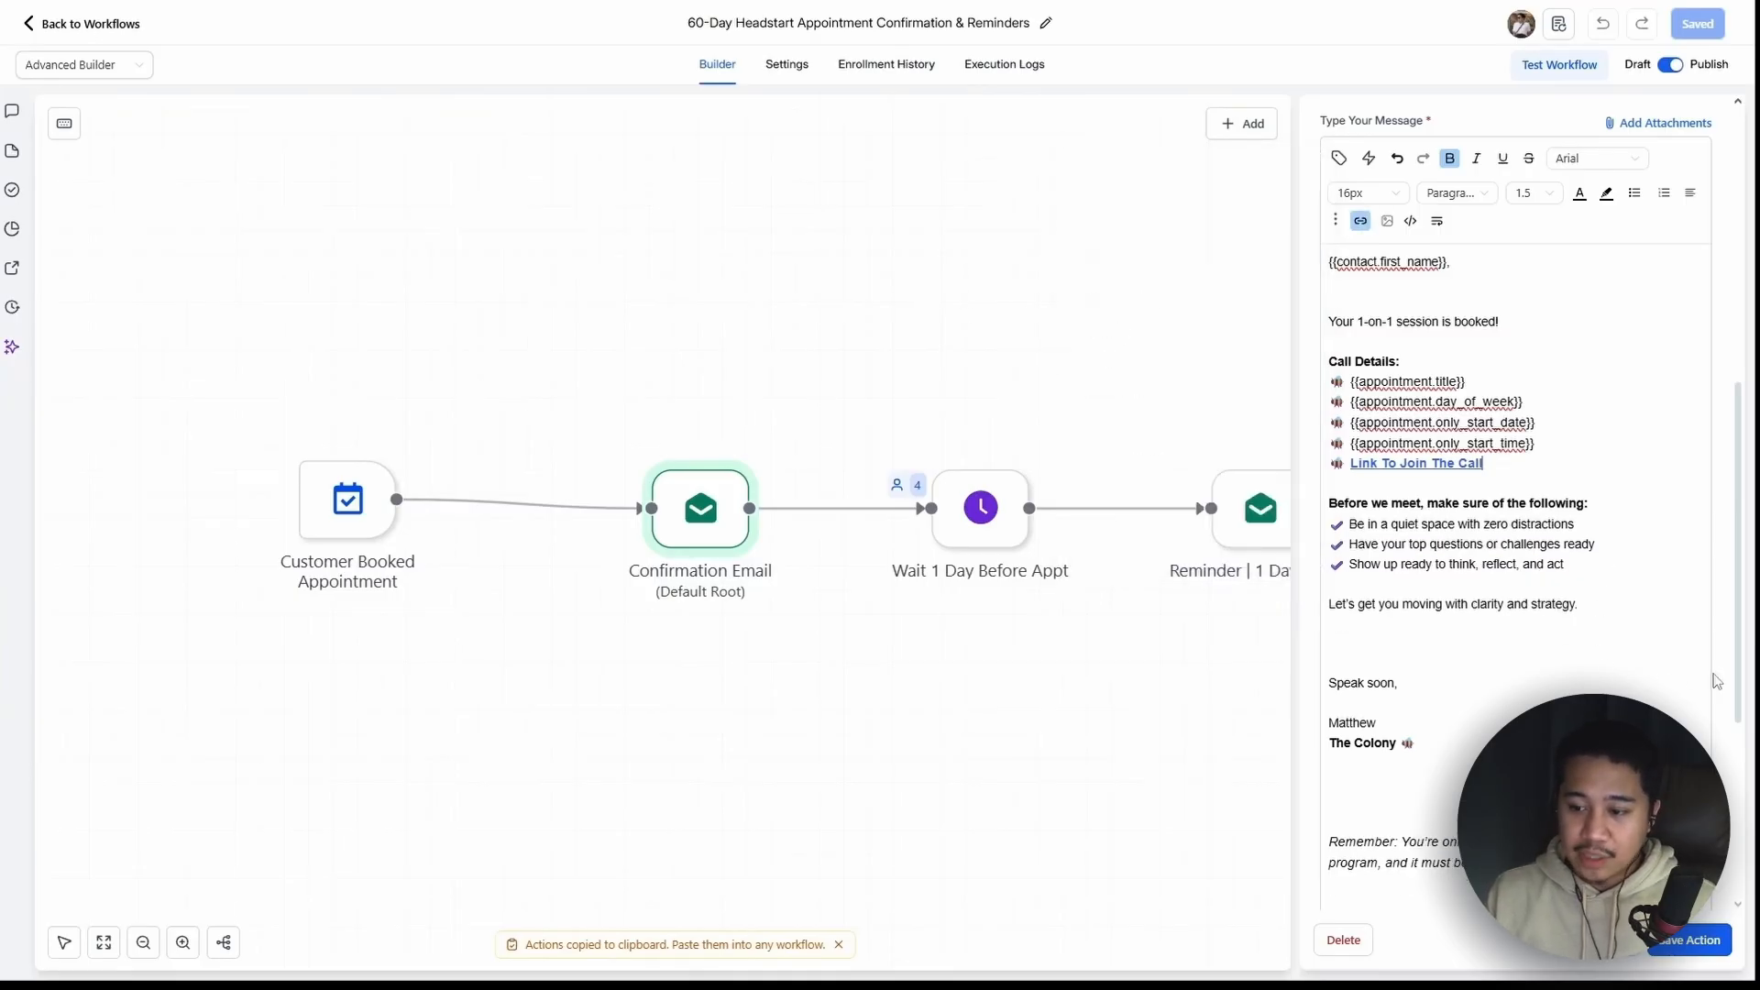
scroll(1639, 677, up, 1)
scroll(1640, 676, down, 1)
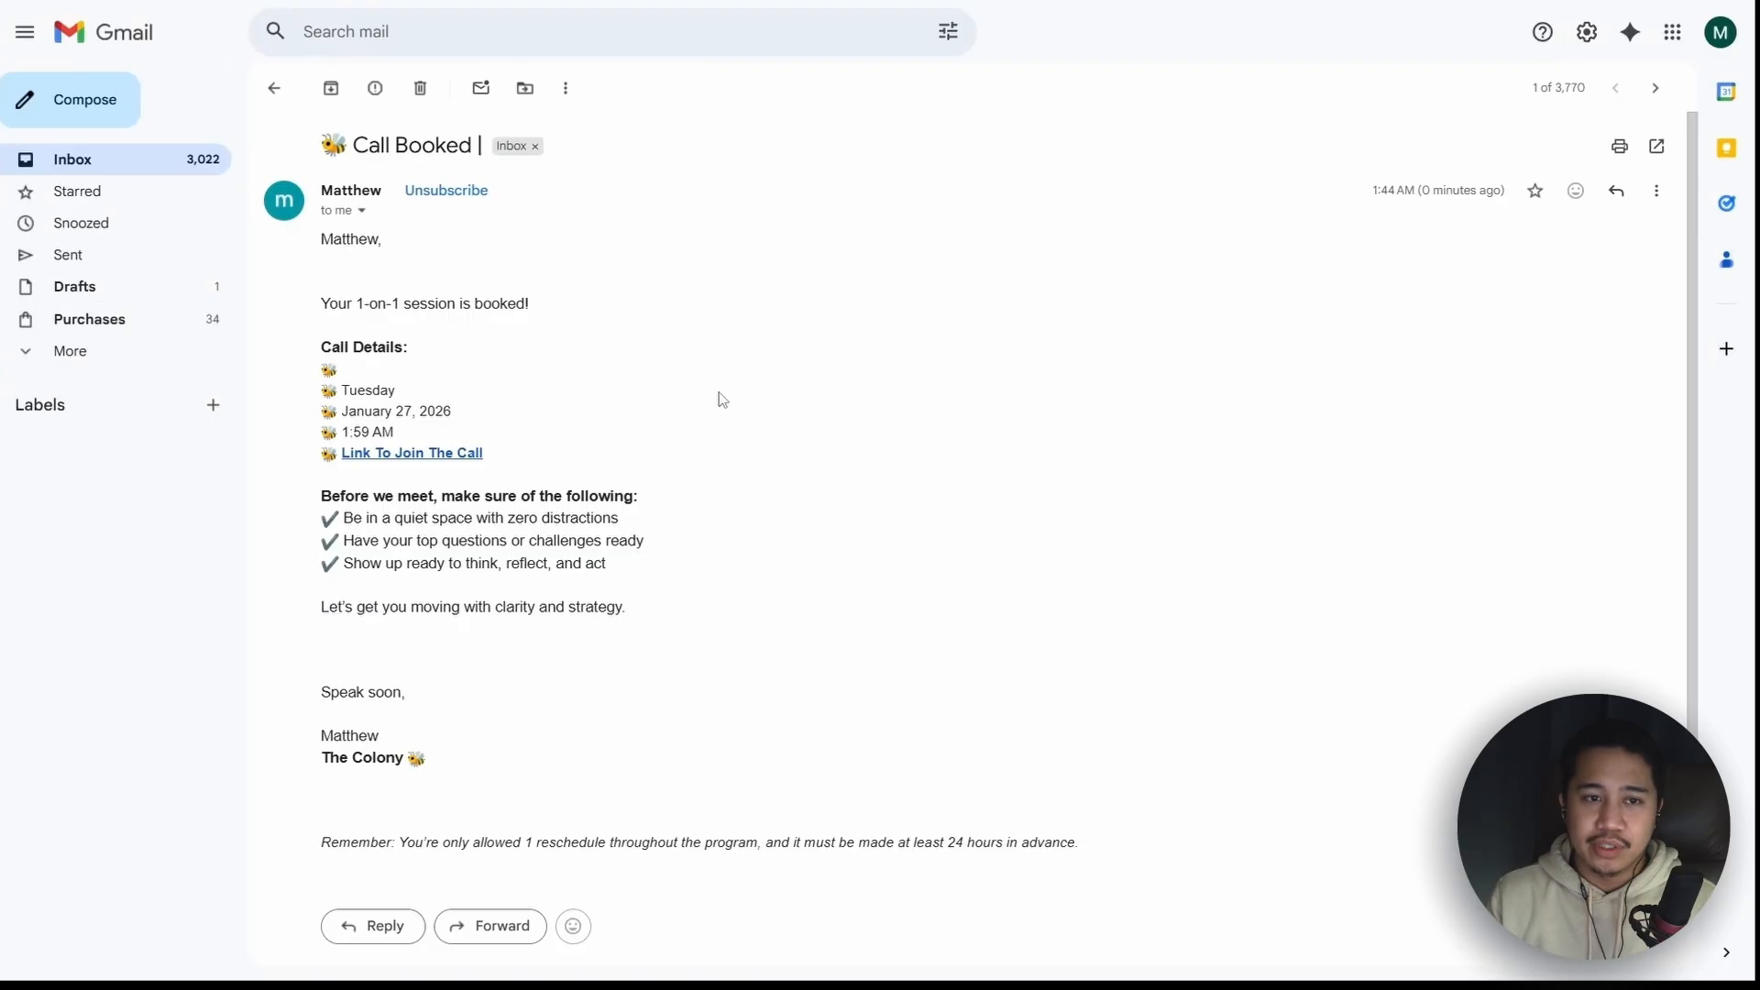
In Gmail, examine the received Call Booked email's subject line and the contact's first name in its greeting
drag(361, 145, 475, 147)
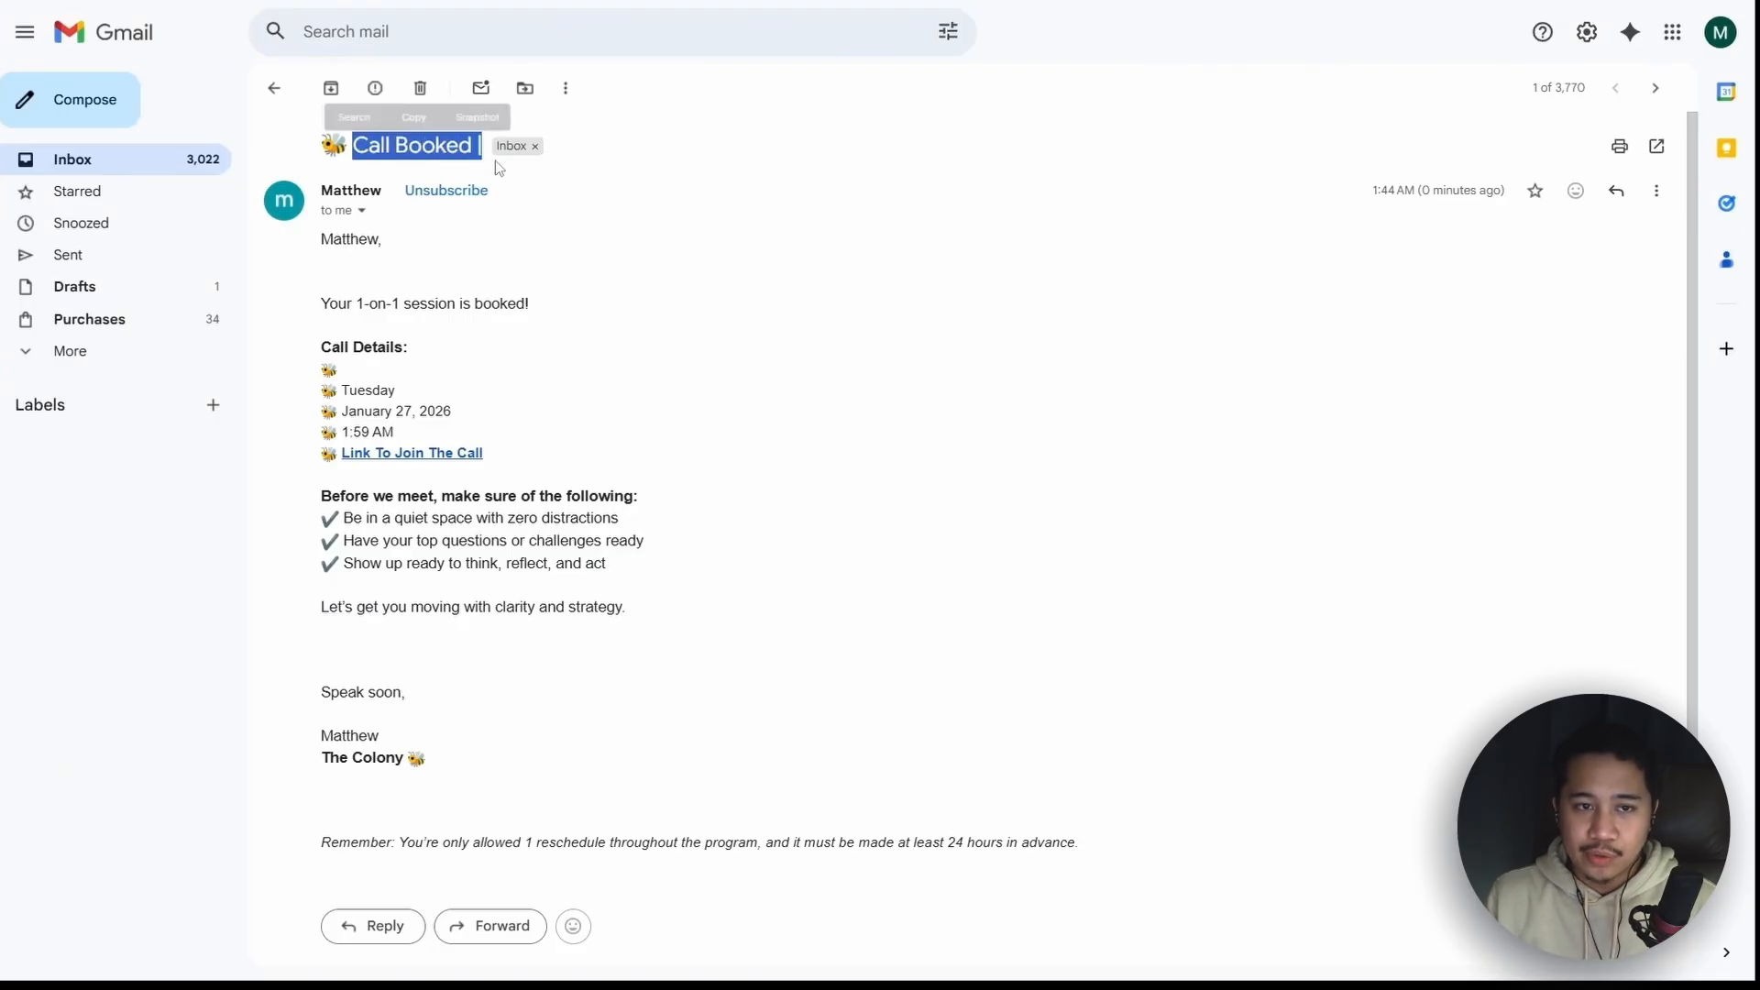
click(836, 242)
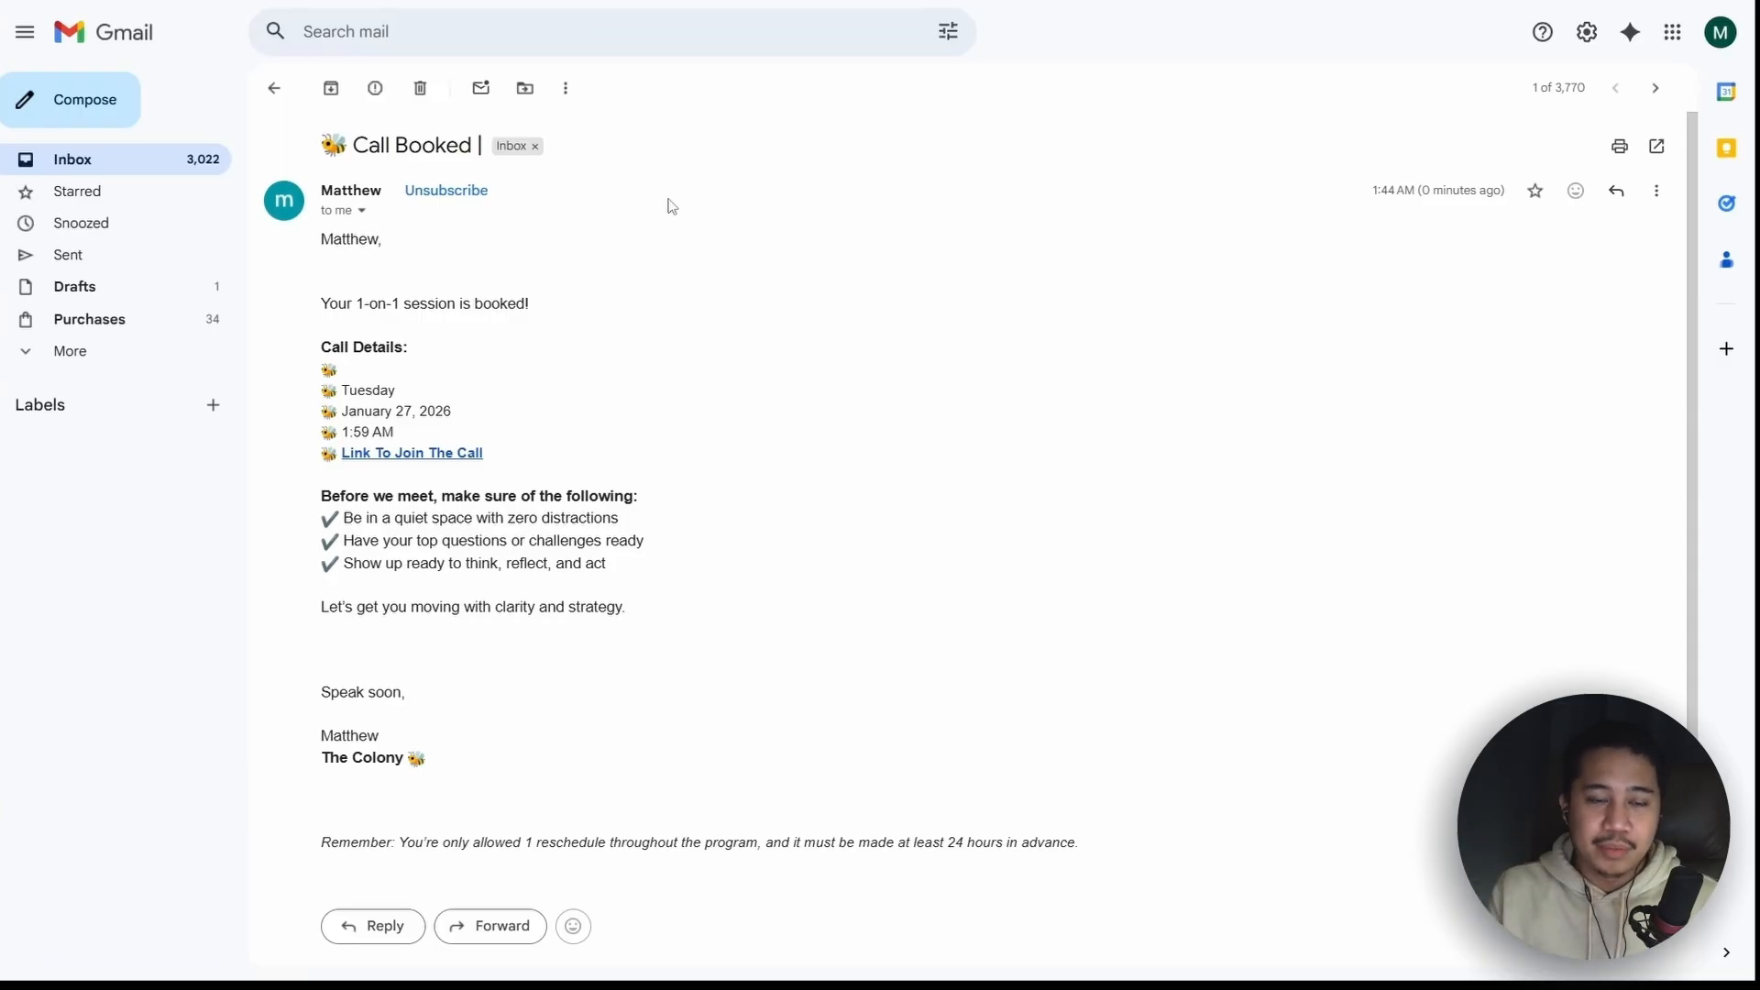
drag(326, 244, 383, 240)
click(706, 275)
Check the weekday, date, start time and join link filled in under Call Details of the received email
drag(341, 390, 464, 414)
click(460, 397)
click(550, 420)
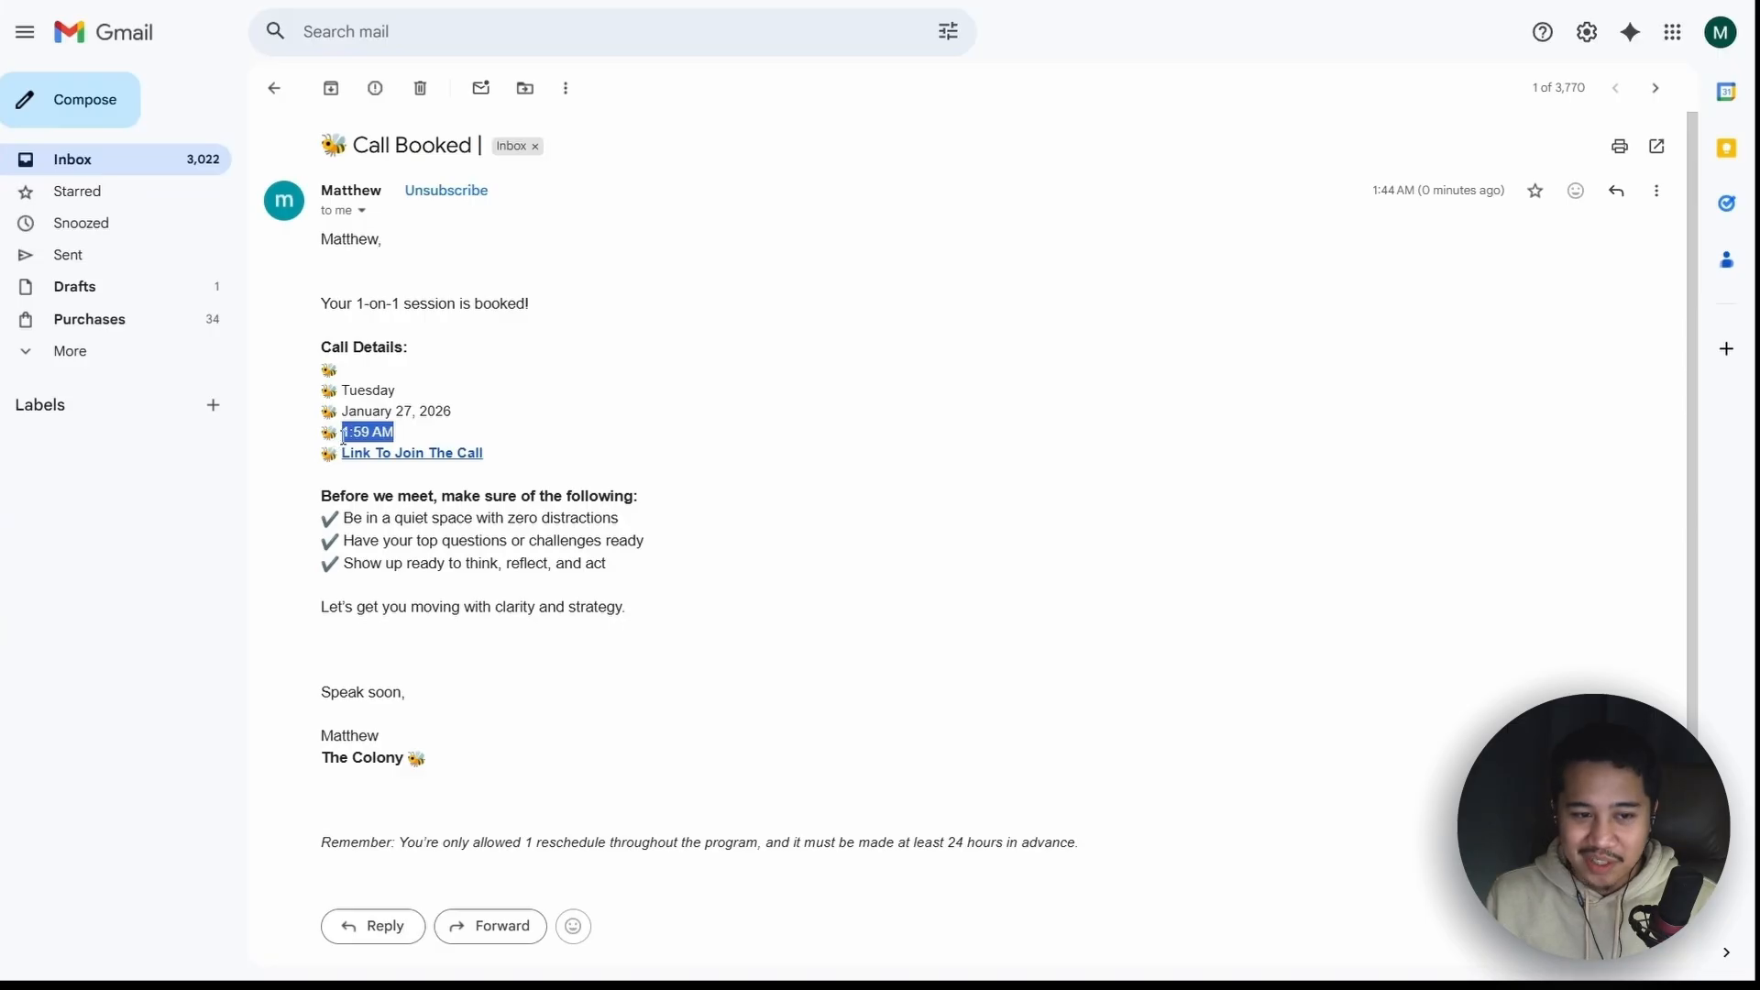
drag(338, 445, 344, 405)
click(558, 420)
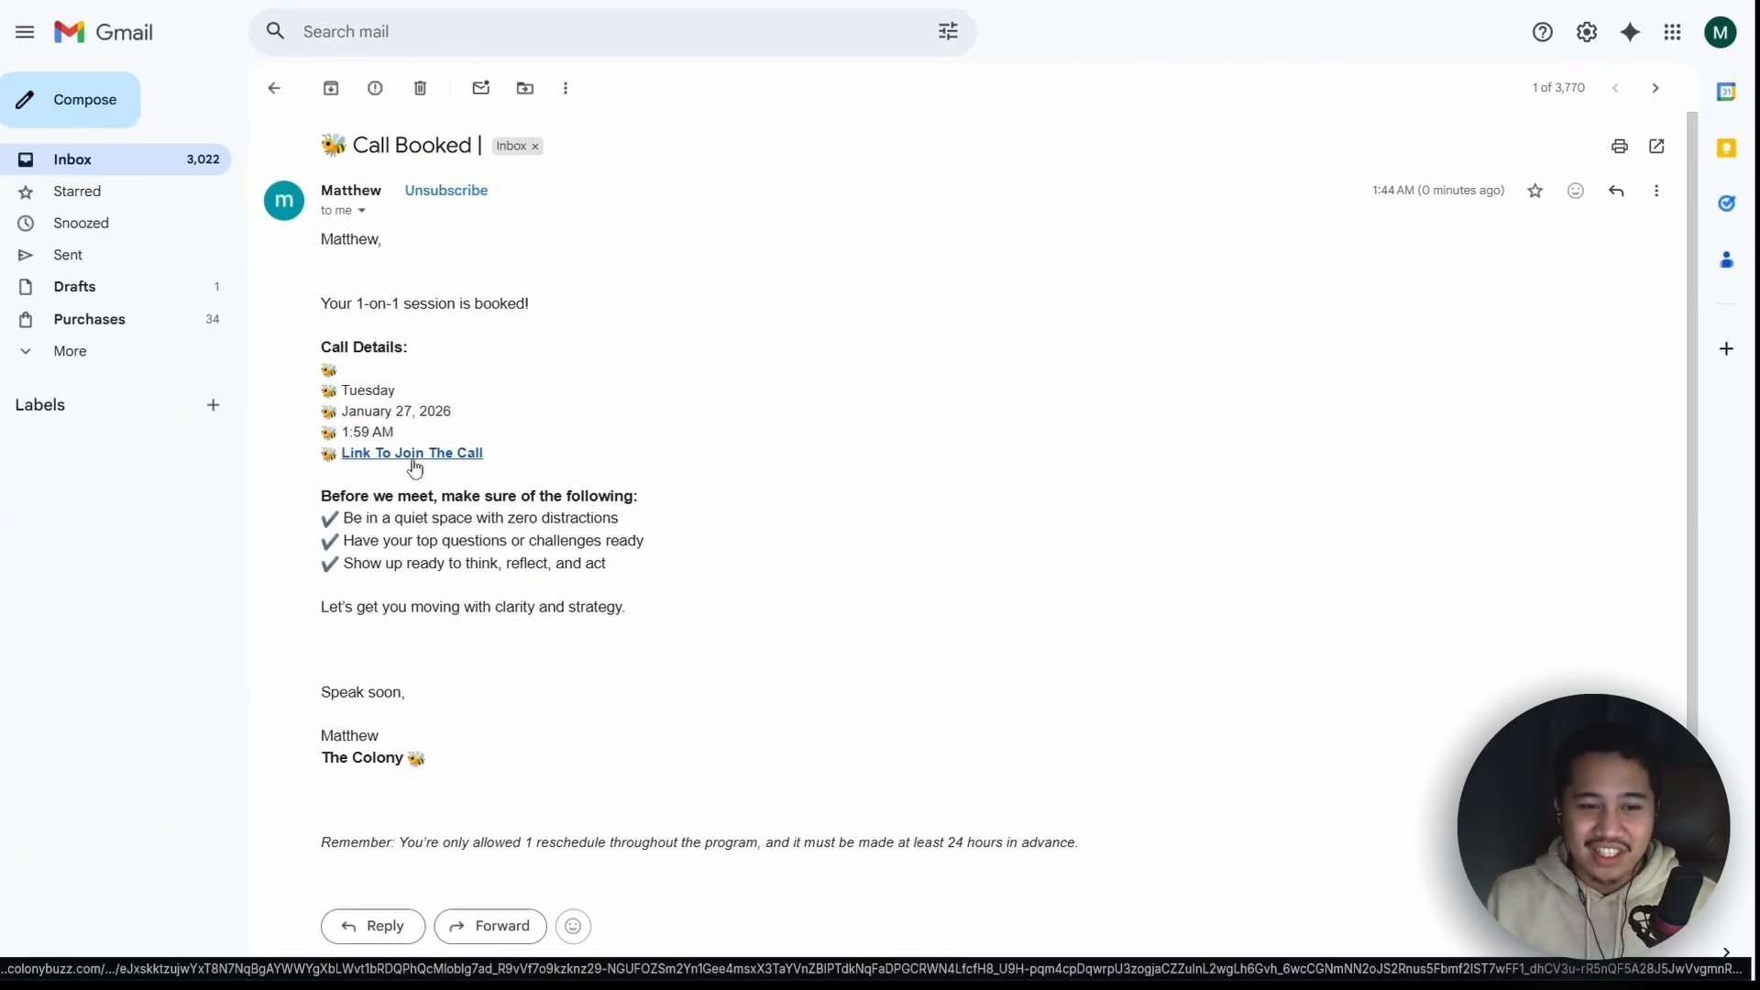
drag(485, 454, 317, 412)
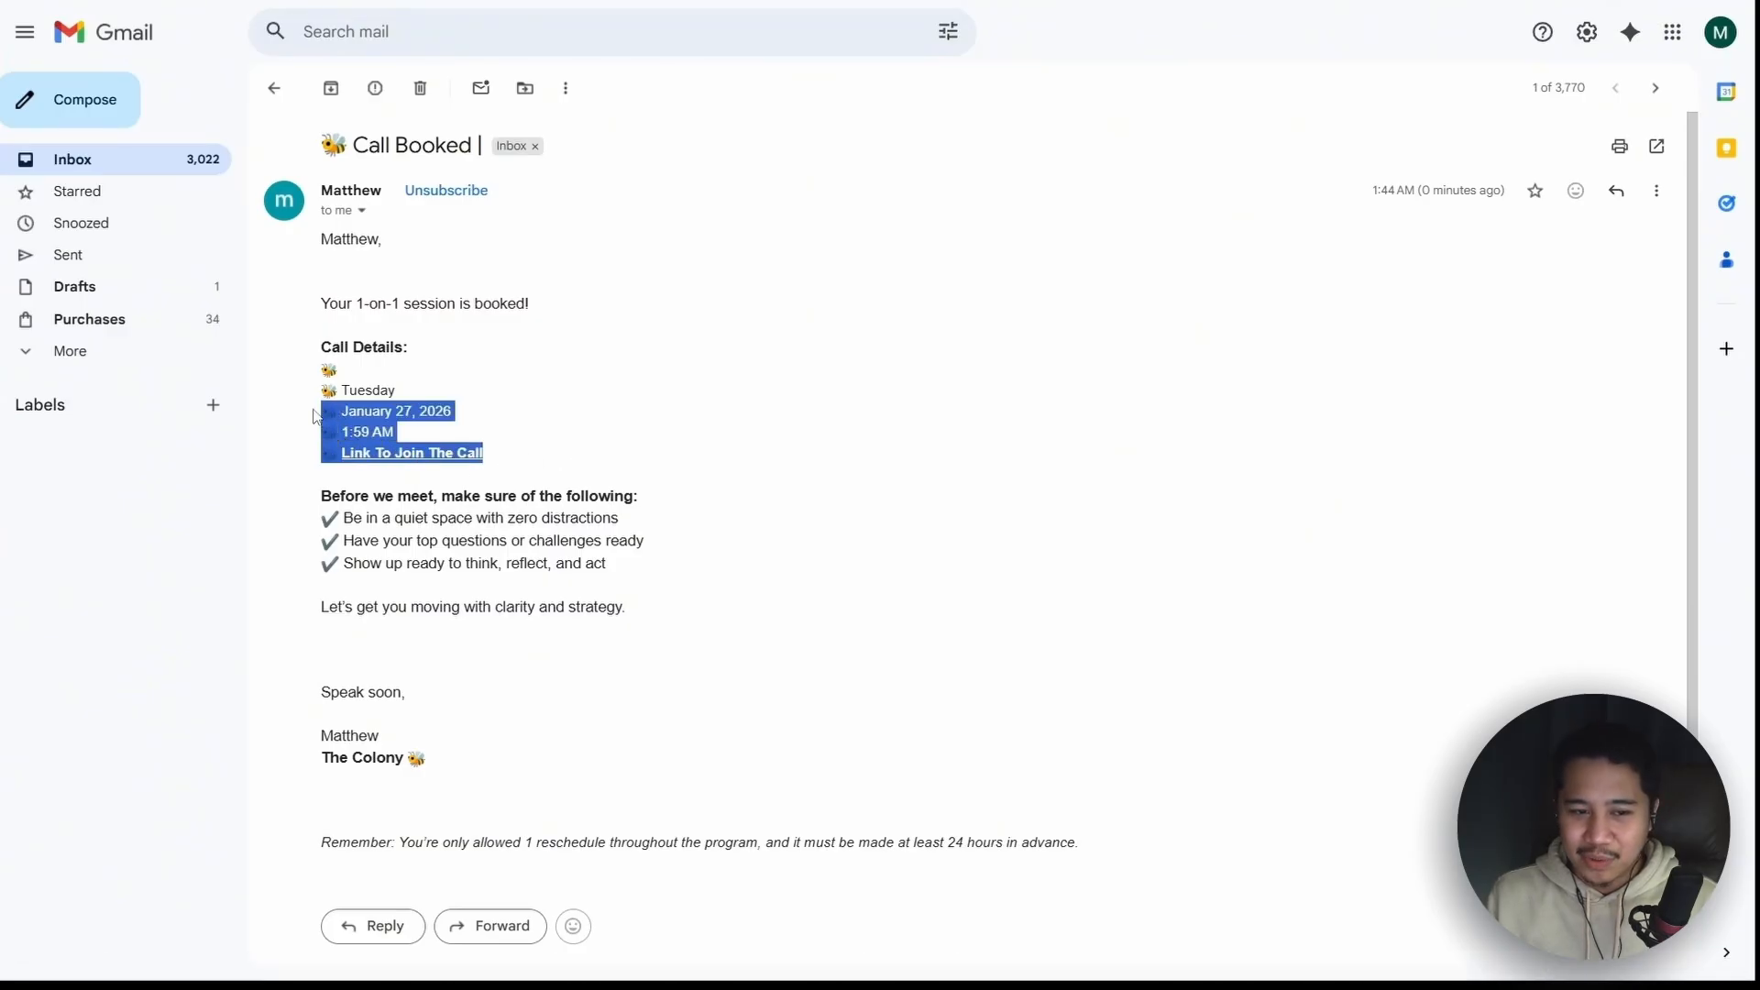
click(590, 452)
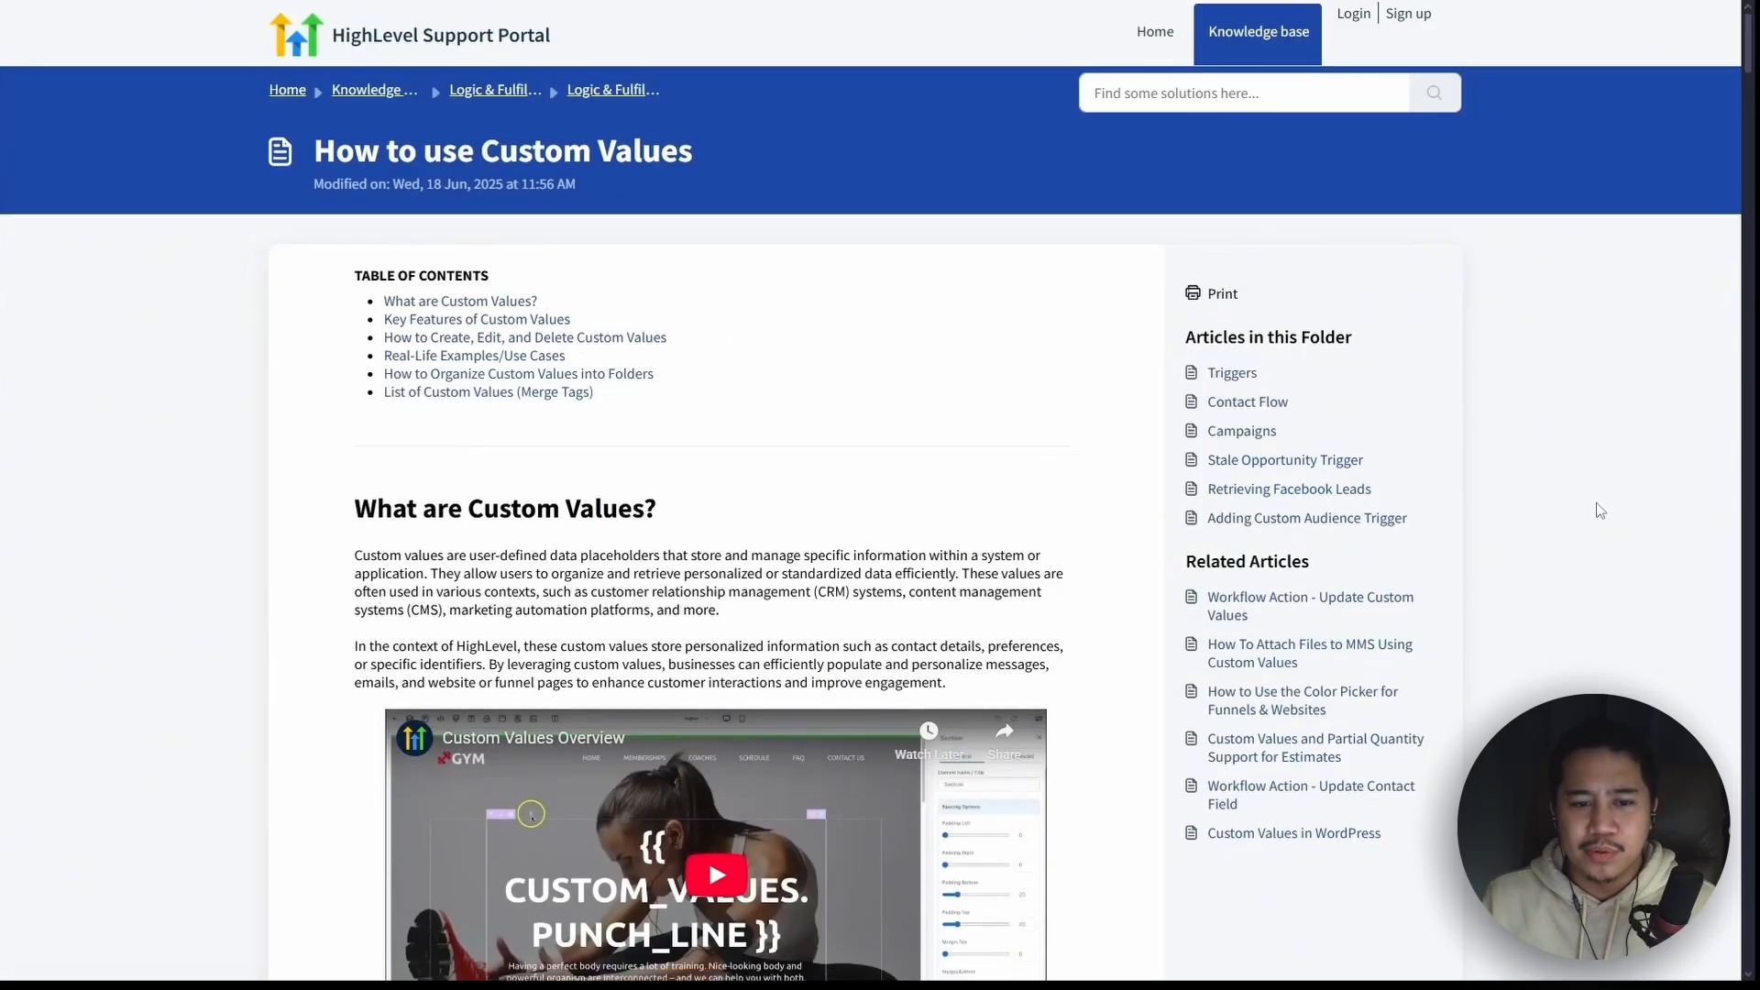
Find the merge tag list starting at the Contact section in HighLevel's How to use Custom Values article
scroll(1597, 510, down, 15)
scroll(1597, 510, down, 20)
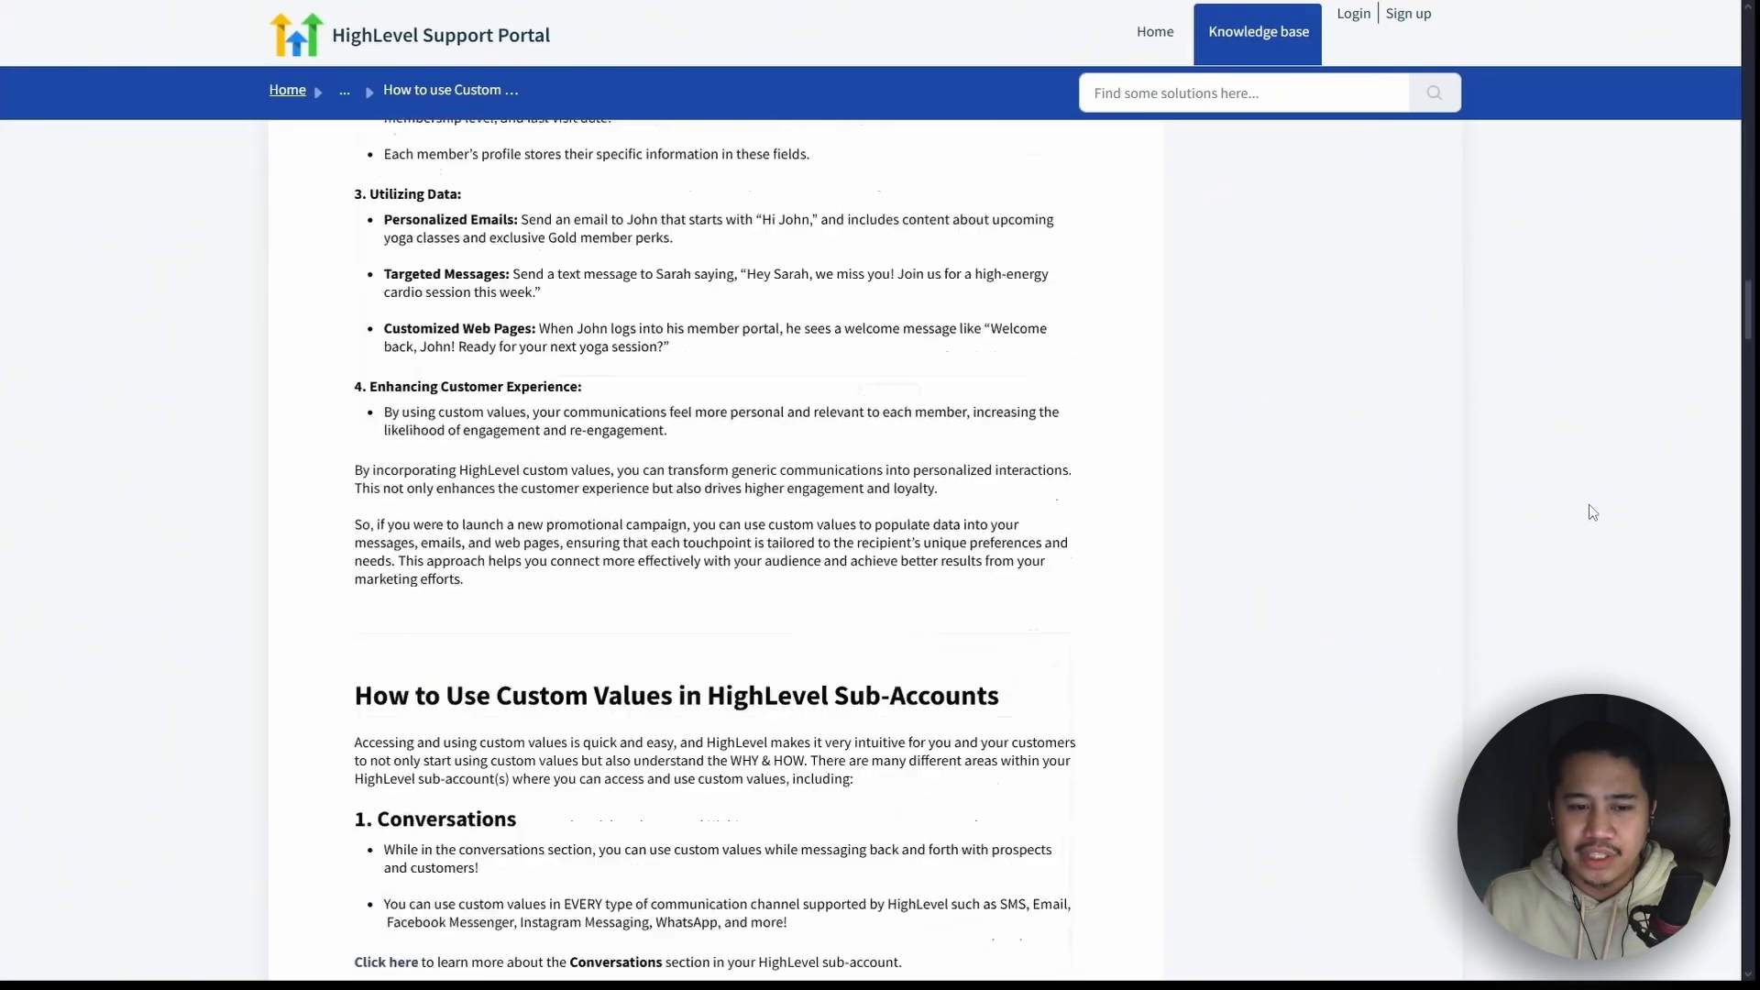
scroll(1579, 517, down, 20)
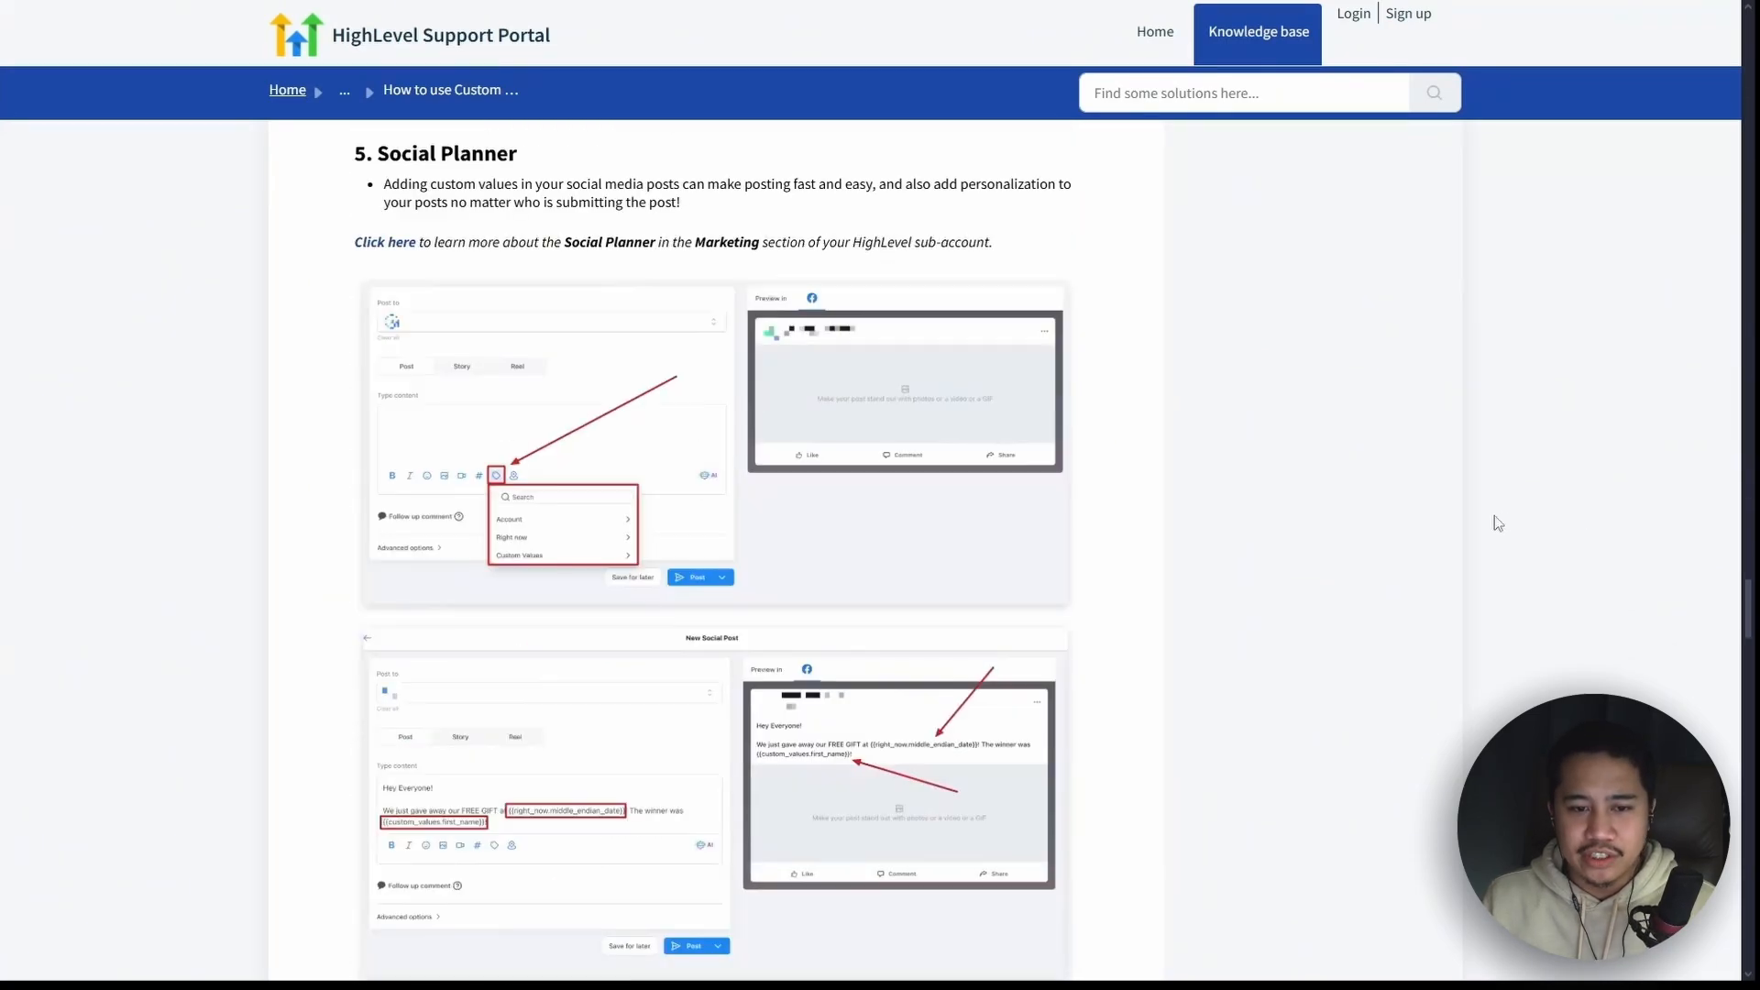
scroll(1494, 516, down, 20)
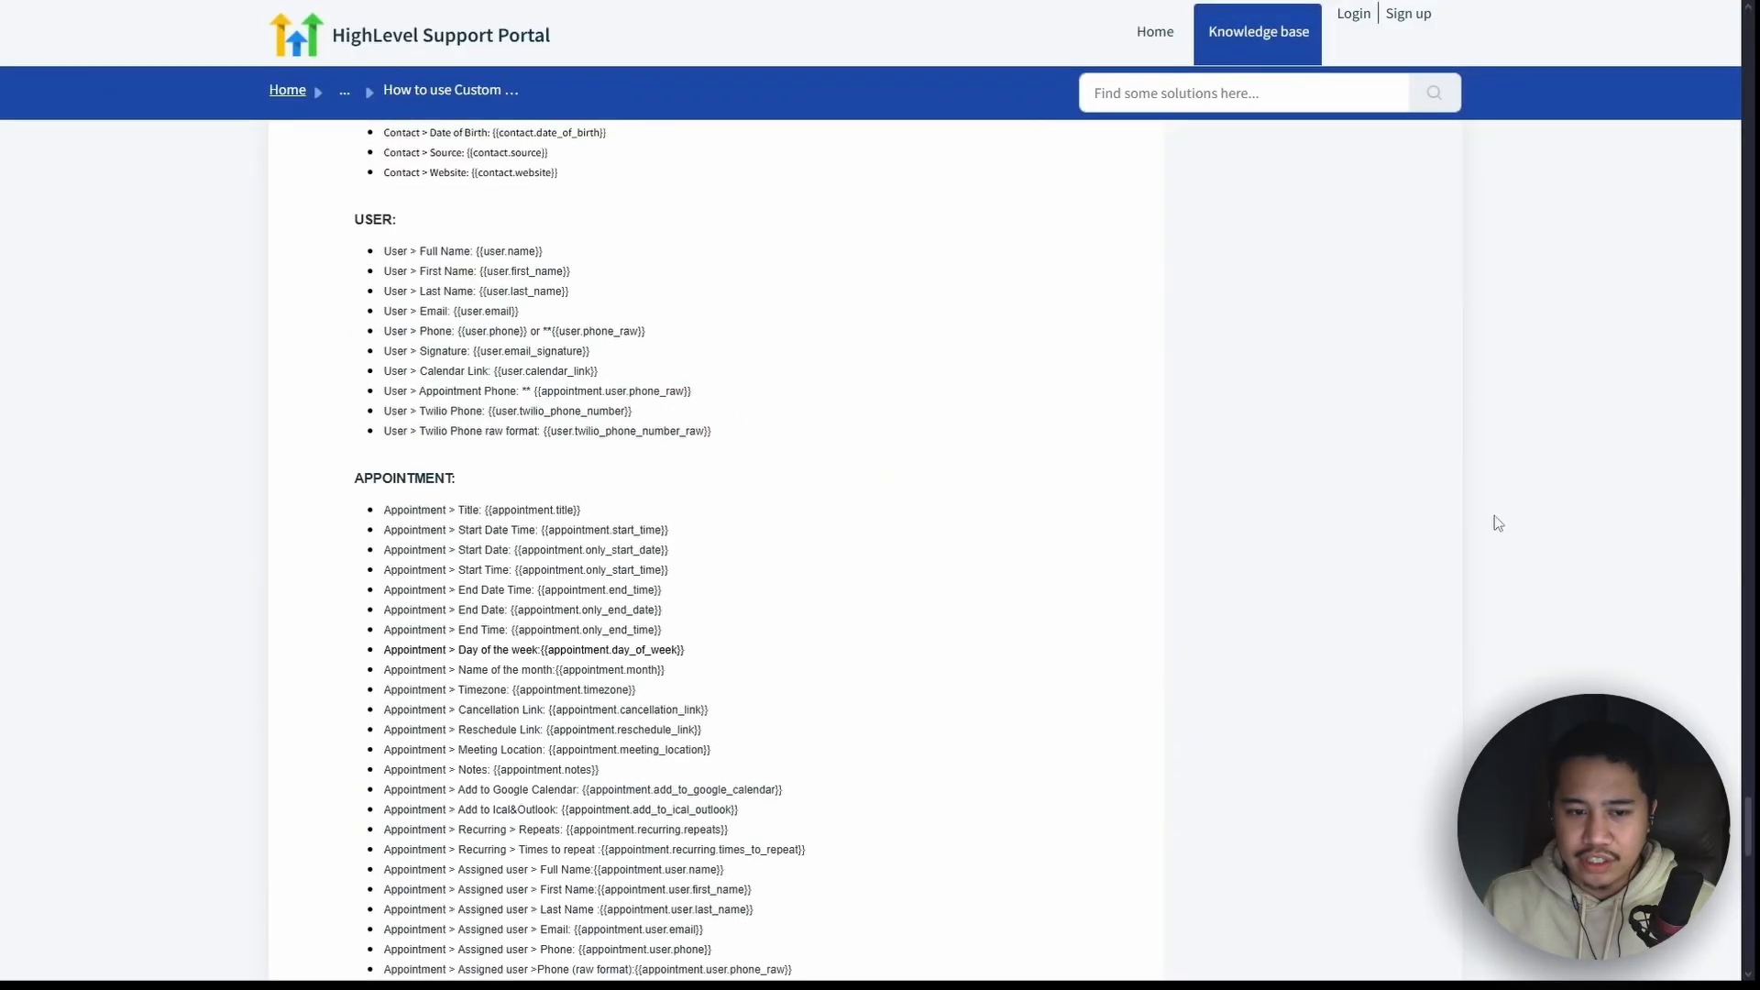
scroll(1495, 515, up, 3)
scroll(1494, 516, up, 1)
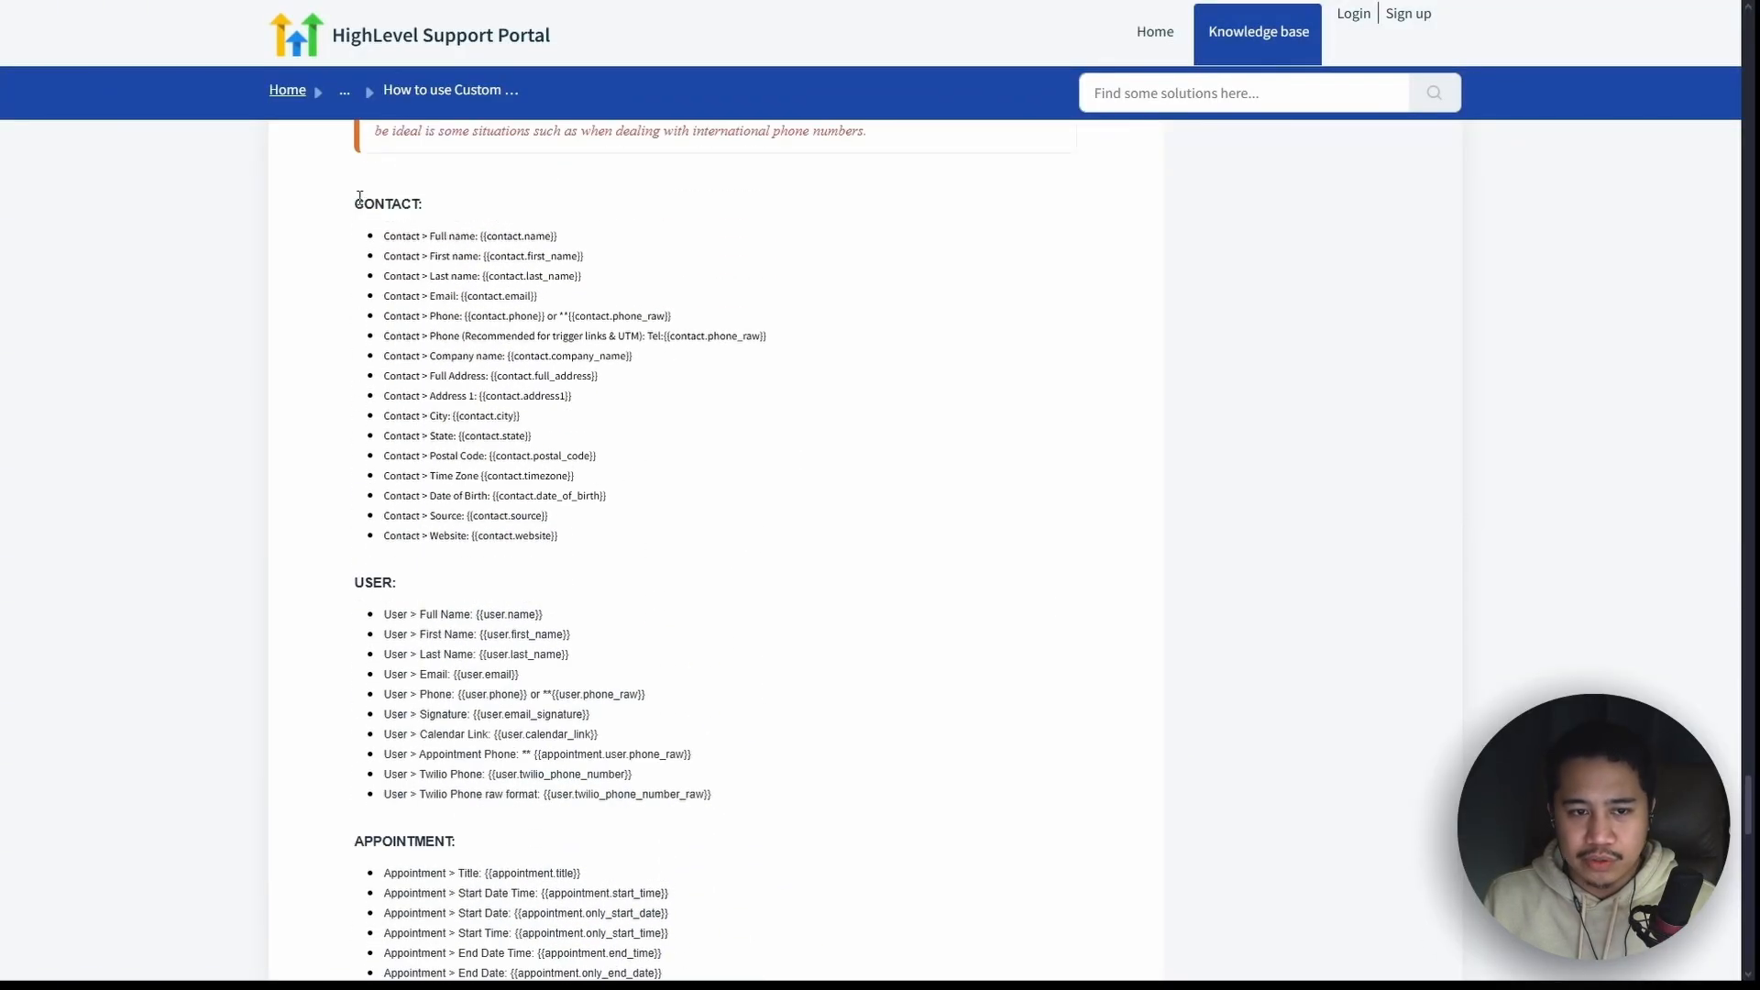
Review the Contact and User merge tags, including the tag for the user's full name
drag(359, 199, 746, 832)
click(866, 746)
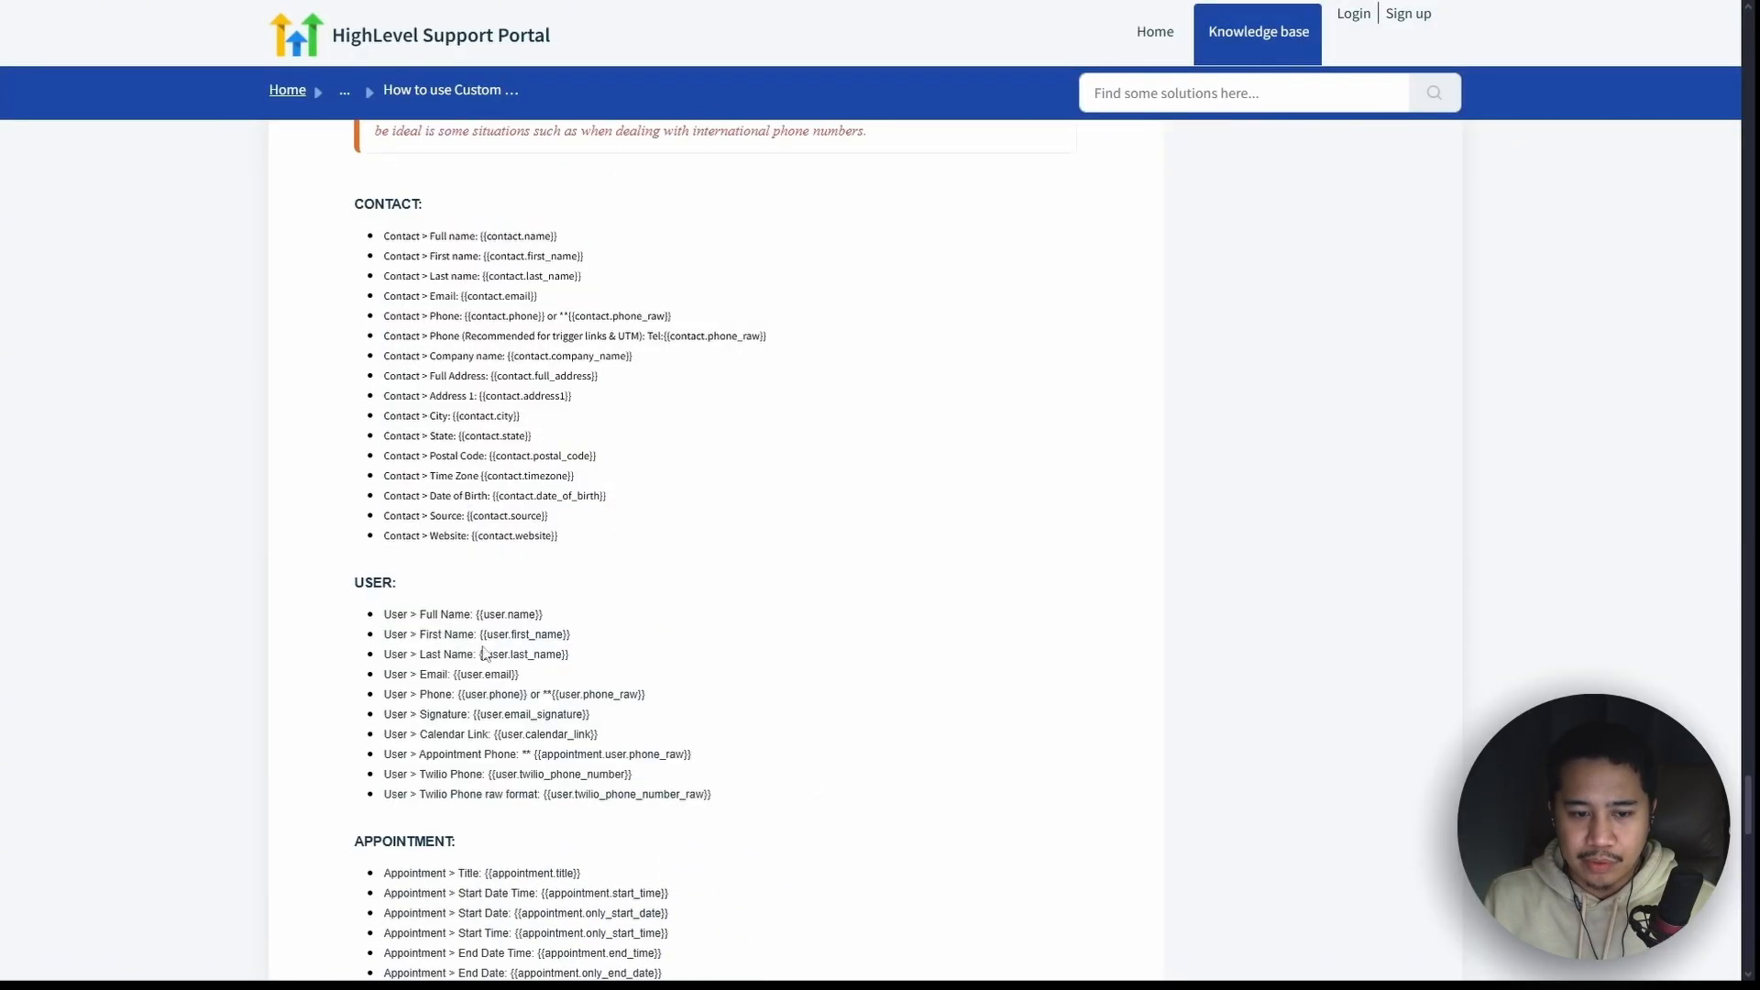
drag(555, 619, 477, 620)
click(660, 672)
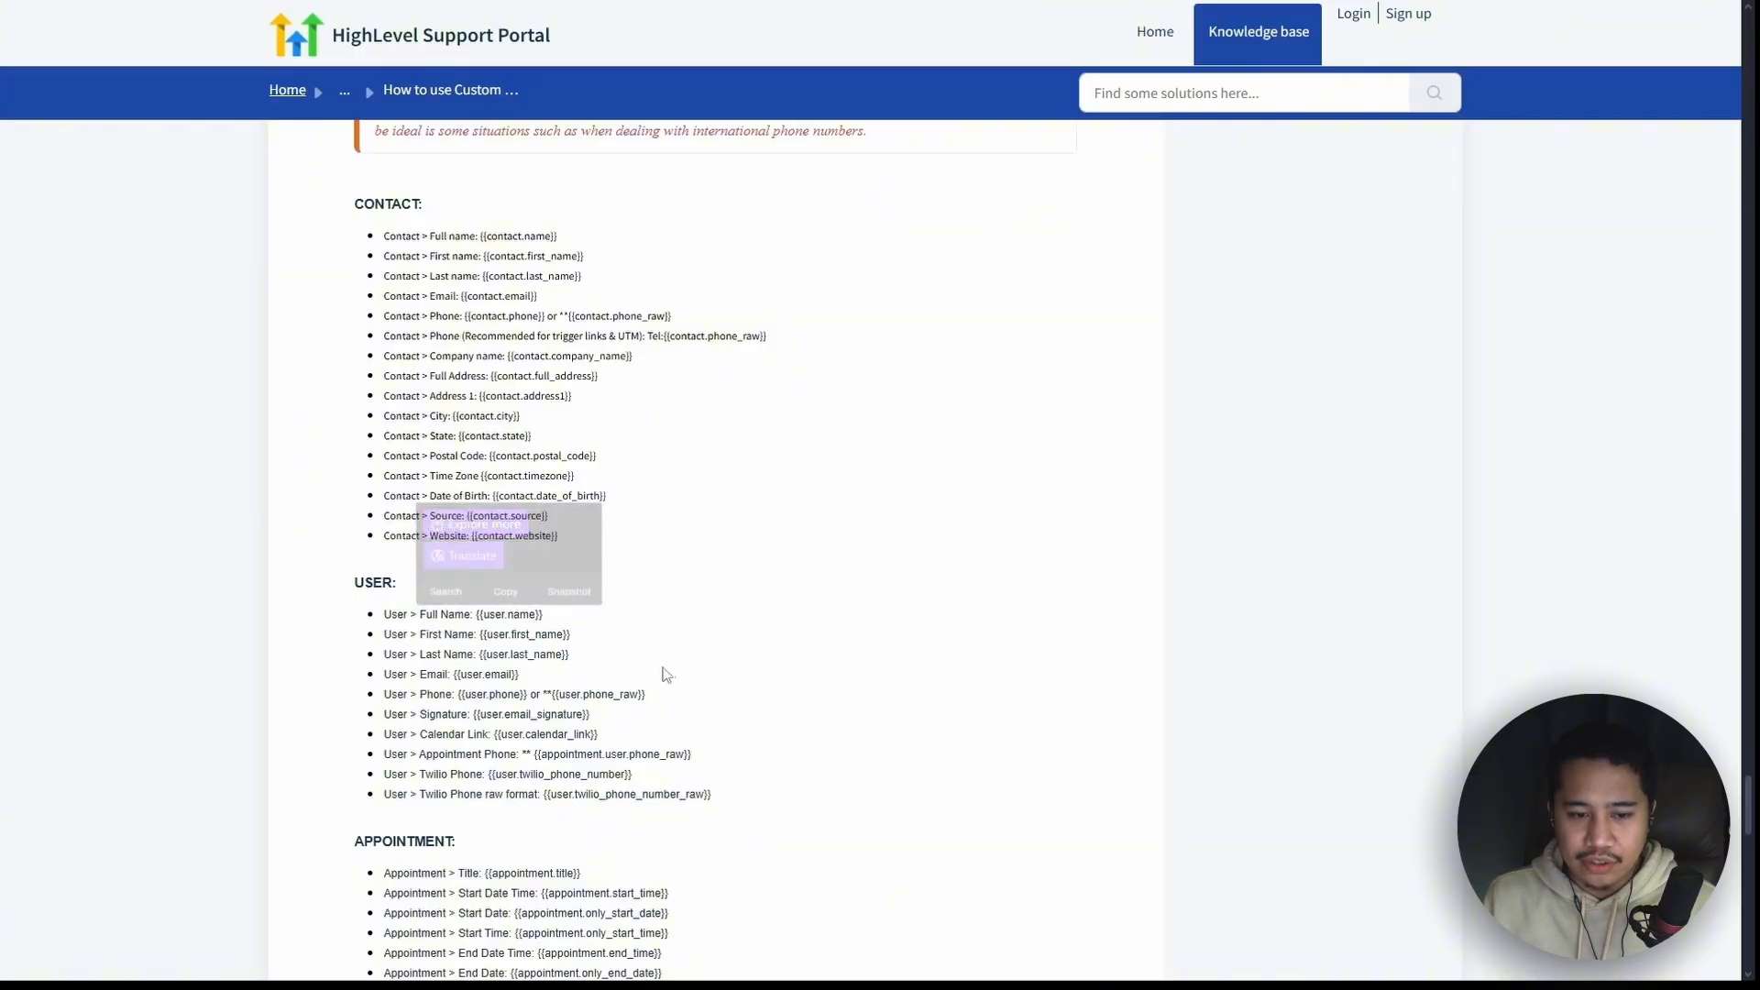
Examine the Appointment merge tags after comparing them with the Contact and User sections above
scroll(660, 673, down, 7)
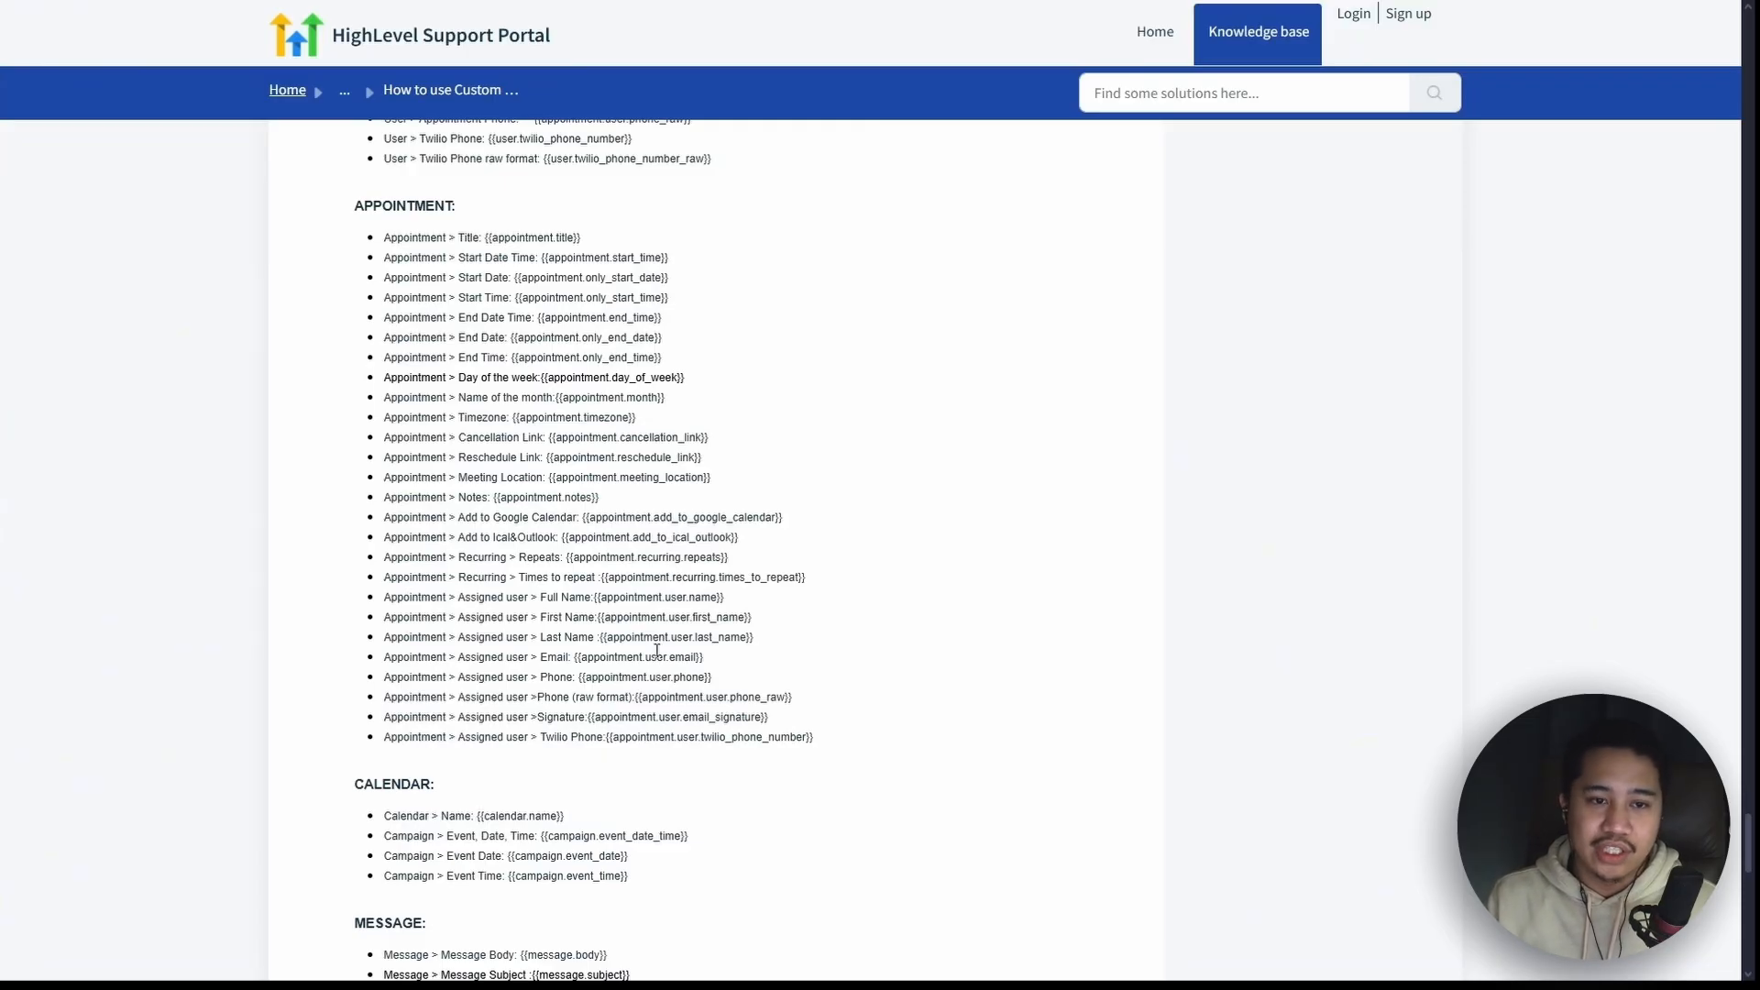
scroll(866, 459, up, 9)
scroll(623, 495, down, 2)
drag(355, 198, 926, 876)
click(977, 758)
scroll(797, 697, down, 3)
drag(354, 552, 852, 906)
scroll(806, 699, down, 7)
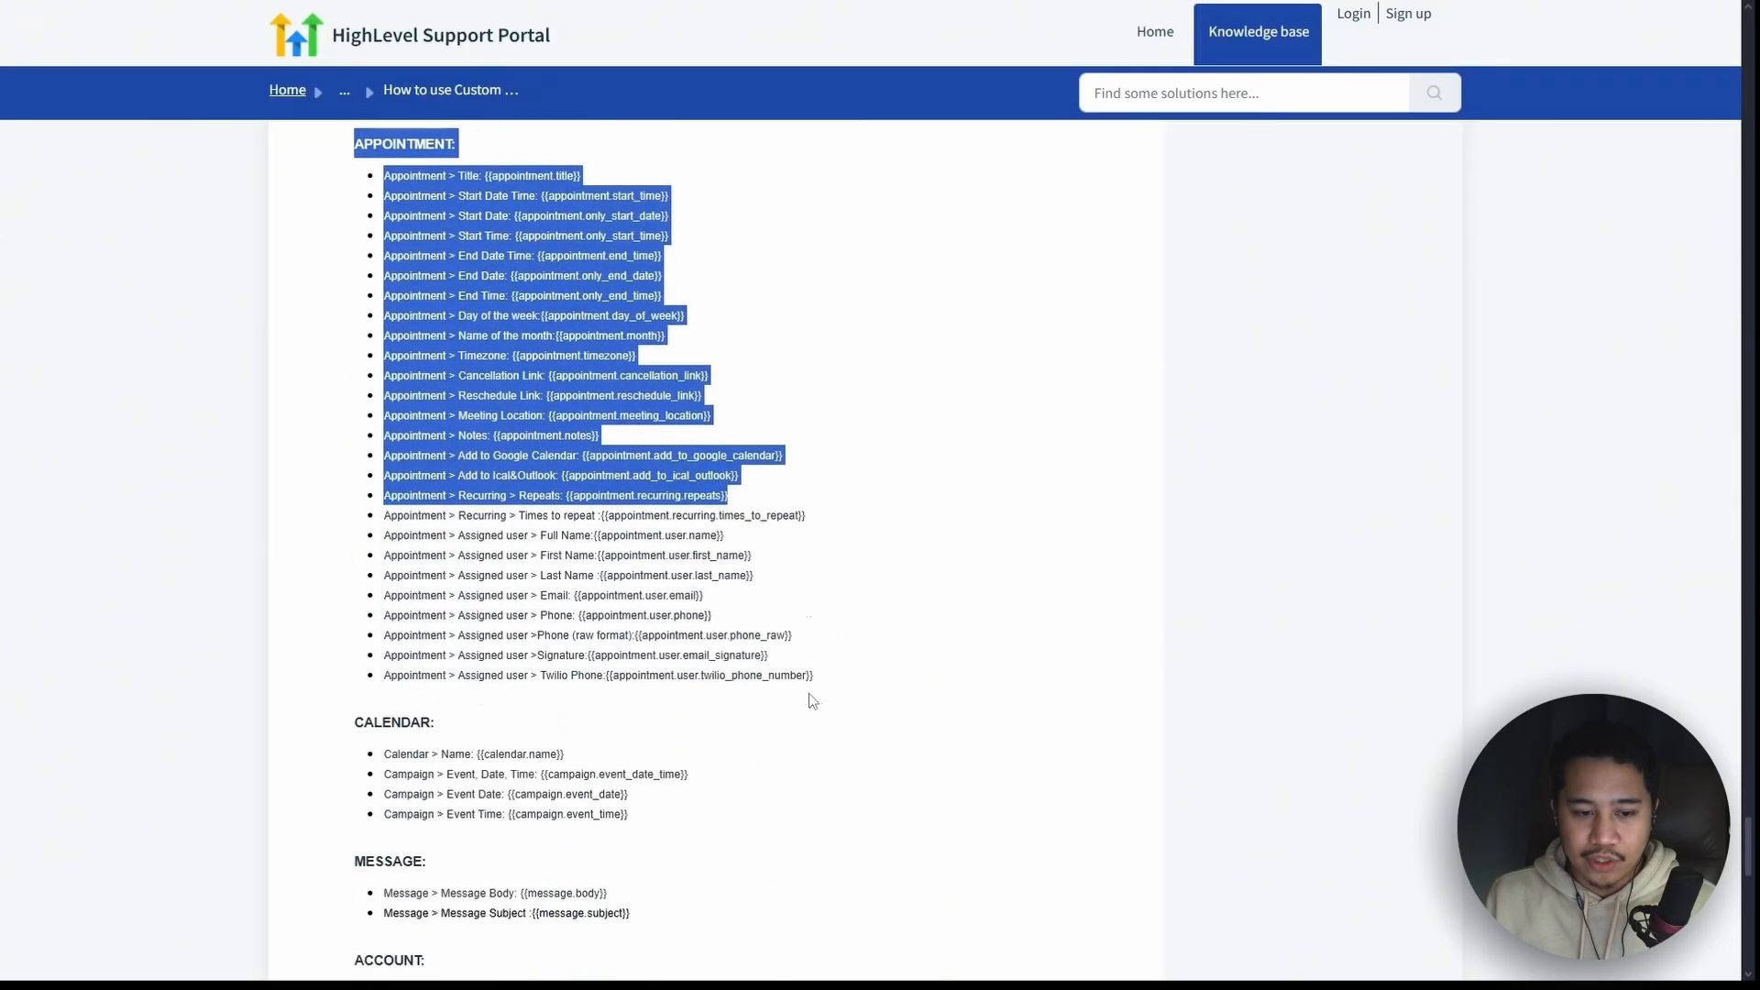
Review the Calendar, Message and Account merge tags in the article
click(426, 557)
drag(357, 514, 321, 648)
click(640, 671)
scroll(360, 341, down, 5)
drag(360, 338, 595, 548)
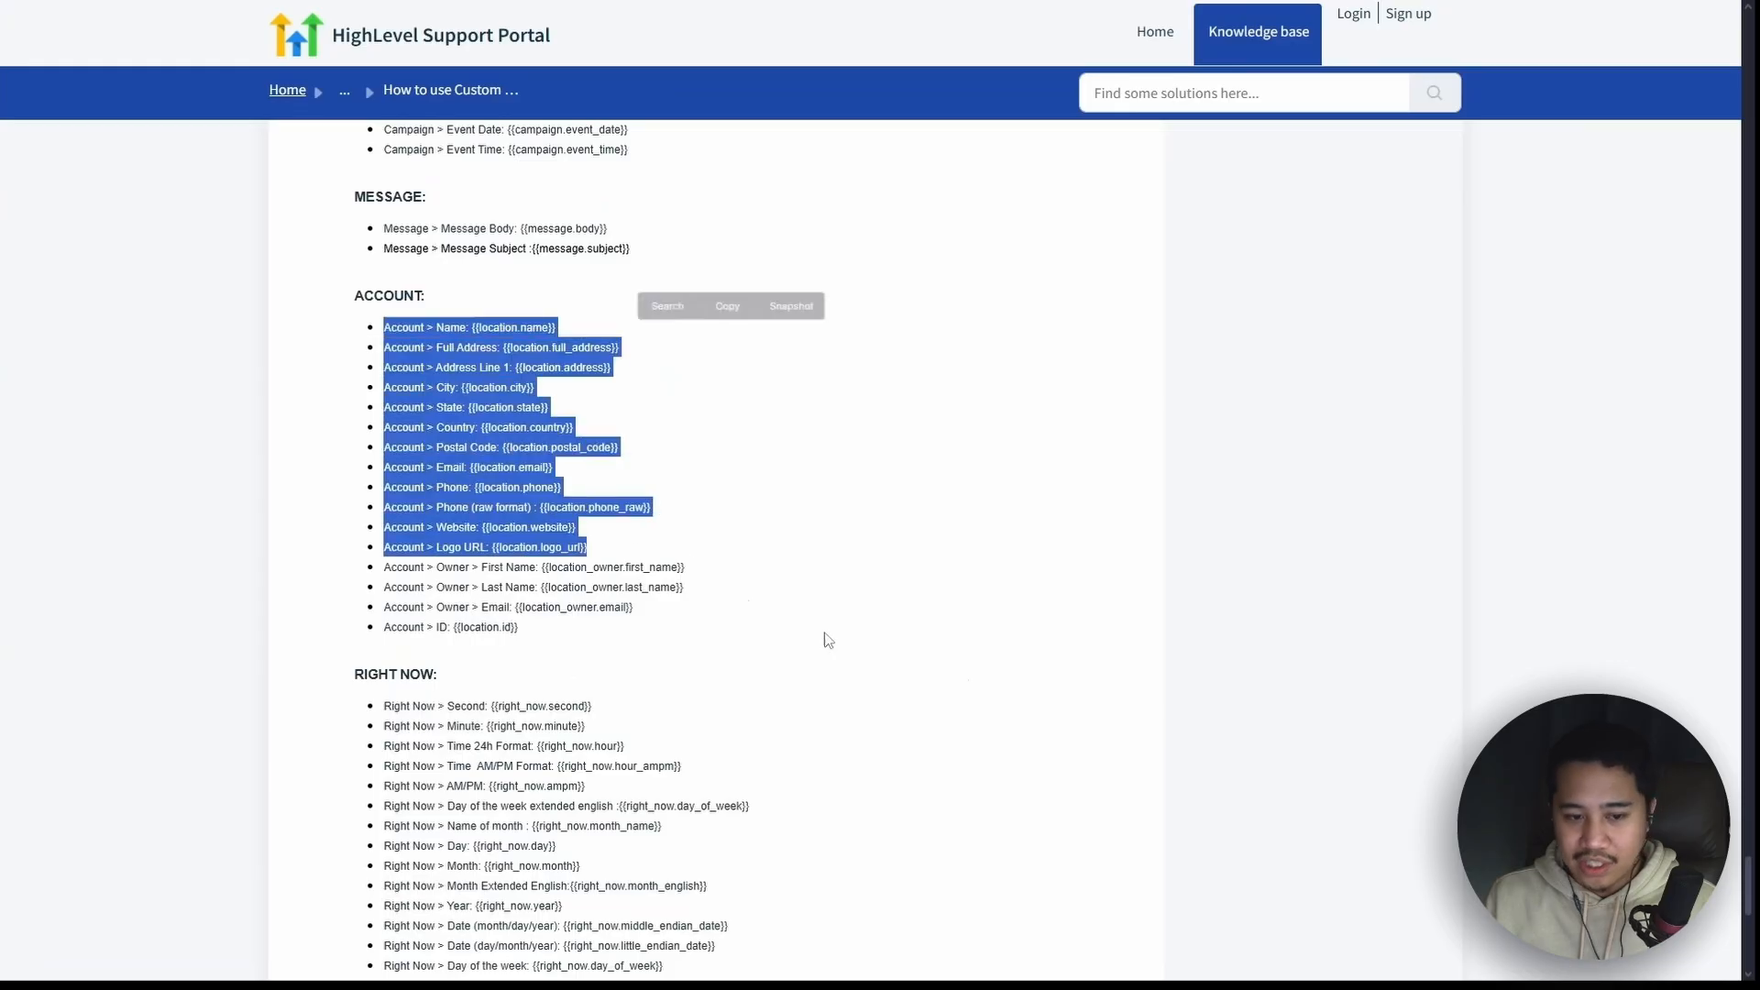
click(853, 642)
Examine the Right Now date and time merge tags, highlighting the Day of the week extended english entry
scroll(899, 656, down, 4)
drag(351, 319, 831, 610)
click(724, 576)
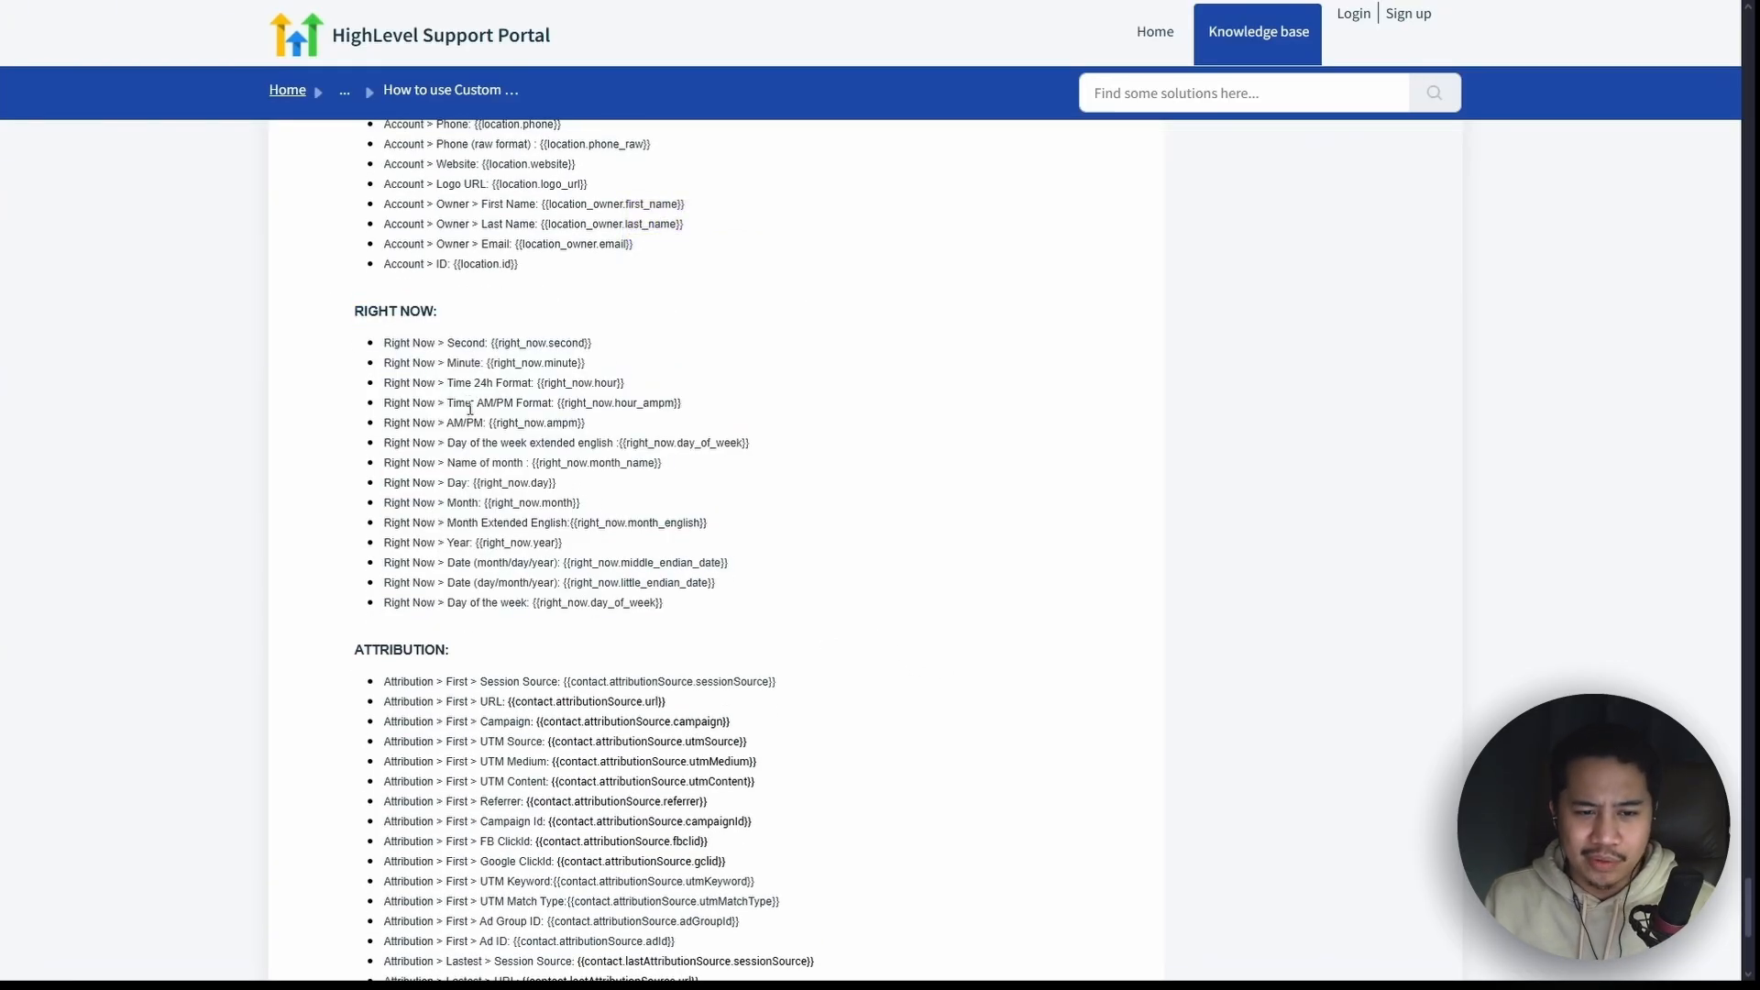
drag(750, 444, 384, 445)
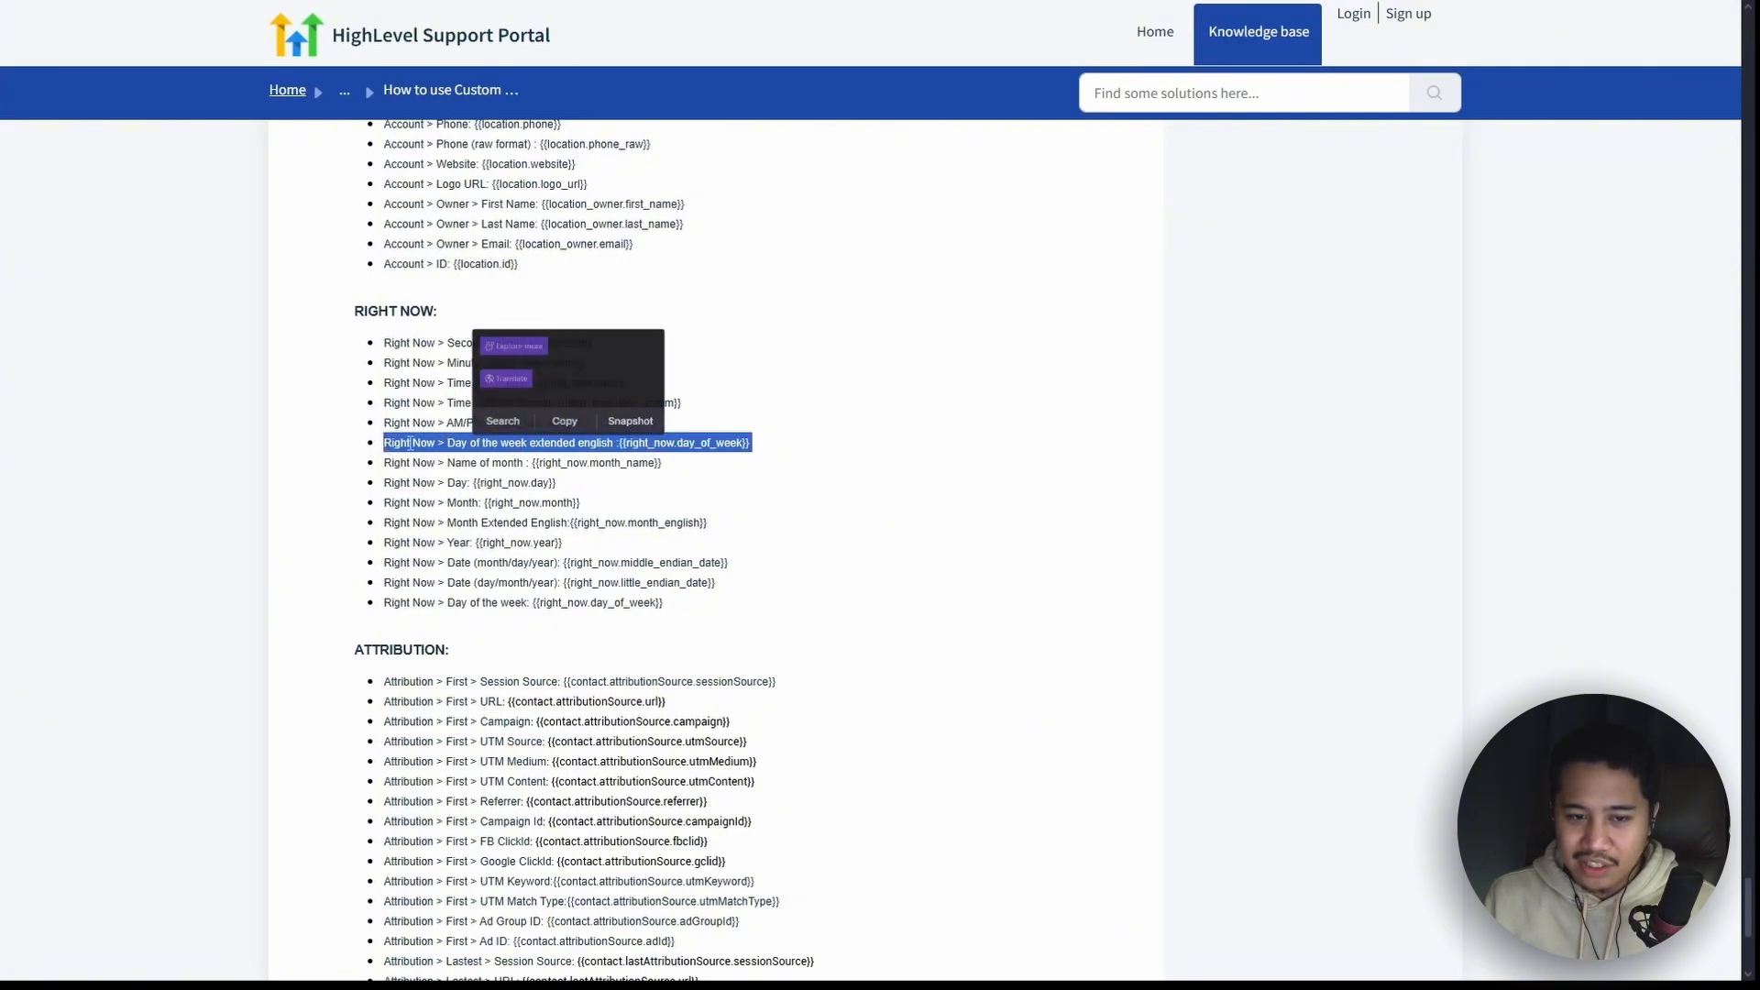
click(787, 450)
drag(753, 444, 383, 458)
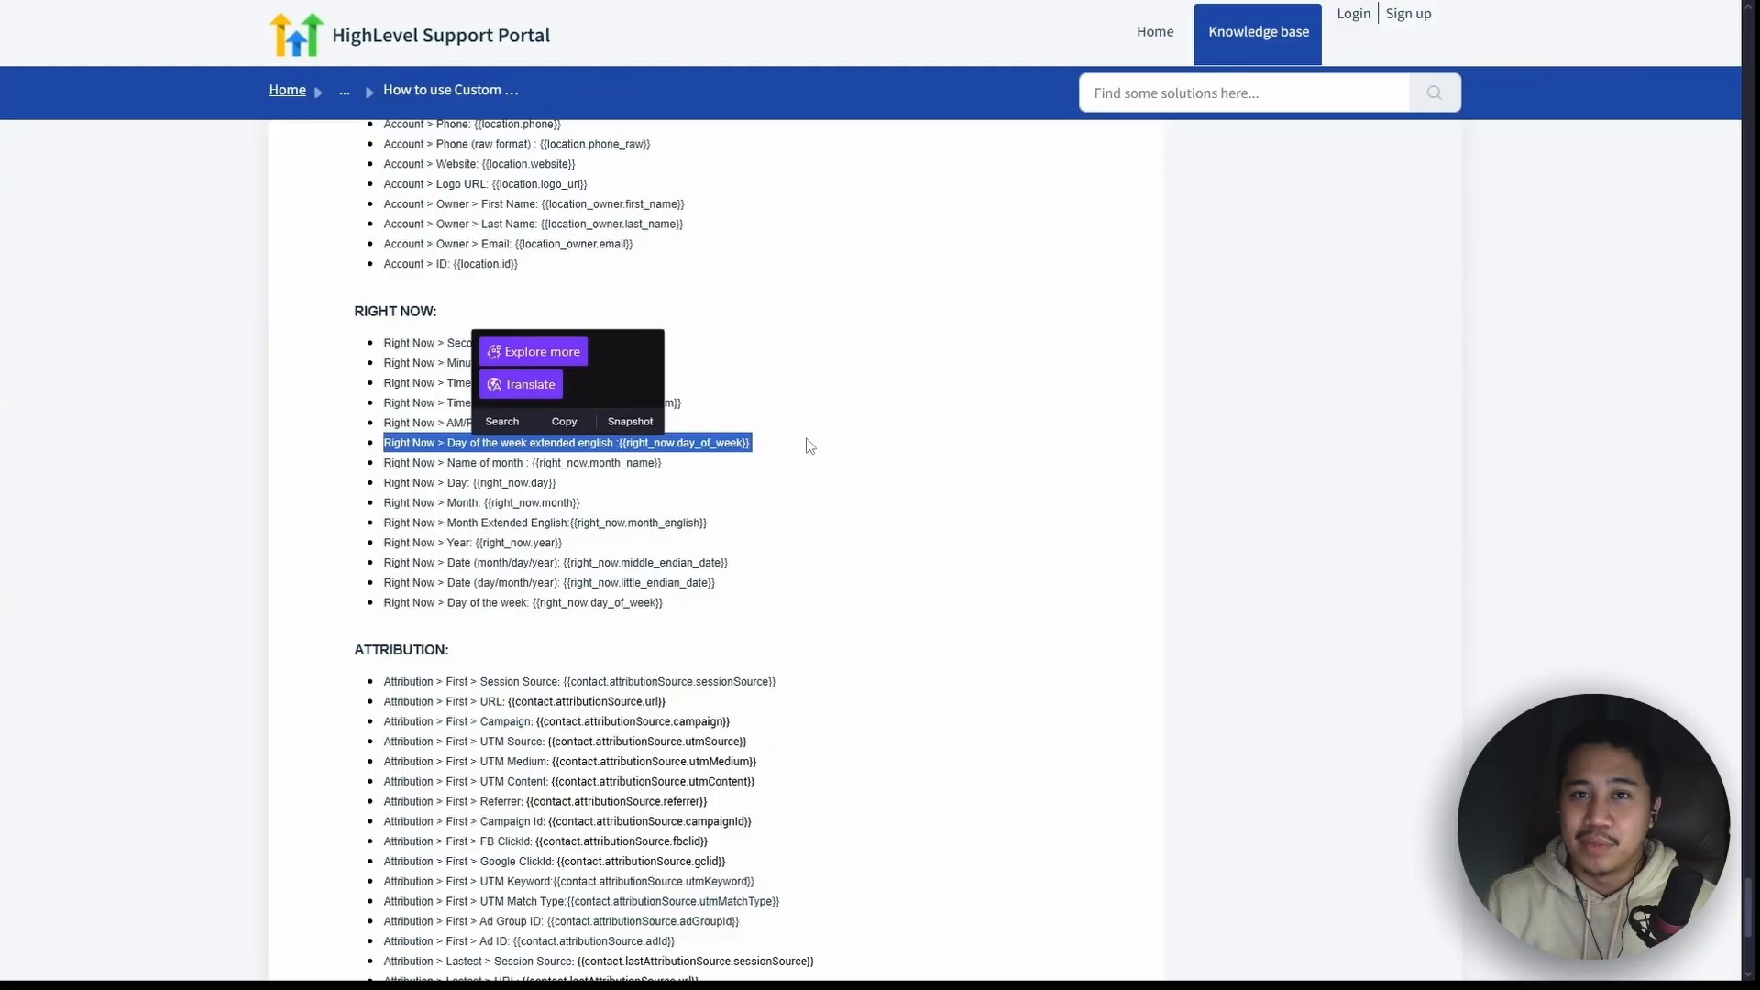